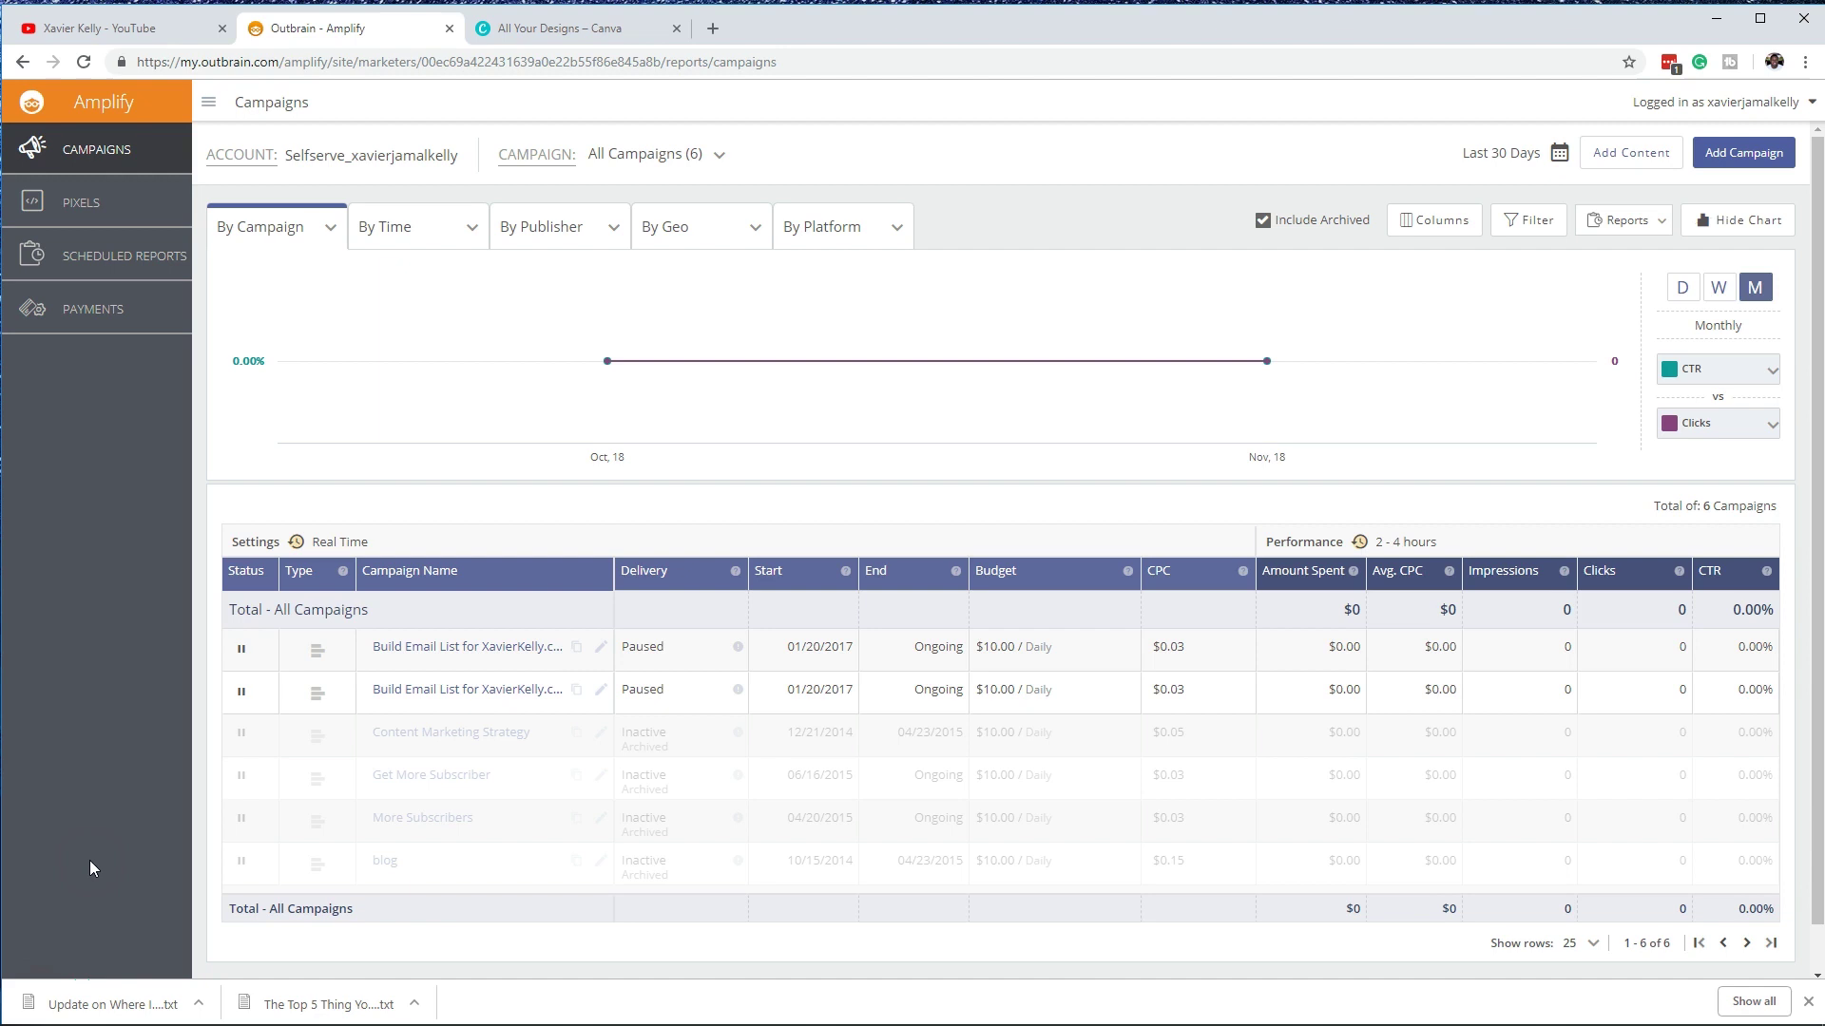
Step: Dismiss the Chrome downloads bar and start a new campaign from the Campaigns page
left_click(1809, 1000)
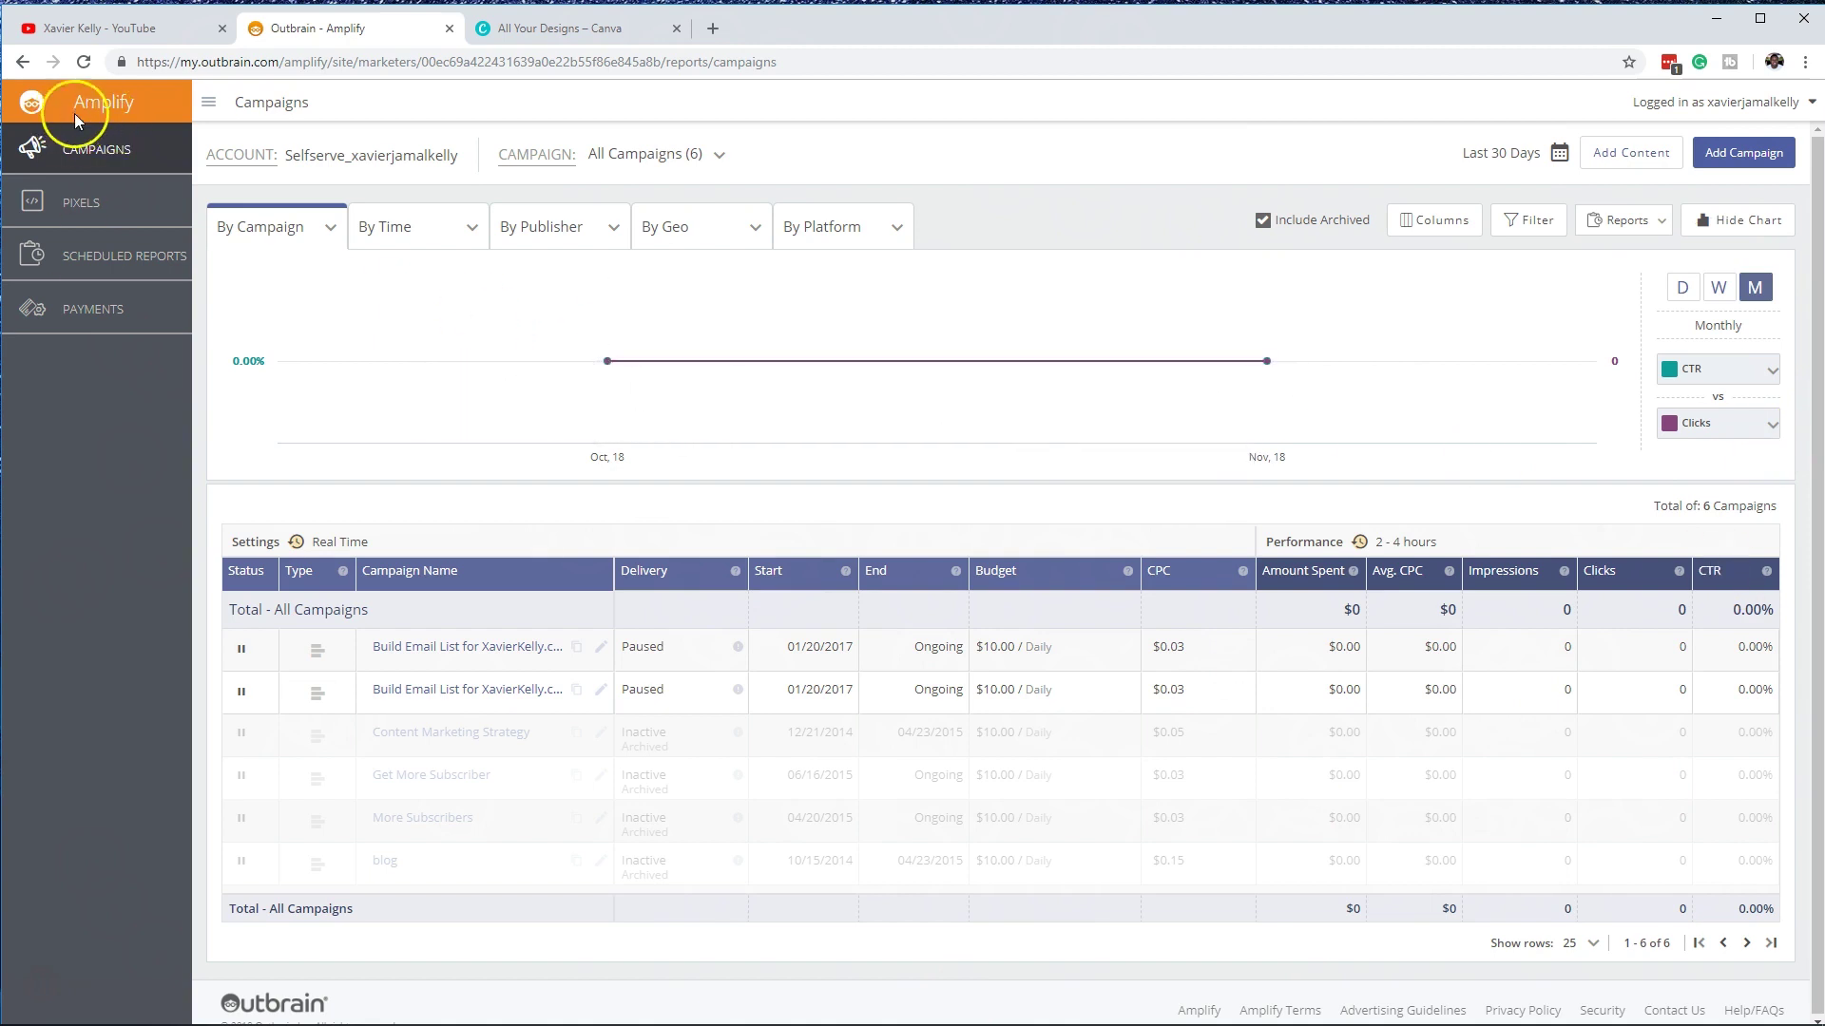
left_click(1753, 154)
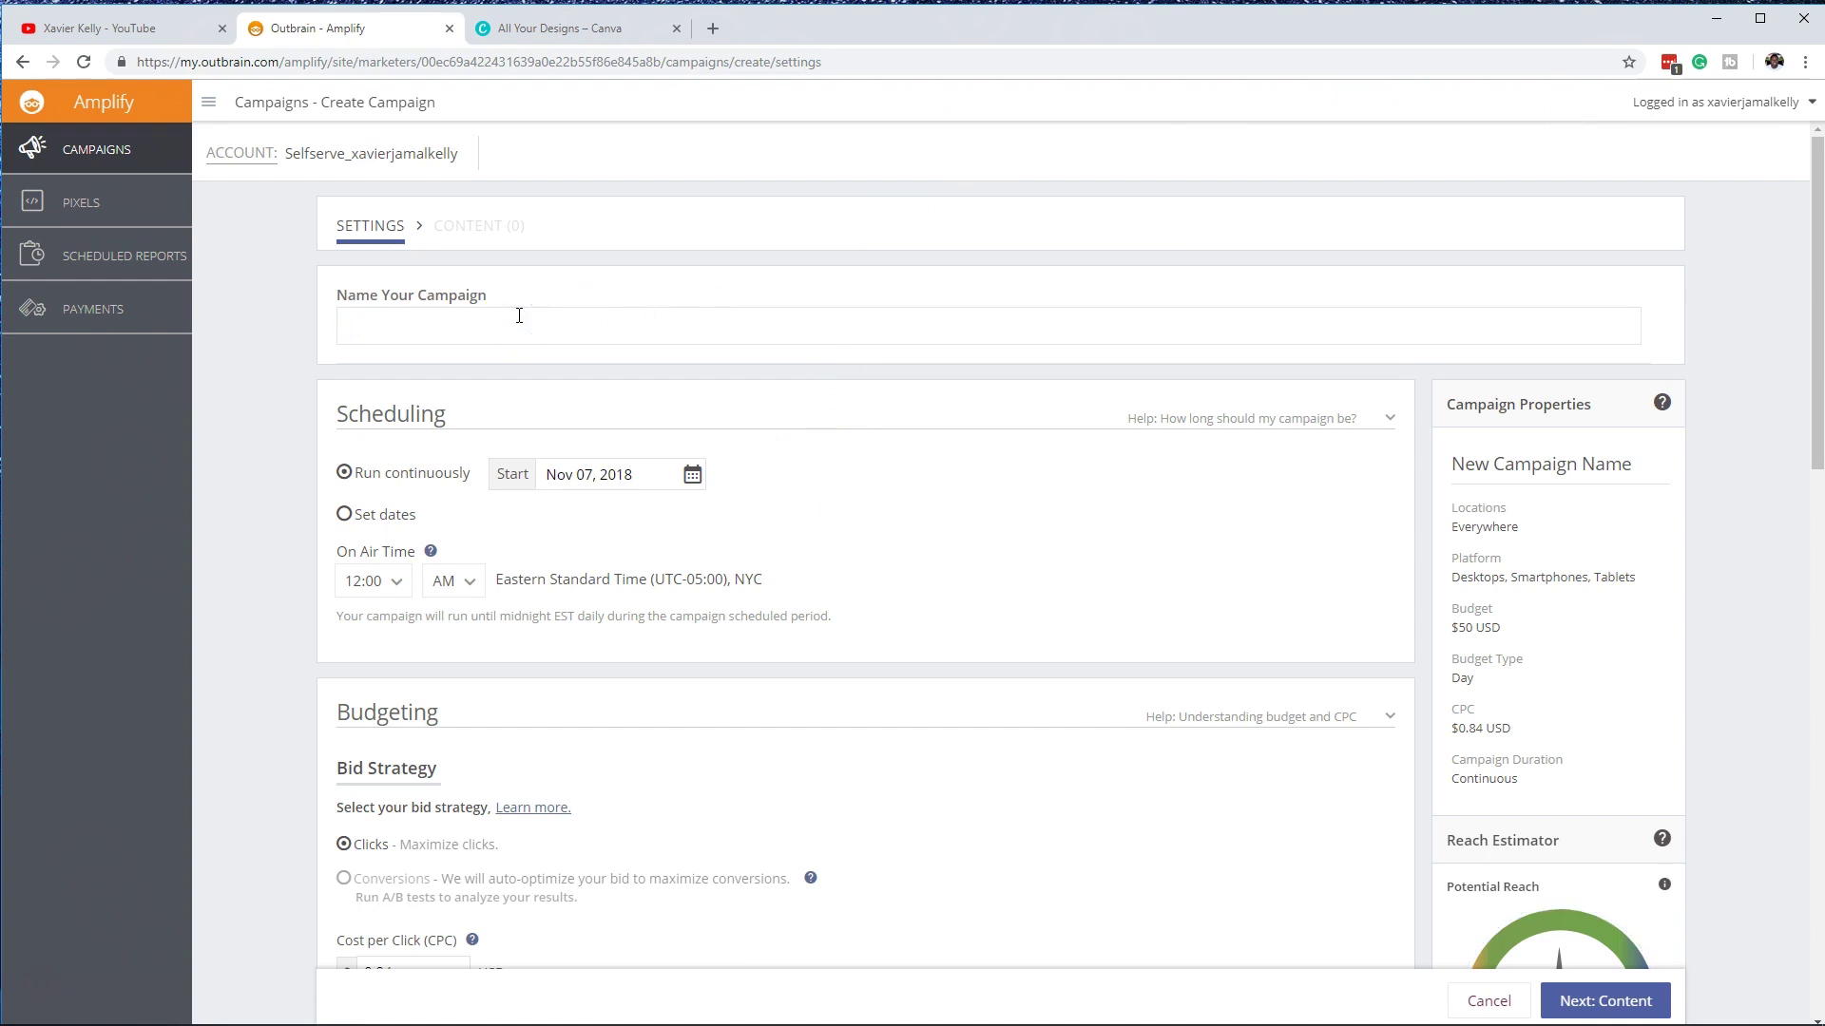
Step: Switch to the YouTube channel home page and scroll down to its Popular uploads row
left_click(163, 36)
scroll(977, 692, "down", 2)
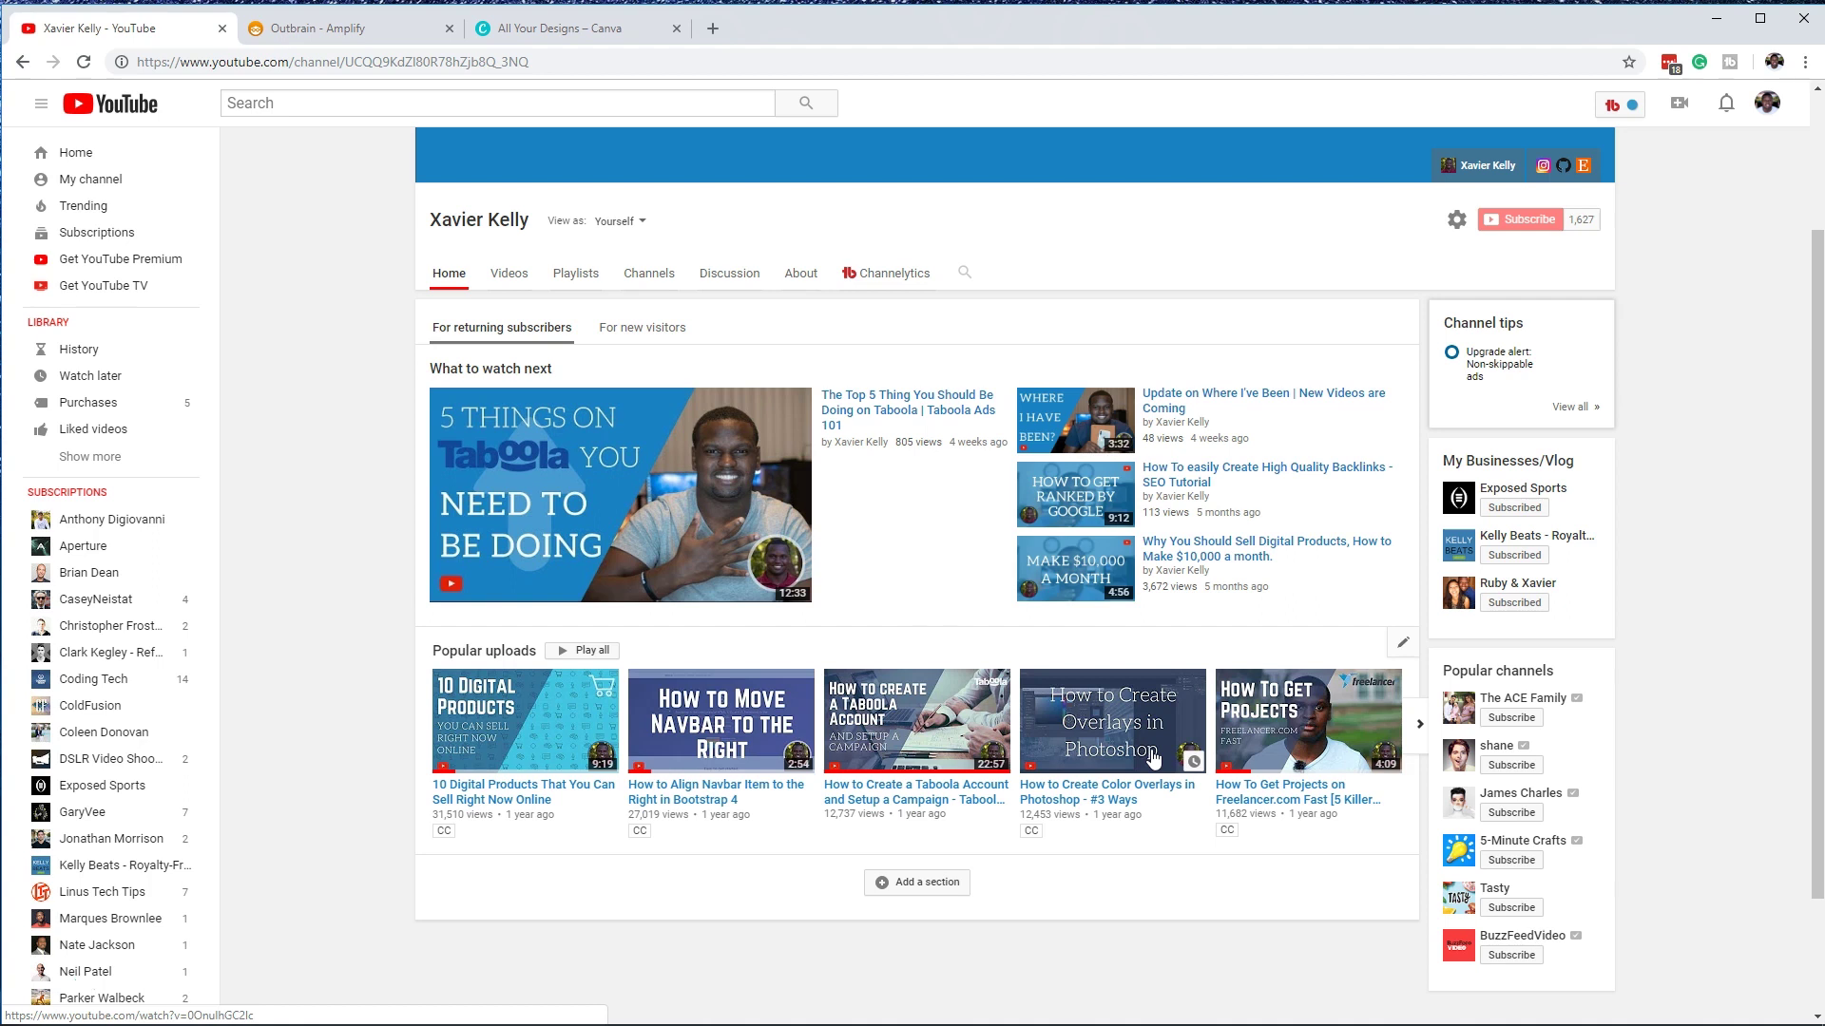
left_click(1151, 784)
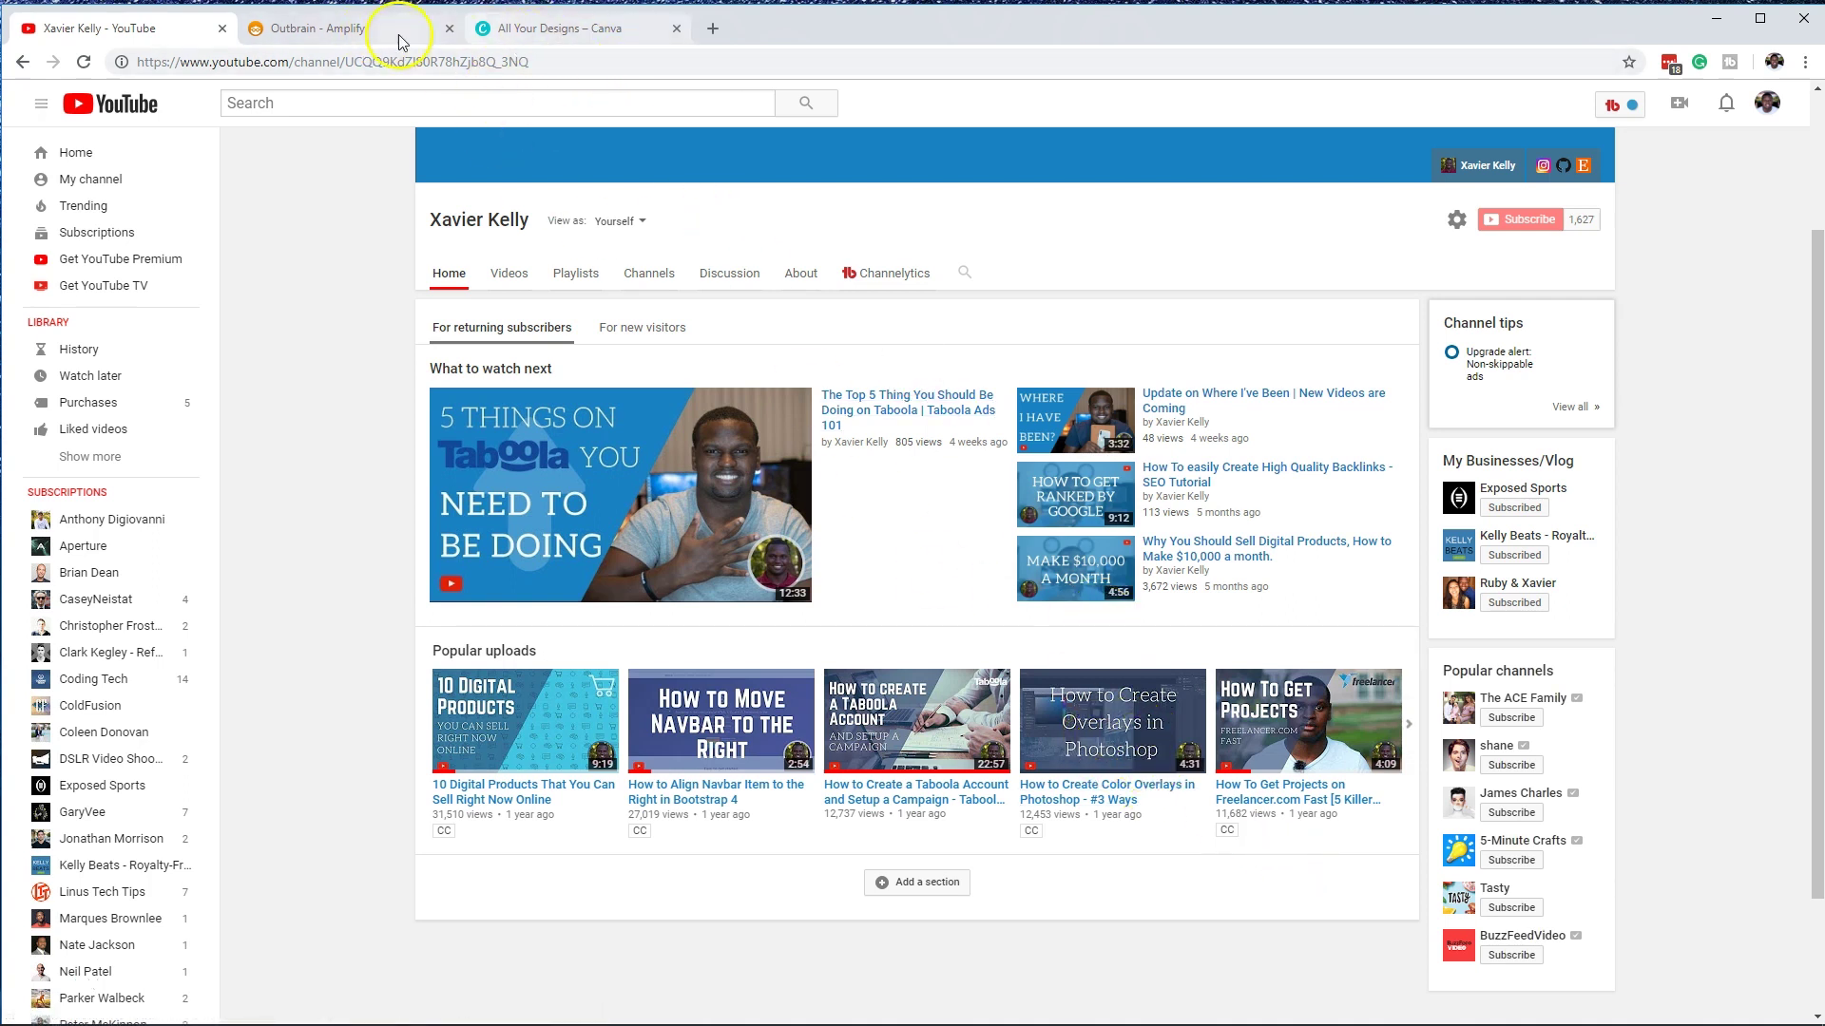
Step: Enter 'Video Editor Tutorials' as the campaign name, replacing the mistyped word
left_click(332, 26)
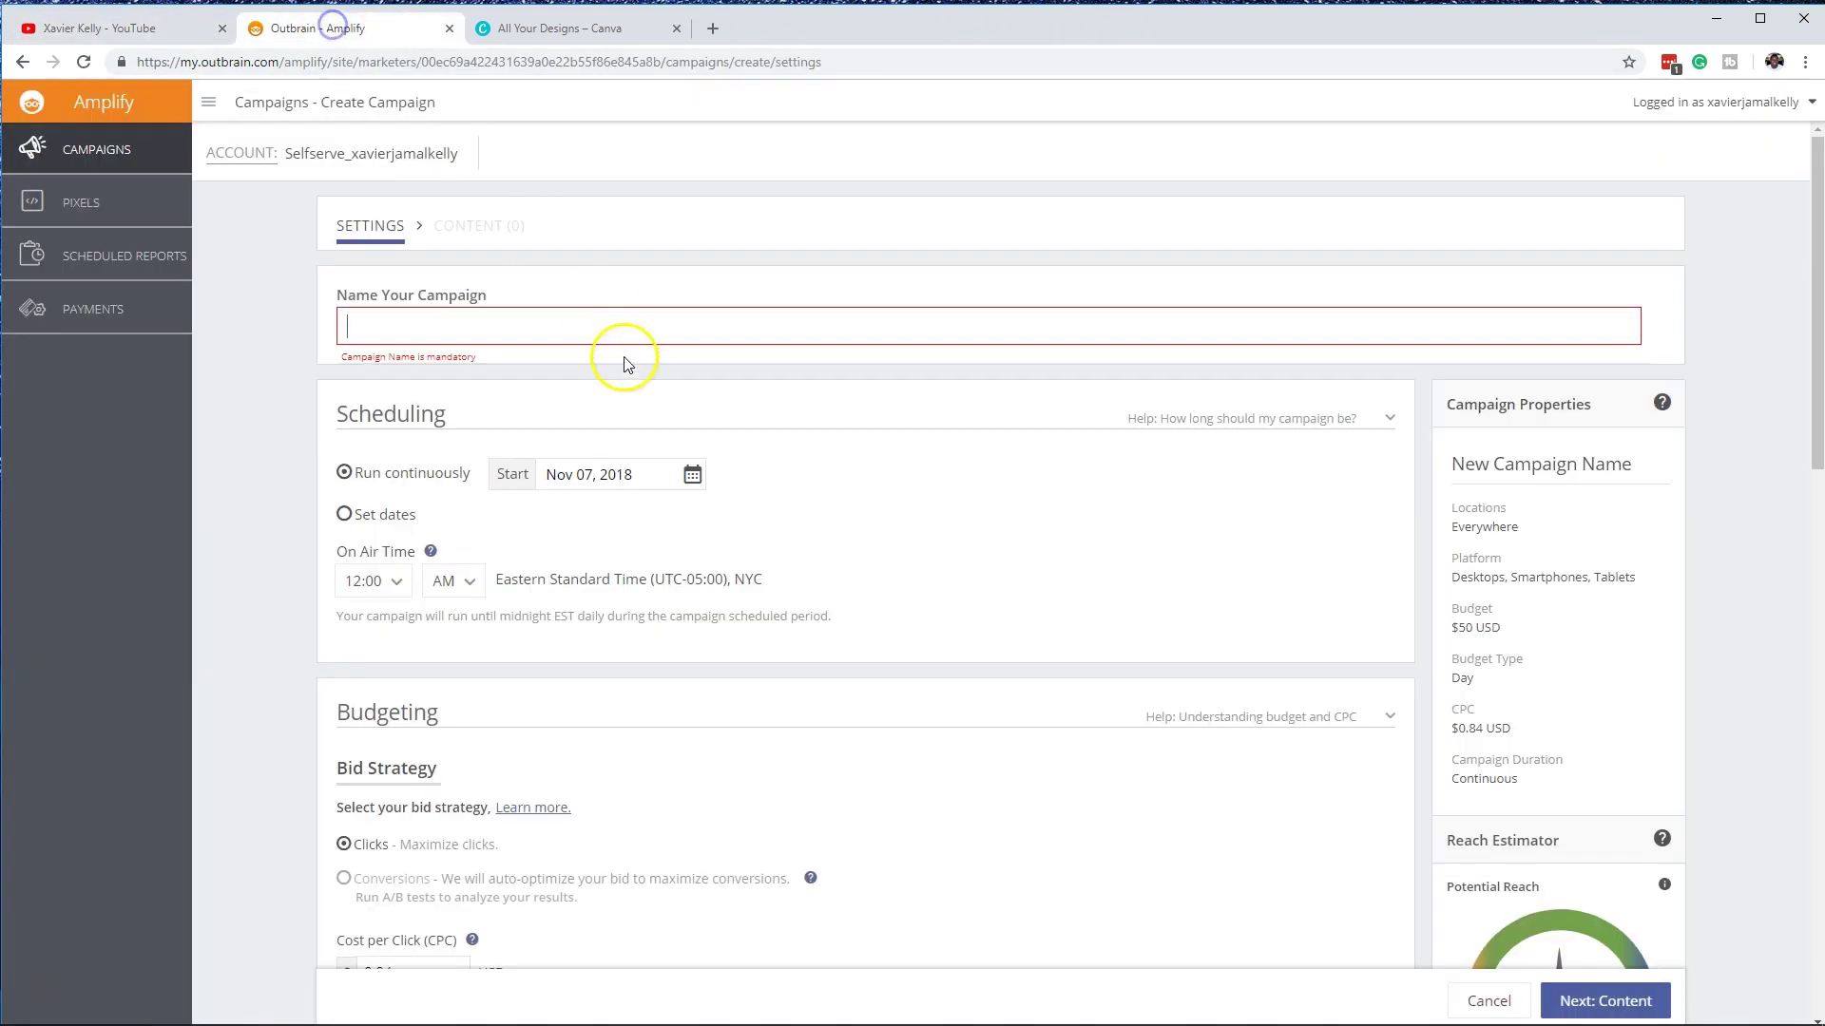
left_click(594, 326)
type("V")
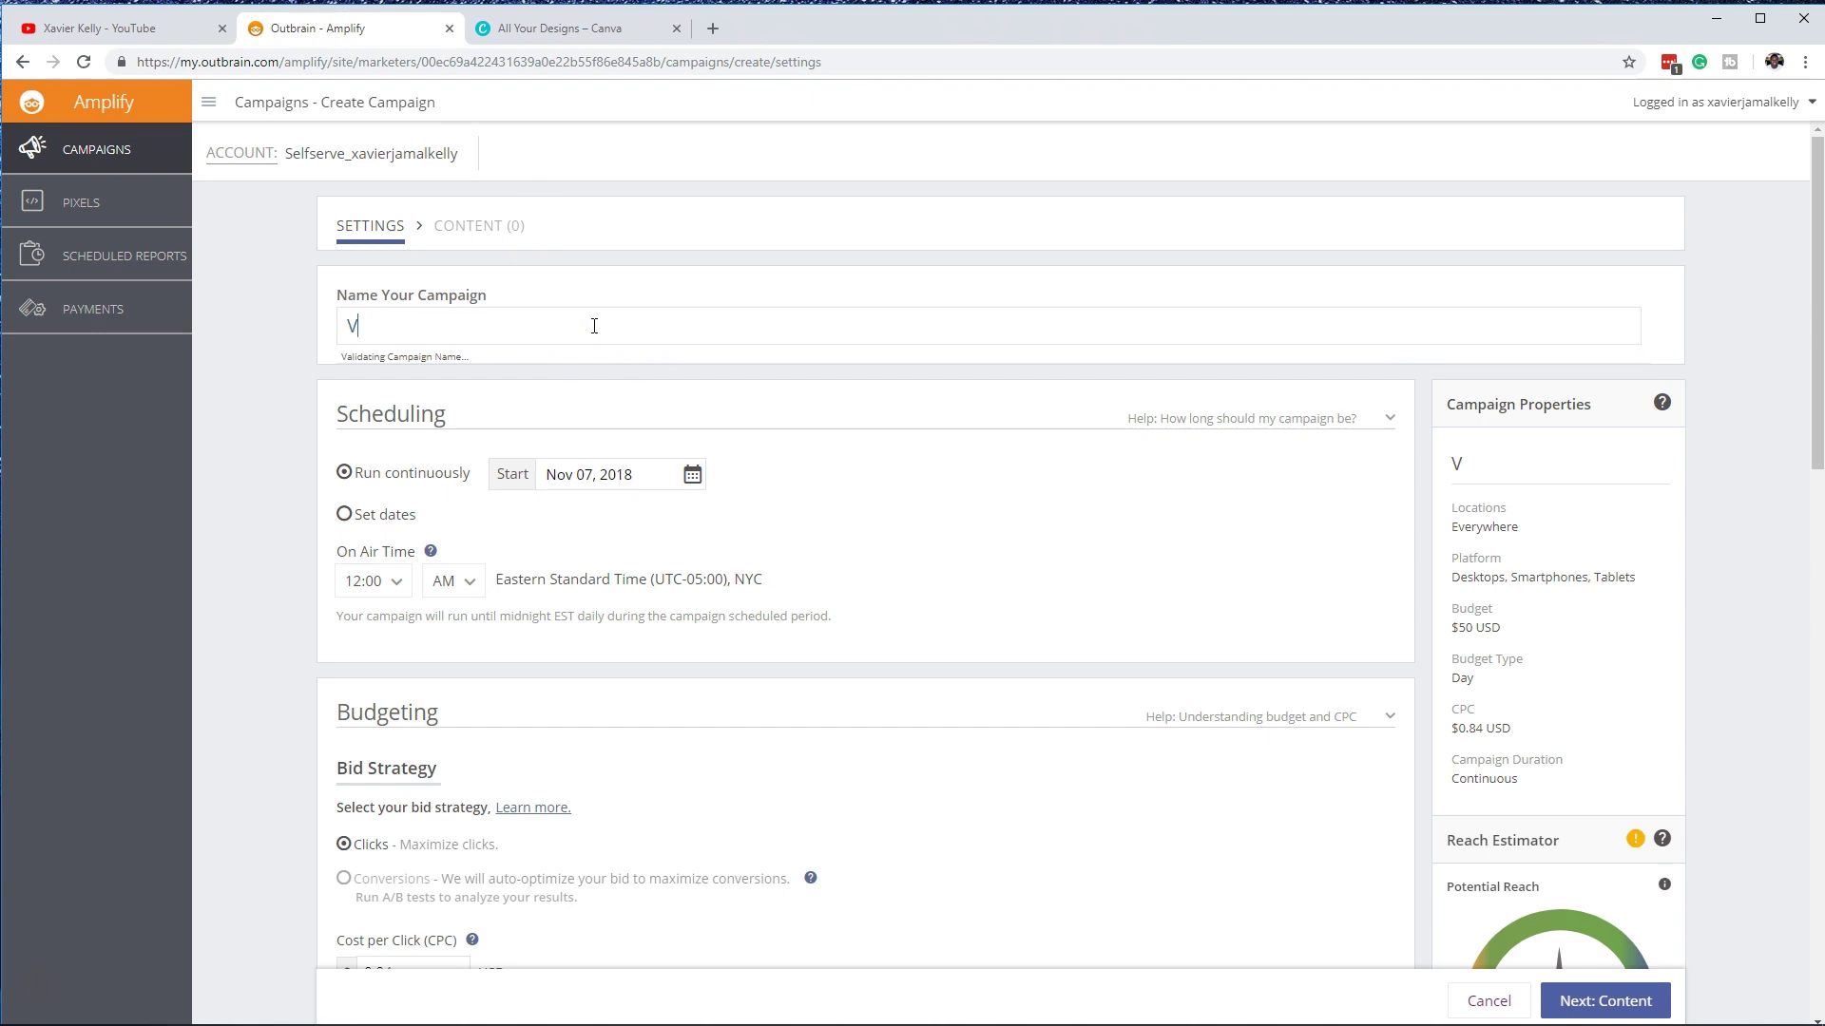
type("ideo Editor Outline")
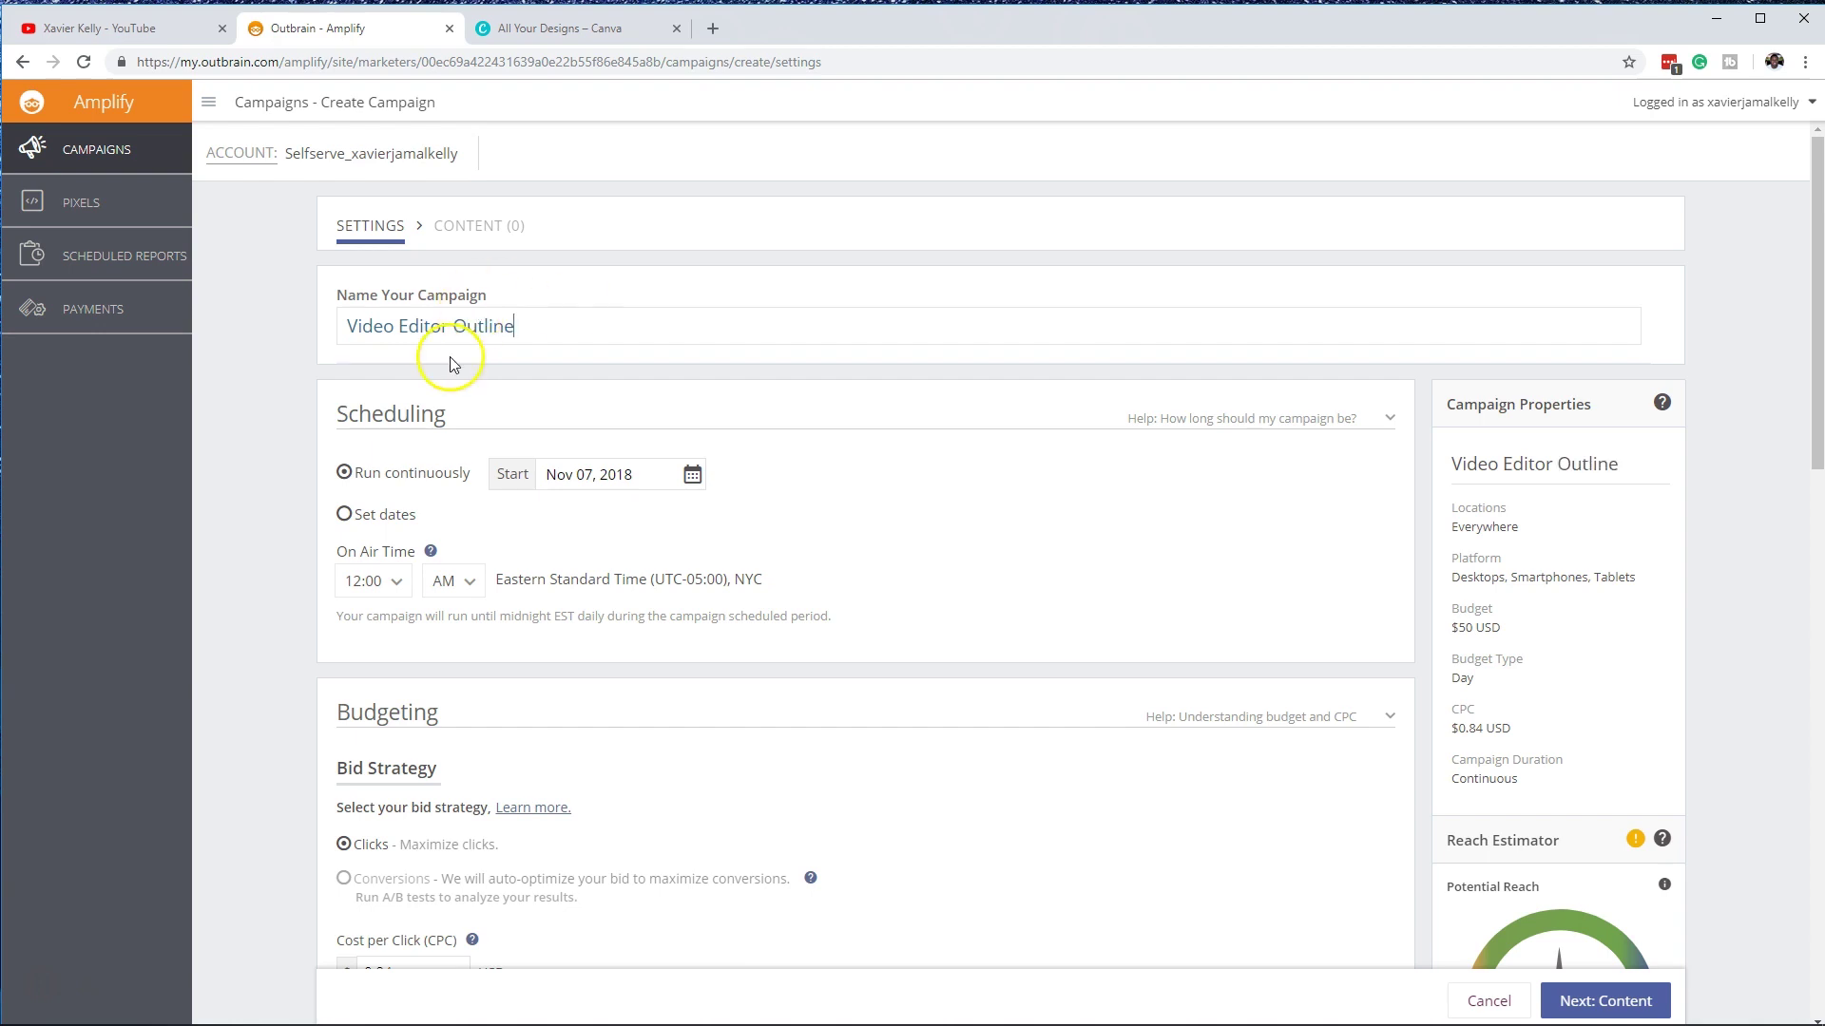
left_click(448, 337)
left_click(515, 326)
left_click_drag(542, 338, 457, 322)
key("BackSpace")
type("Tut")
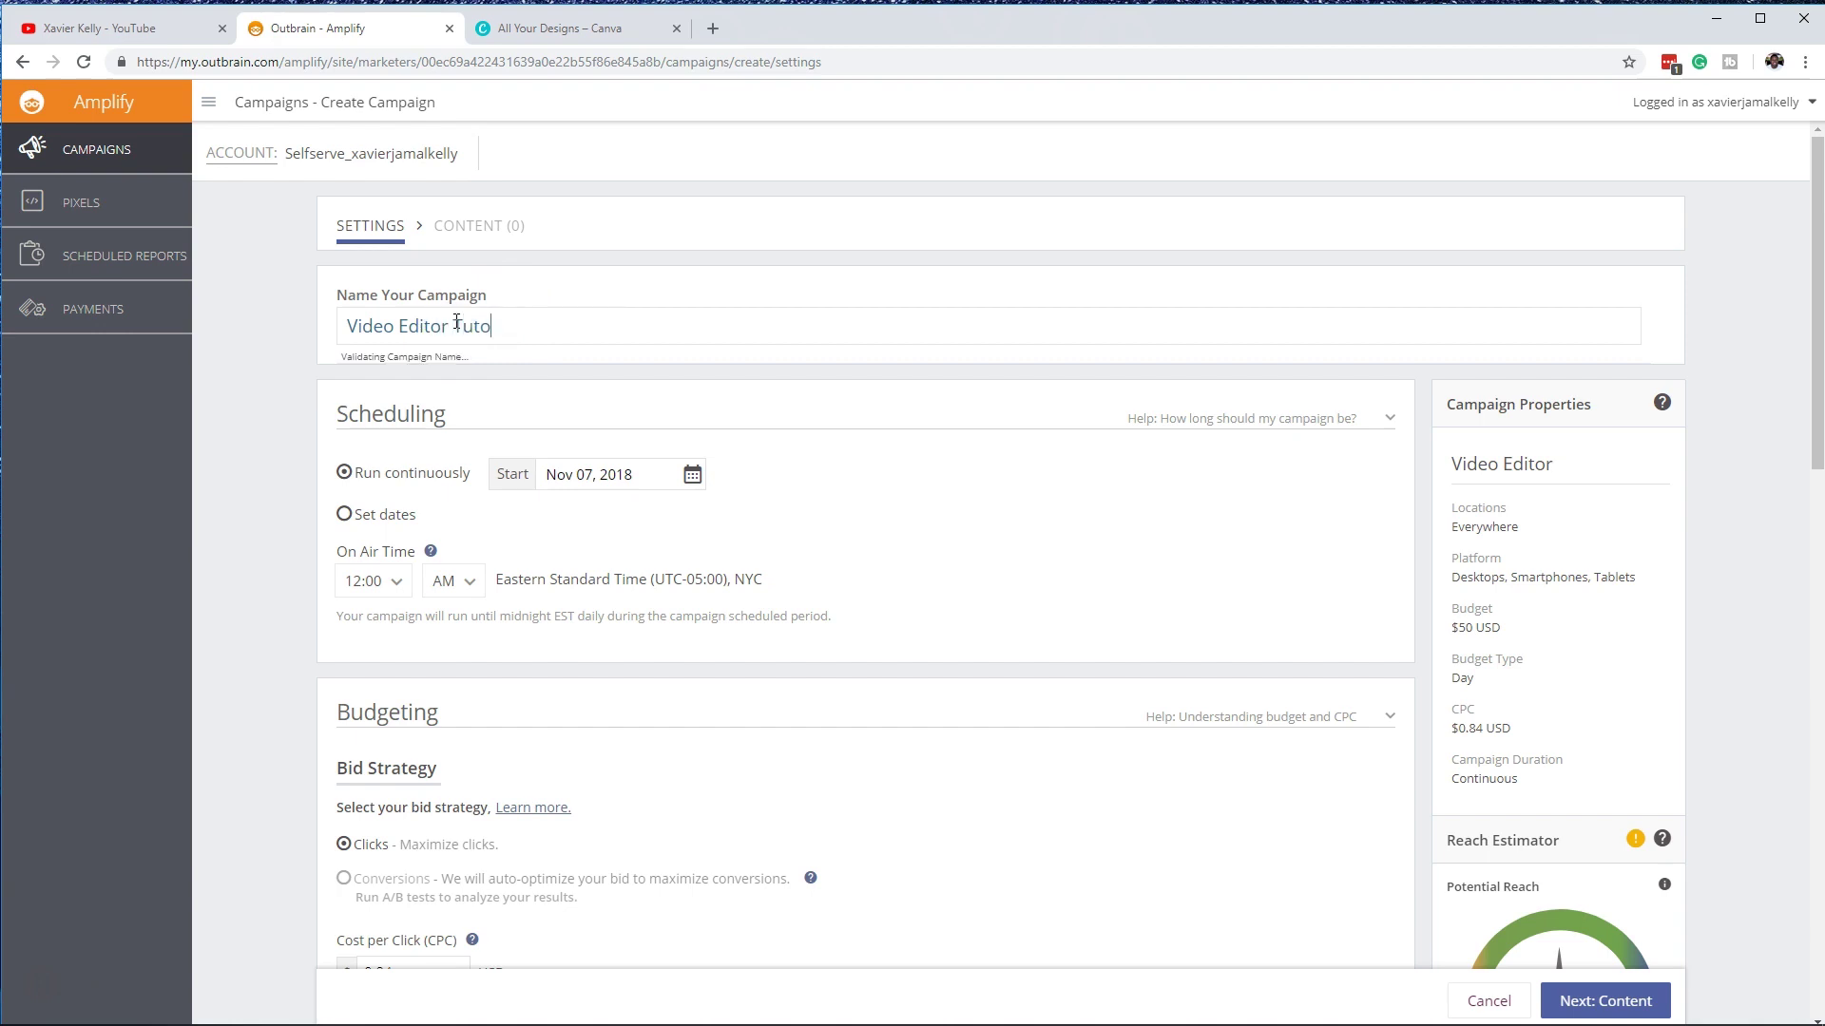
type("orial")
key("BackSpace")
type("s")
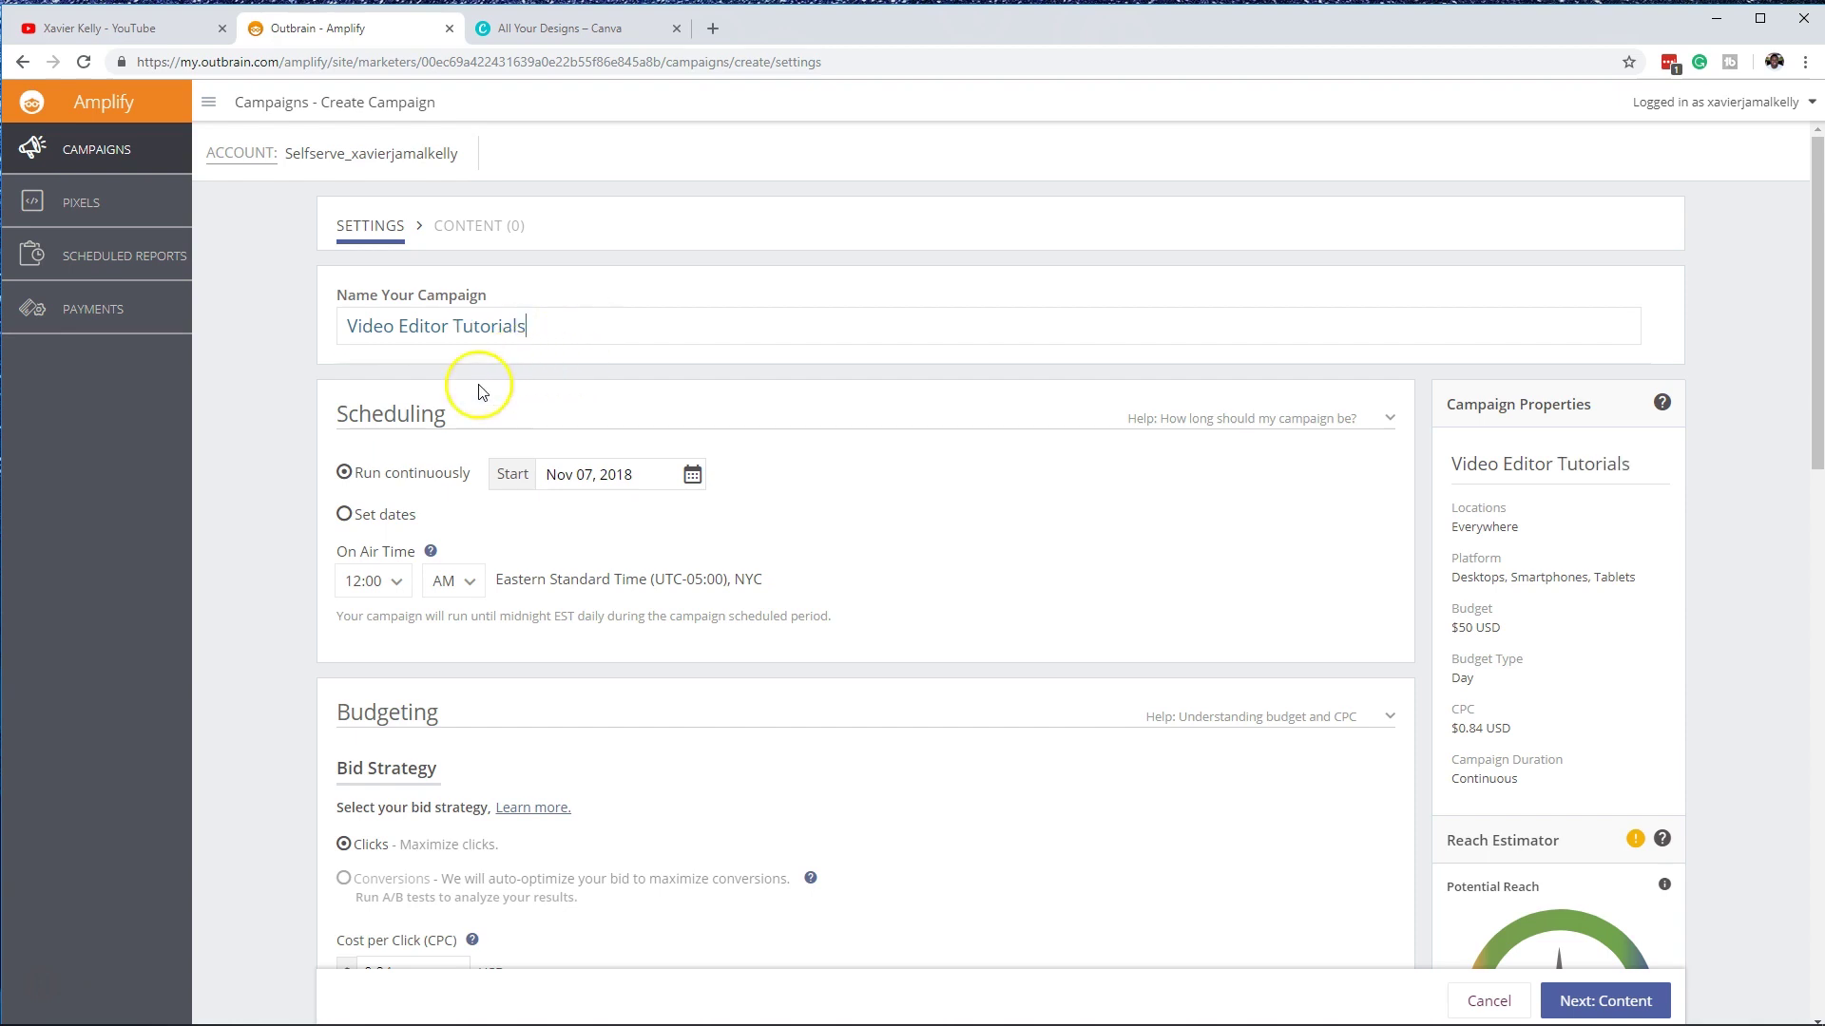
scroll(425, 396, "down", 1)
scroll(424, 395, "up", 1)
Step: Switch the schedule to set dates with the end date on Nov 13, 2018
left_click(345, 514)
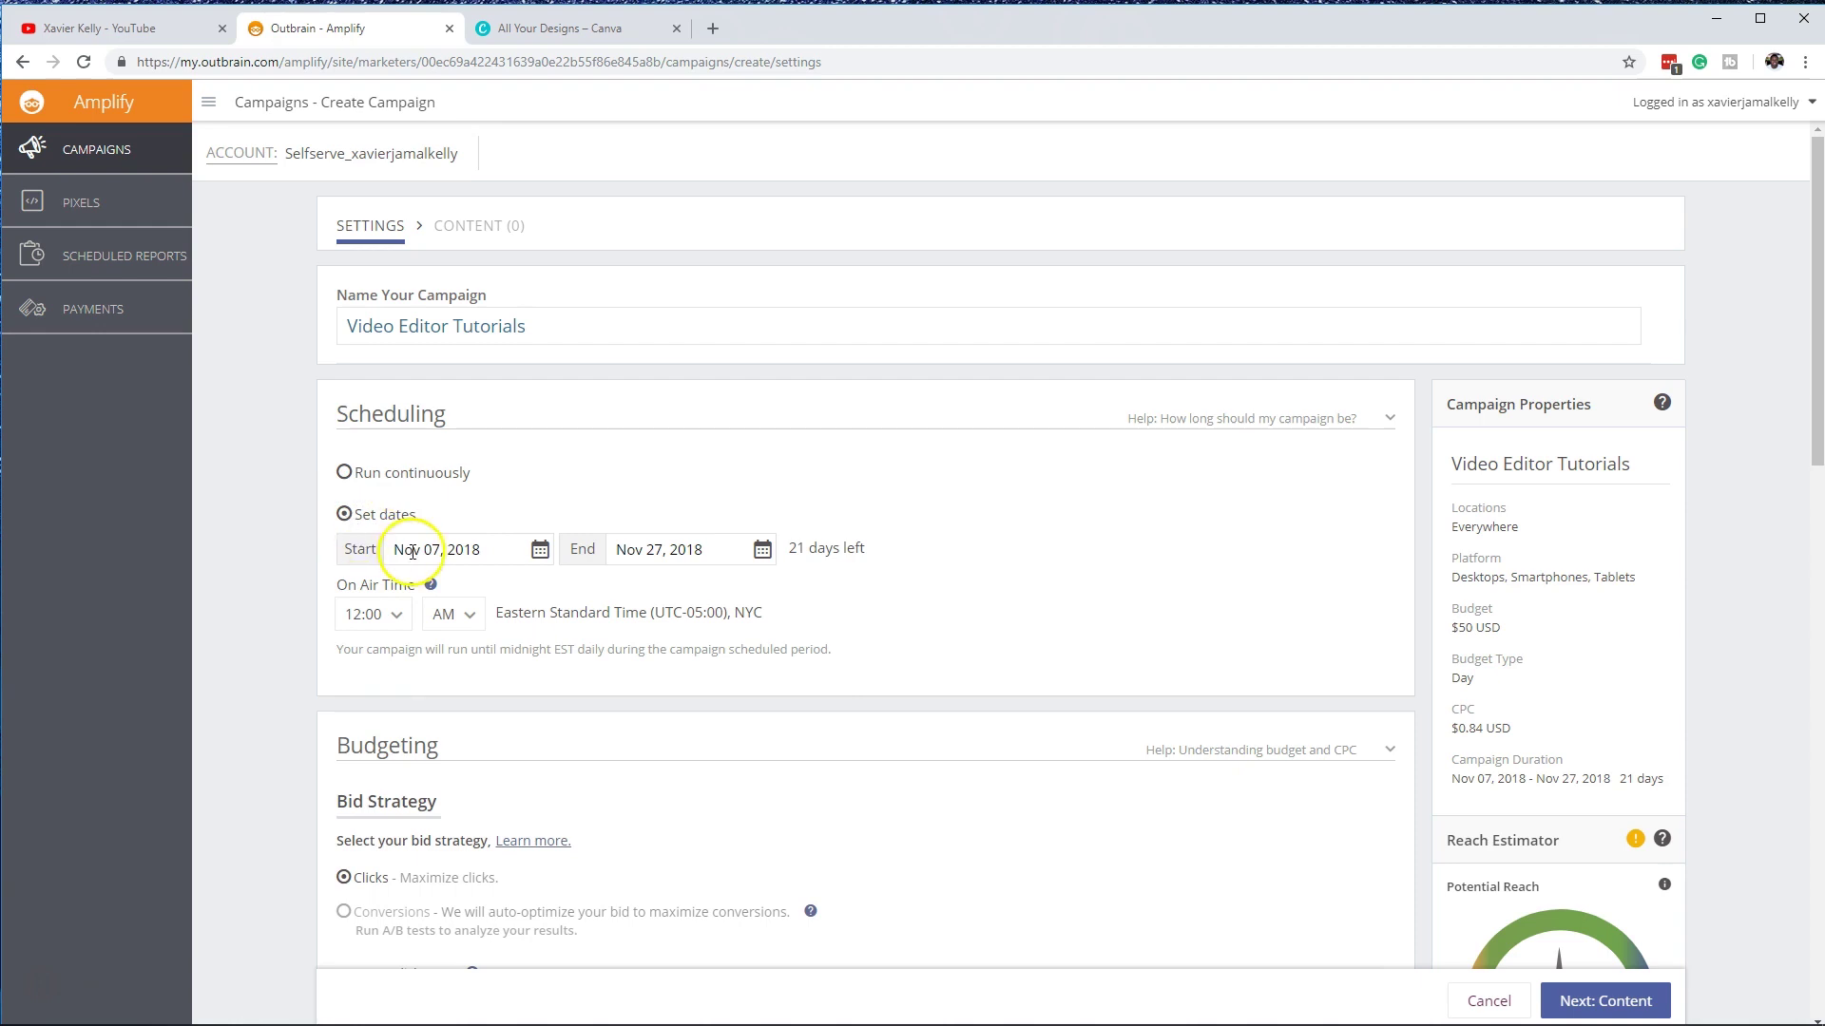
left_click(677, 551)
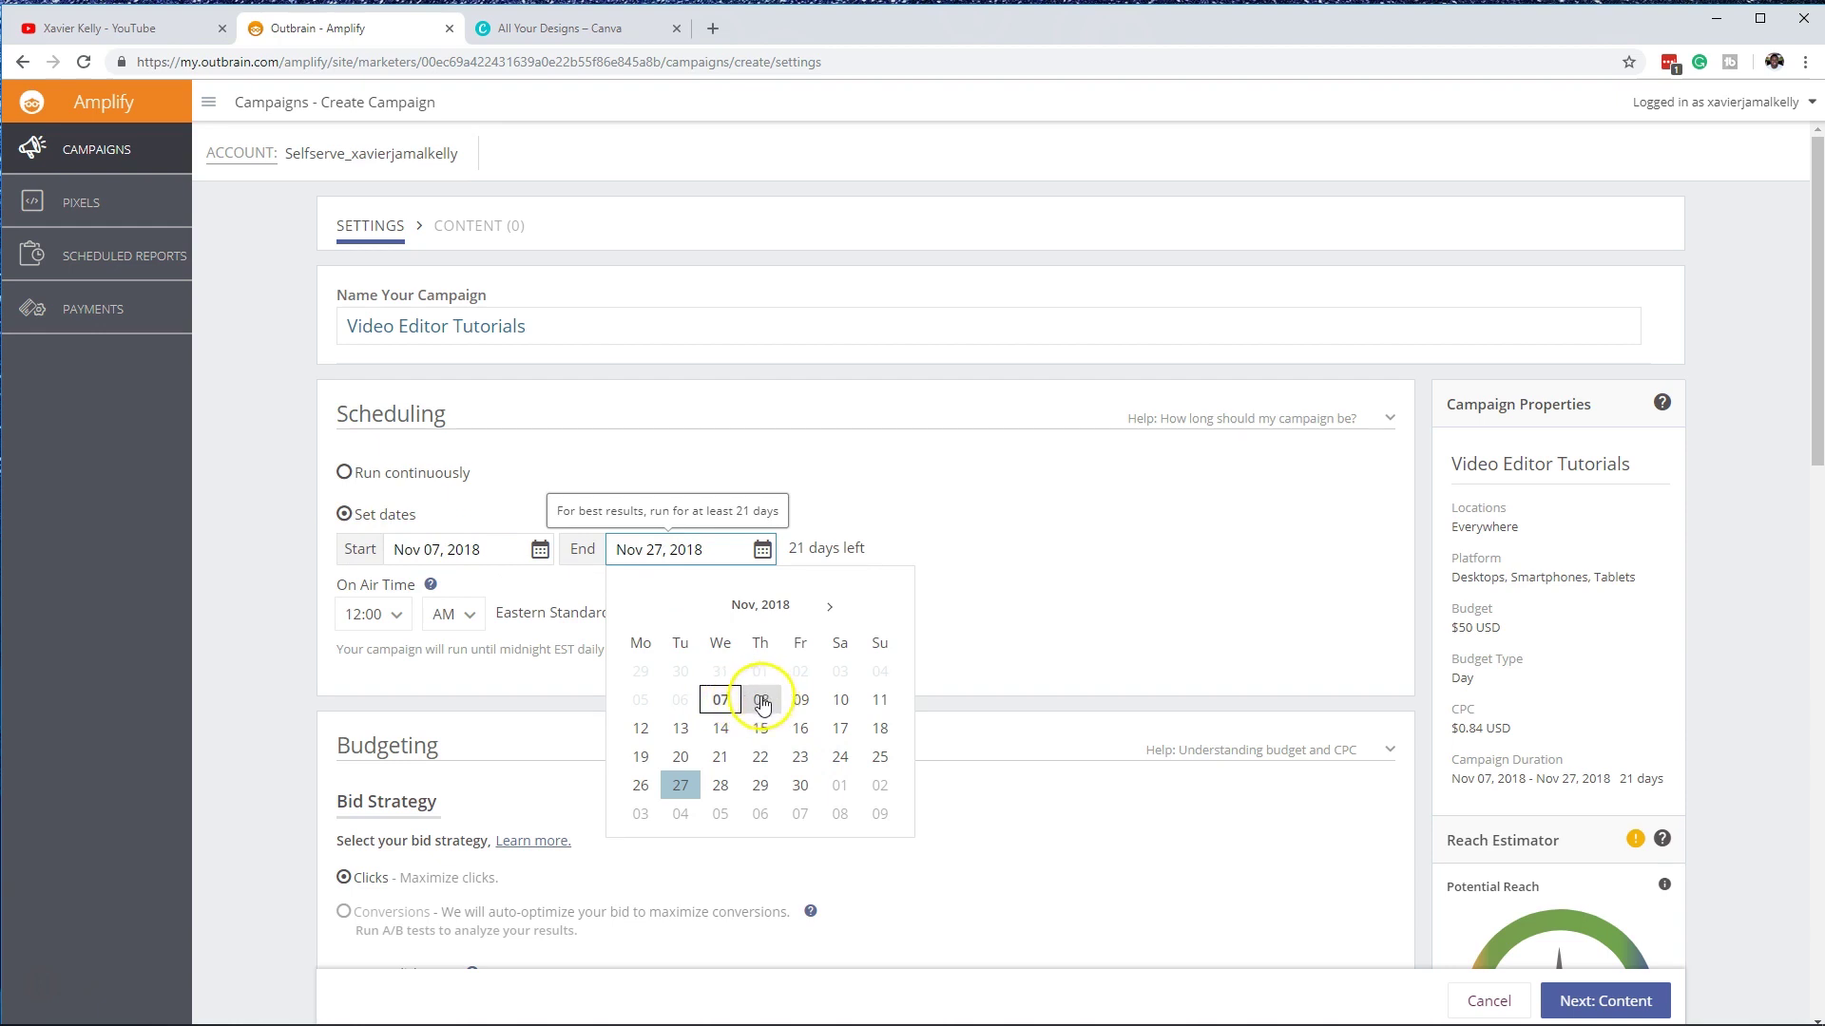
left_click(680, 728)
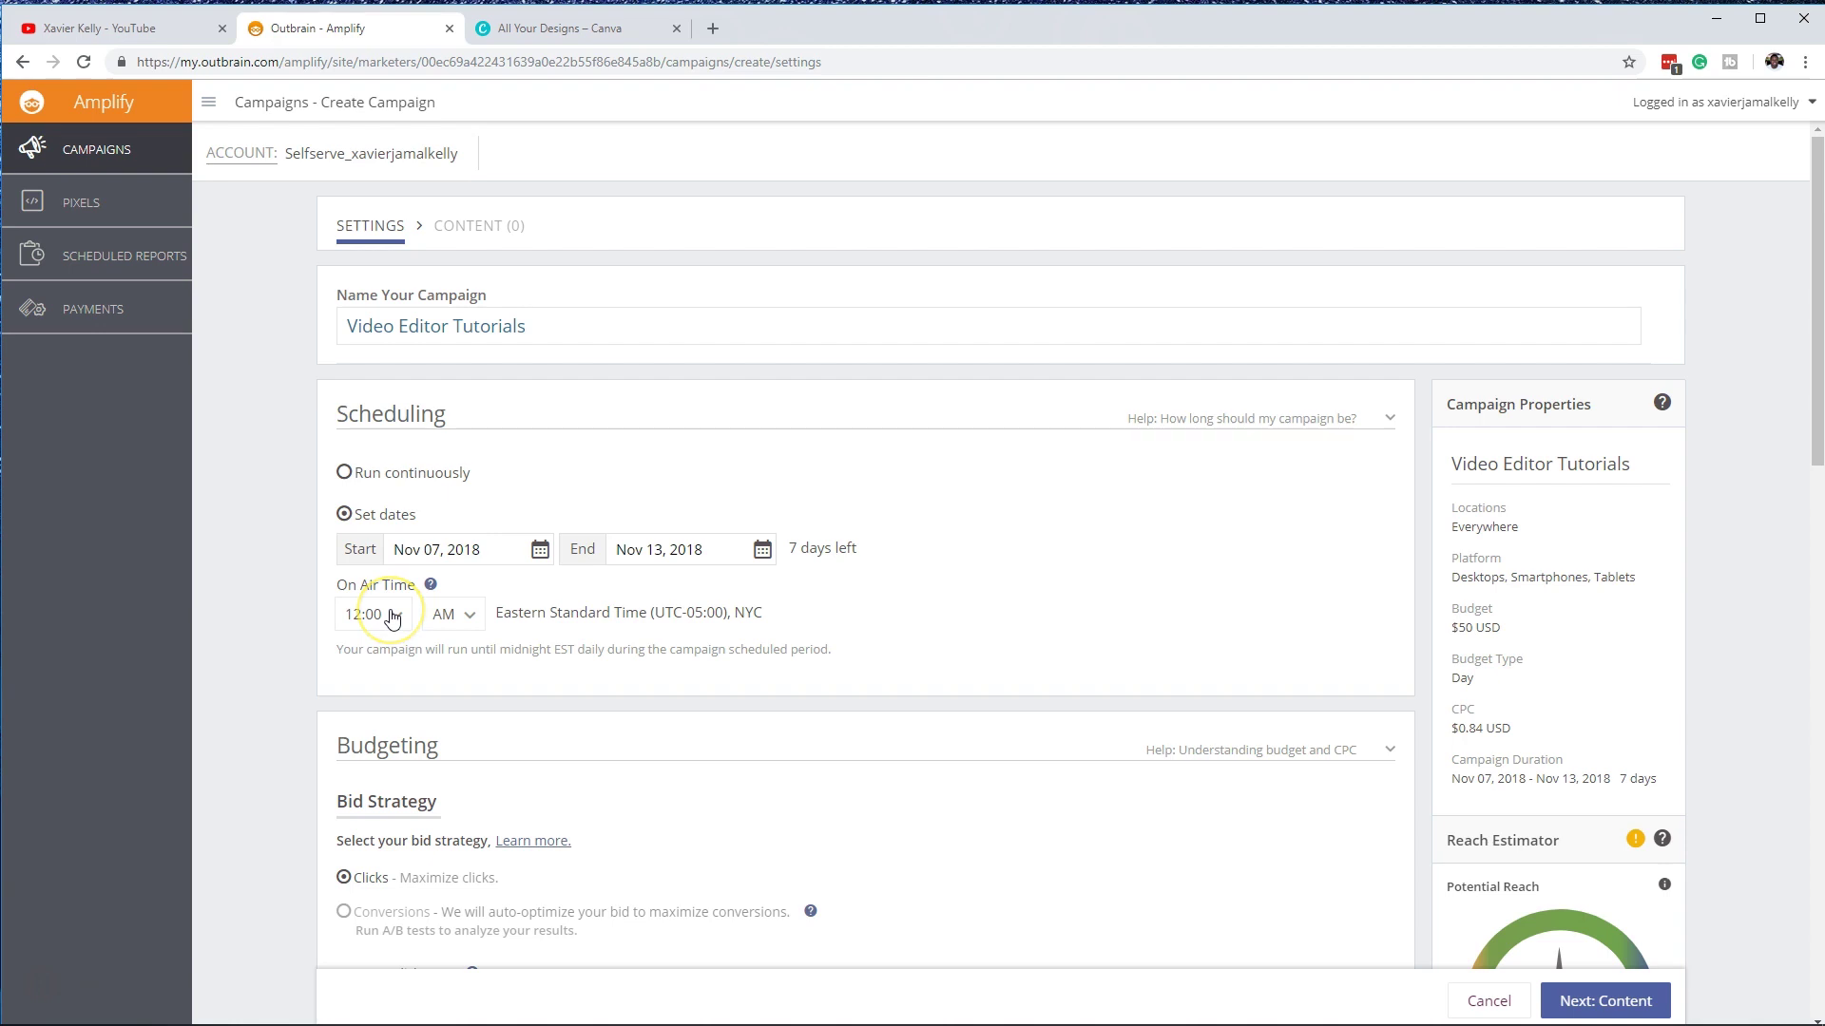
Step: Set the daily On Air Time to 09:00 AM
scroll(384, 630, "down", 1)
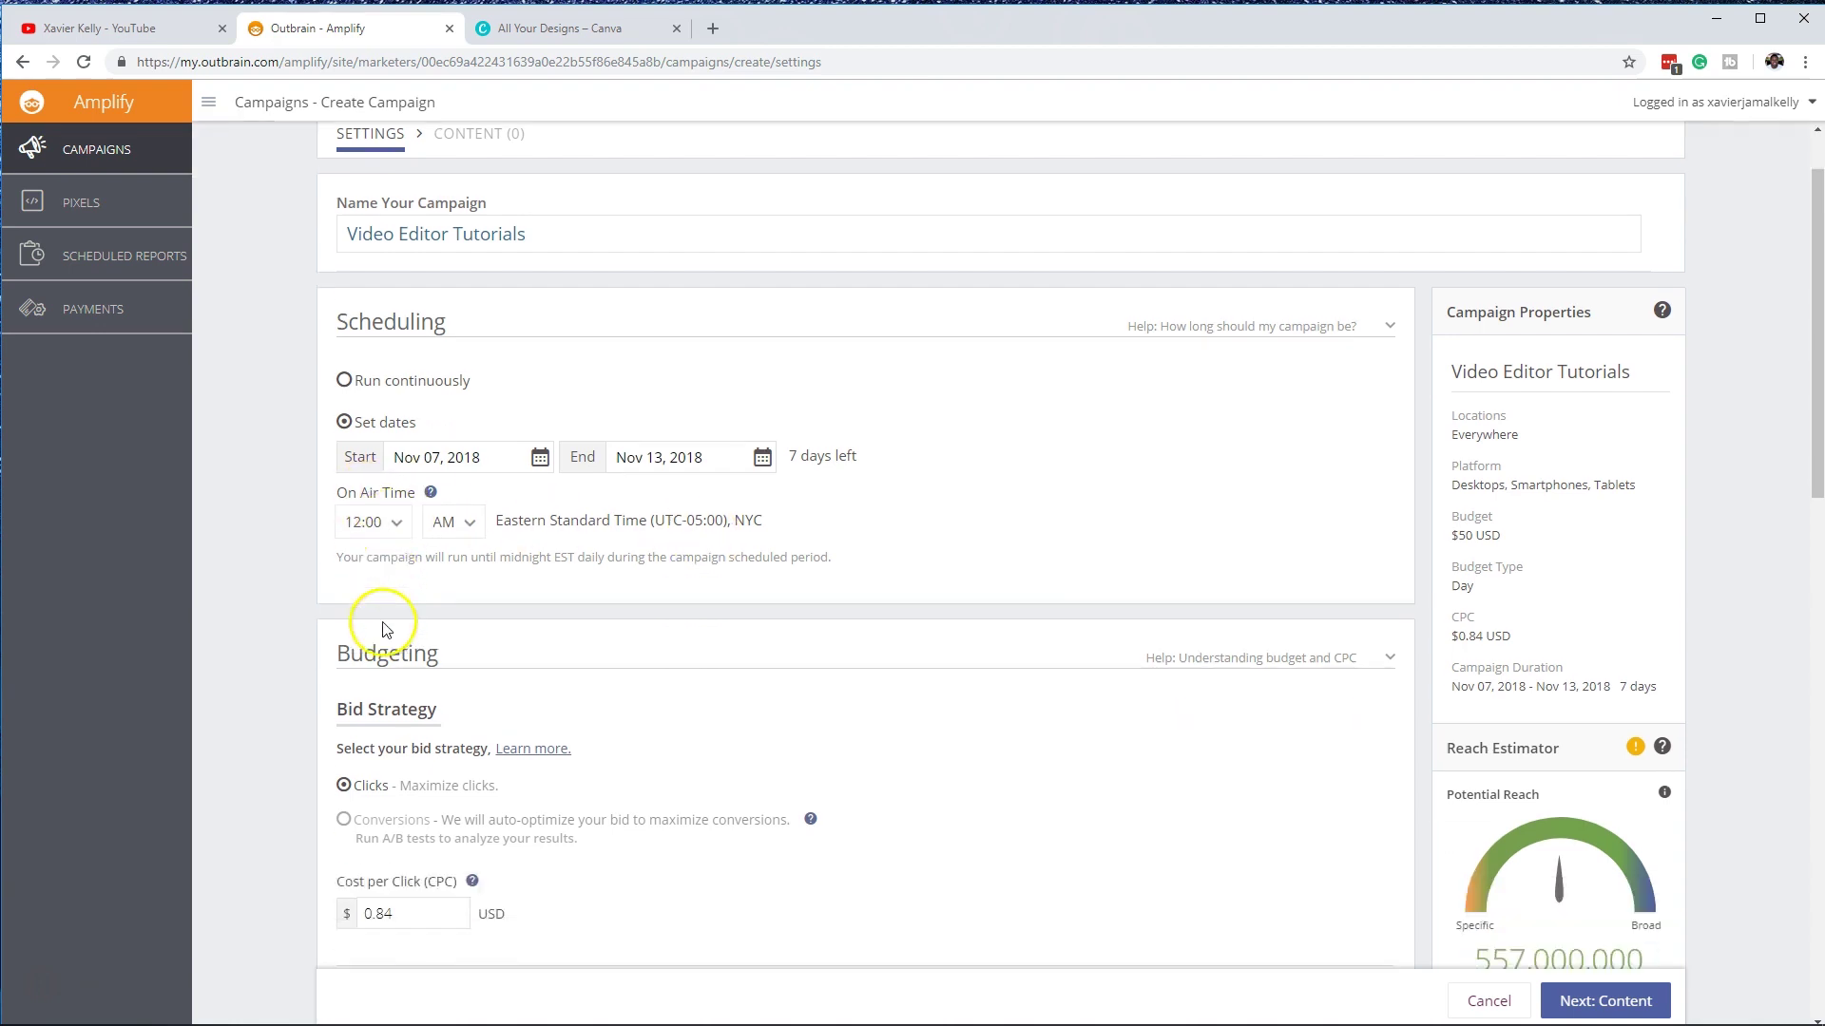
scroll(384, 631, "down", 1)
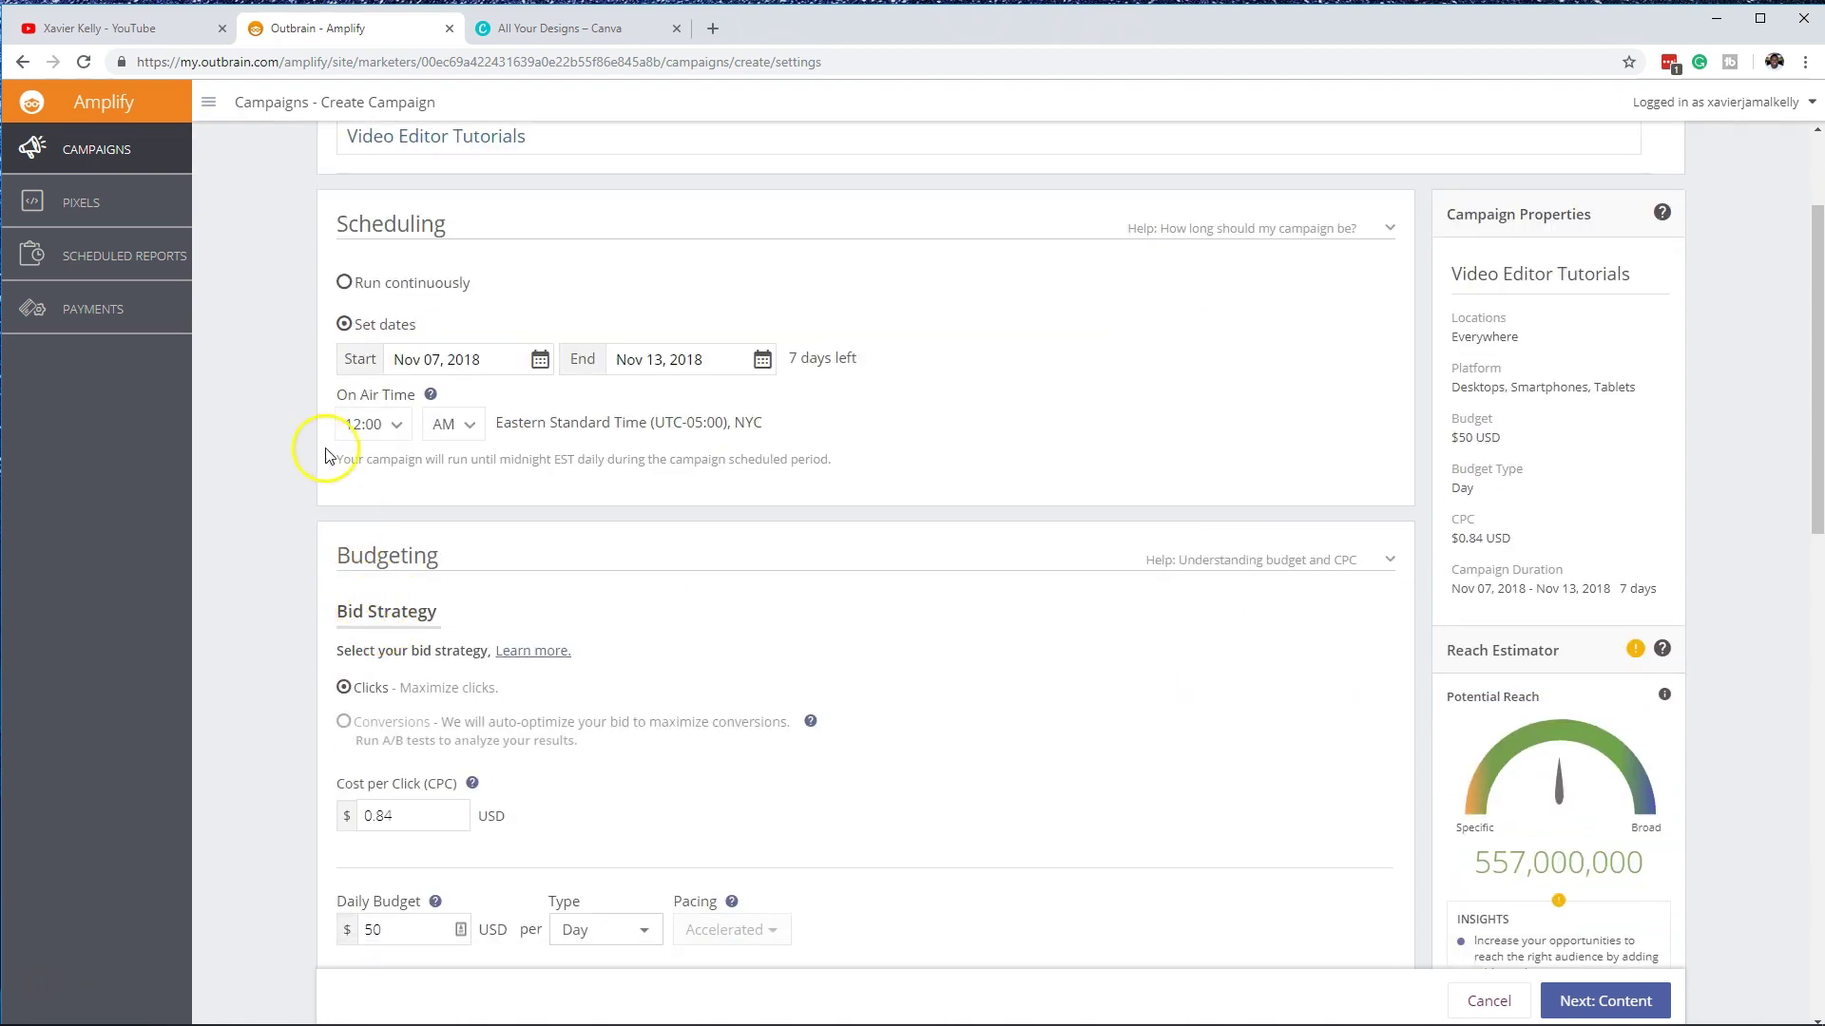
mouse_move(430, 401)
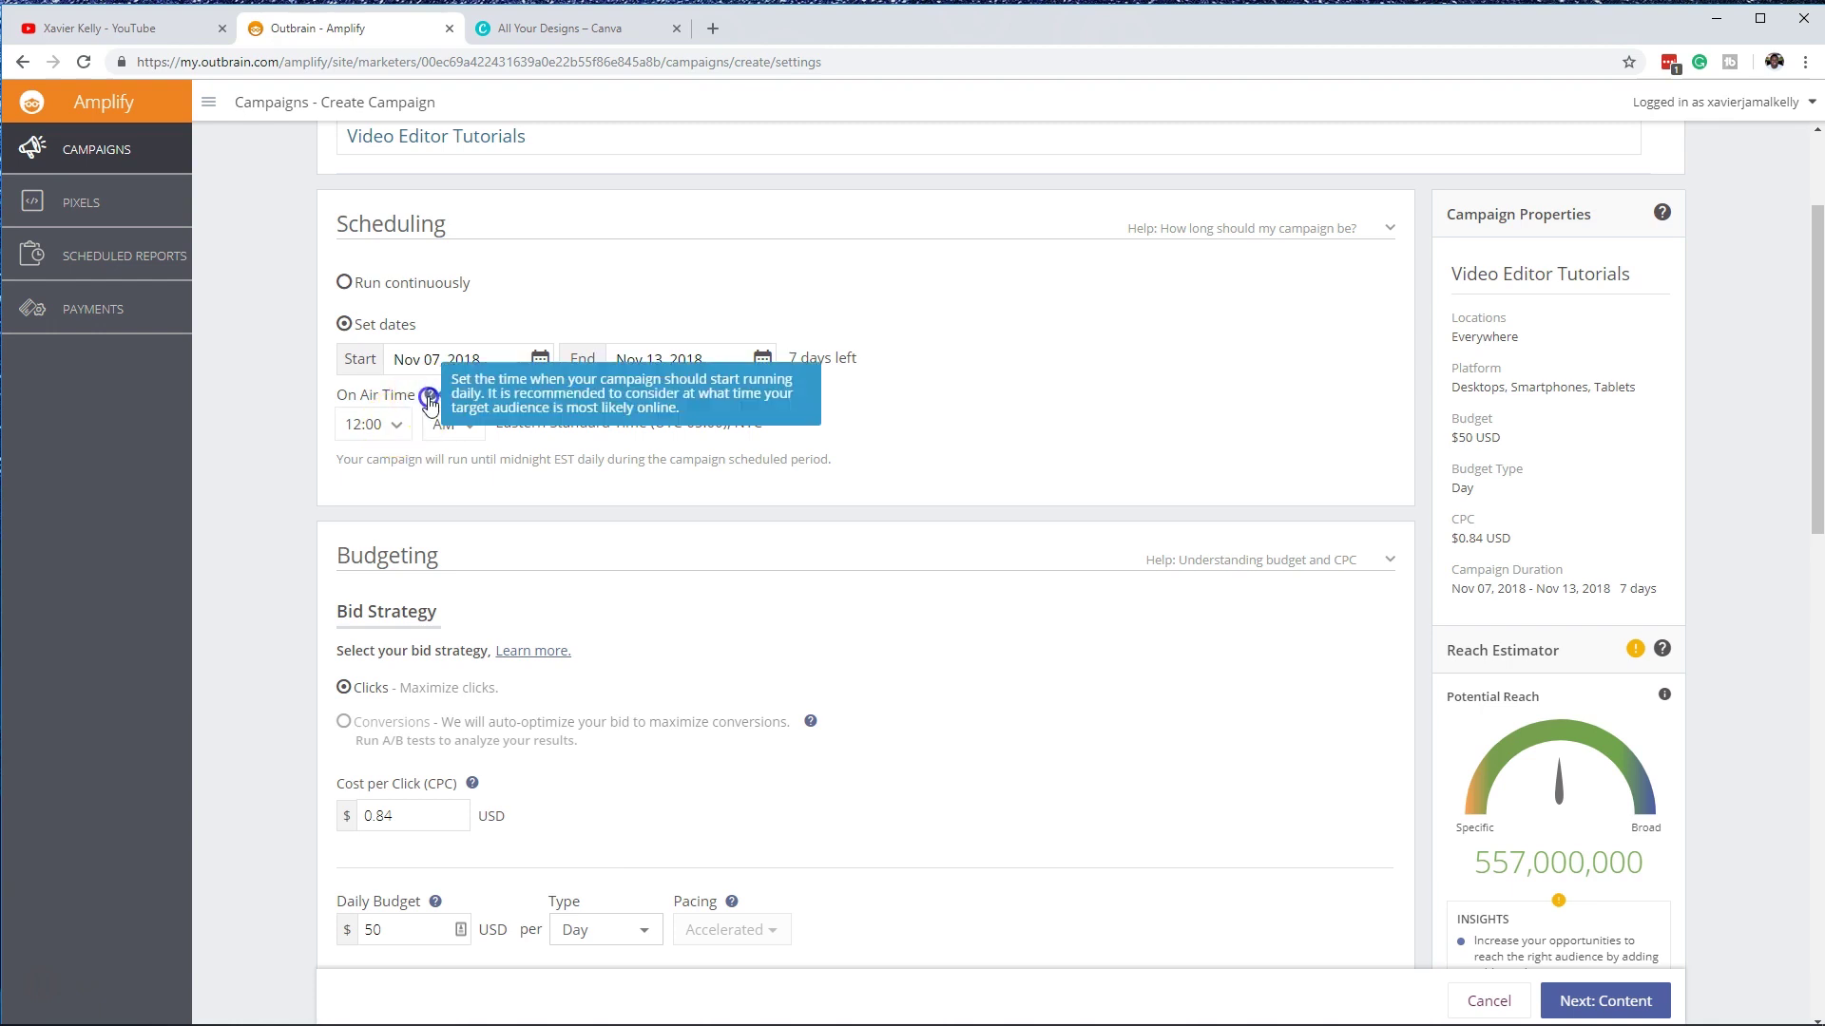
left_click(372, 425)
left_click(366, 512)
left_click(372, 435)
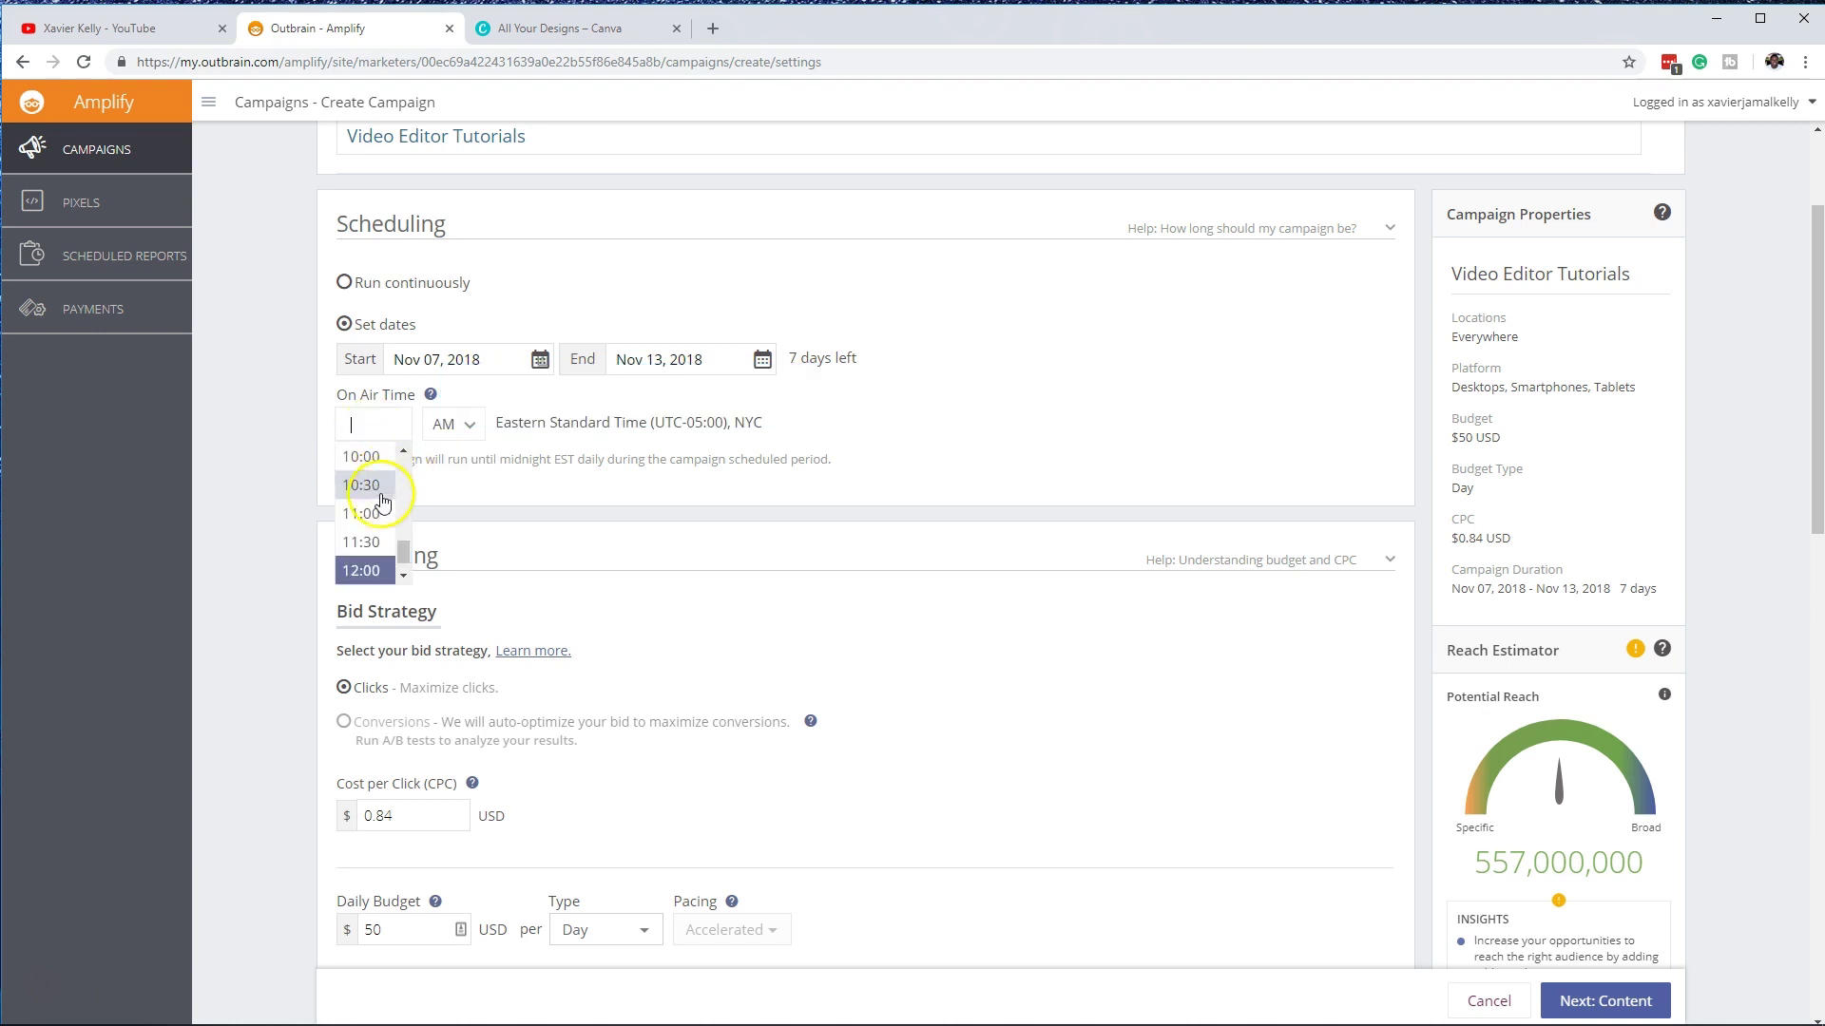
scroll(371, 514, "up", 5)
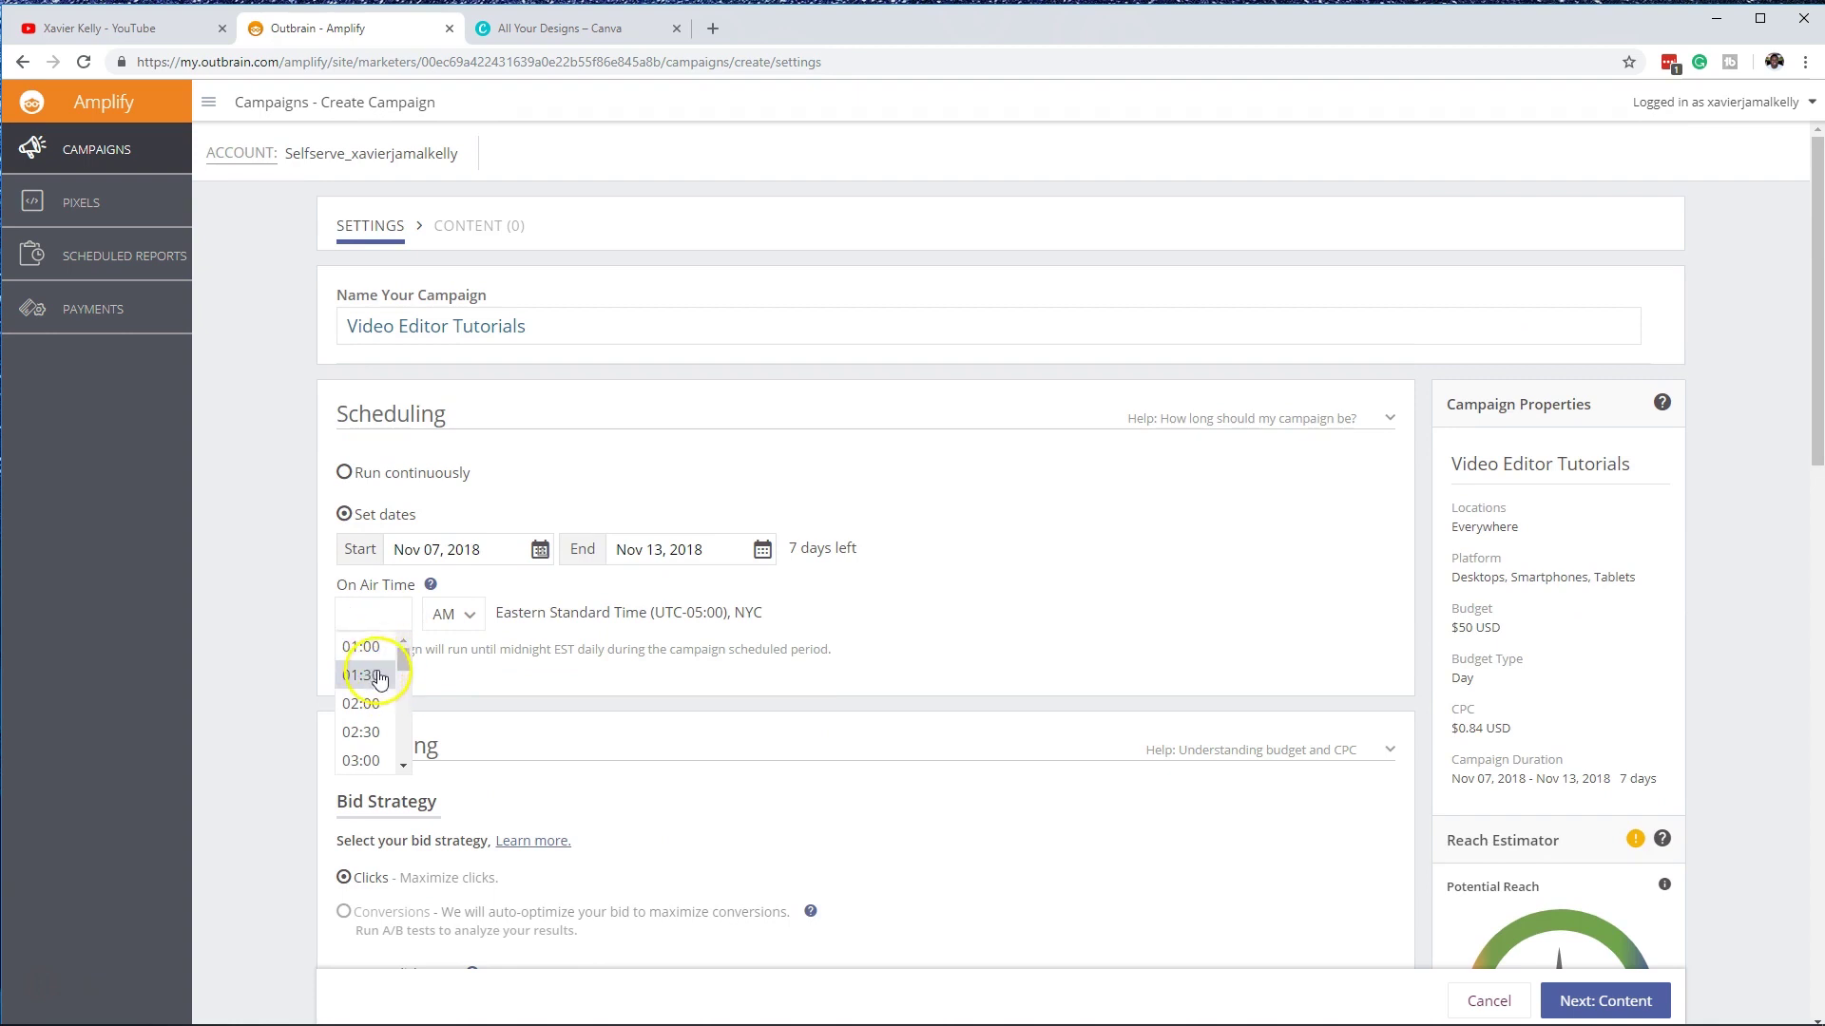
scroll(380, 679, "down", 6)
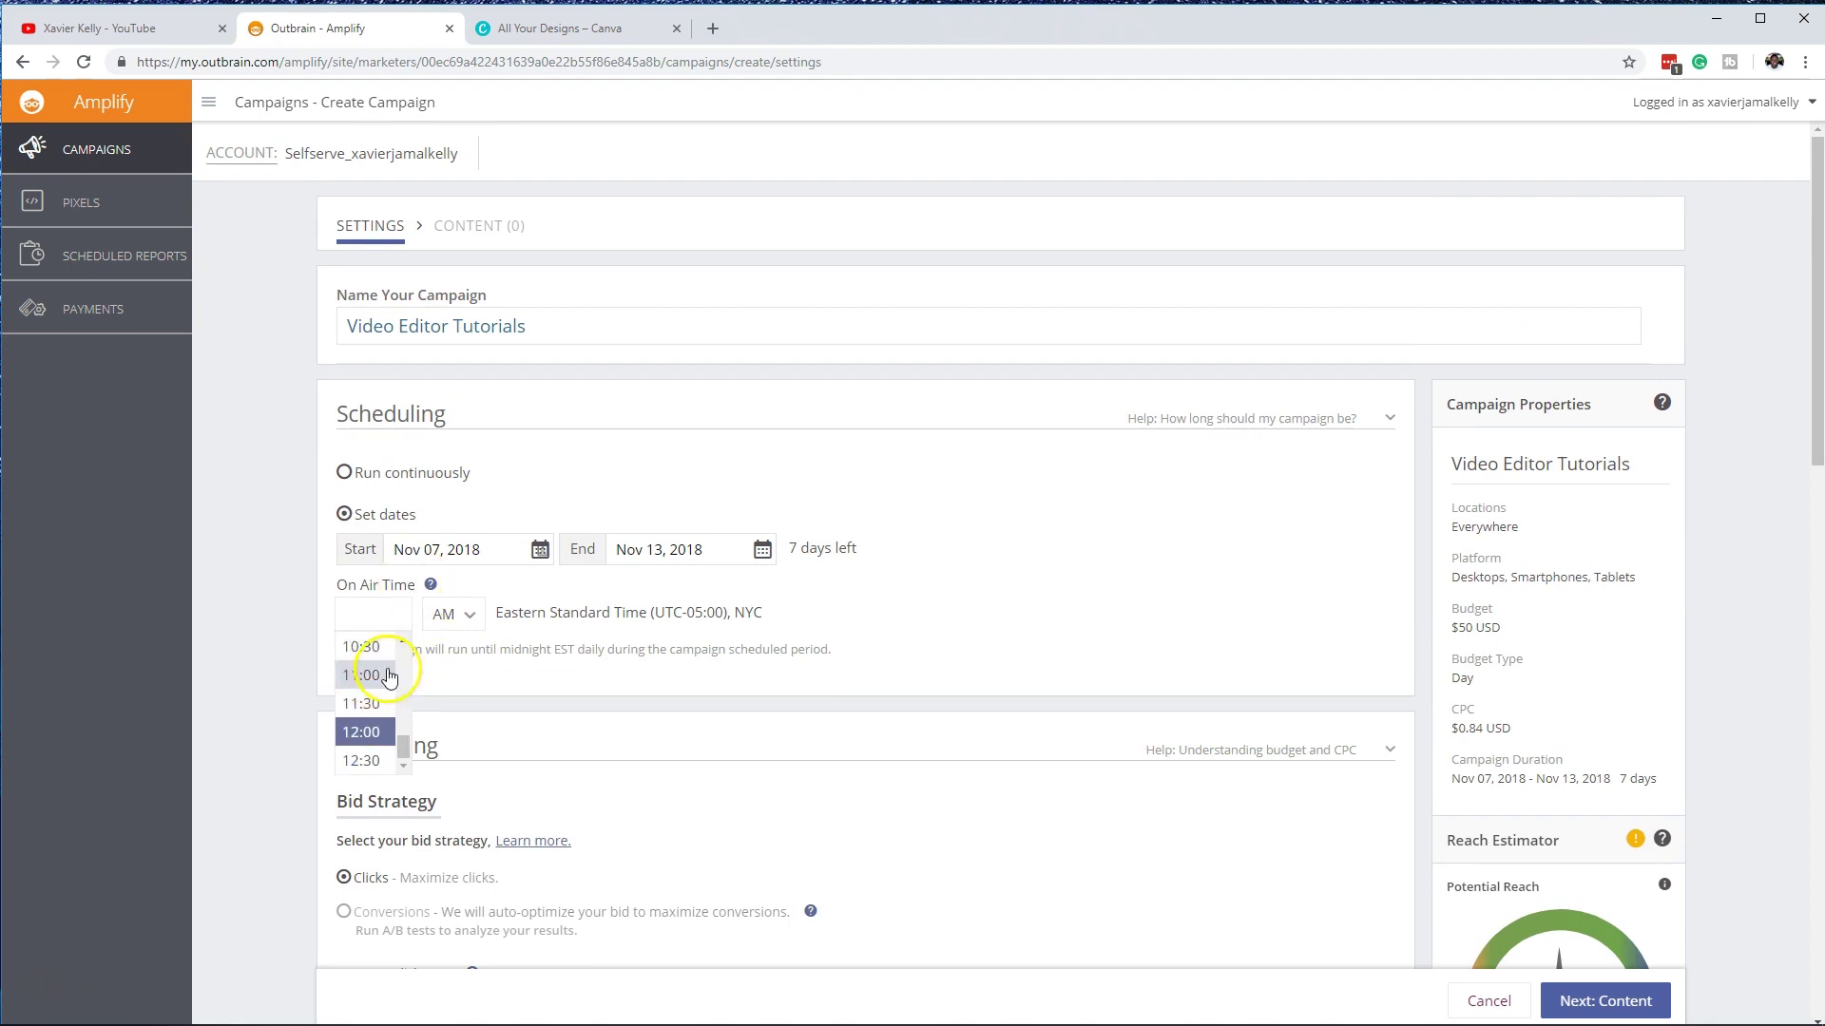
scroll(385, 680, "up", 3)
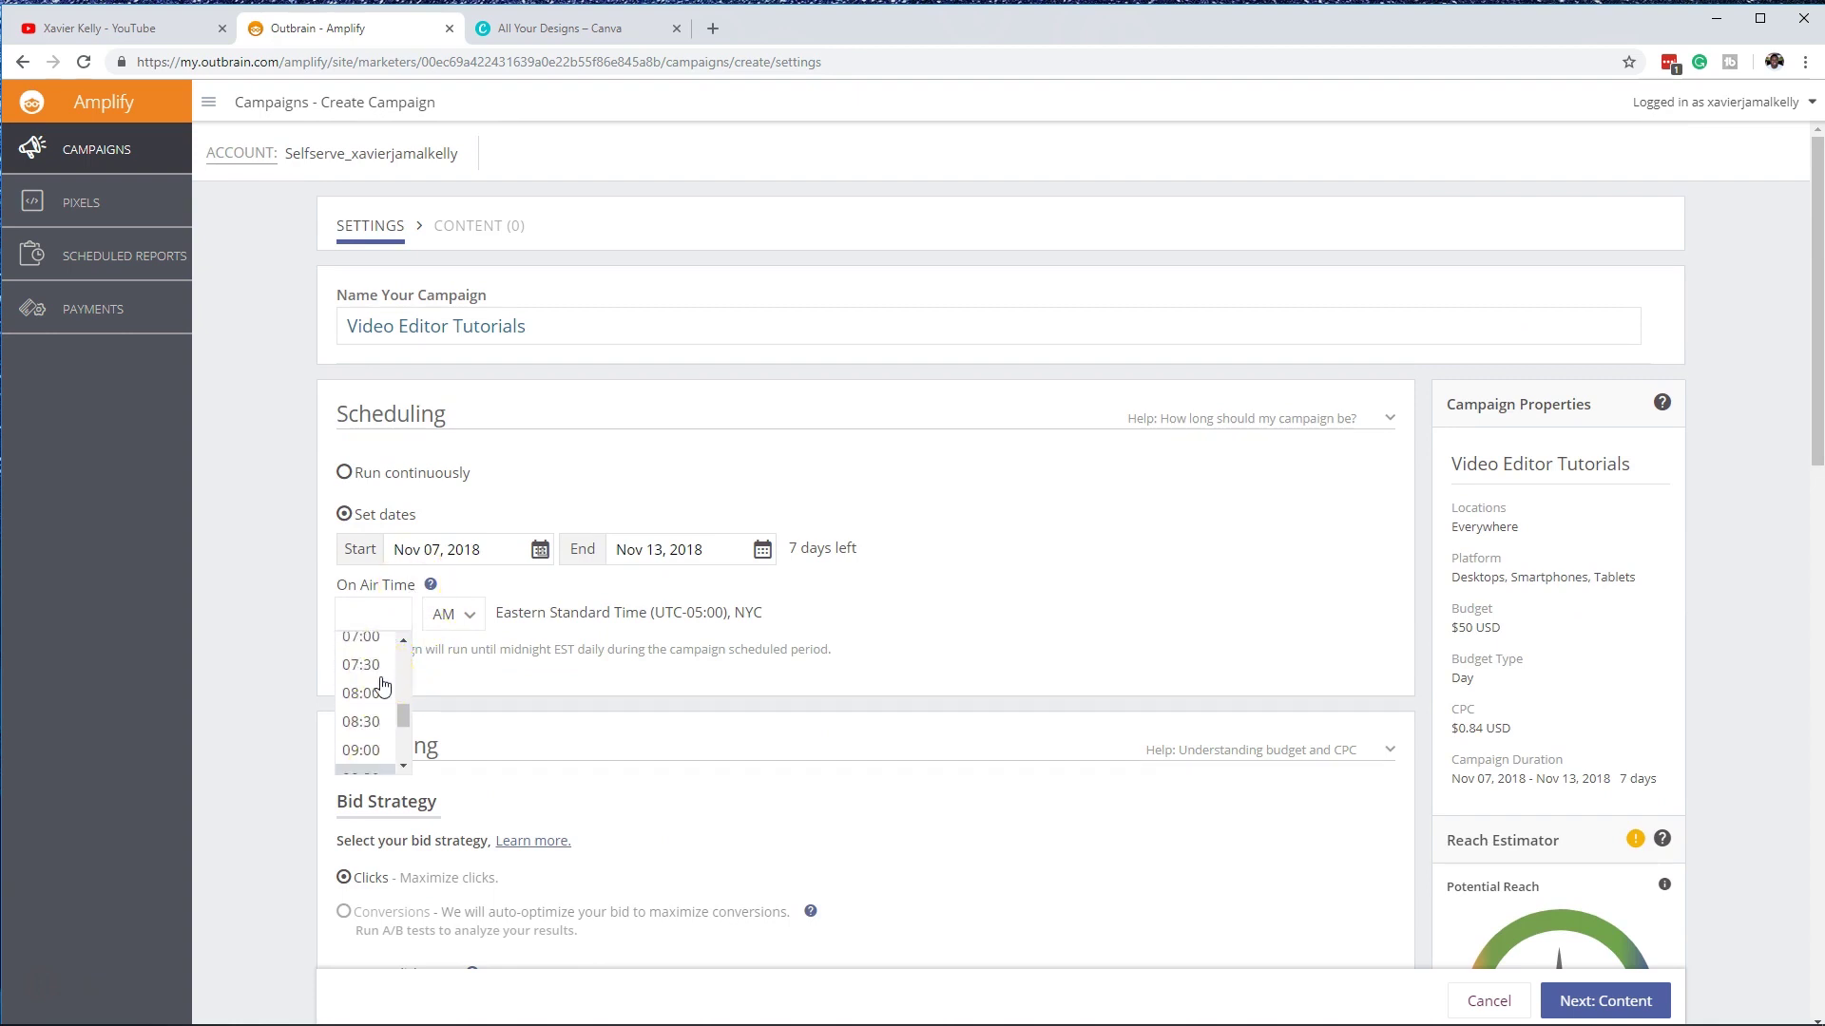
scroll(382, 684, "down", 3)
left_click(383, 677)
left_click(380, 615)
scroll(385, 694, "up", 4)
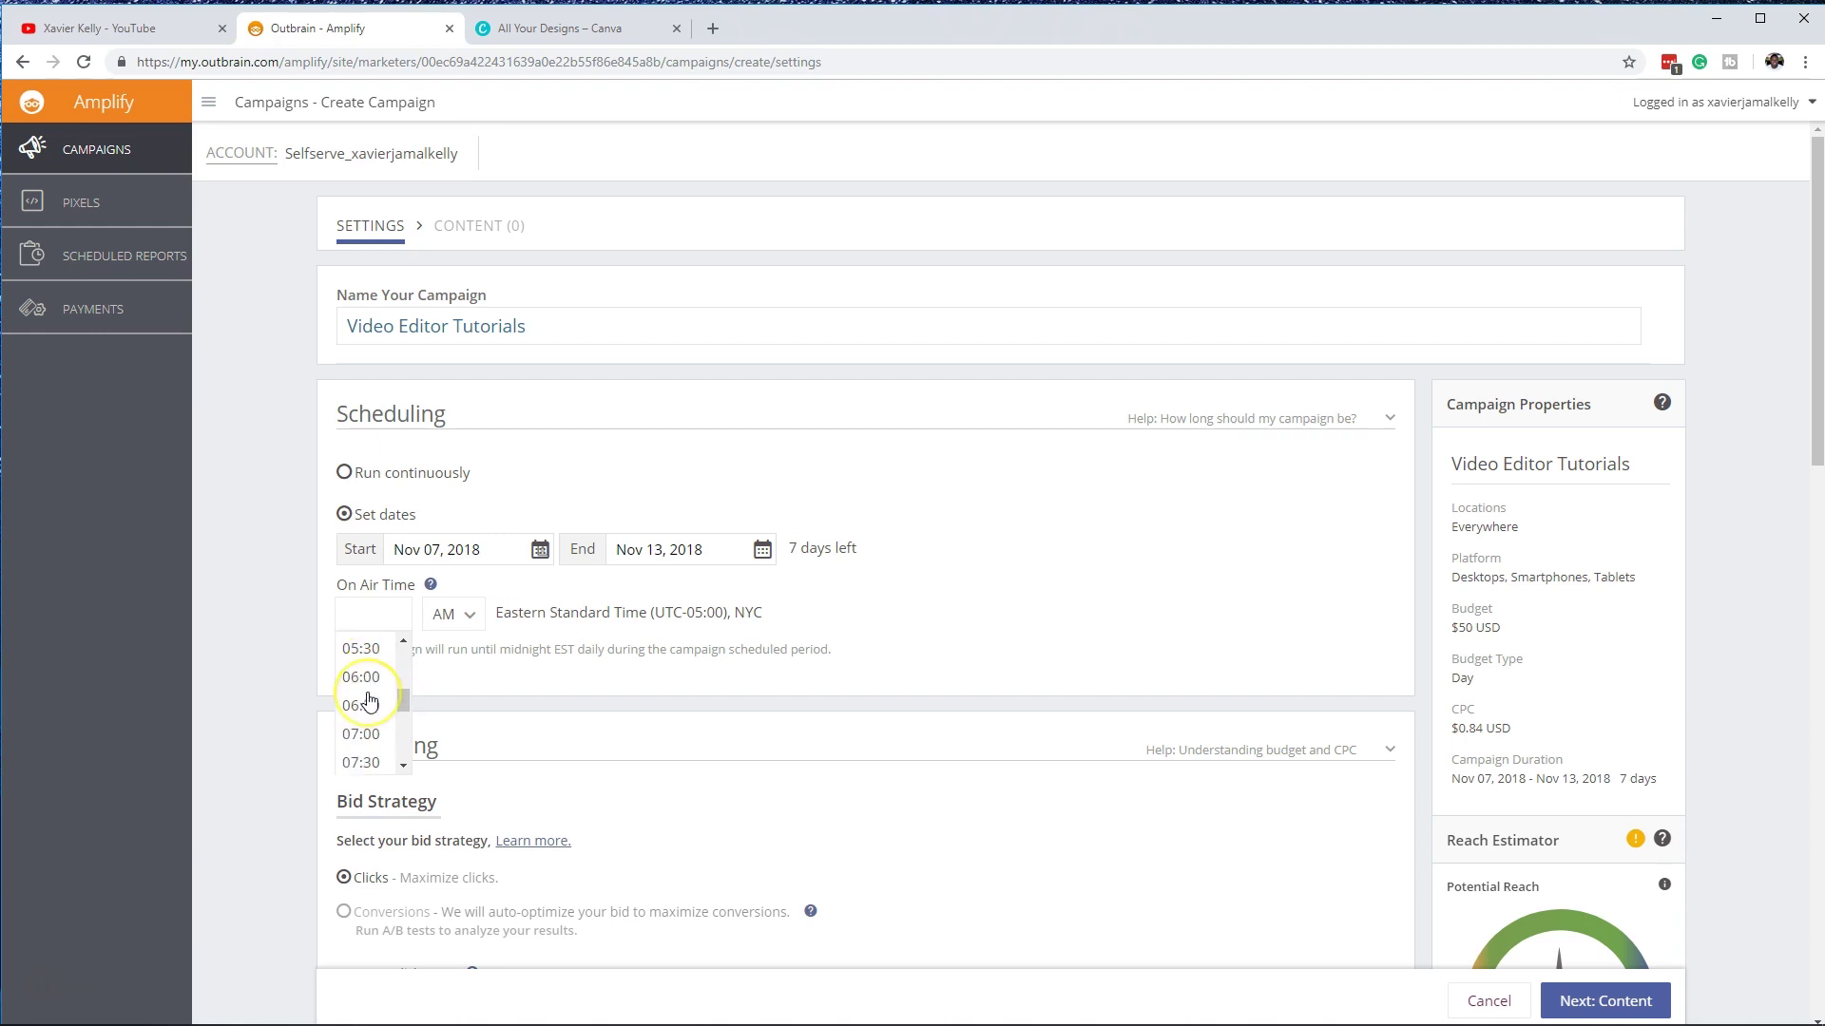
scroll(371, 701, "up", 1)
left_click(378, 678)
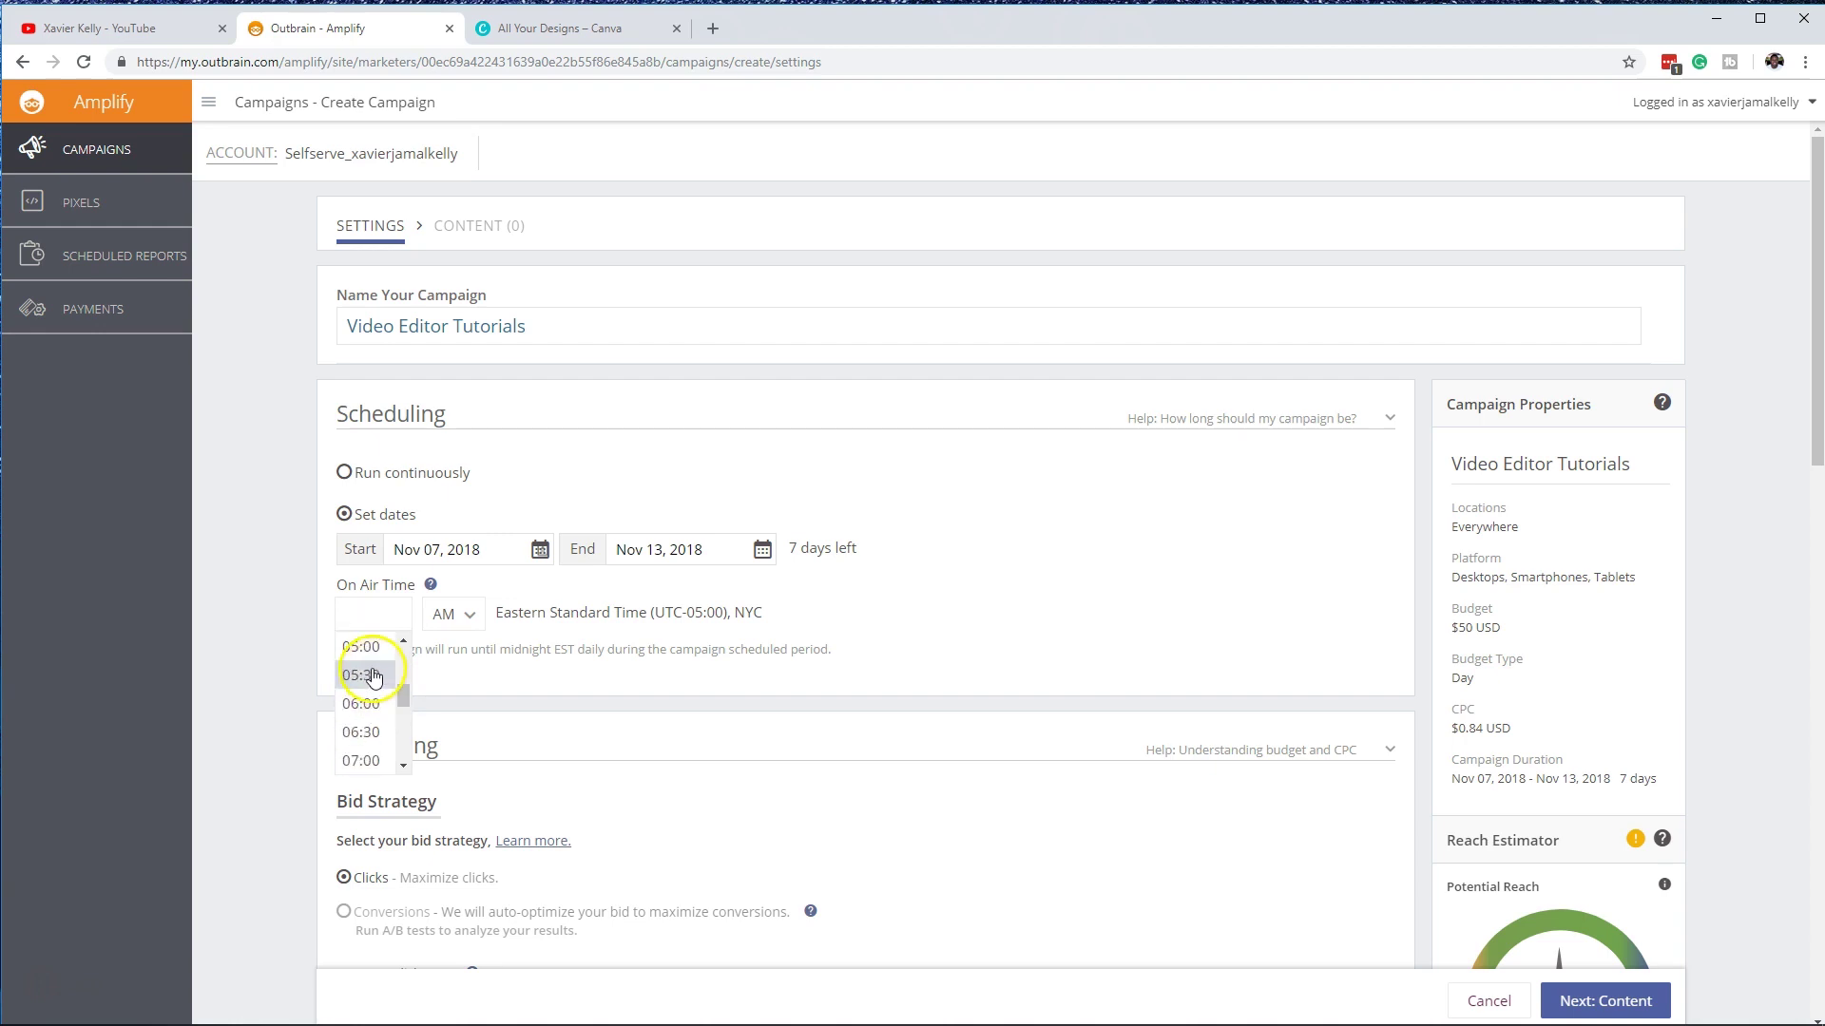
scroll(373, 684, "down", 5)
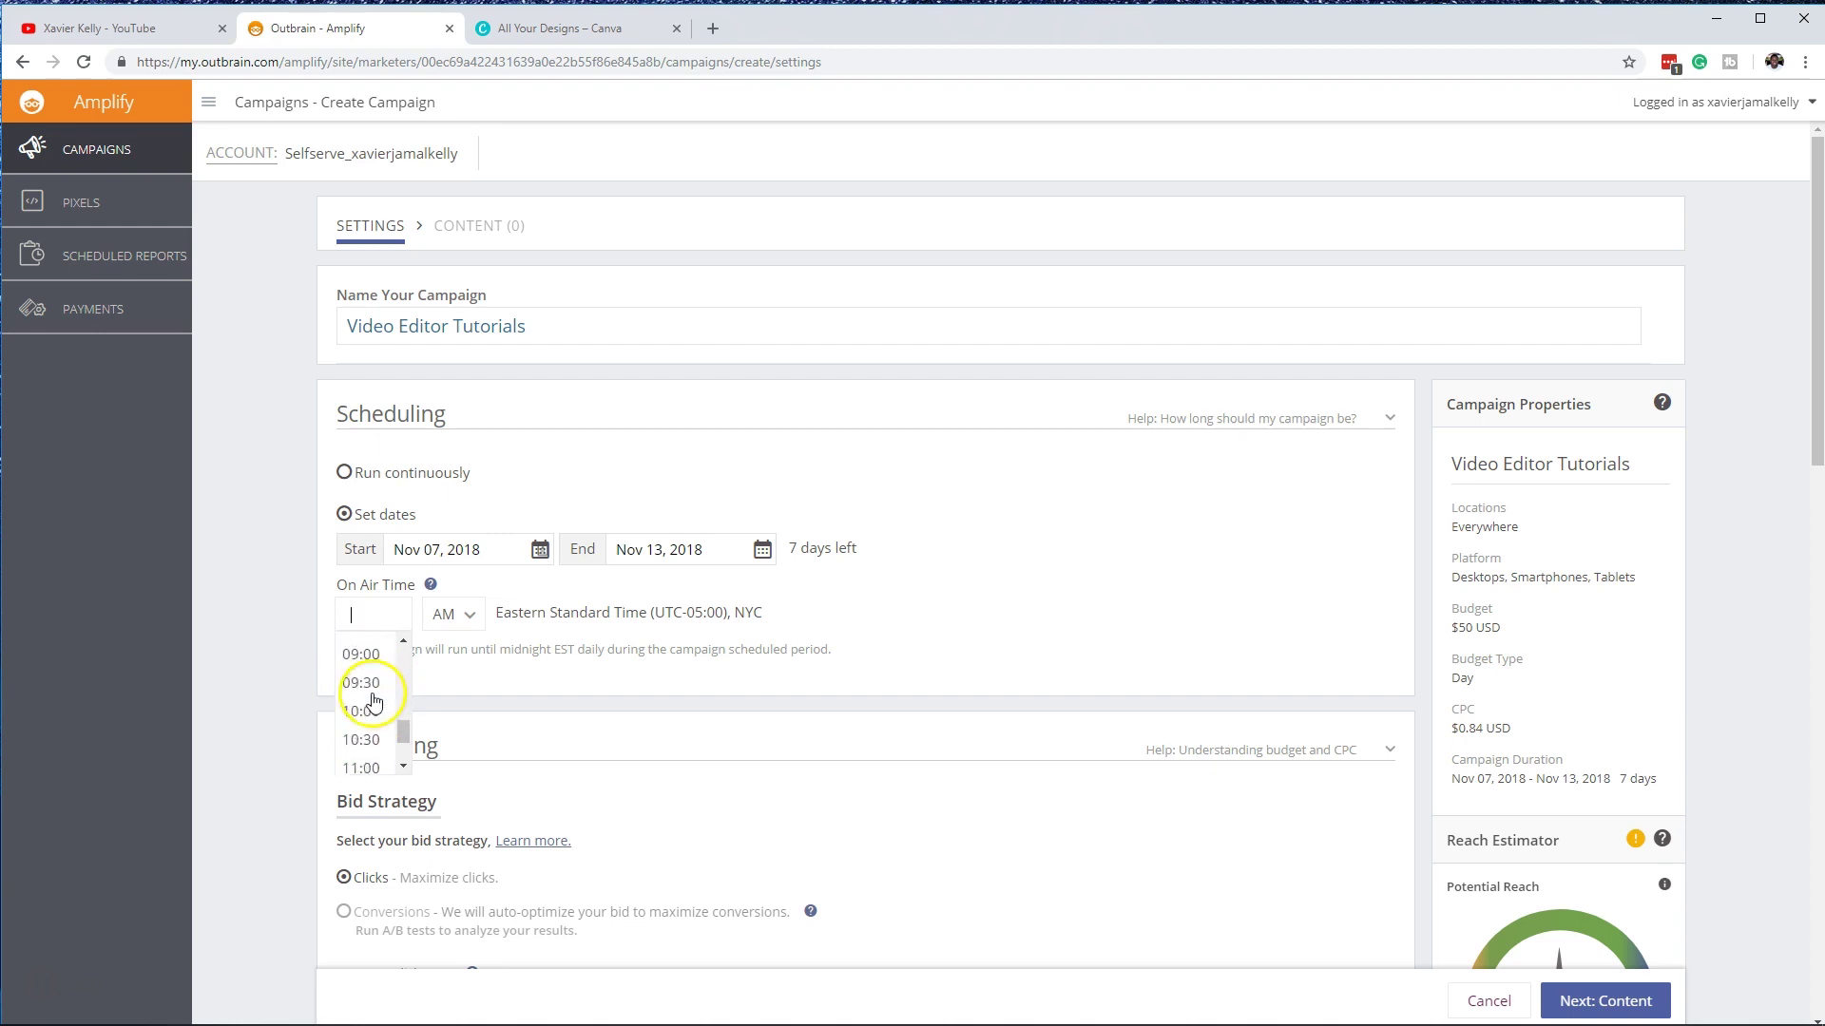
left_click(369, 649)
left_click(461, 618)
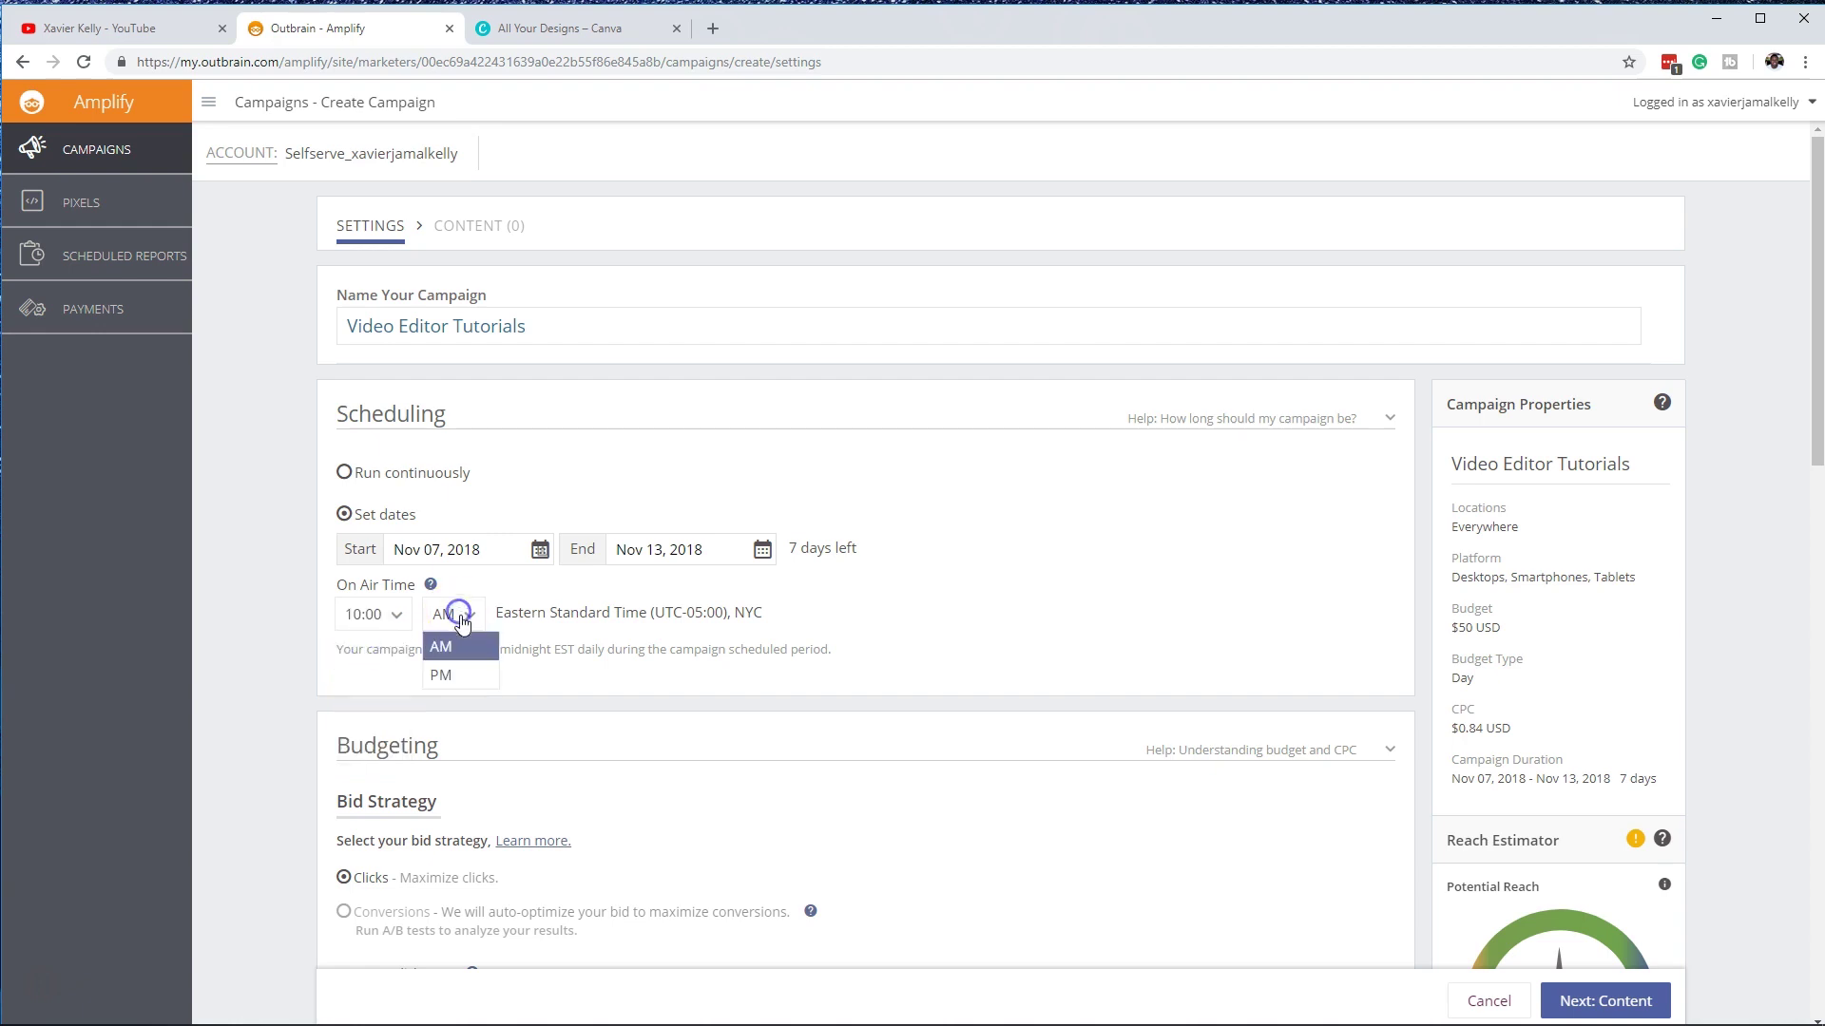
left_click(464, 646)
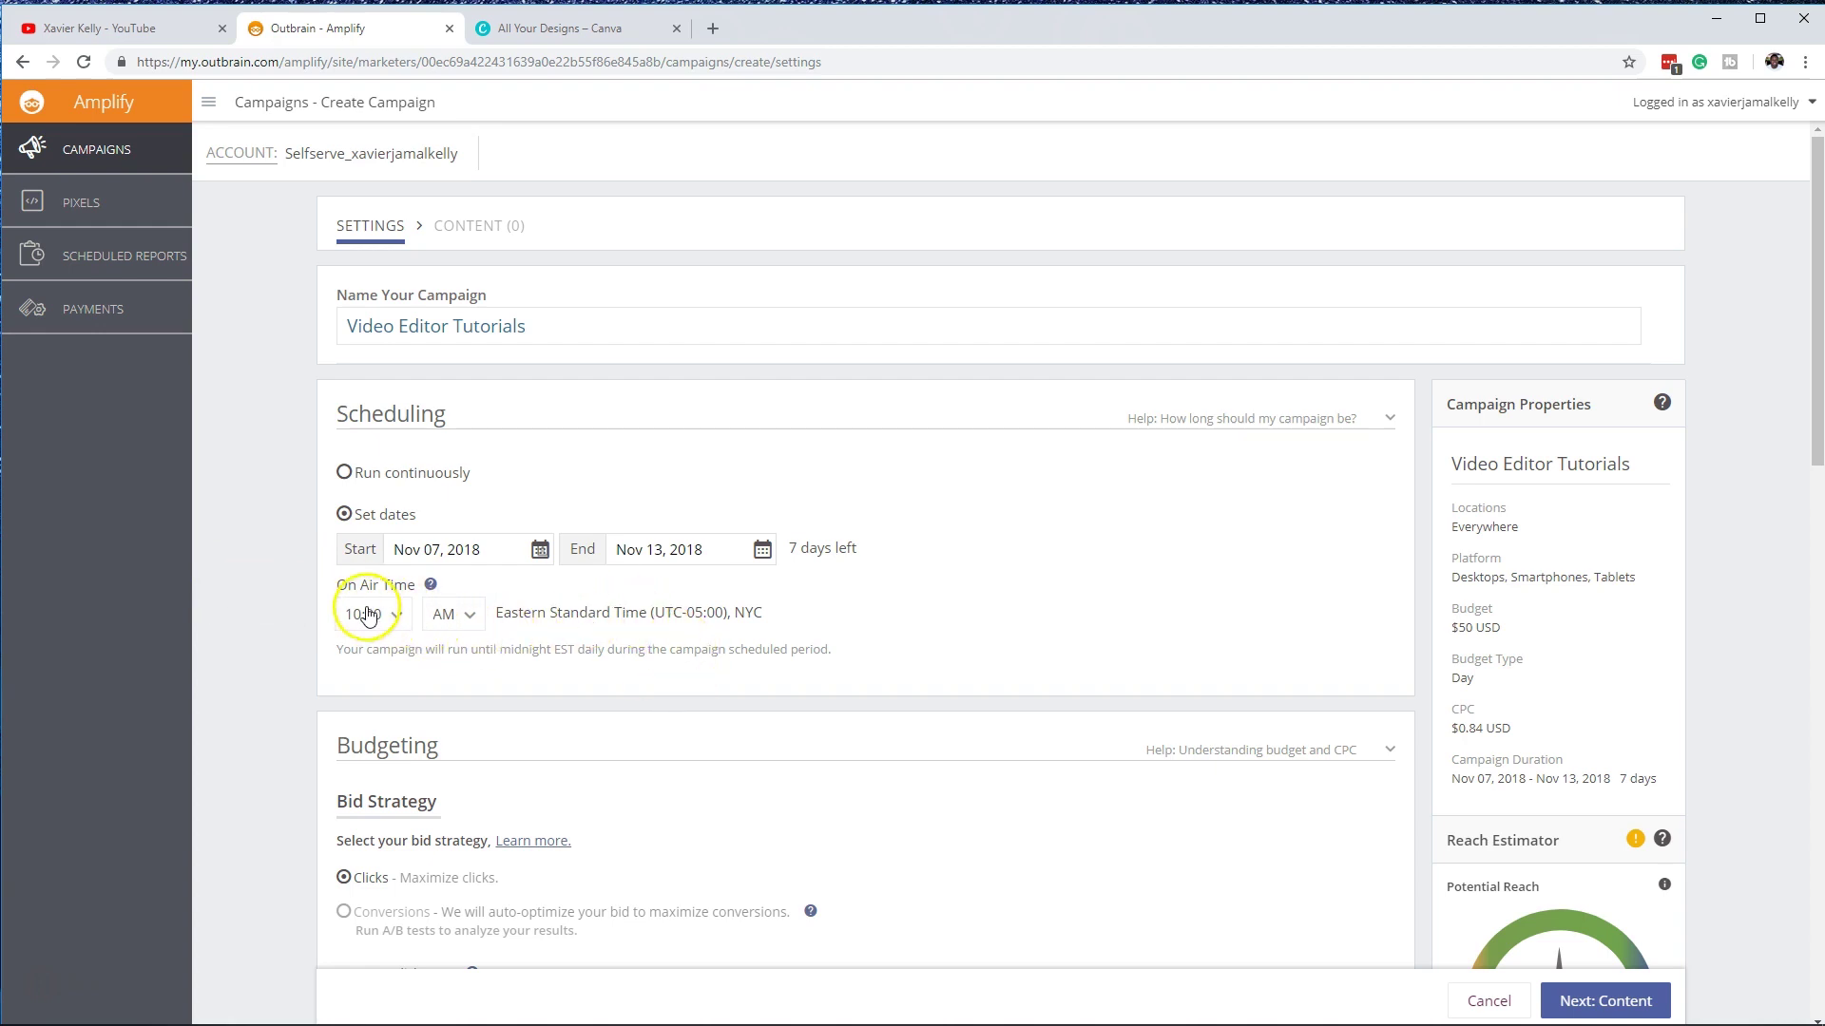
scroll(529, 665, "down", 3)
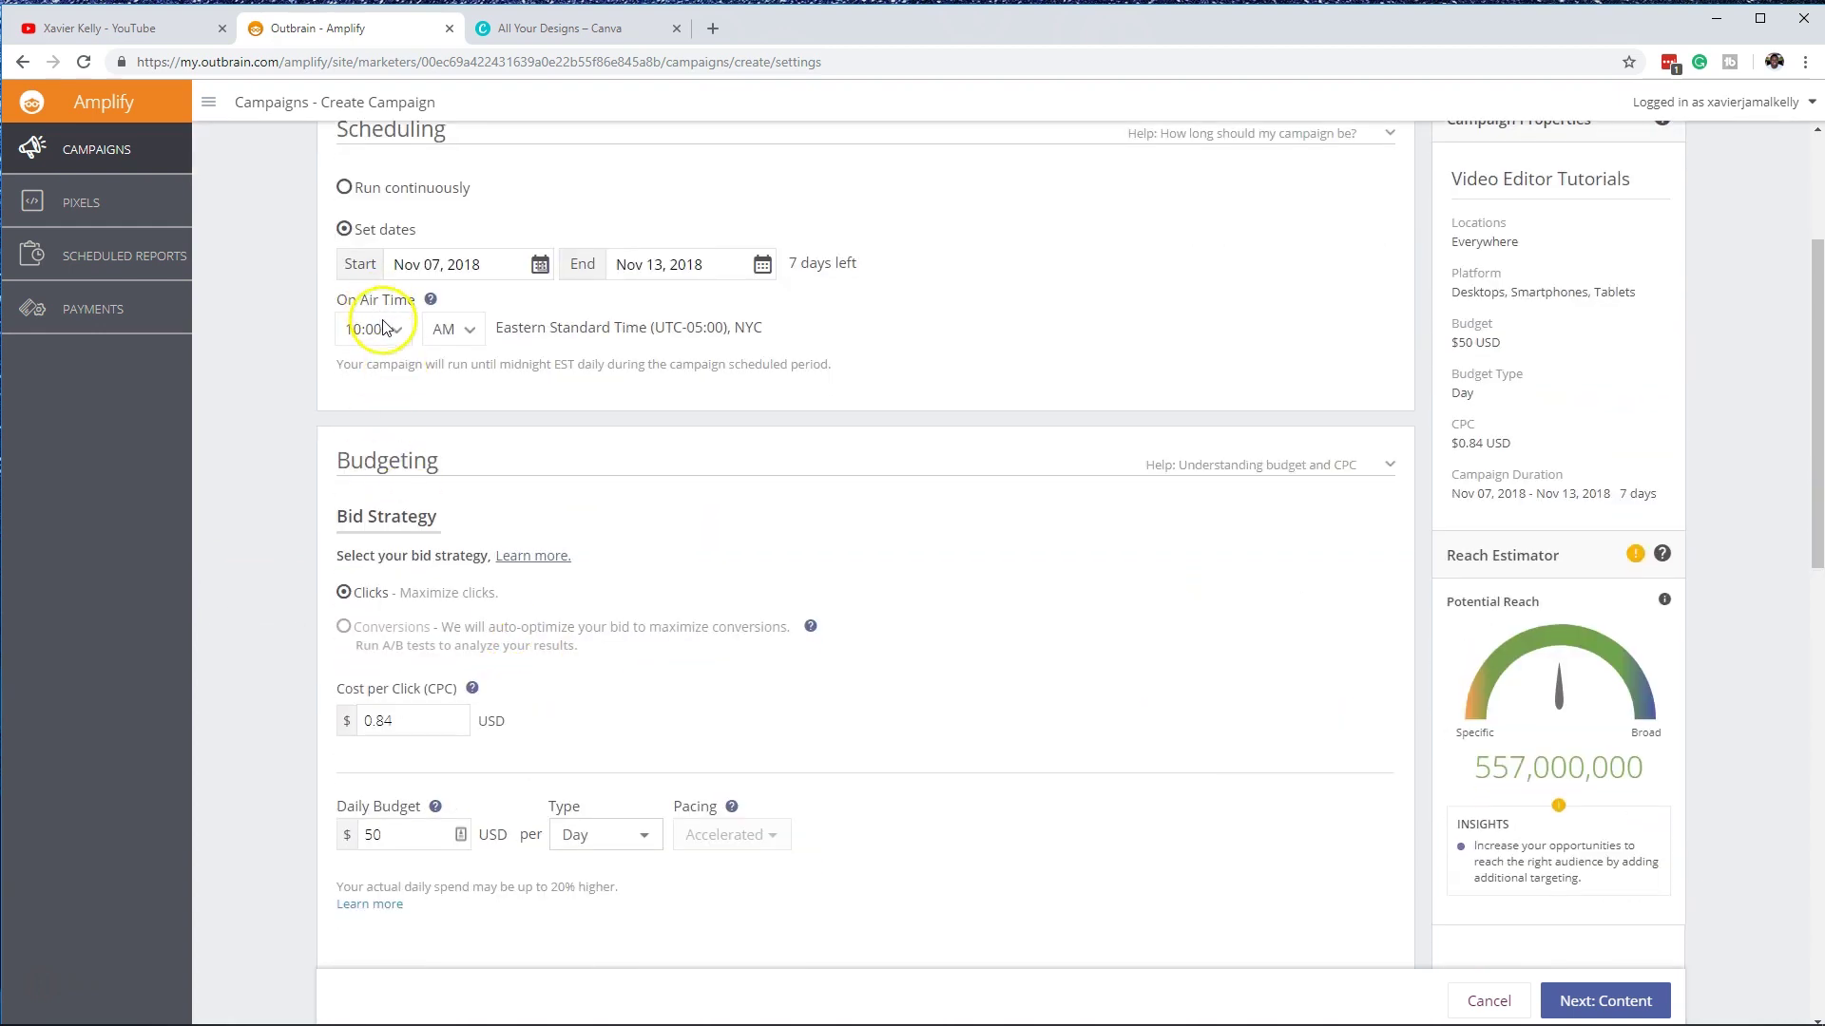
left_click(384, 330)
left_click(367, 410)
Step: Change the Cost per Click bid from 0.84 to 0.10 USD
scroll(468, 481, "down", 2)
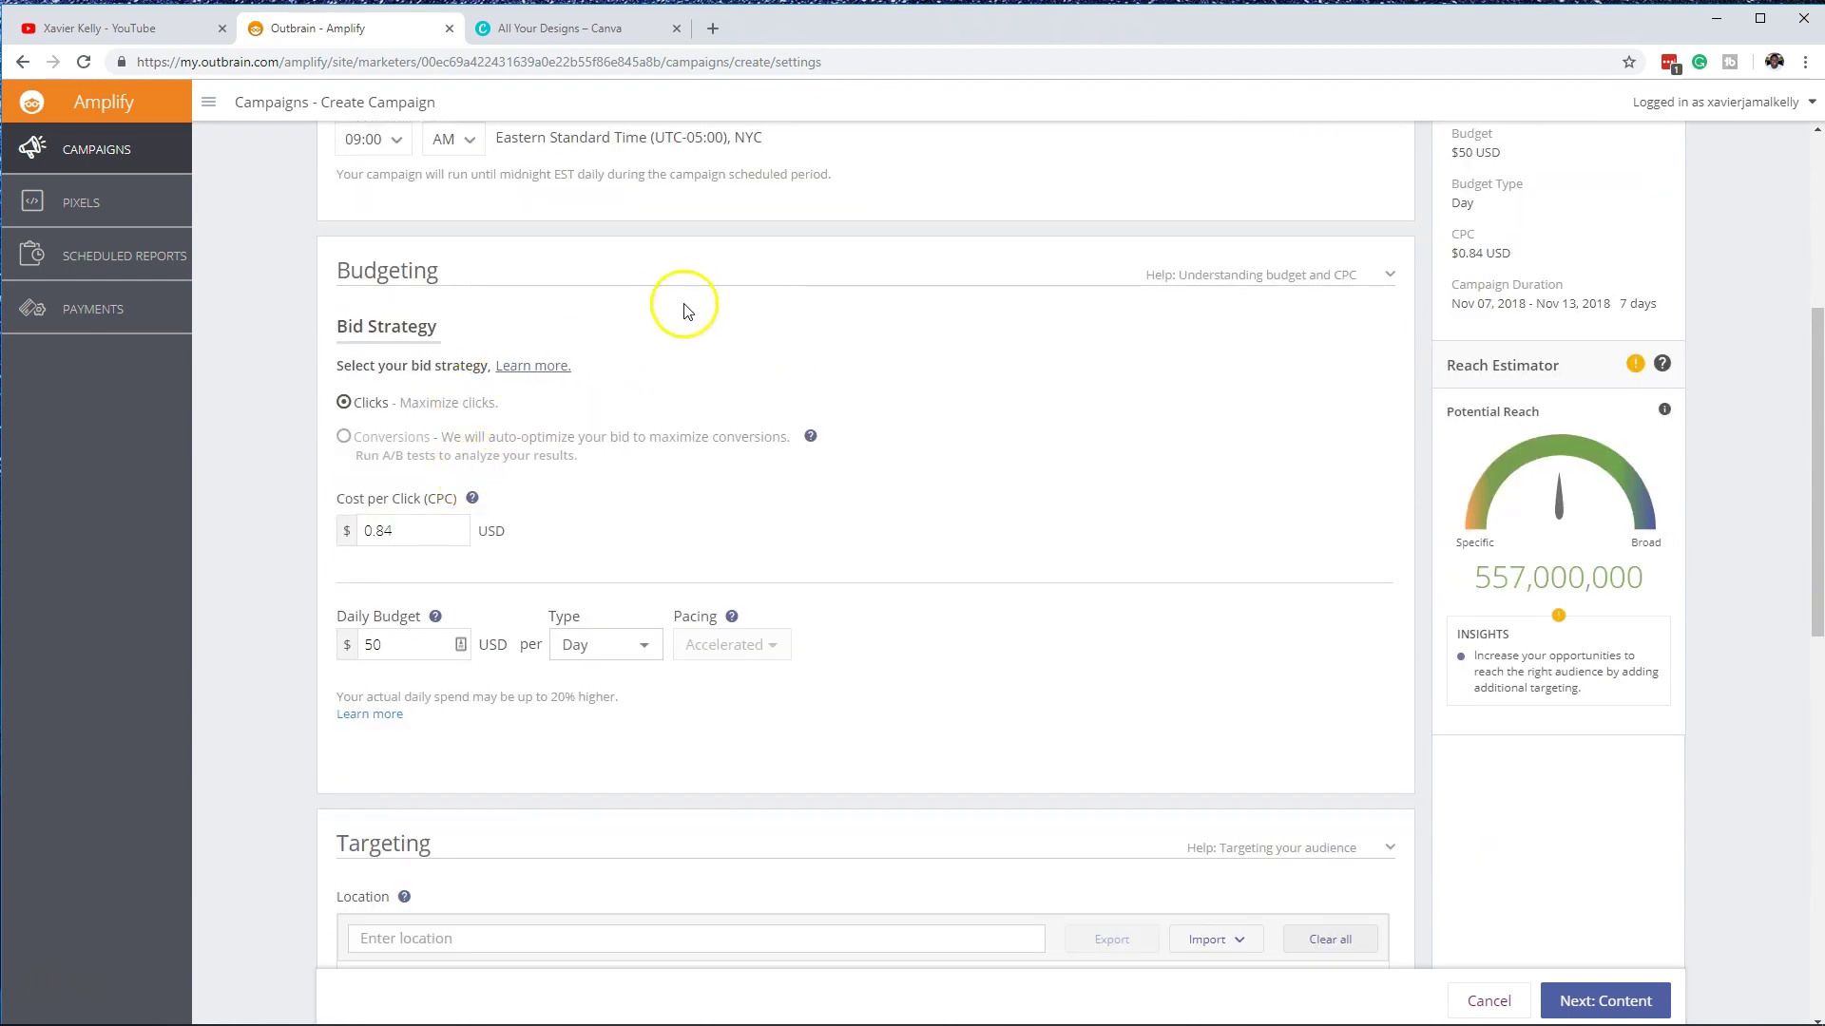
scroll(524, 383, "up", 3)
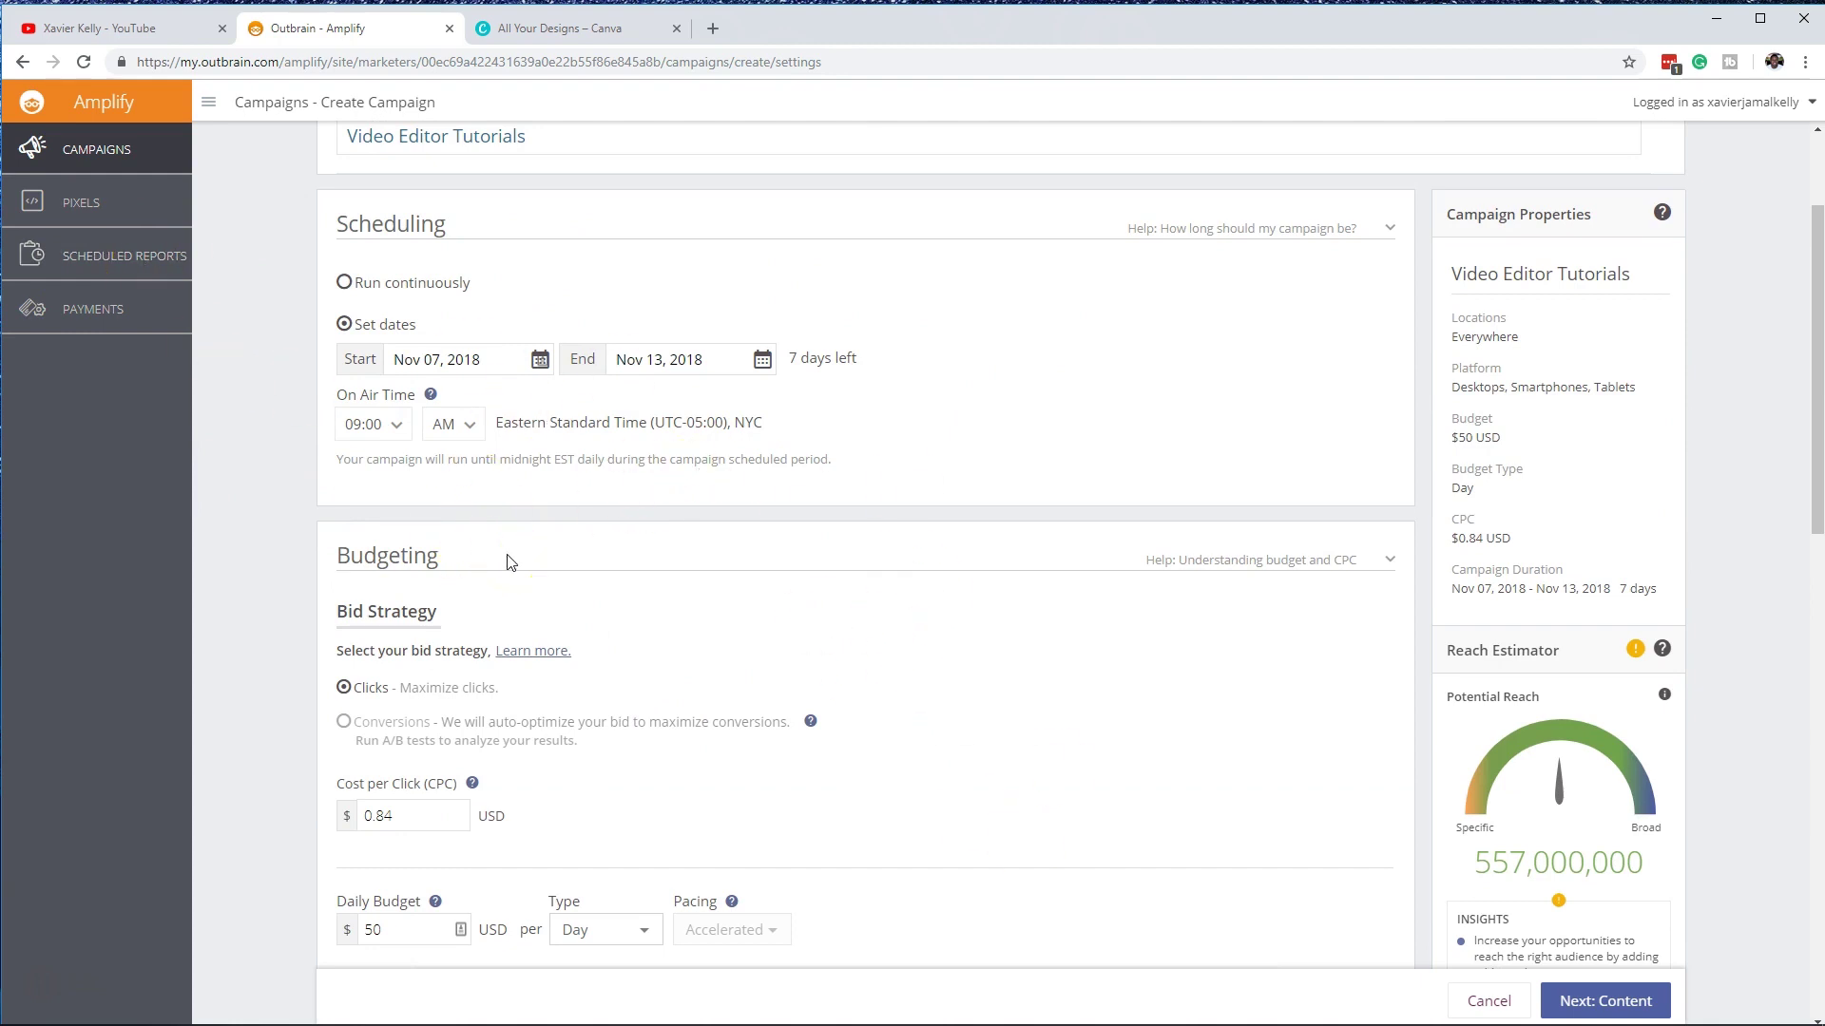
scroll(435, 546, "down", 3)
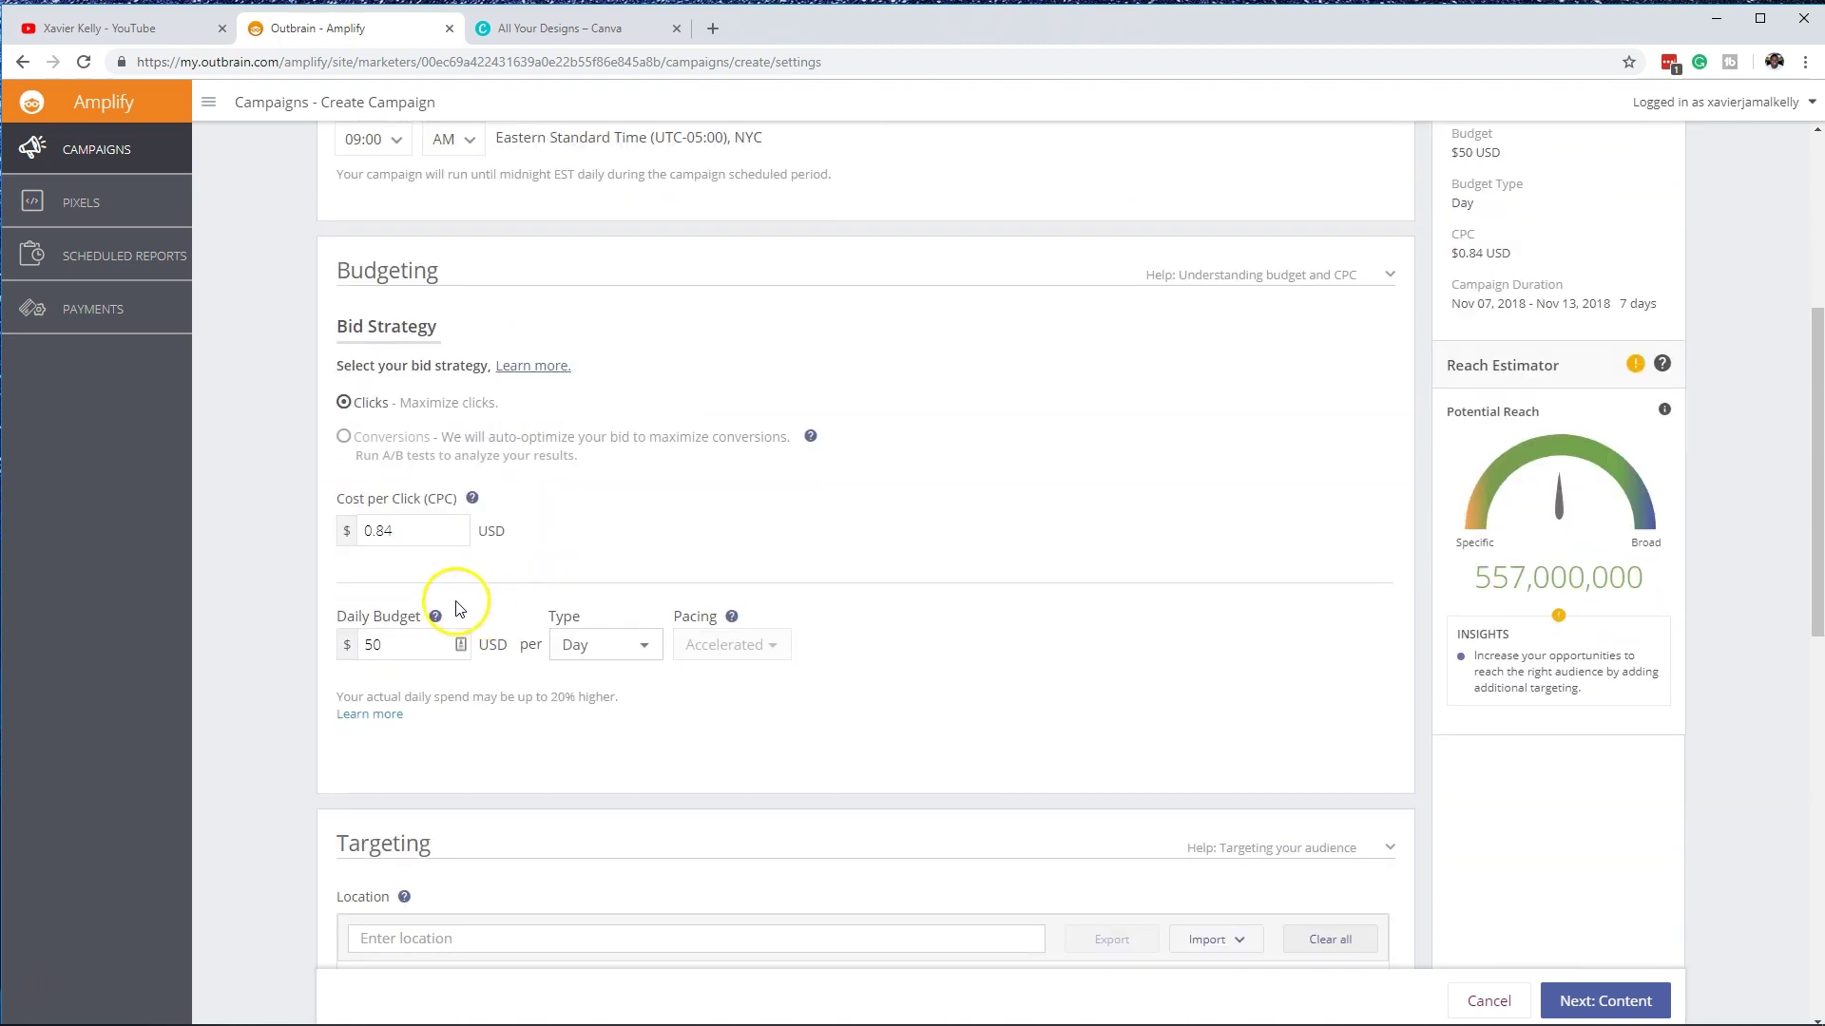
left_click(474, 500)
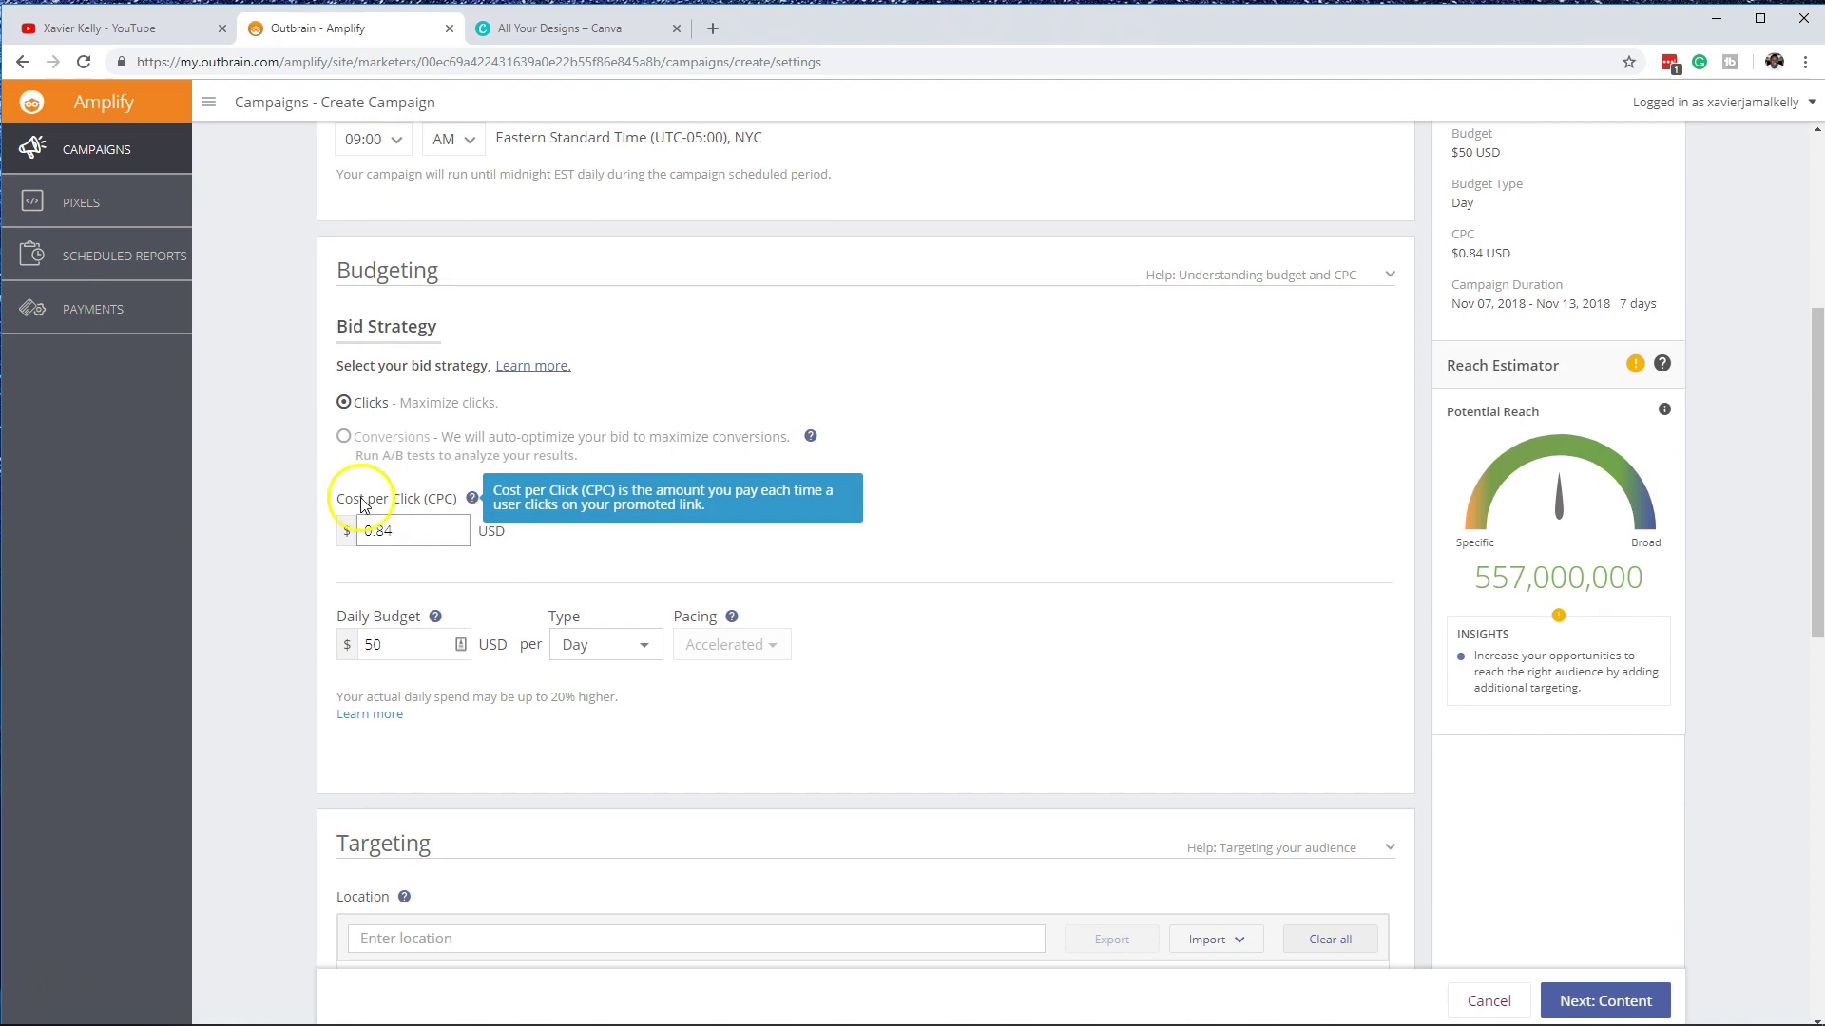
left_click(411, 535)
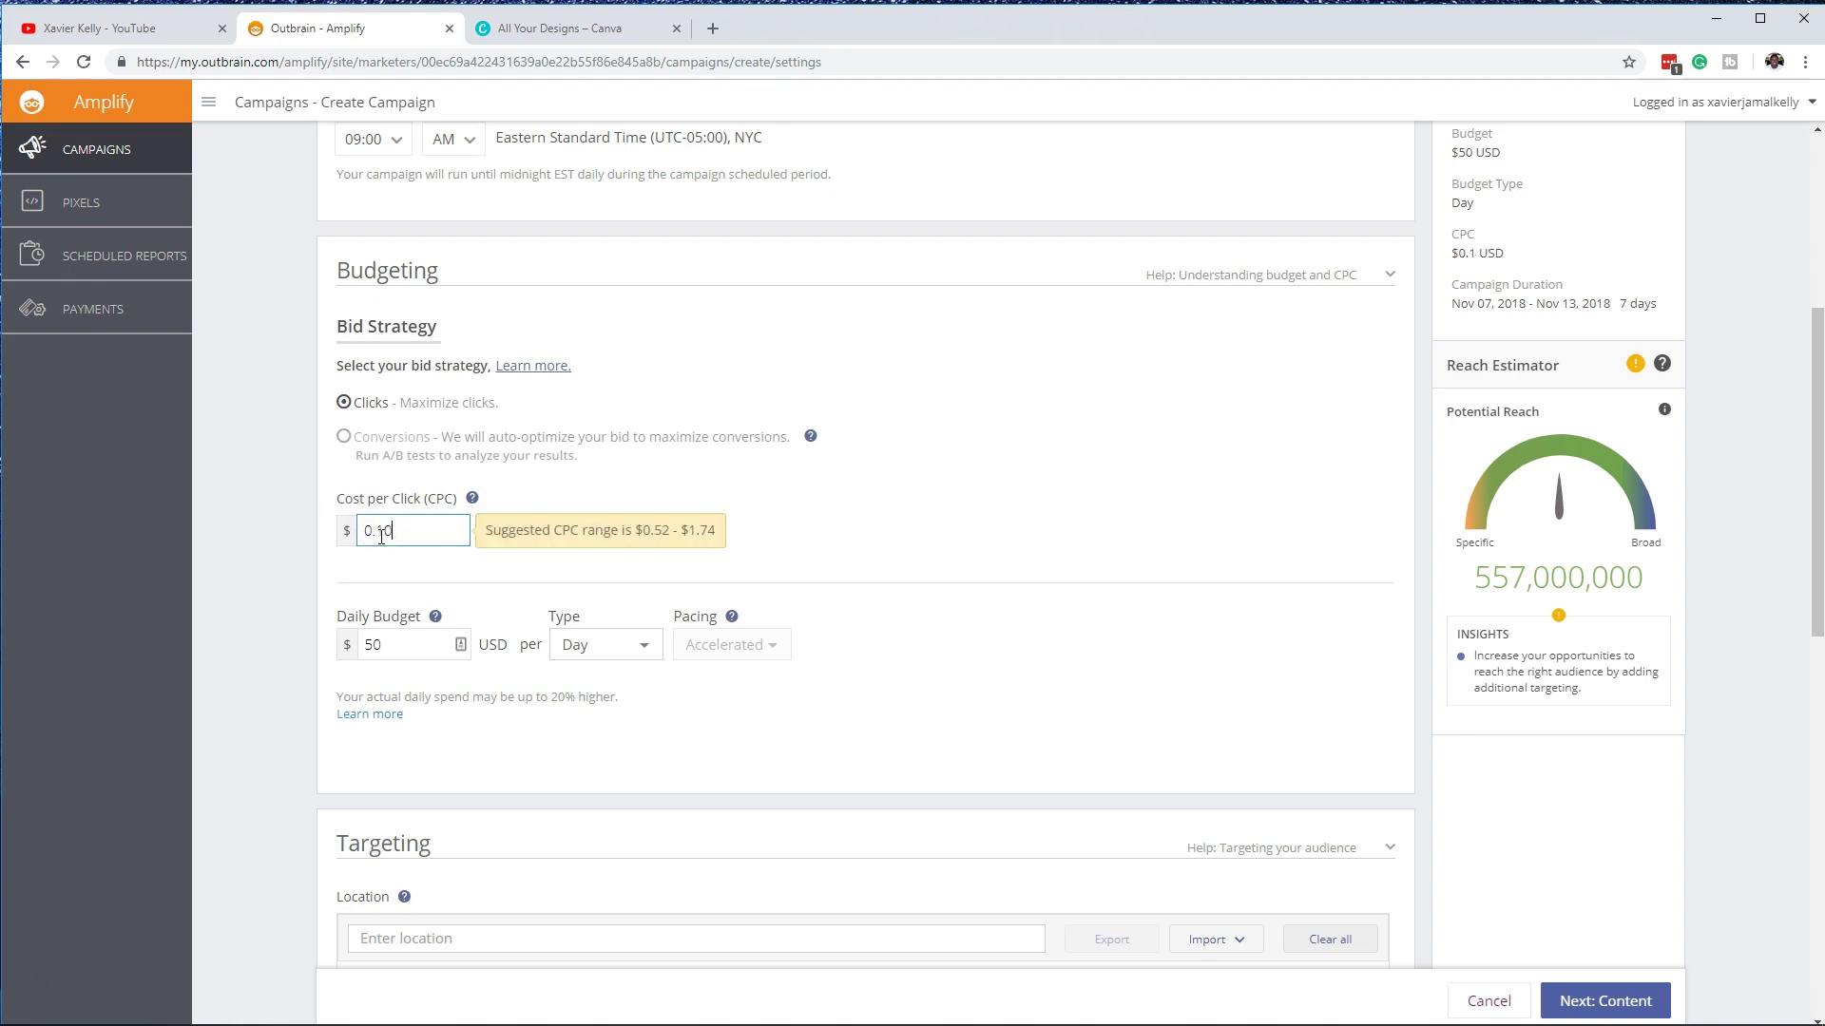
key("BackSpace")
left_click(439, 523)
left_click(888, 478)
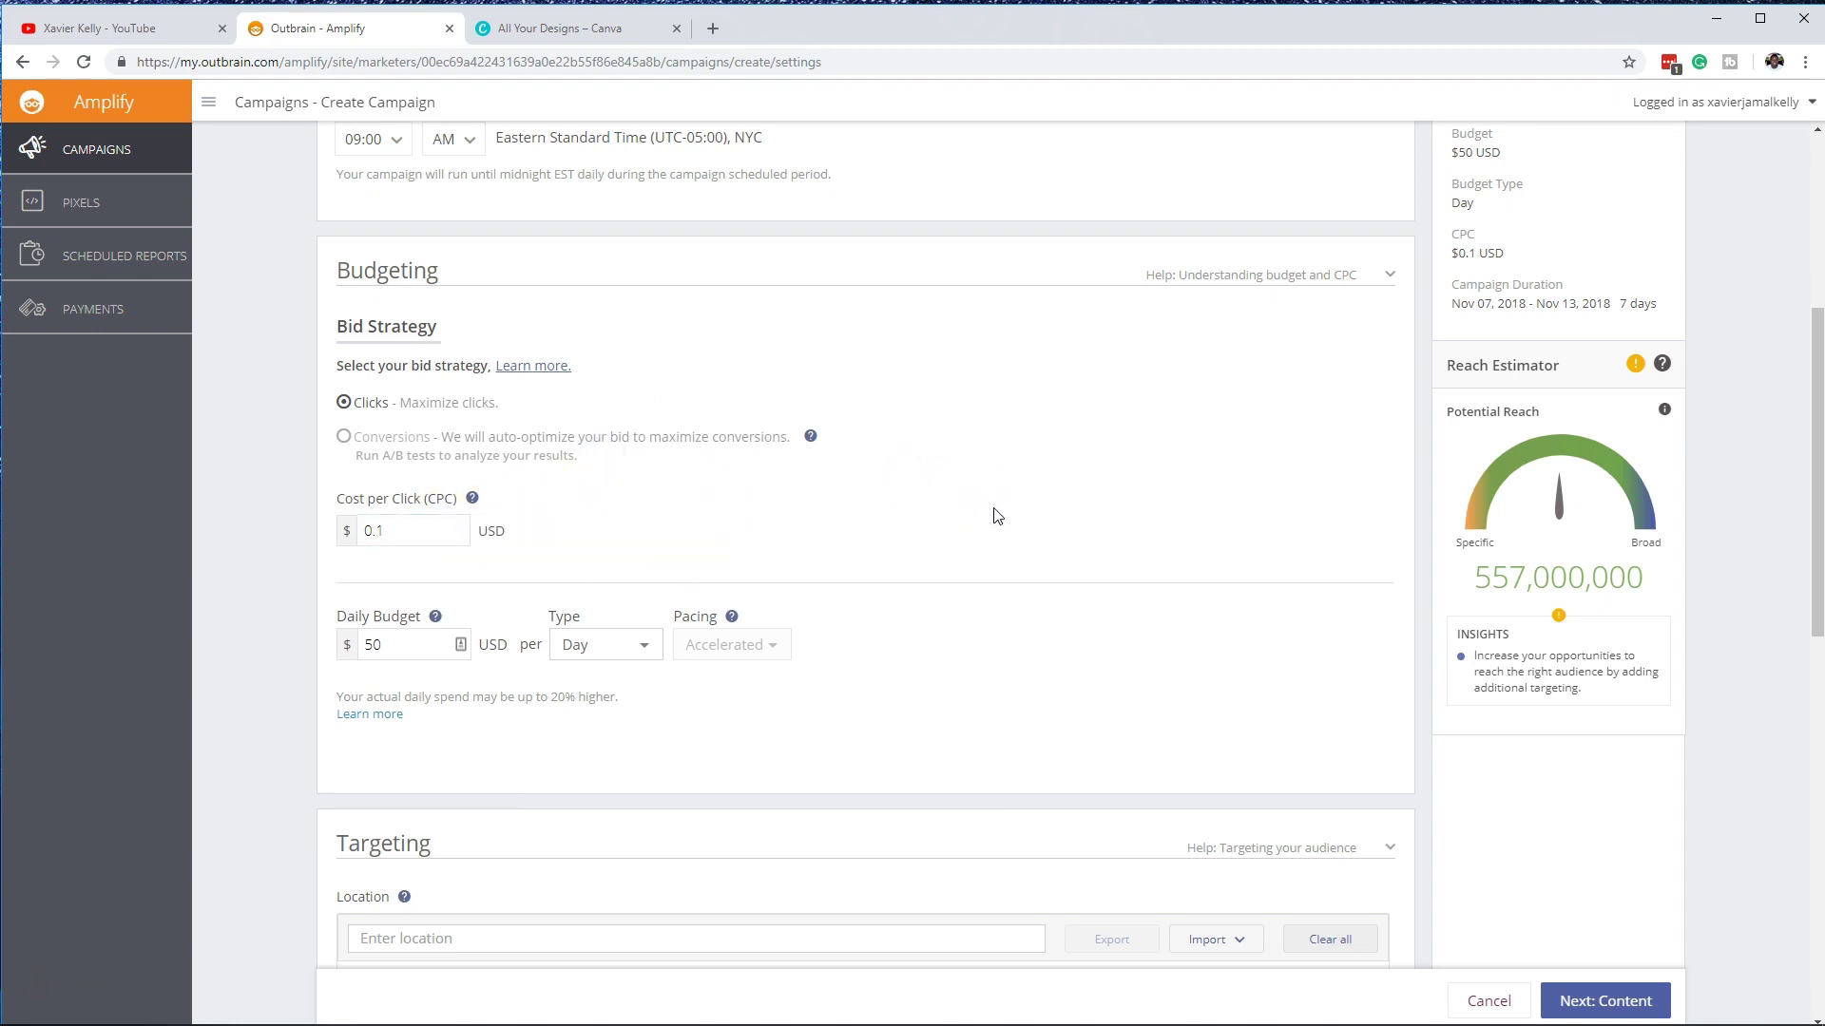
left_click(433, 528)
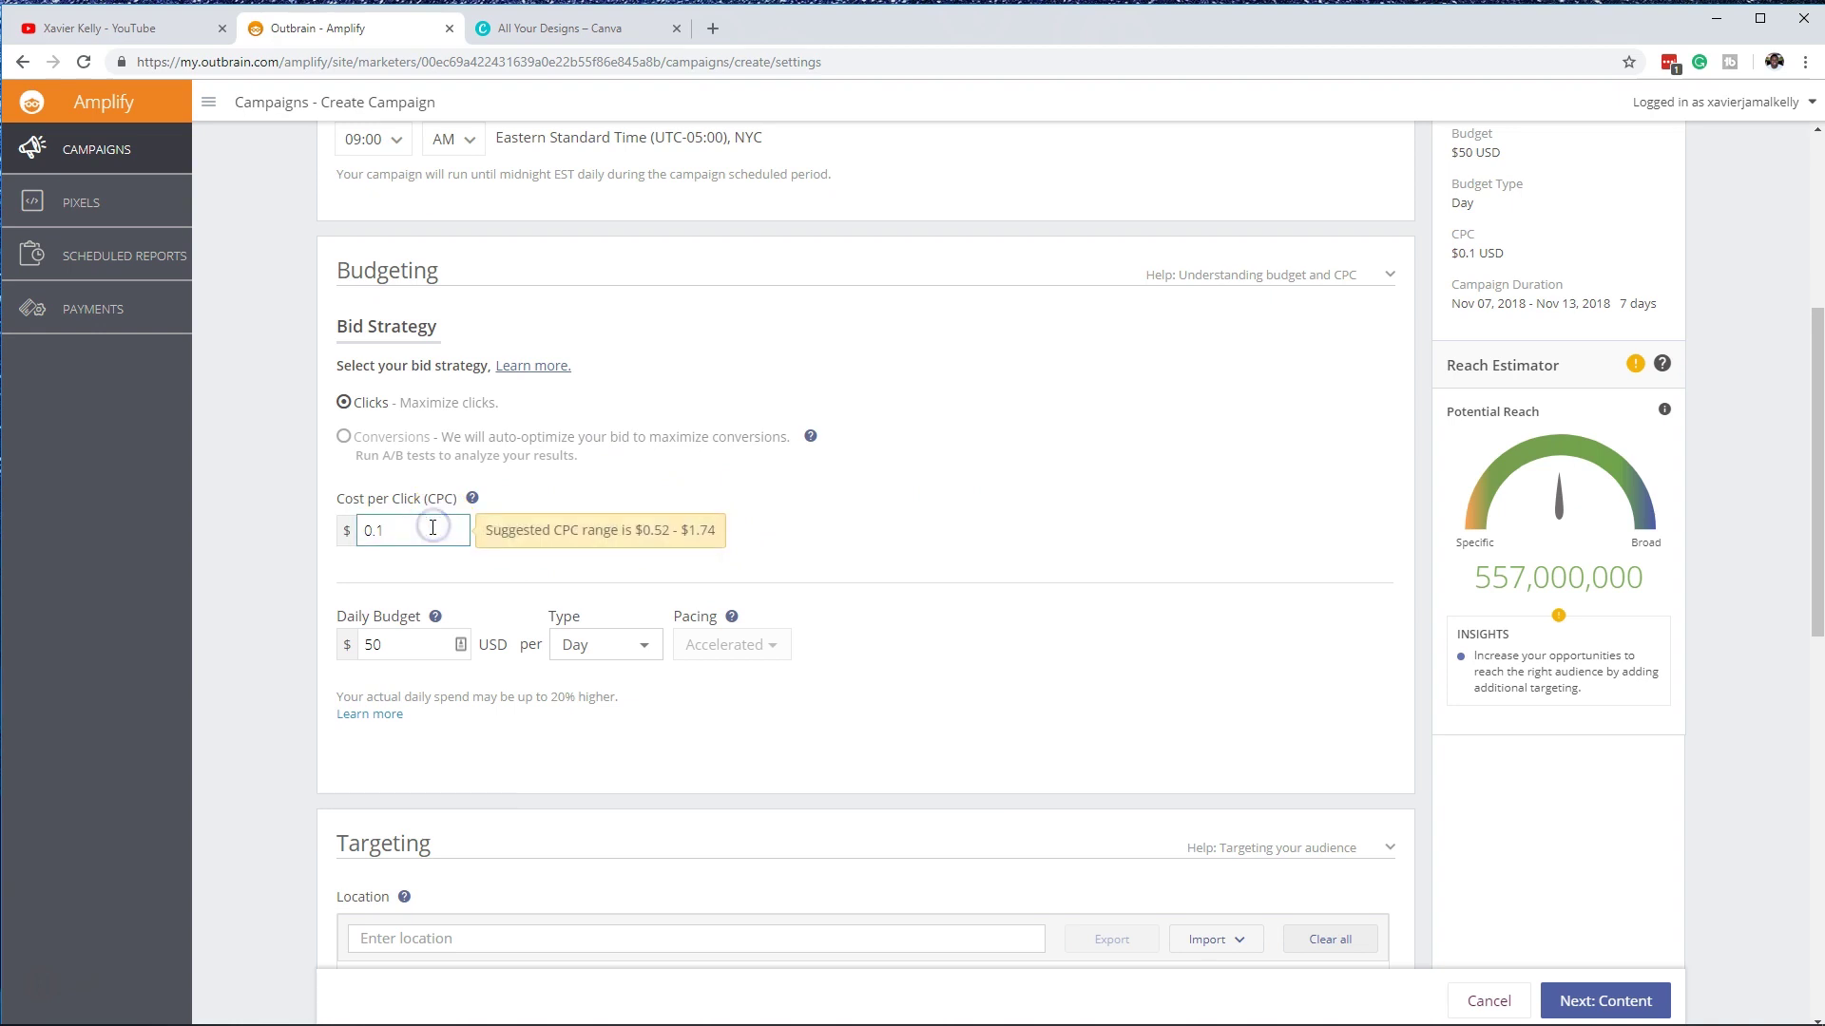
left_click(811, 405)
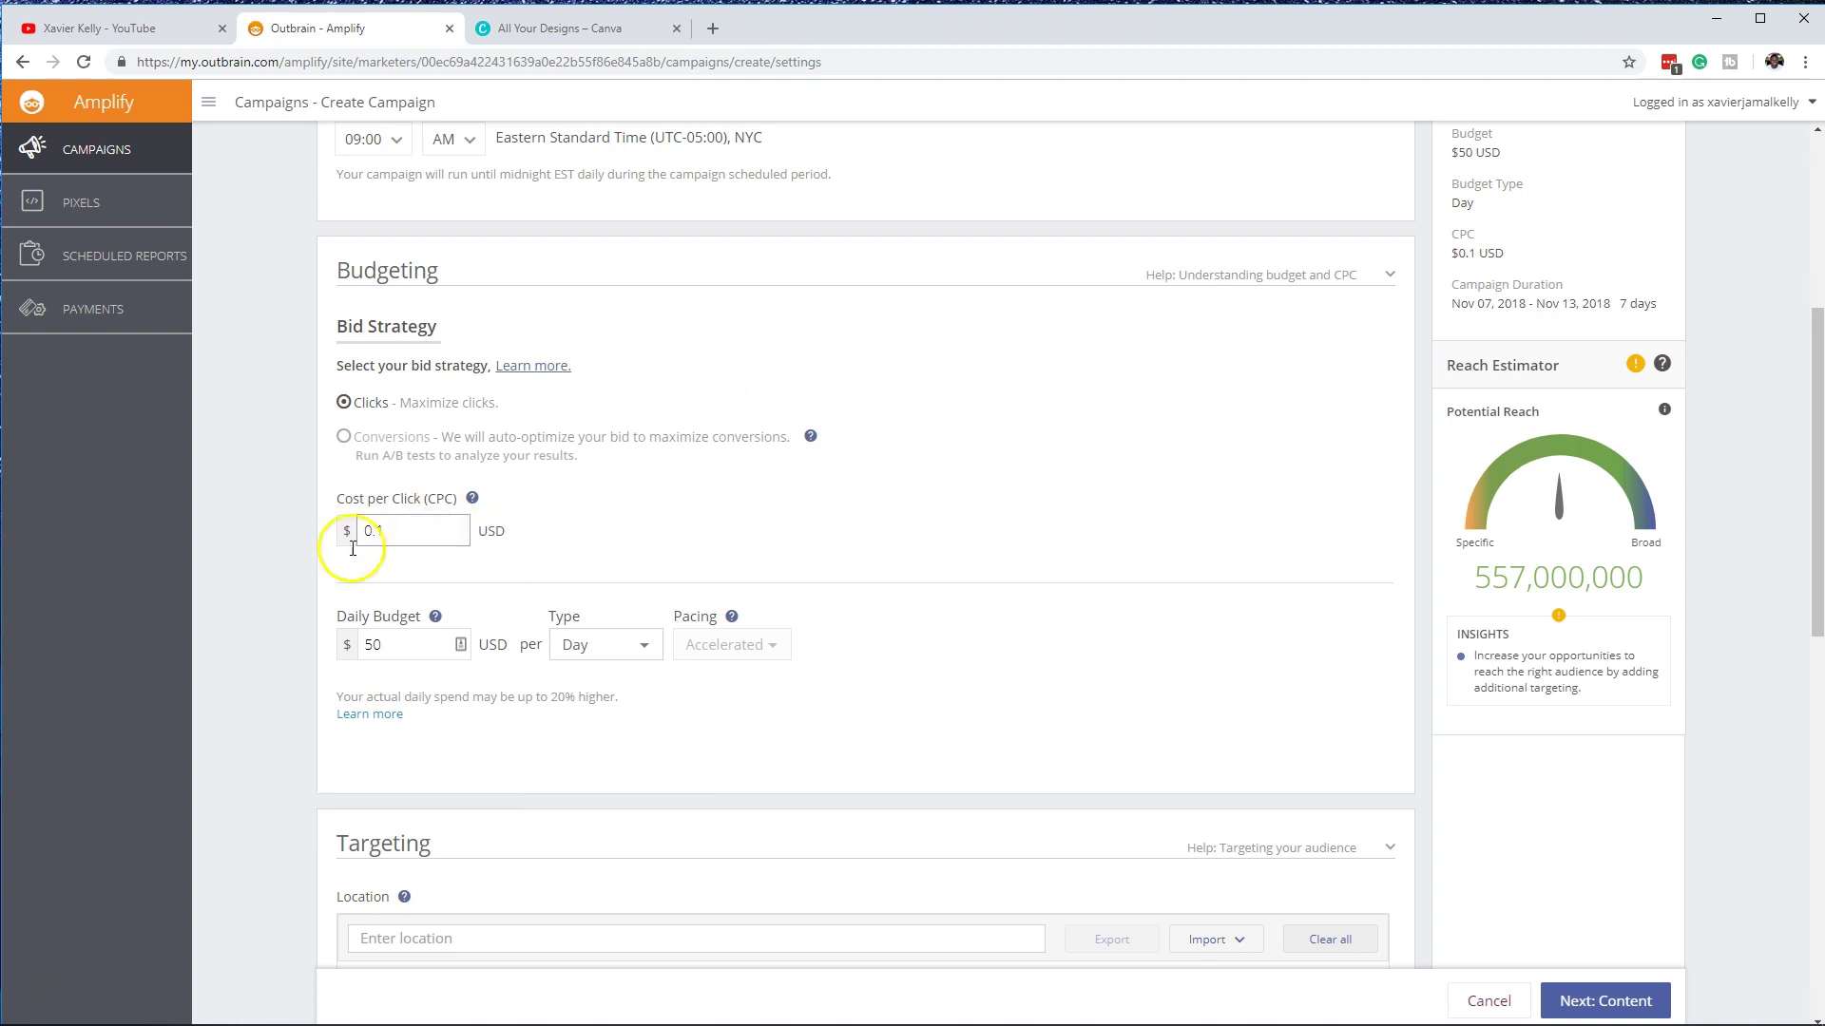
left_click_drag(382, 530, 366, 539)
type("0")
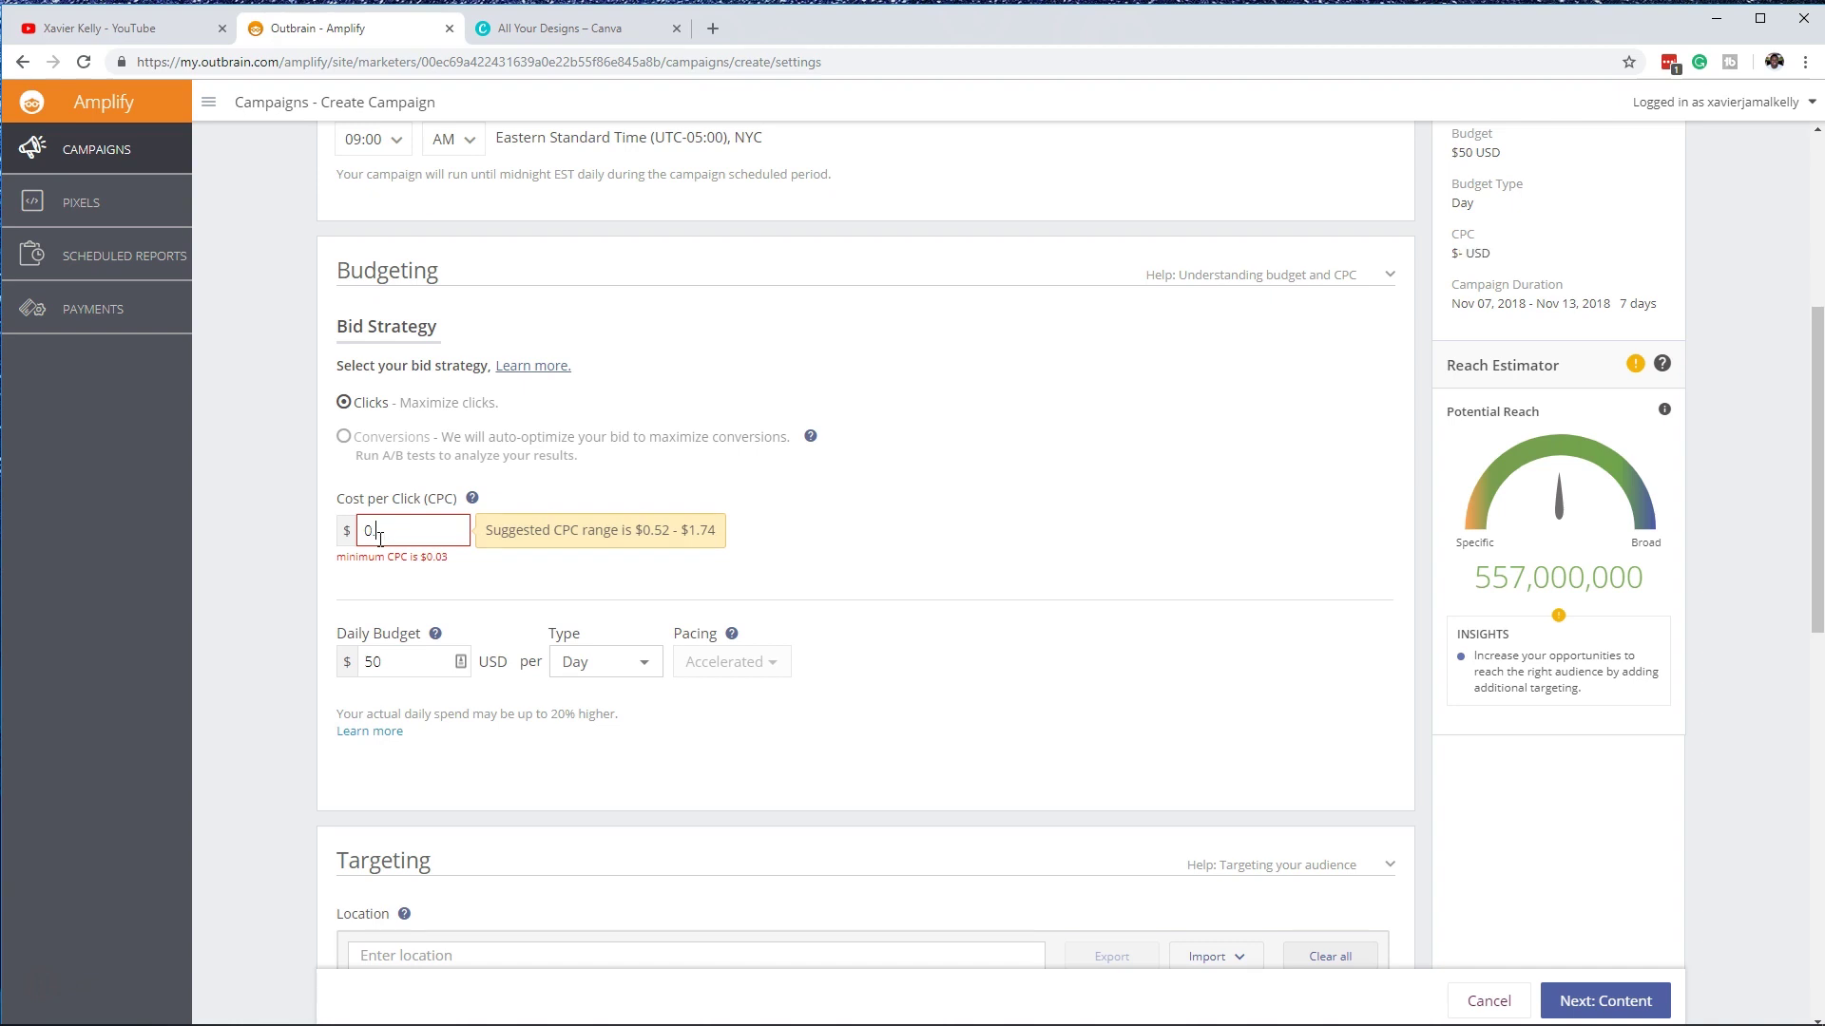
type("10")
left_click(1065, 537)
scroll(745, 582, "down", 2)
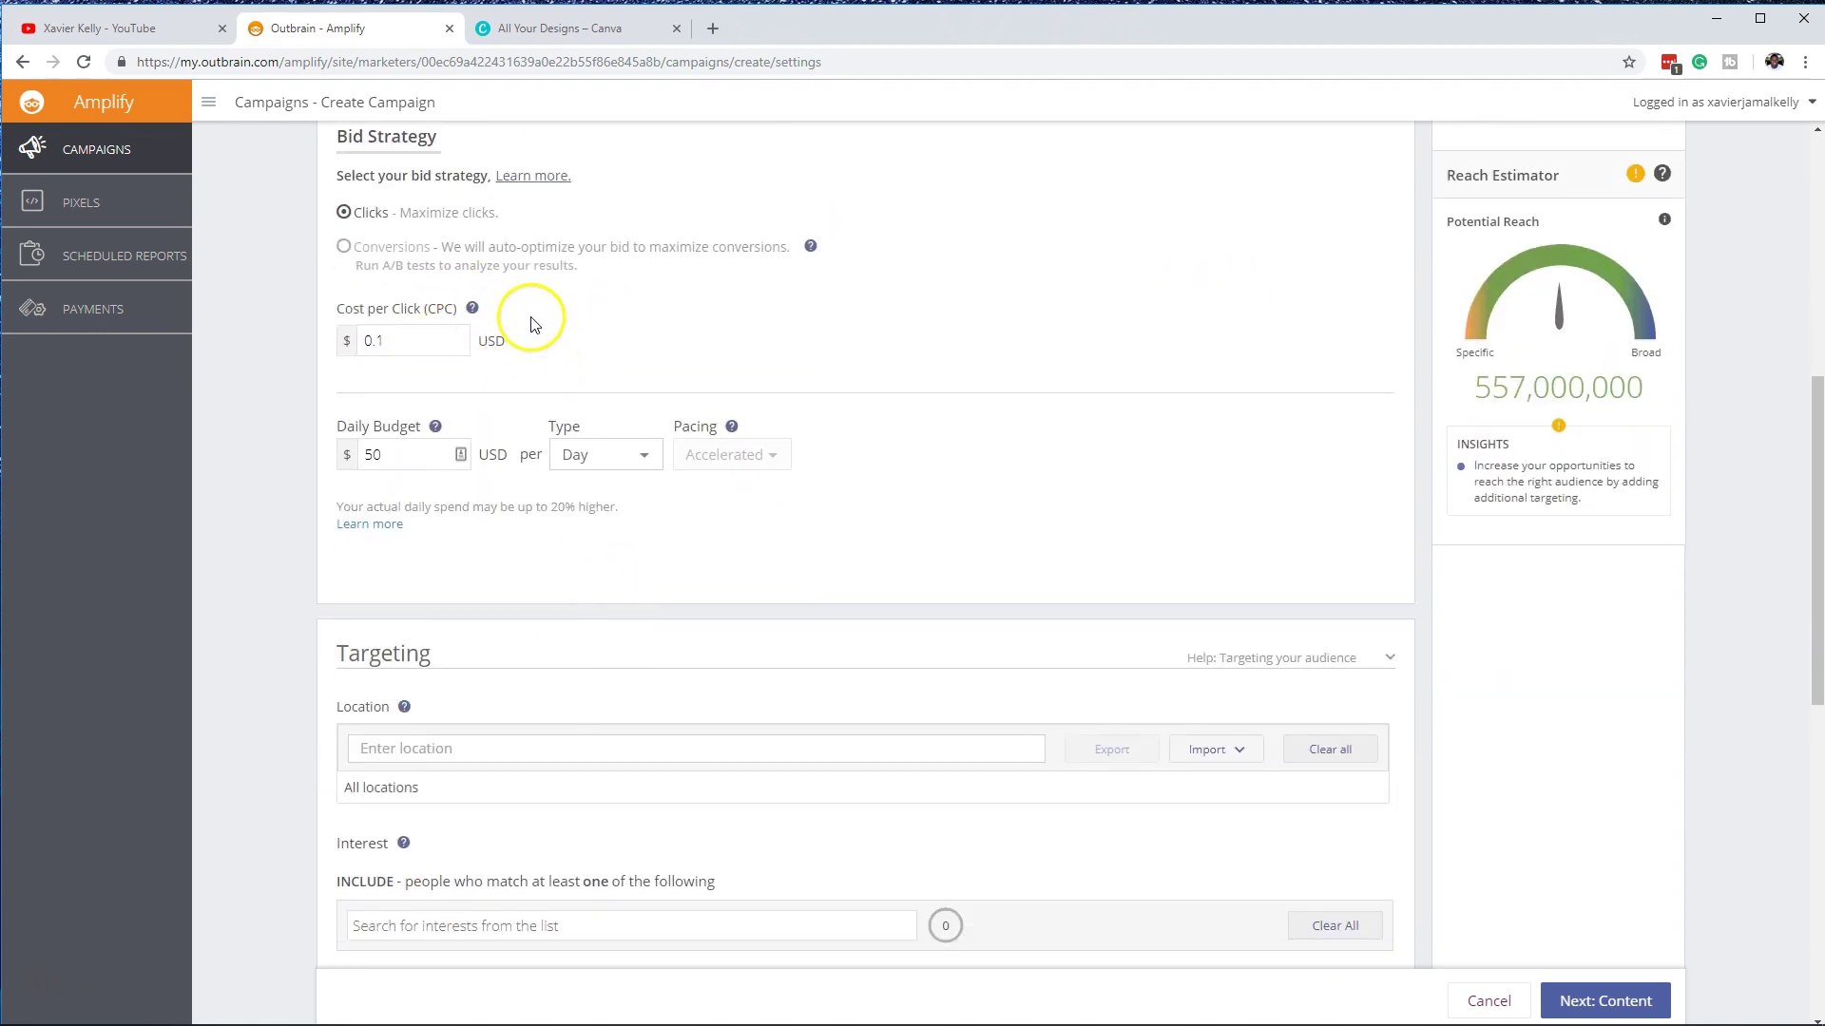
Step: Set the budget amount to 20 with the budget Type kept as Day
left_click(388, 459)
left_click_drag(388, 459, 348, 461)
type("1111")
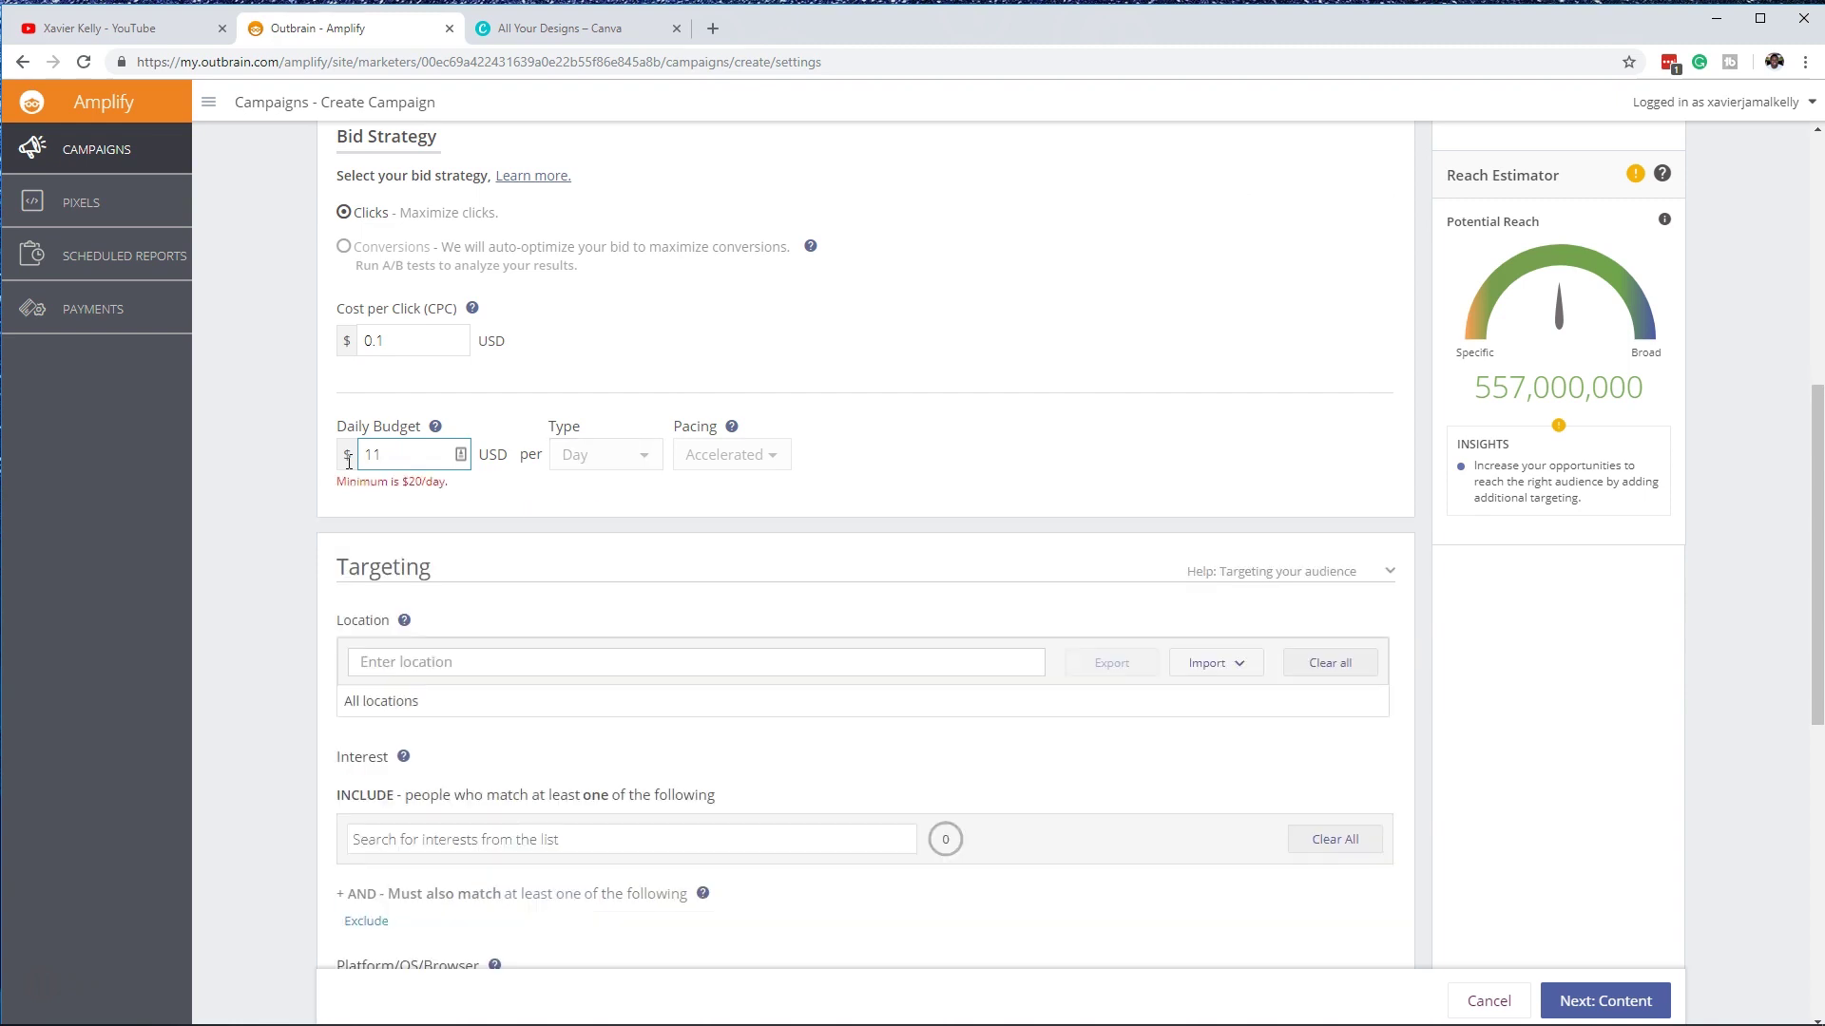
type("10")
type("0")
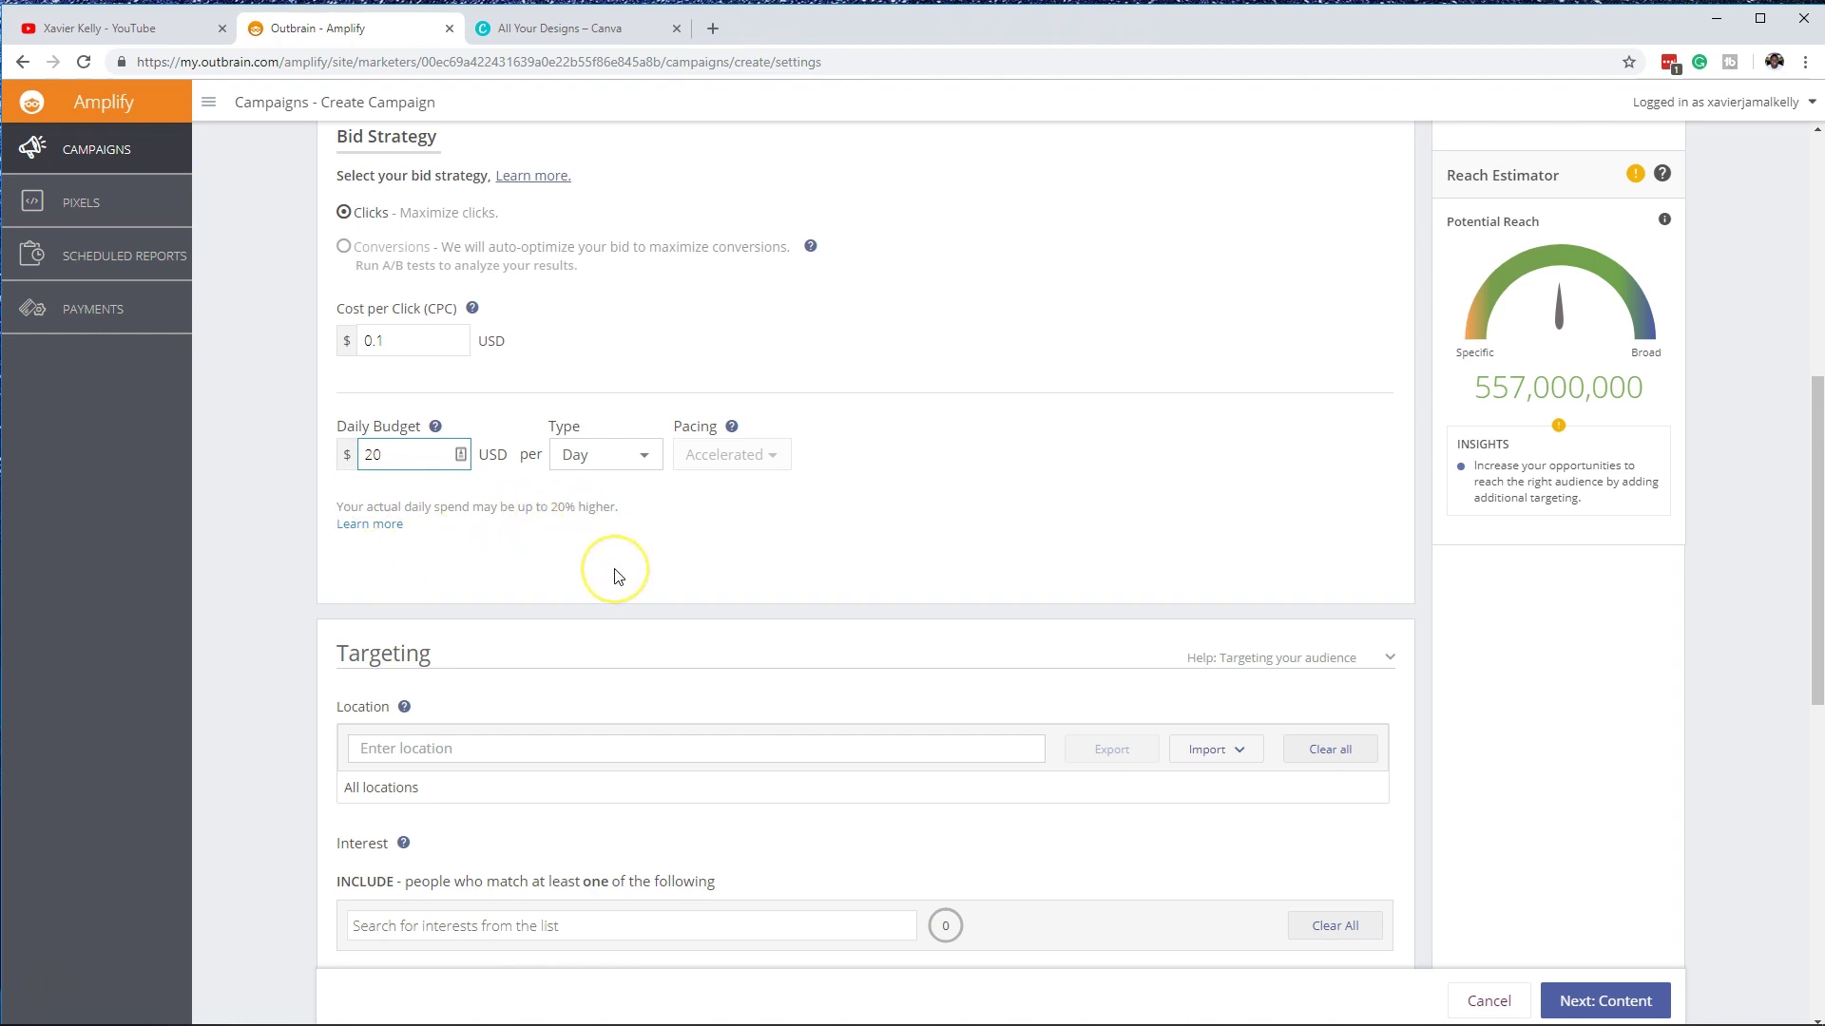
left_click(639, 447)
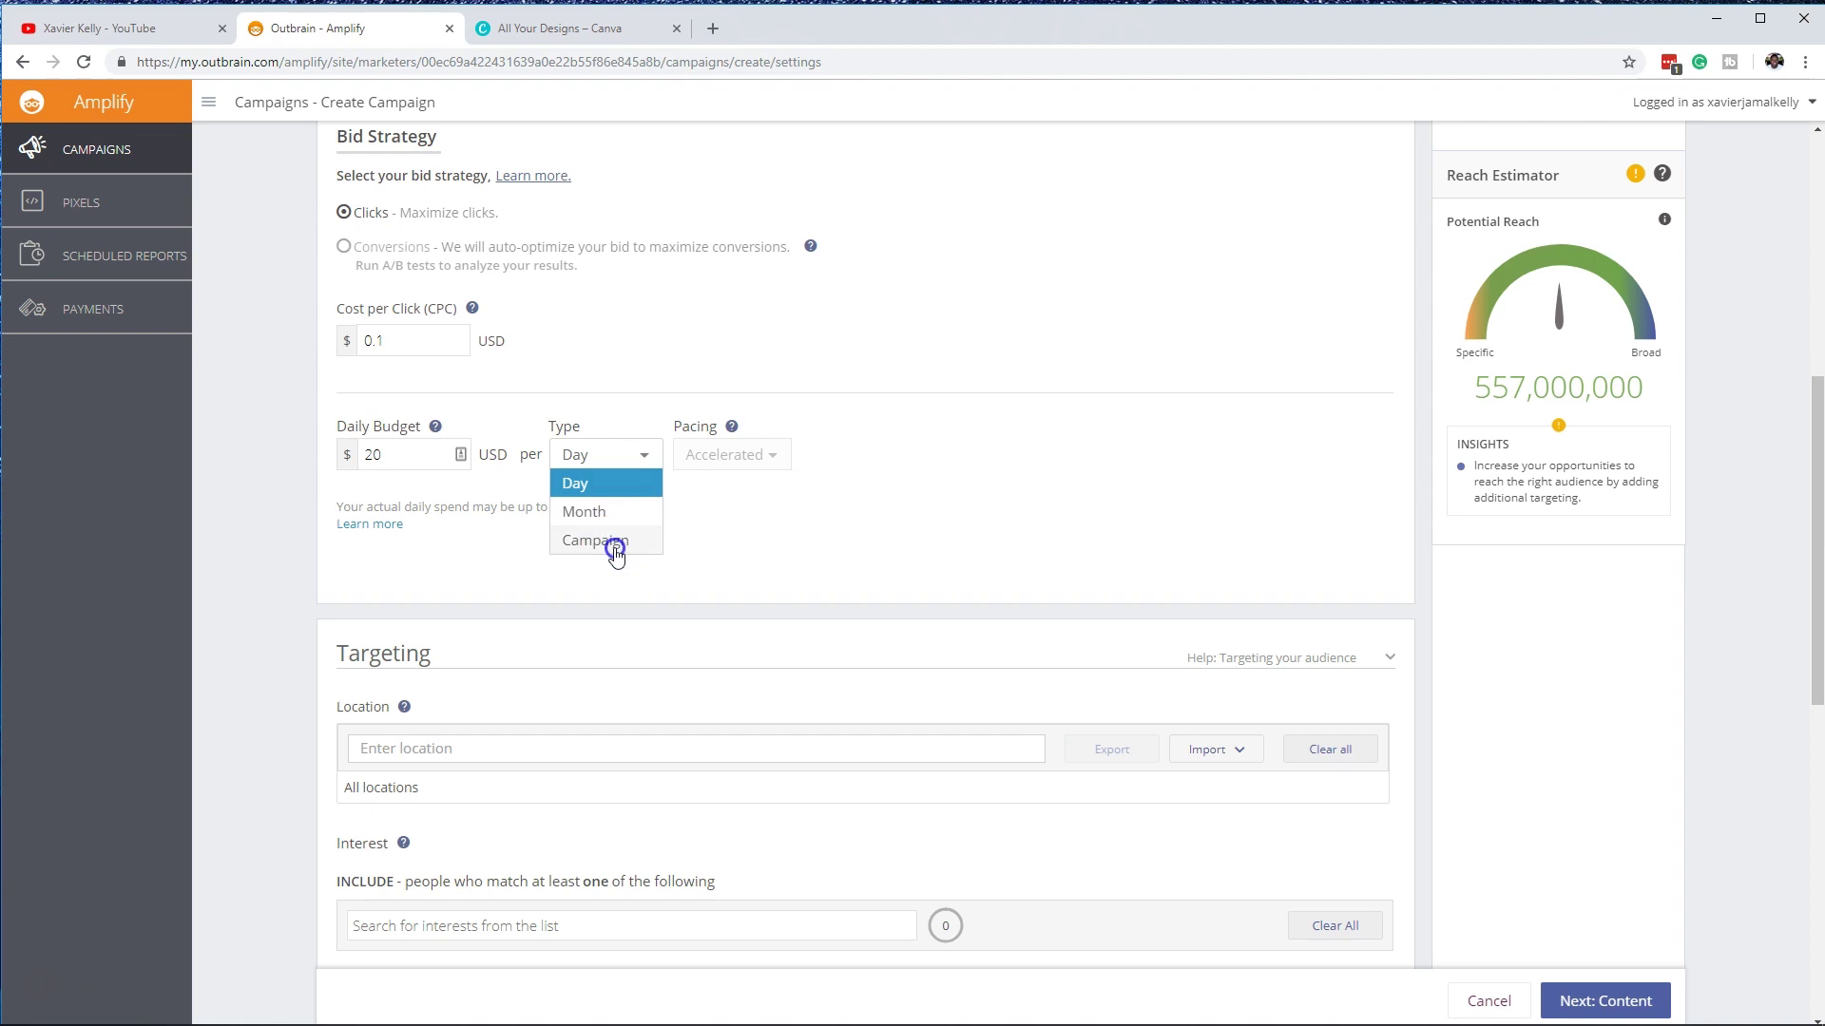
left_click(608, 540)
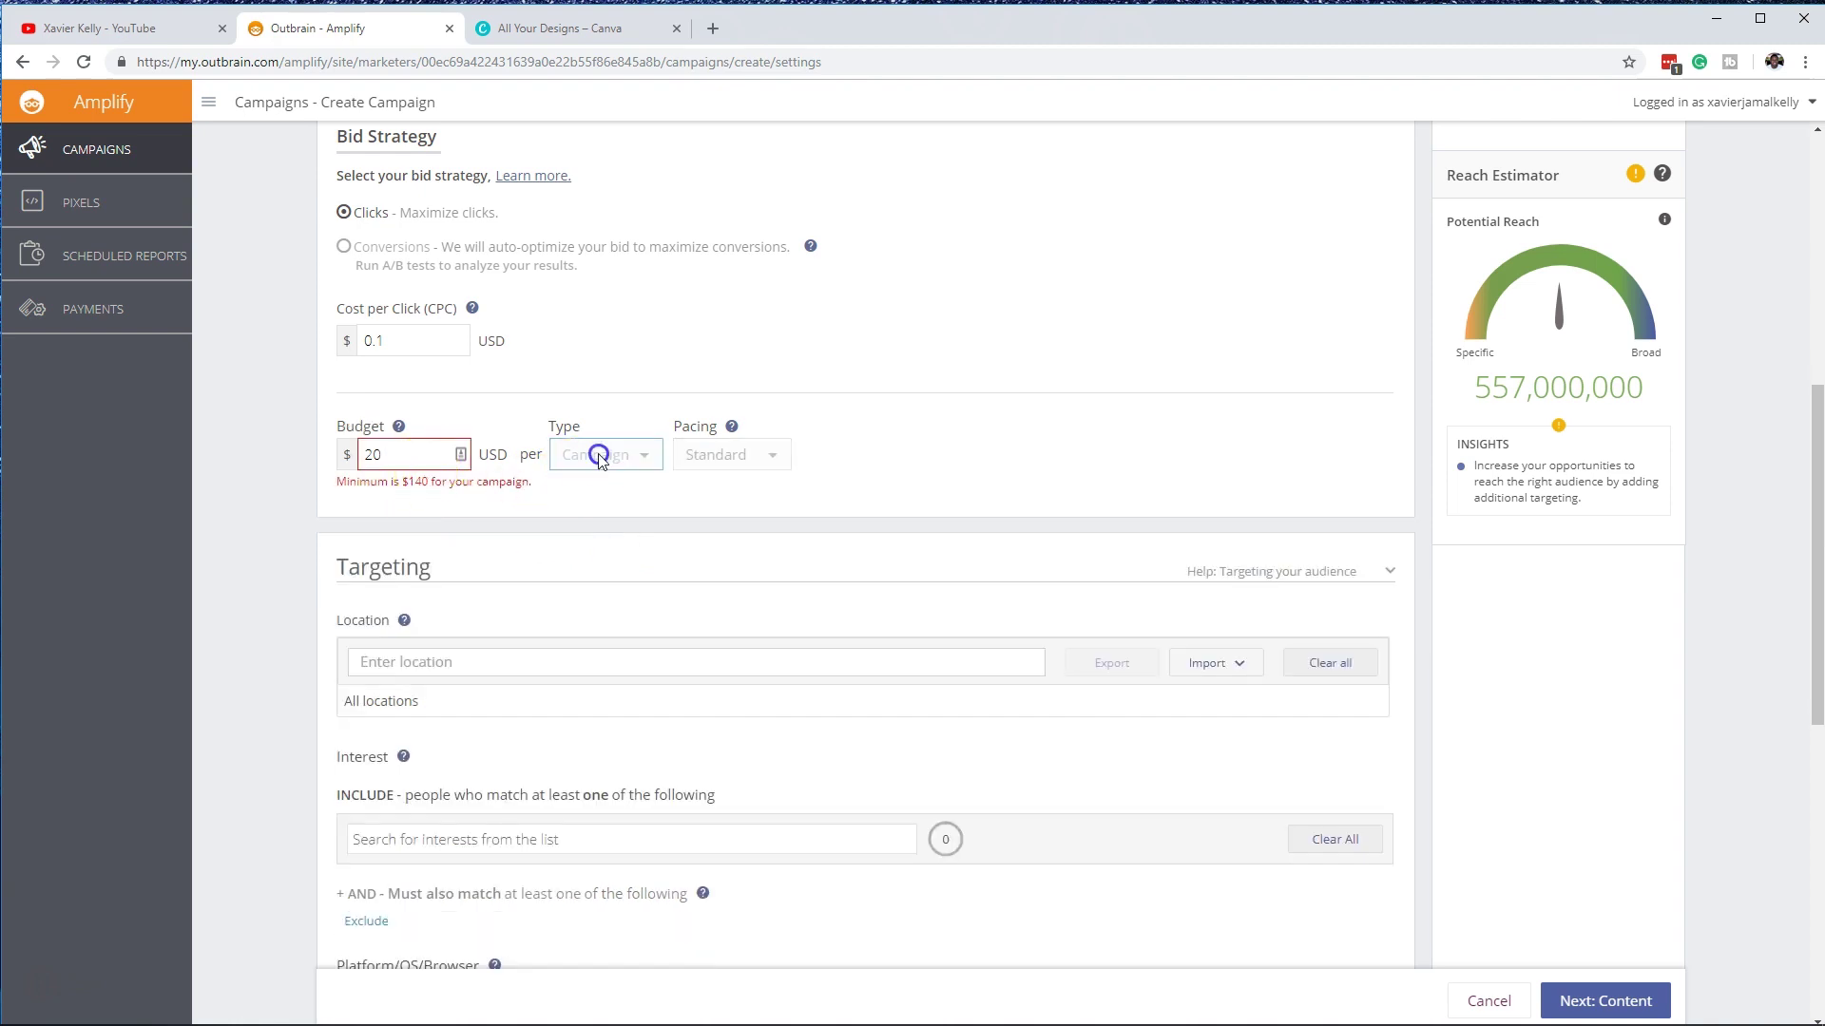
left_click(395, 451)
type("1540")
key("BackSpace")
key("BackSpace")
key("BackSpace")
key("BackSpace")
type("140")
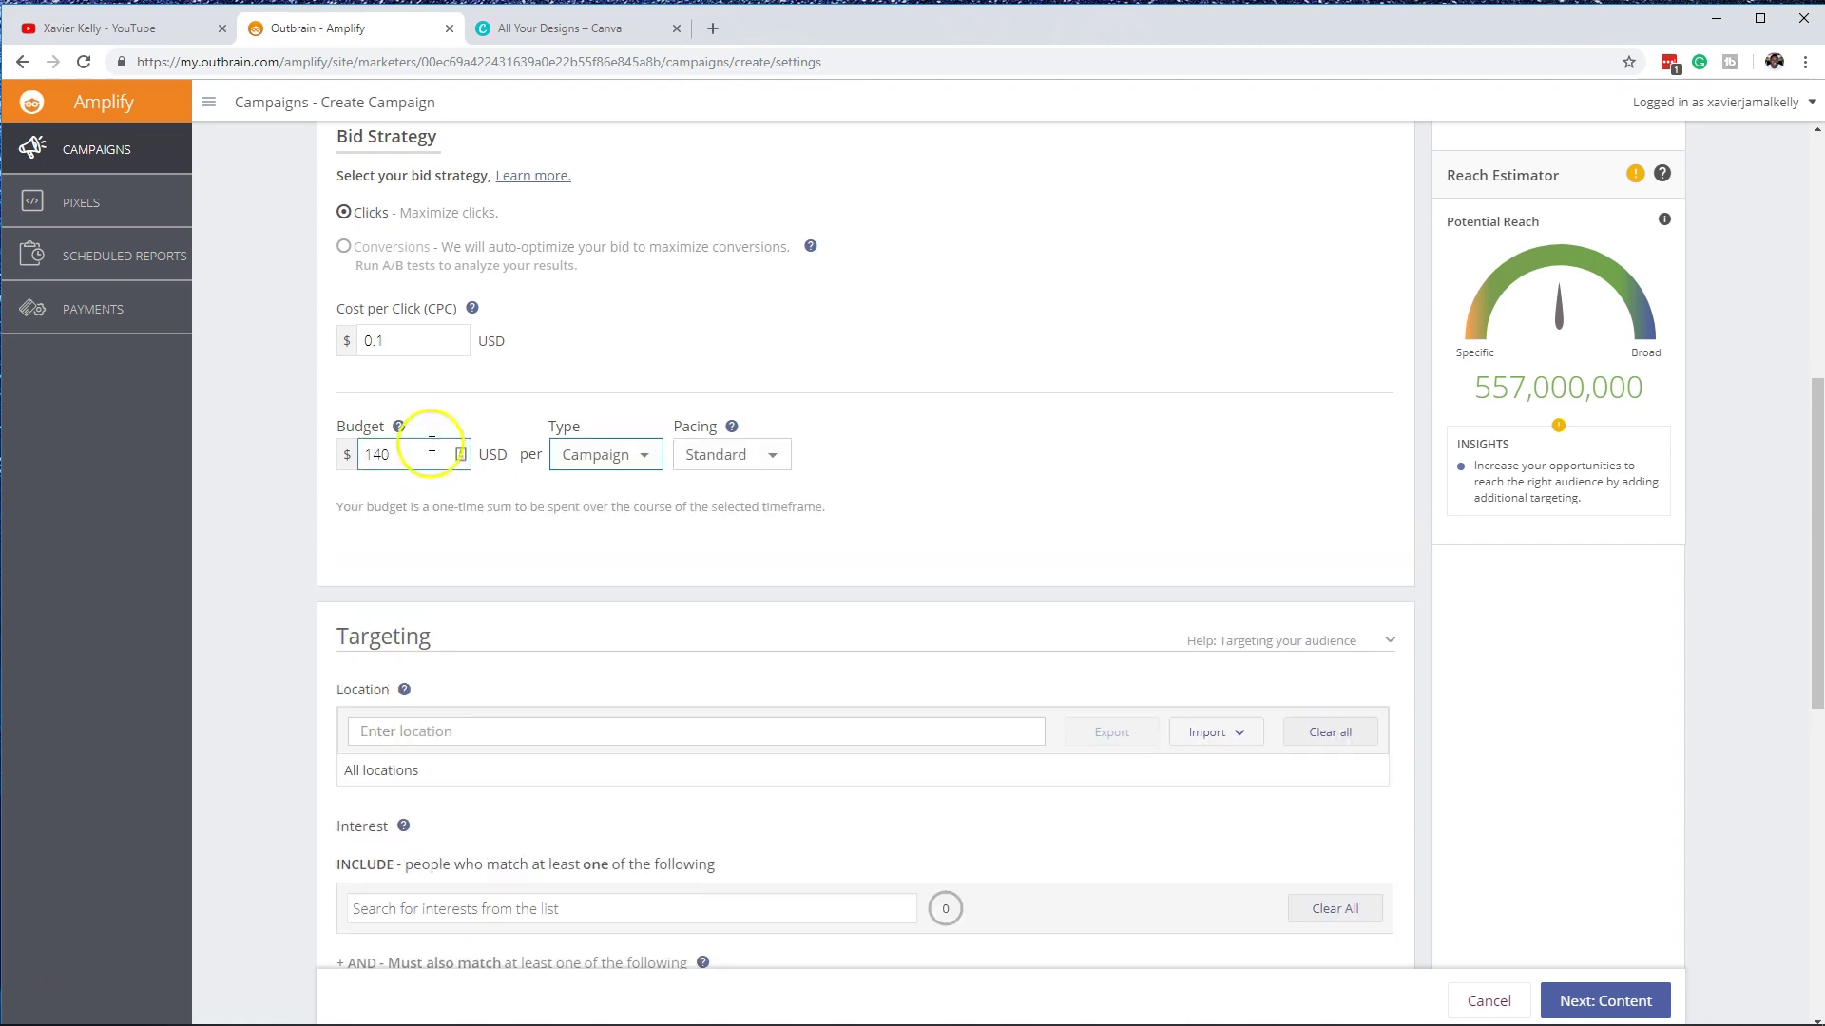
left_click(622, 461)
left_click(635, 485)
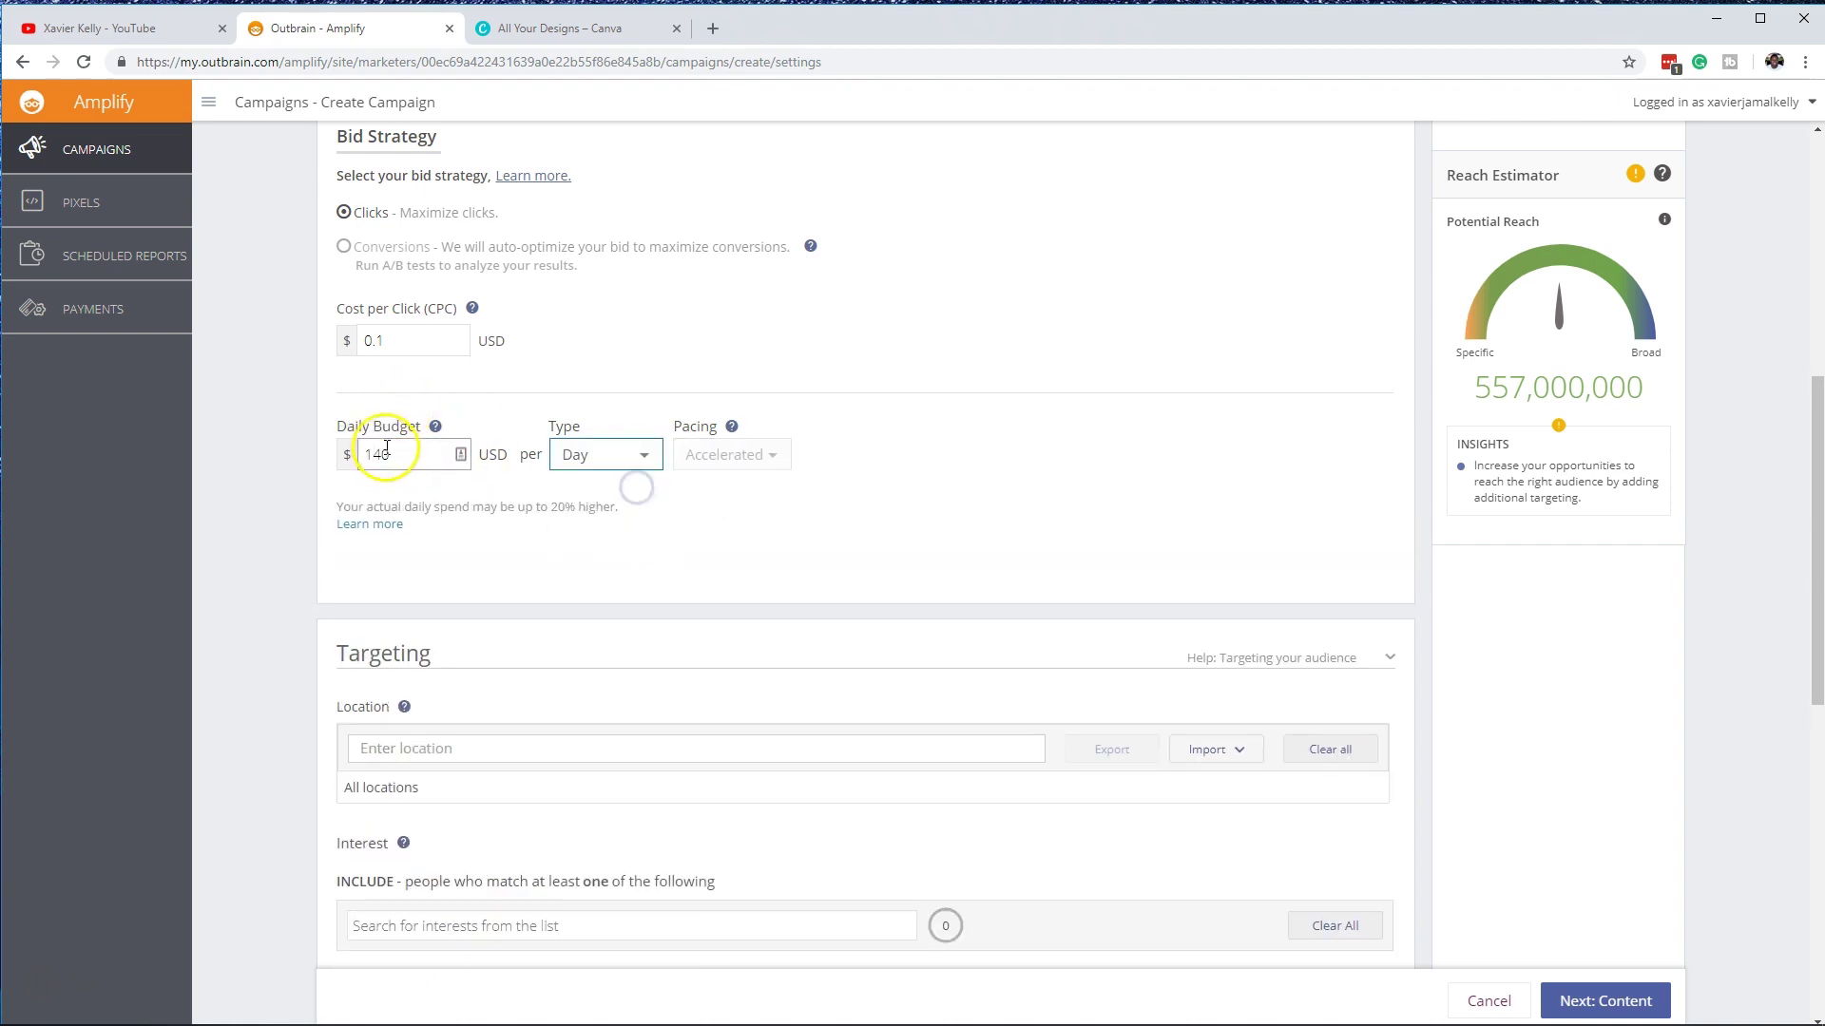
left_click_drag(388, 447, 355, 459)
type("20")
left_click(609, 441)
Step: Review the budget pacing setting below the $20 daily budget
scroll(656, 494, "down", 1)
double_click(757, 369)
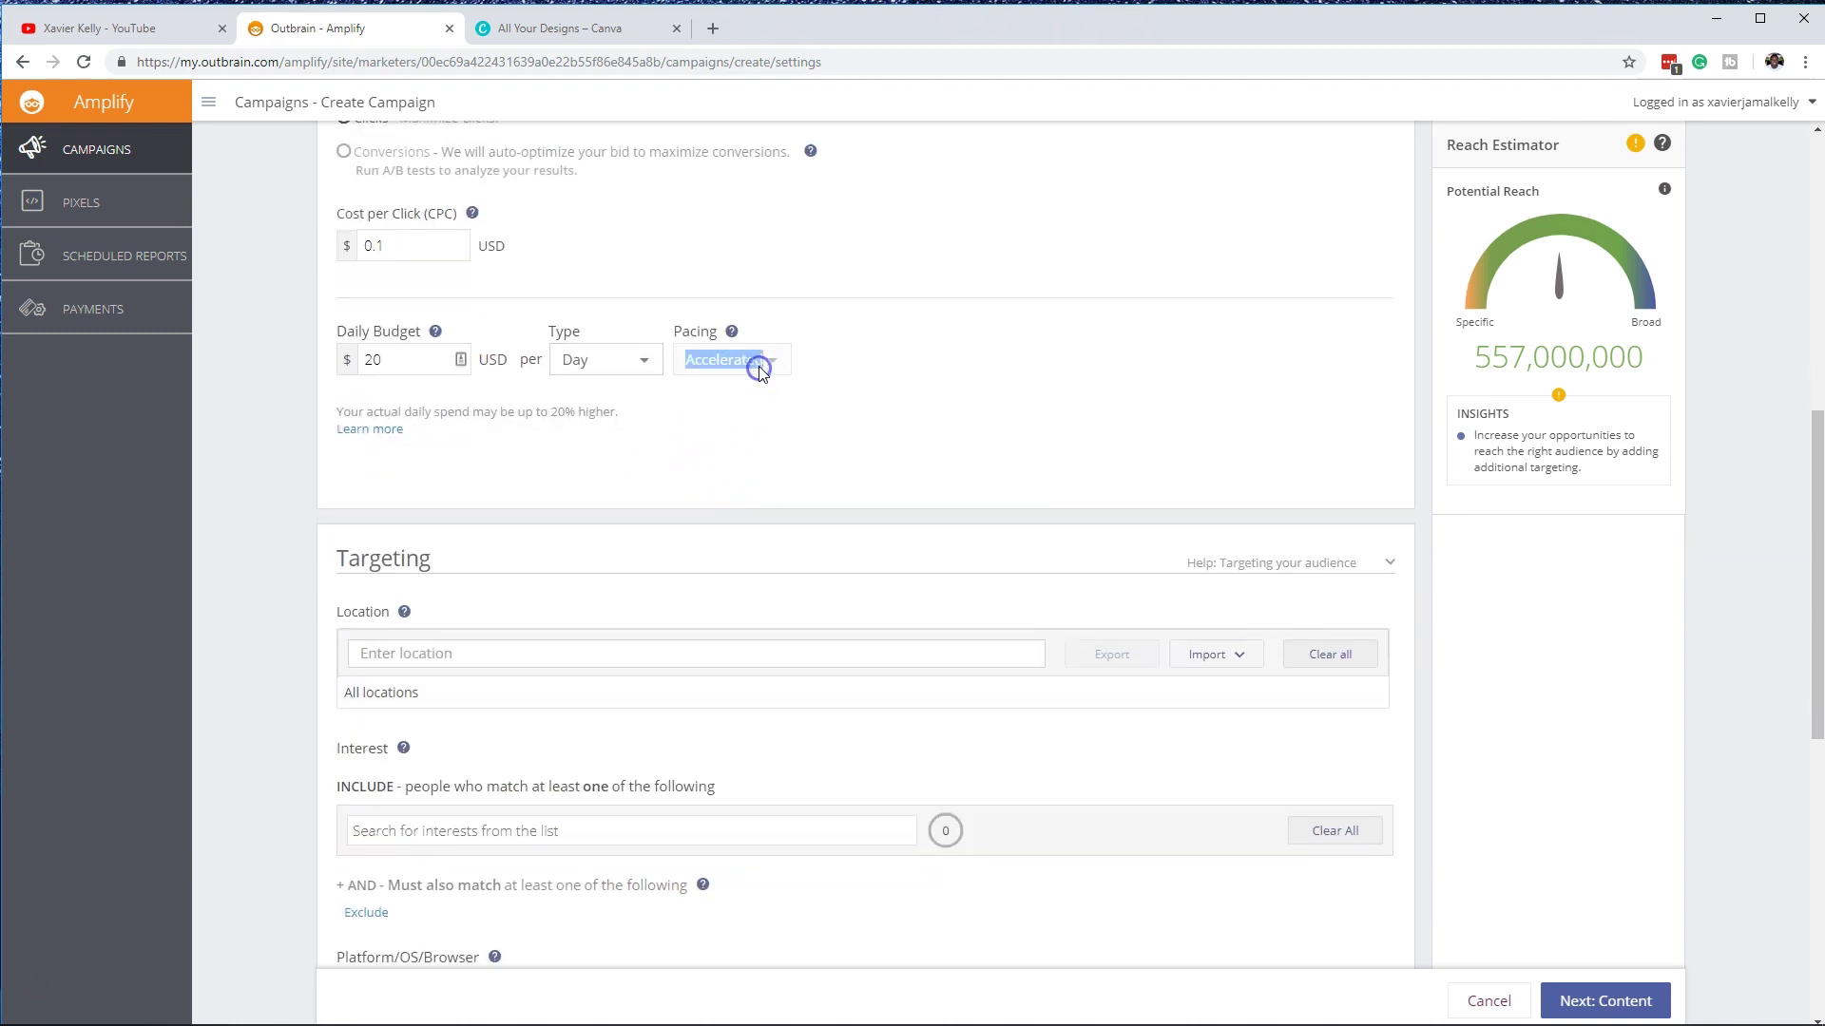
left_click(678, 406)
scroll(774, 367, "up", 2)
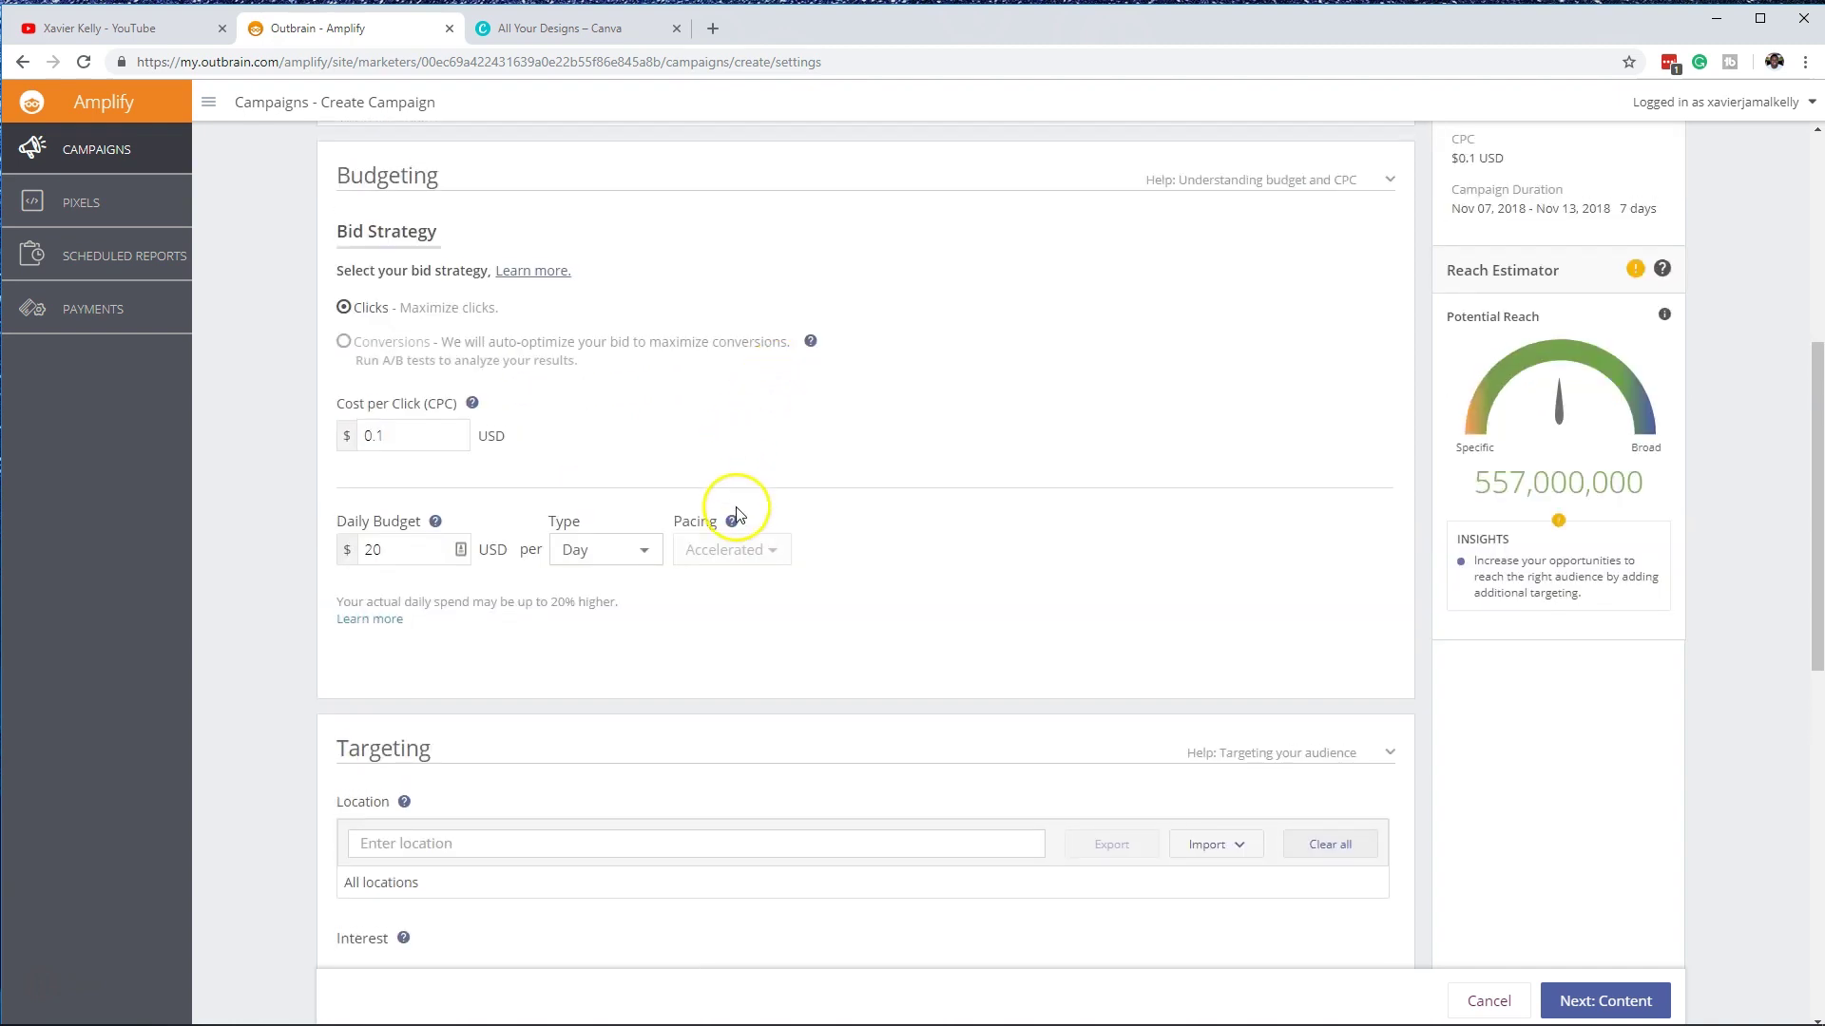
mouse_move(732, 521)
scroll(447, 488, "down", 1)
scroll(1096, 397, "up", 3)
scroll(1095, 398, "up", 2)
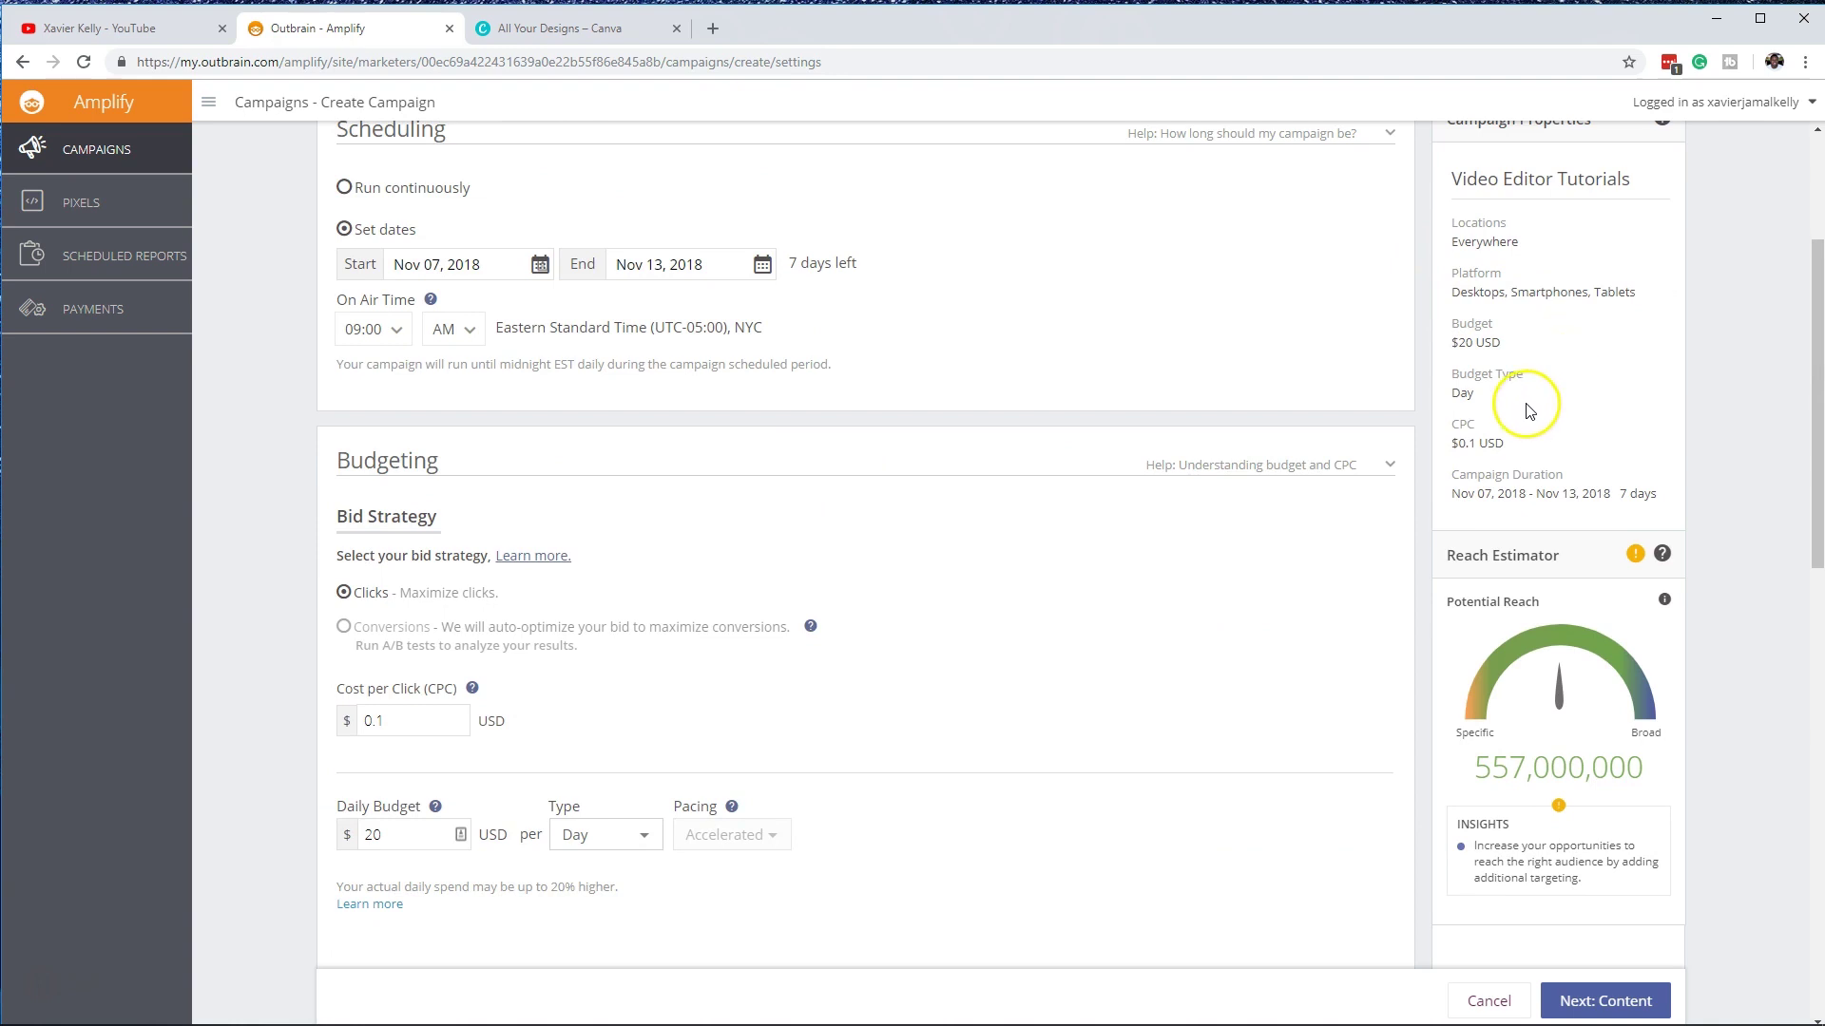
scroll(1510, 217, "up", 1)
scroll(1482, 356, "down", 1)
scroll(471, 276, "down", 4)
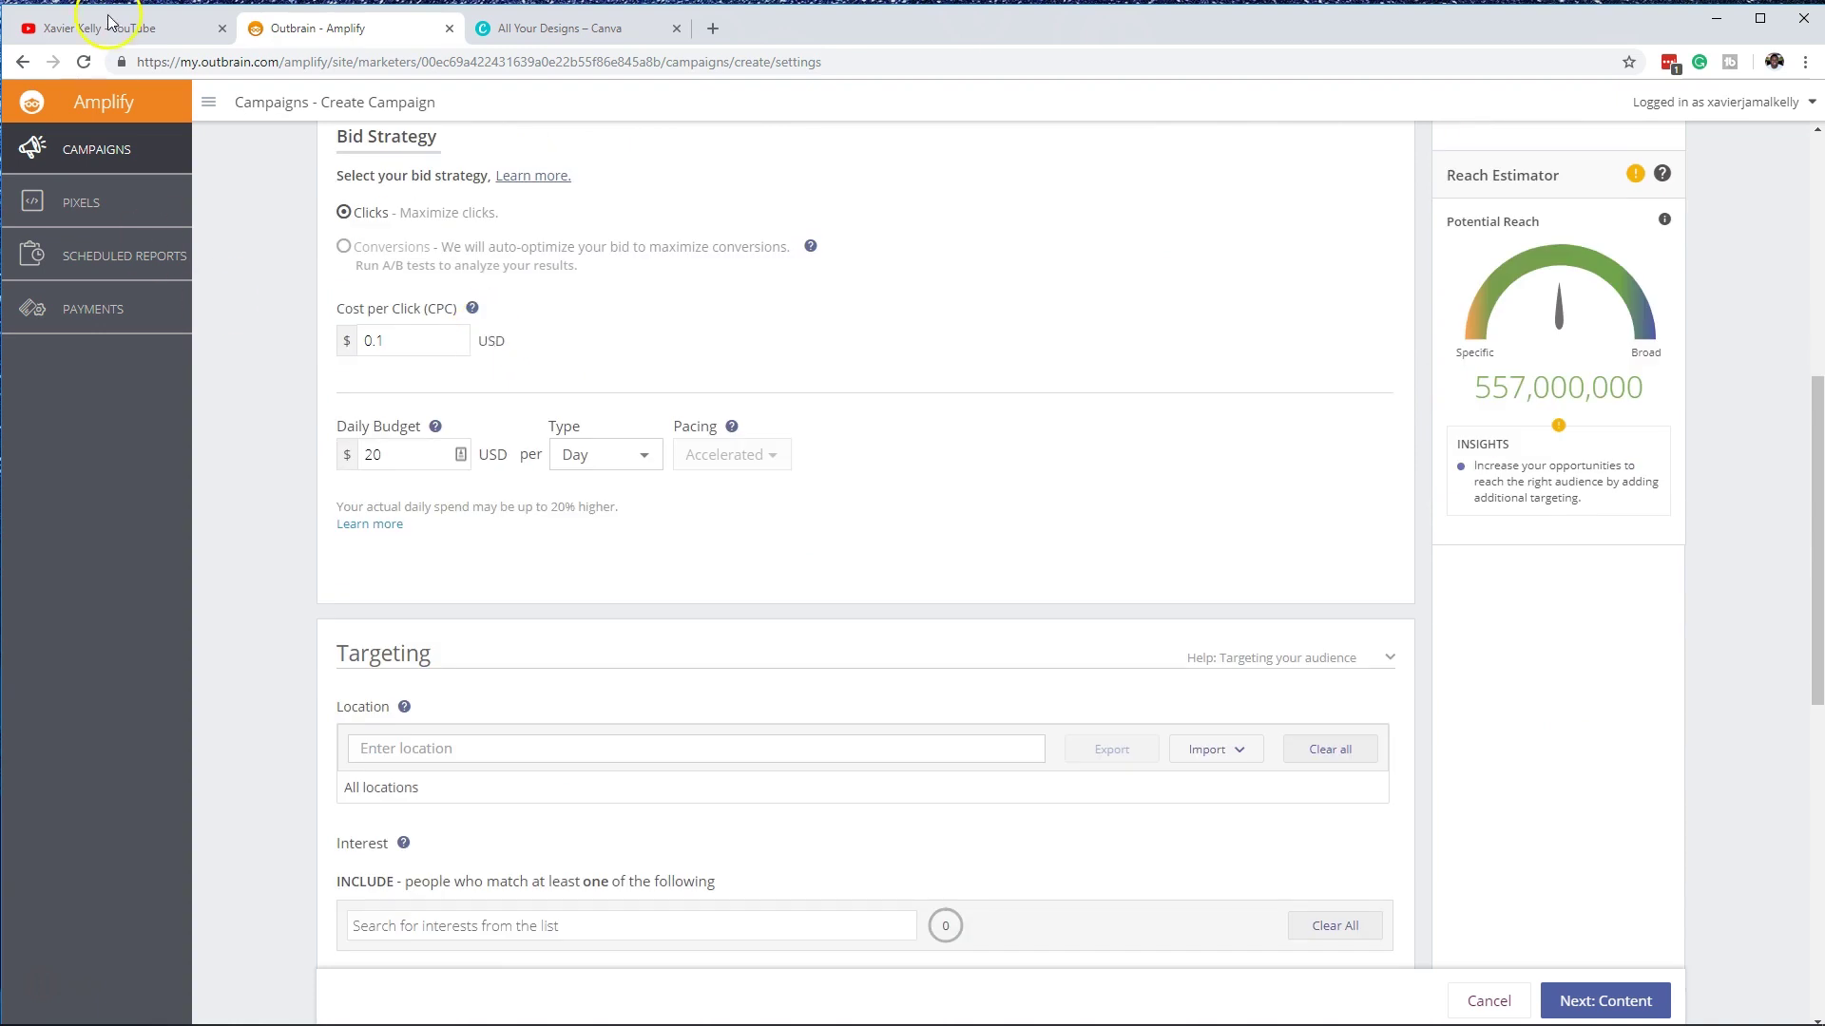
left_click(105, 29)
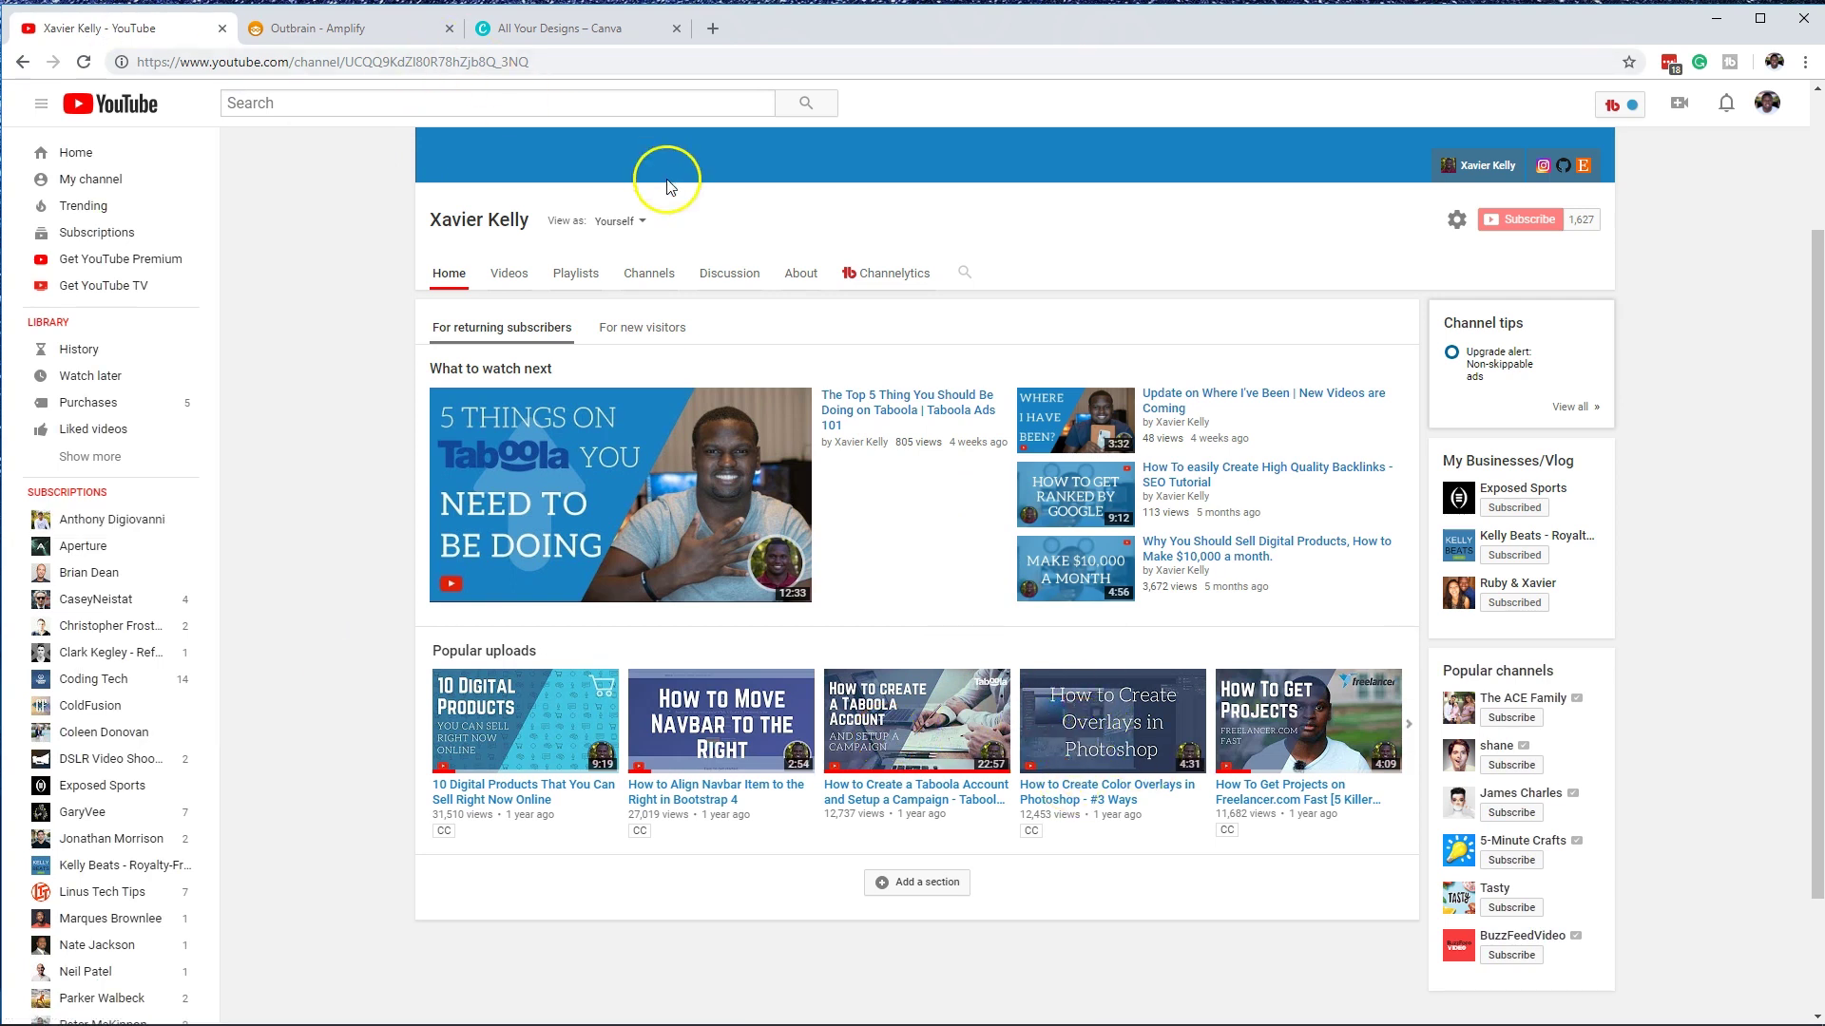
left_click(360, 29)
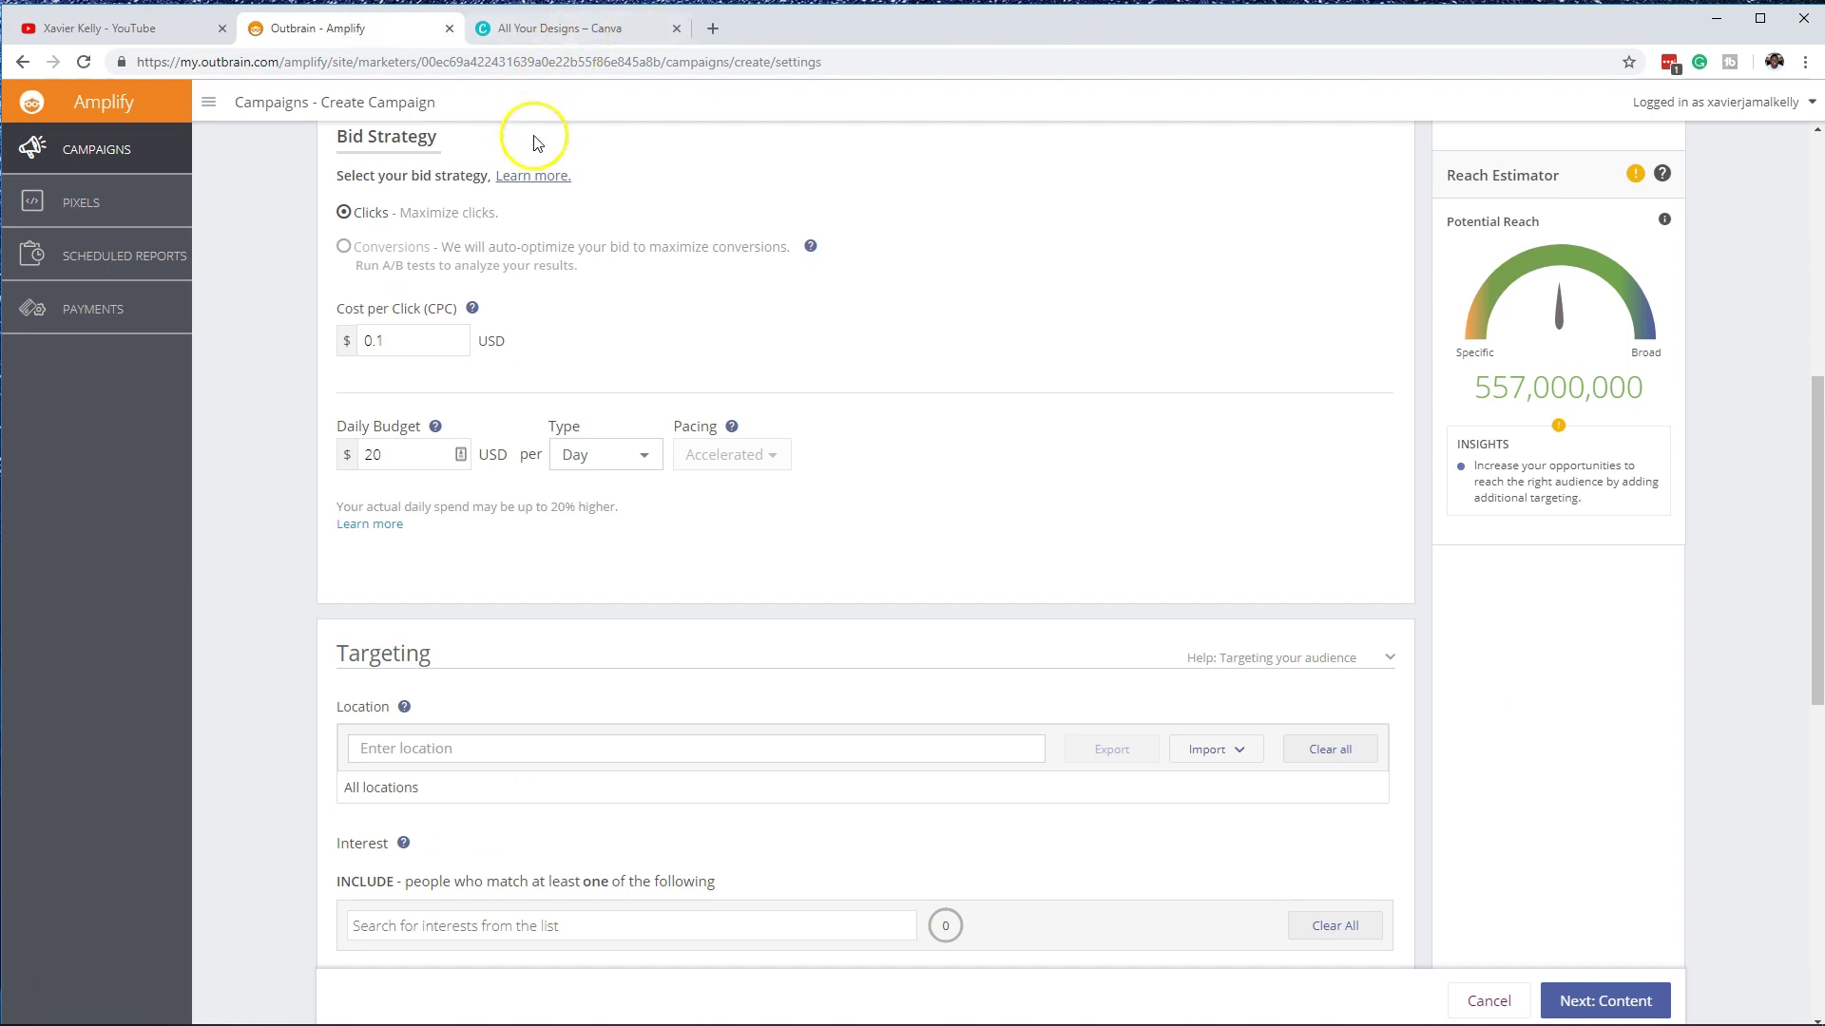
Step: Add United States and Canada as target locations using the location search
scroll(563, 526, "down", 2)
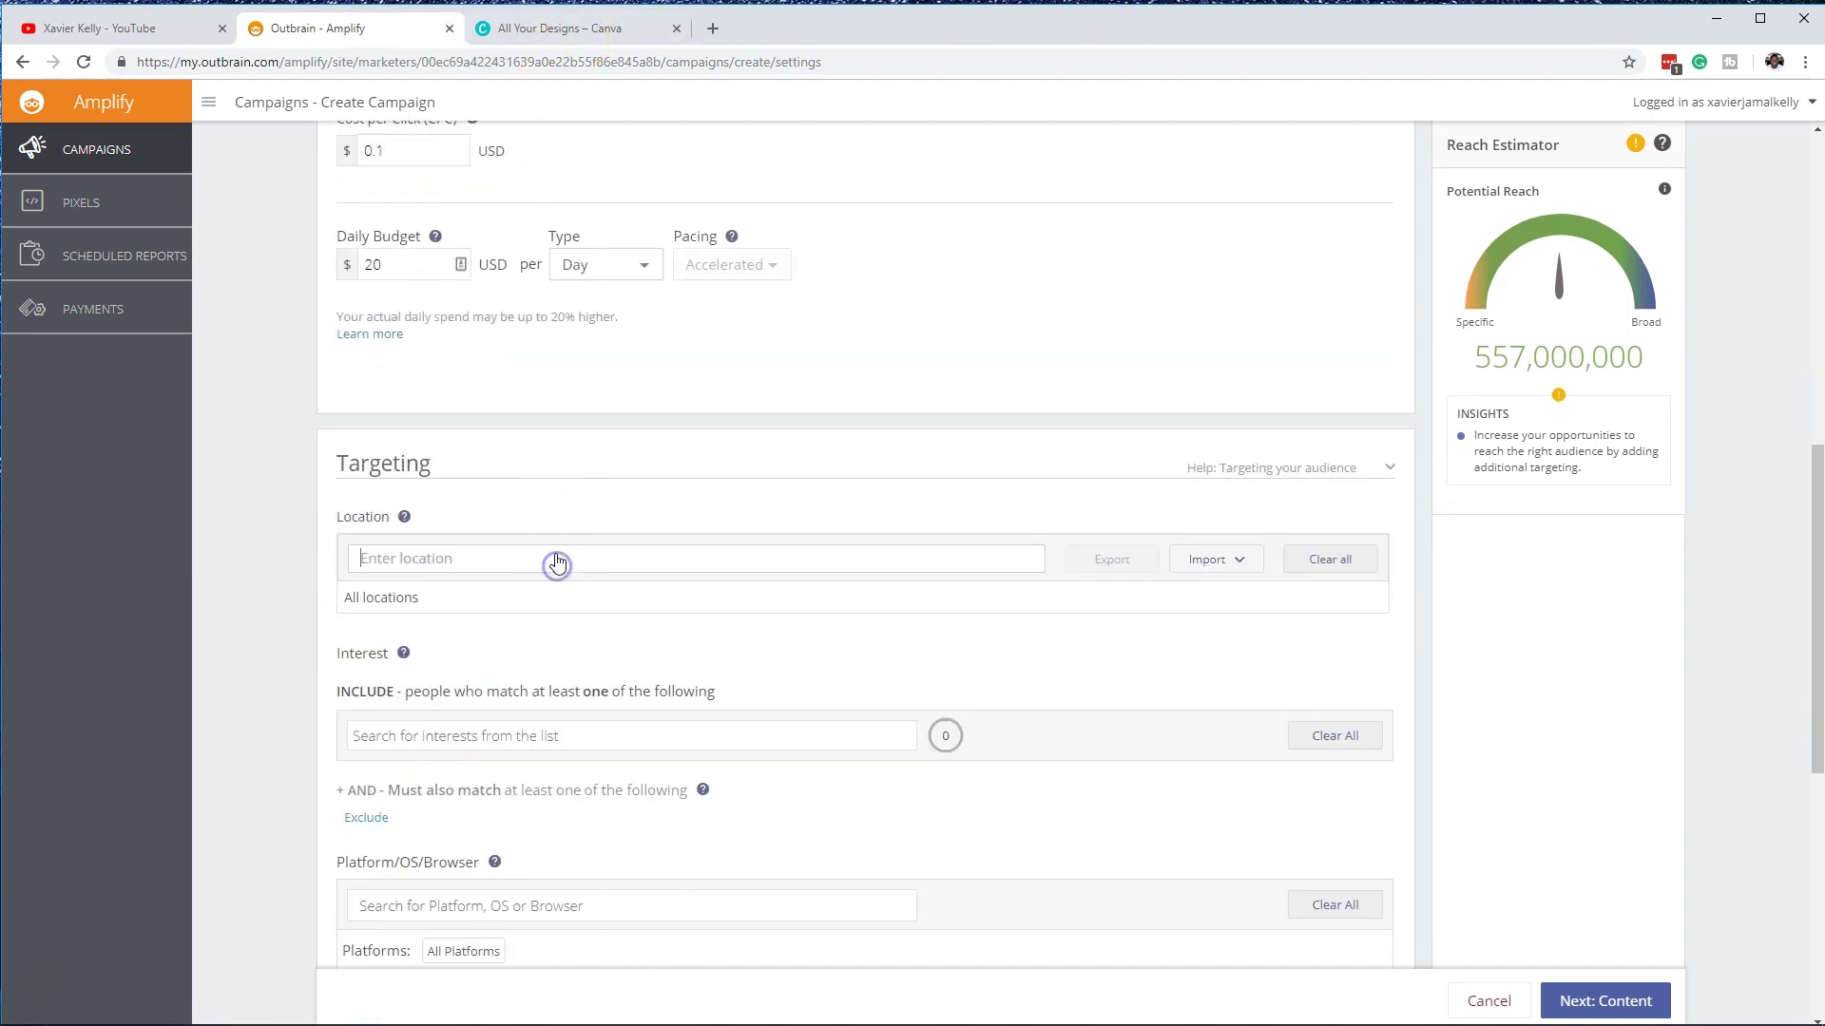
left_click(558, 561)
type("united")
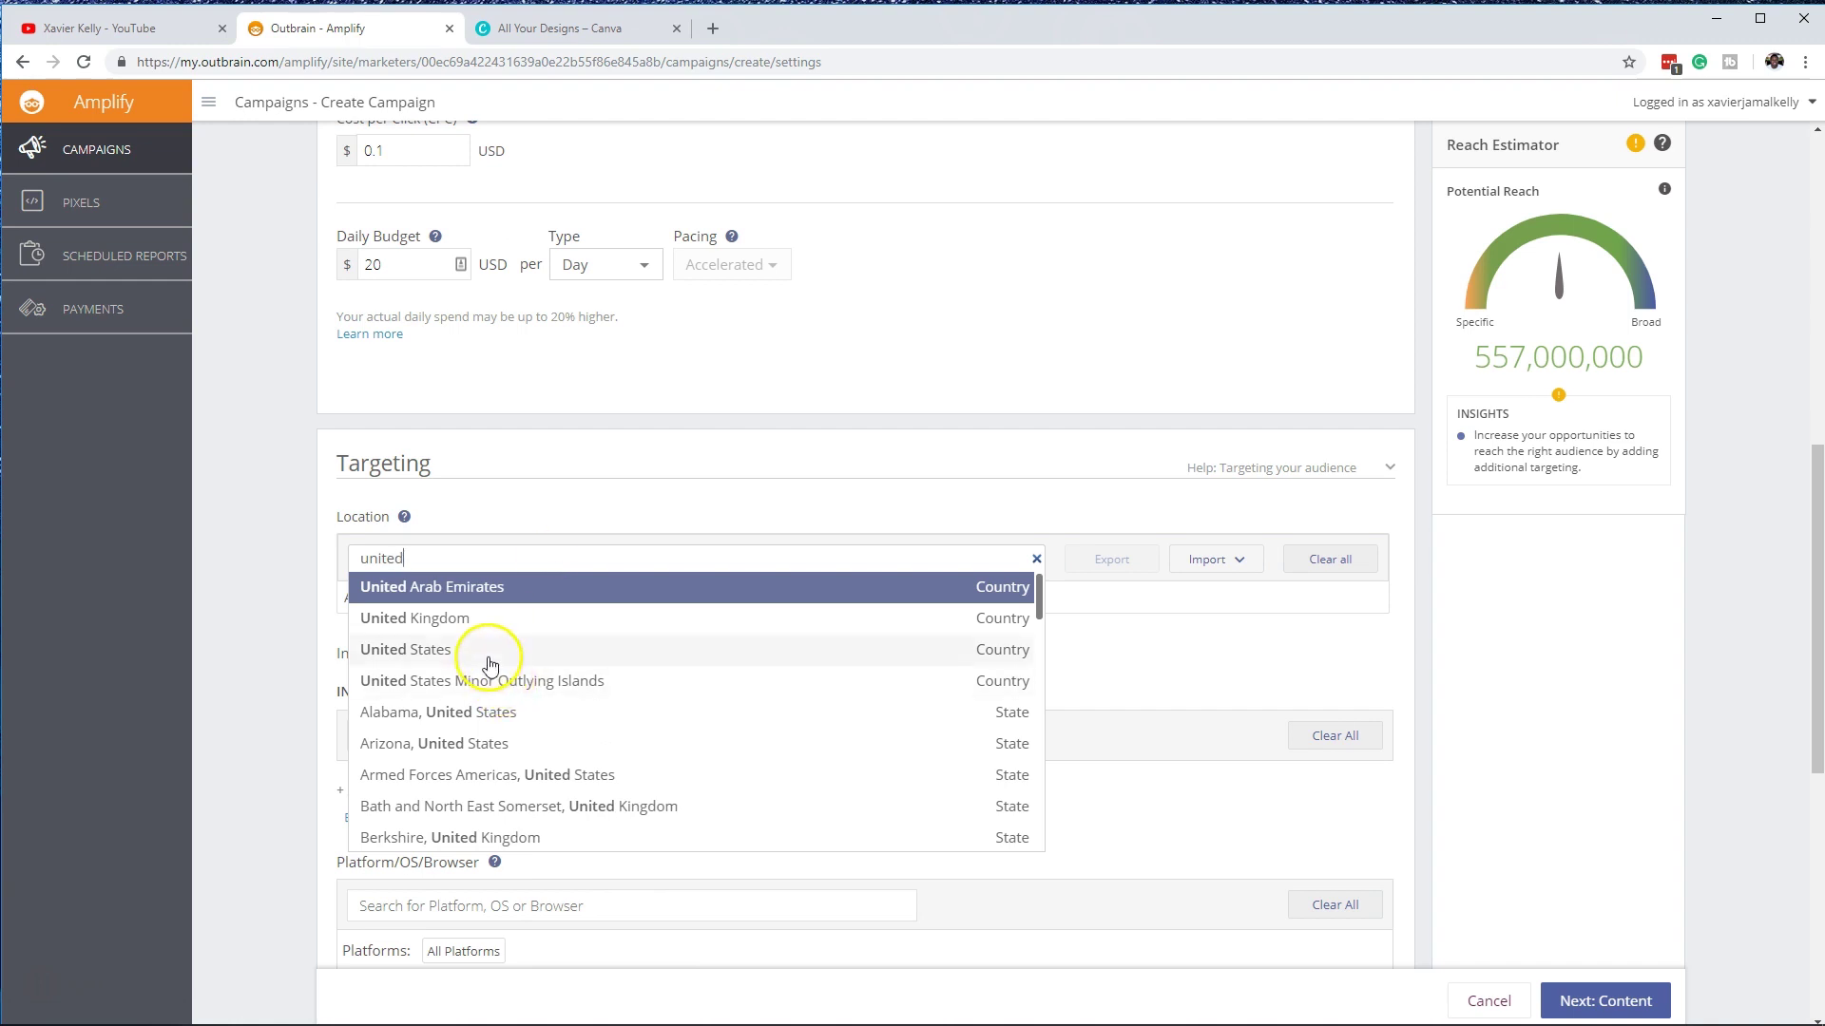
left_click(488, 652)
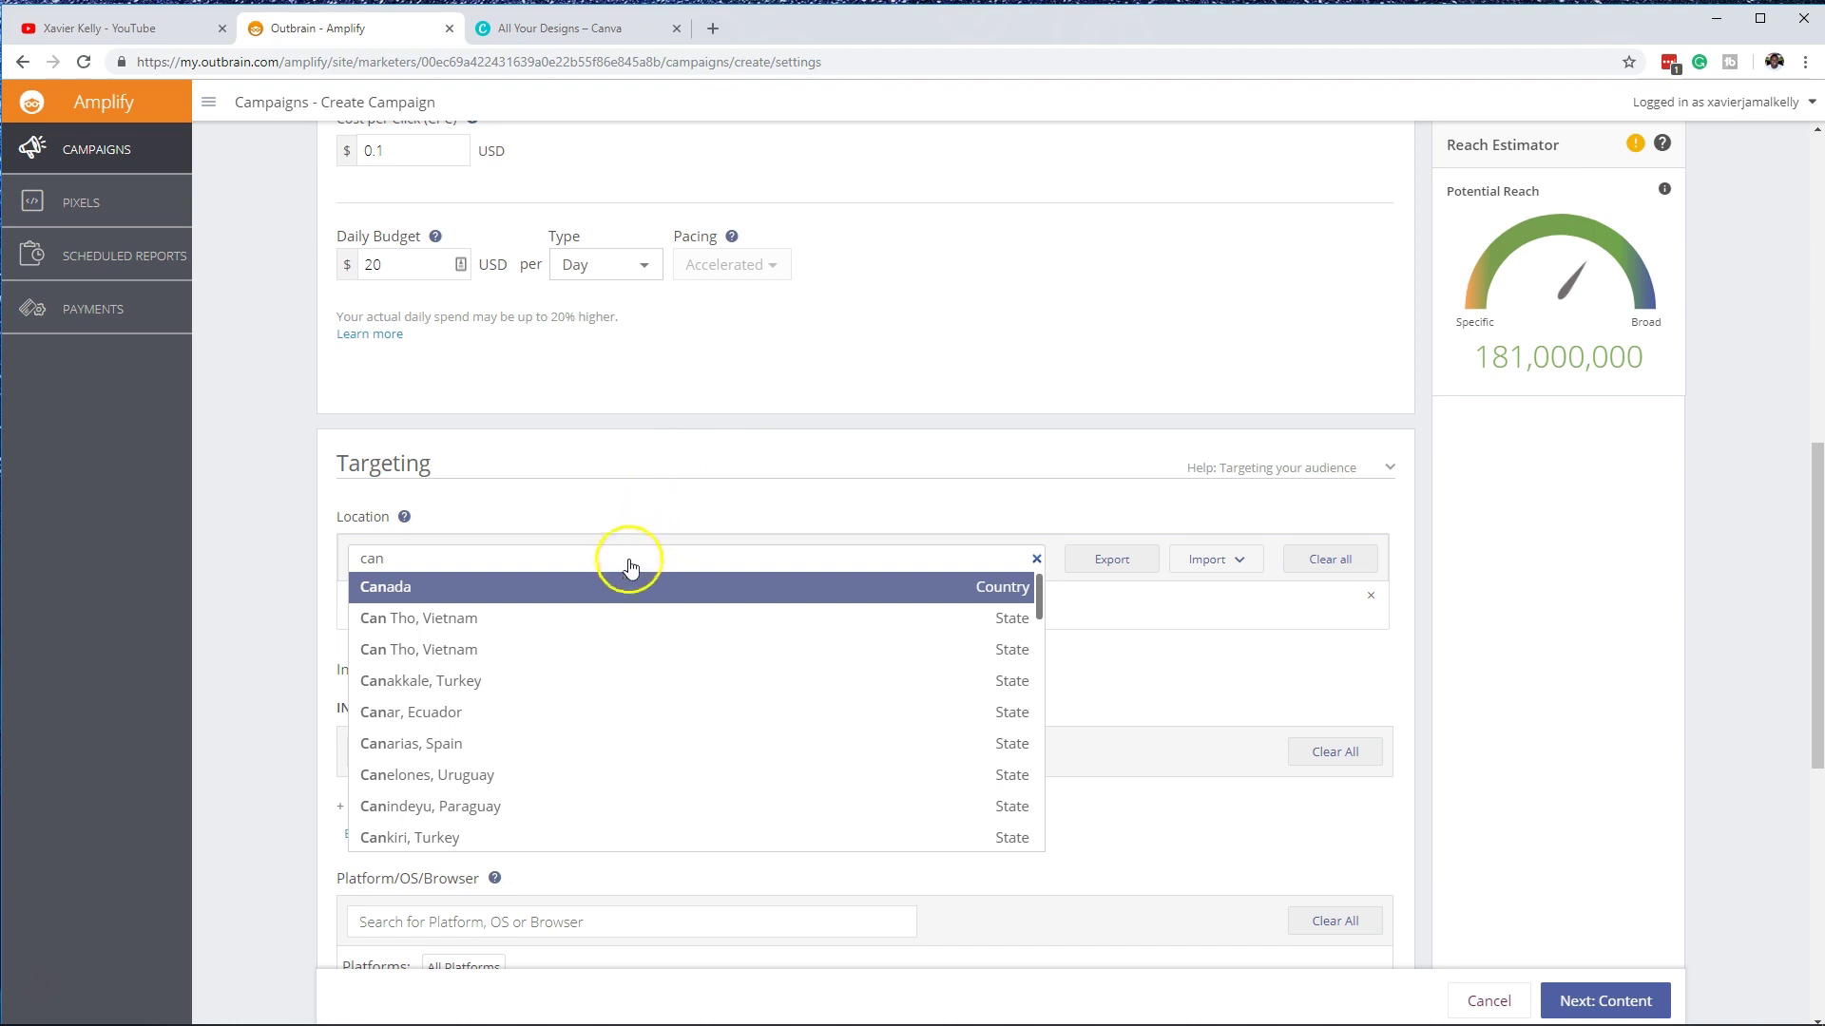
left_click(631, 587)
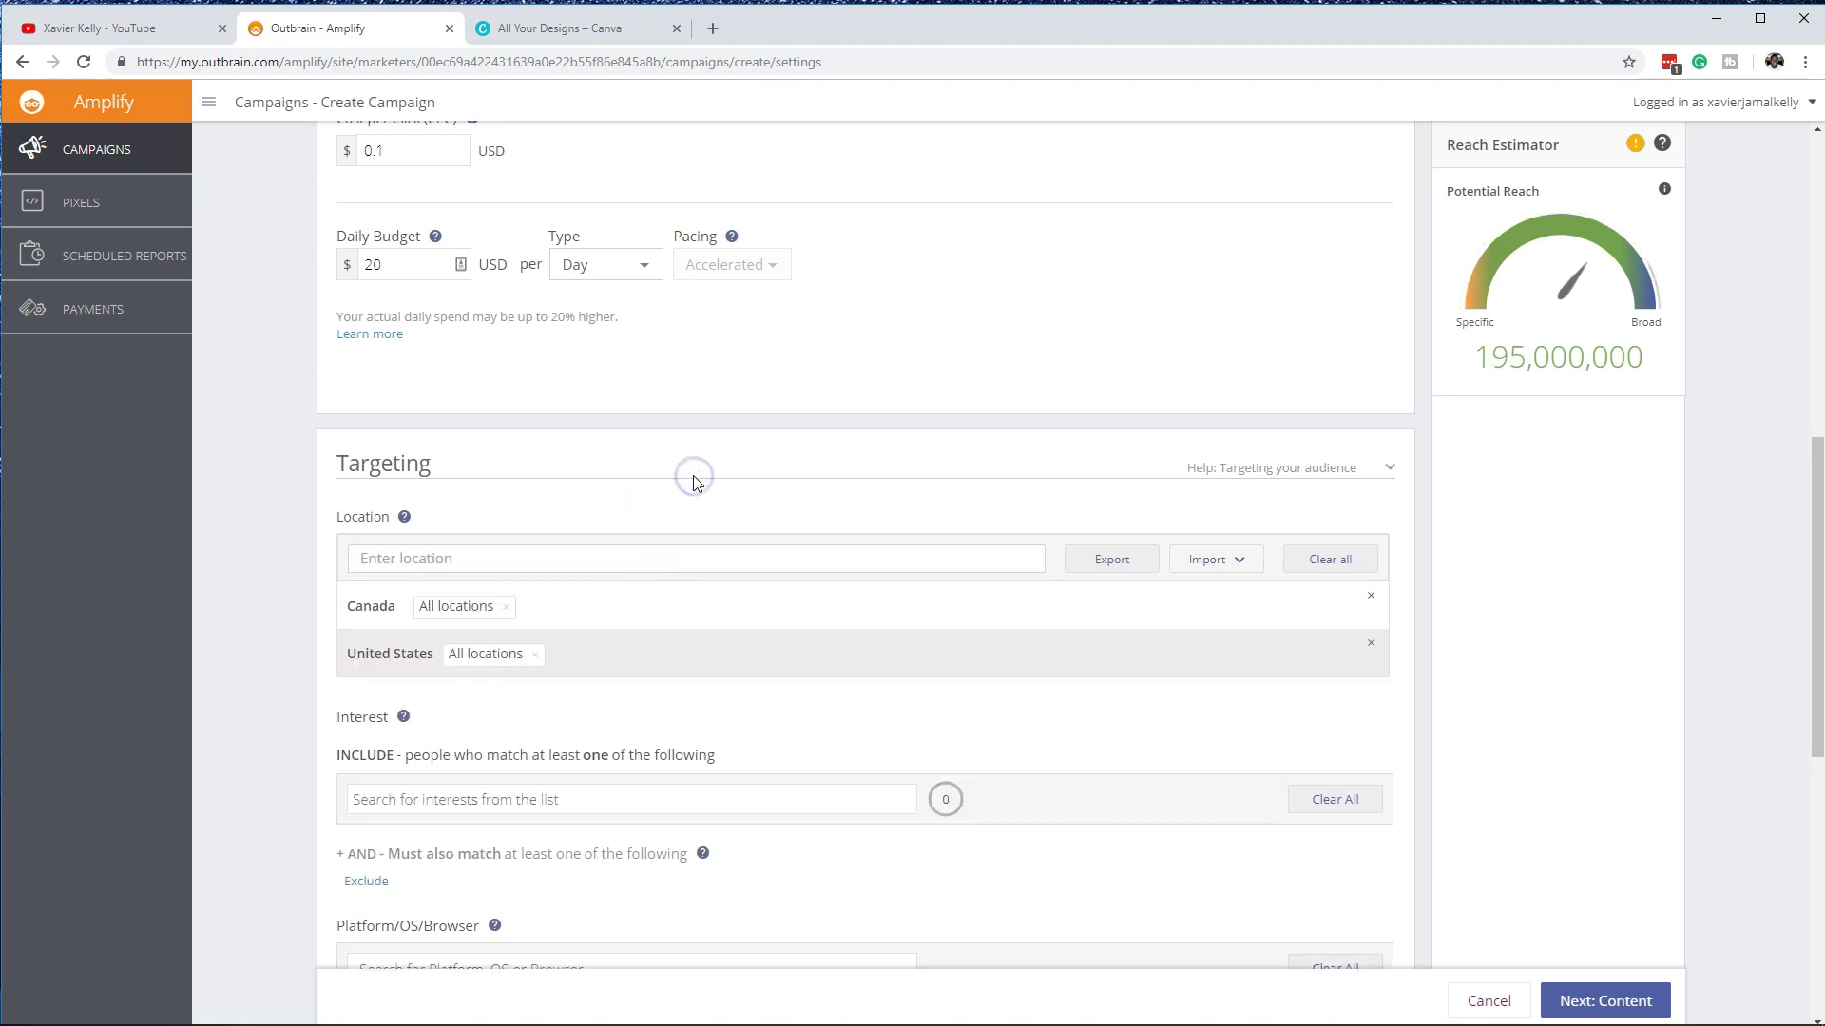
scroll(700, 407, "down", 2)
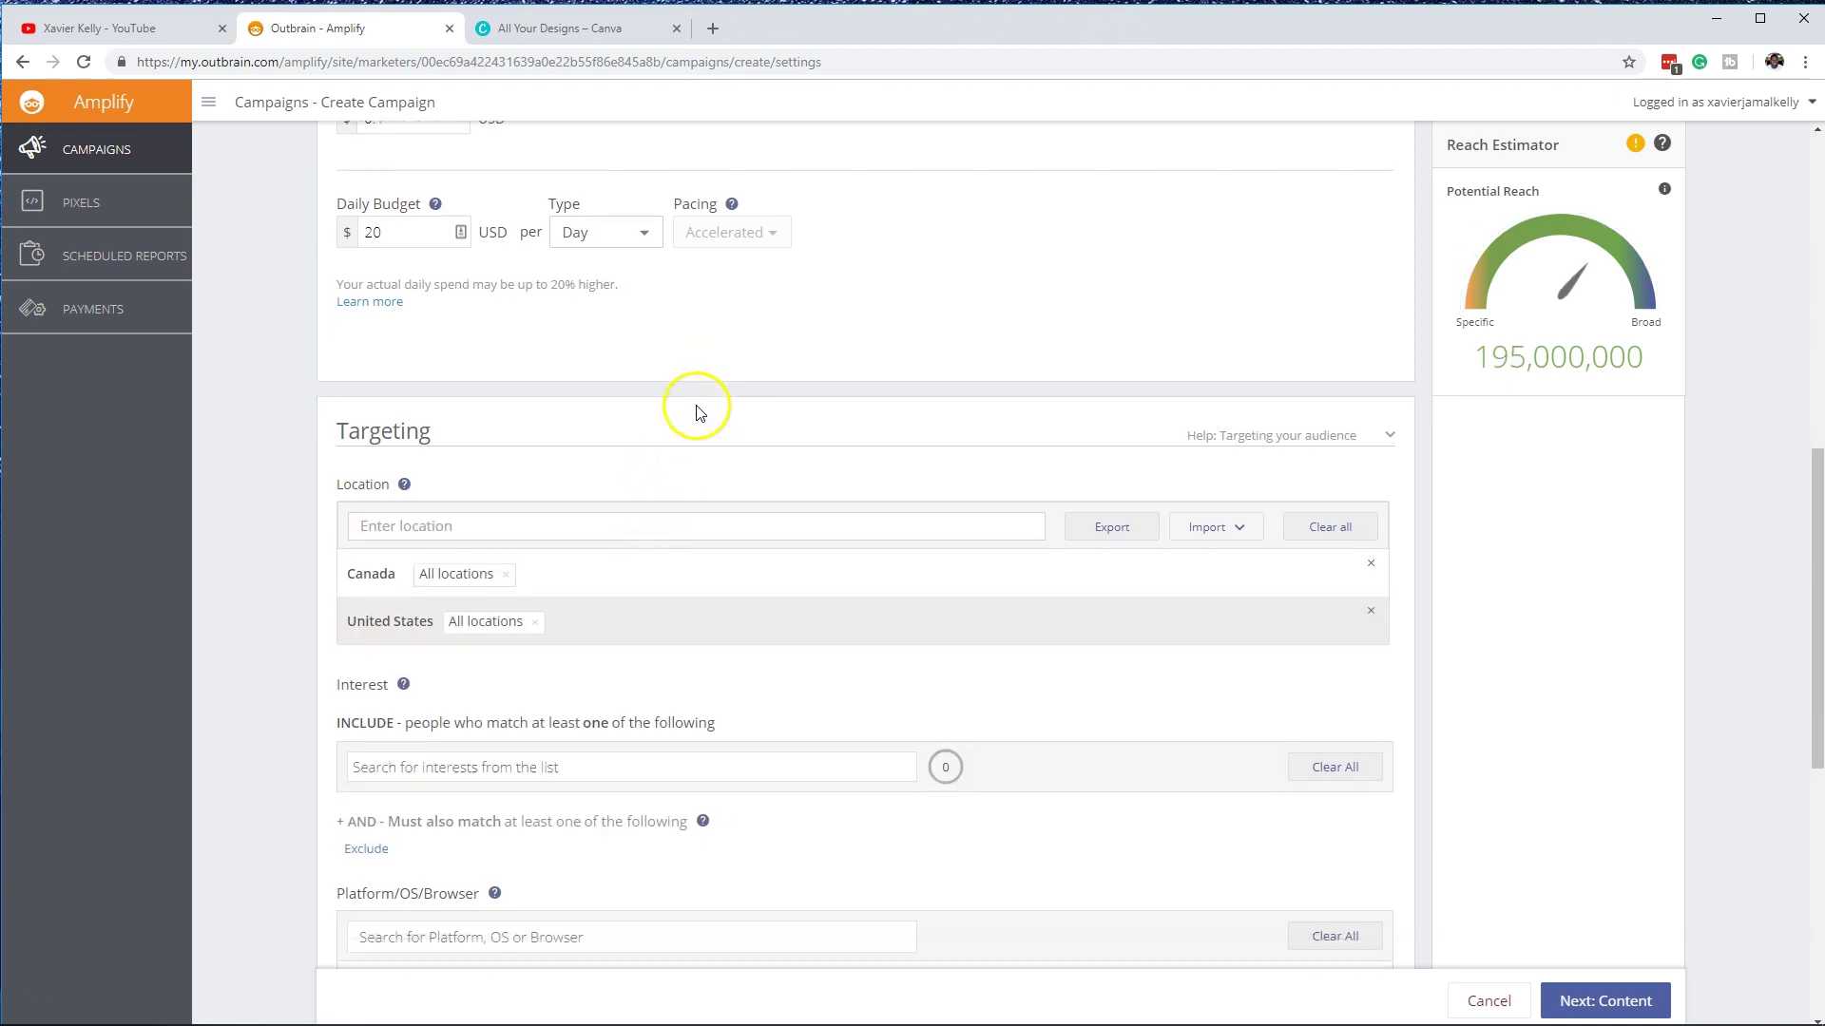
scroll(513, 380, "down", 3)
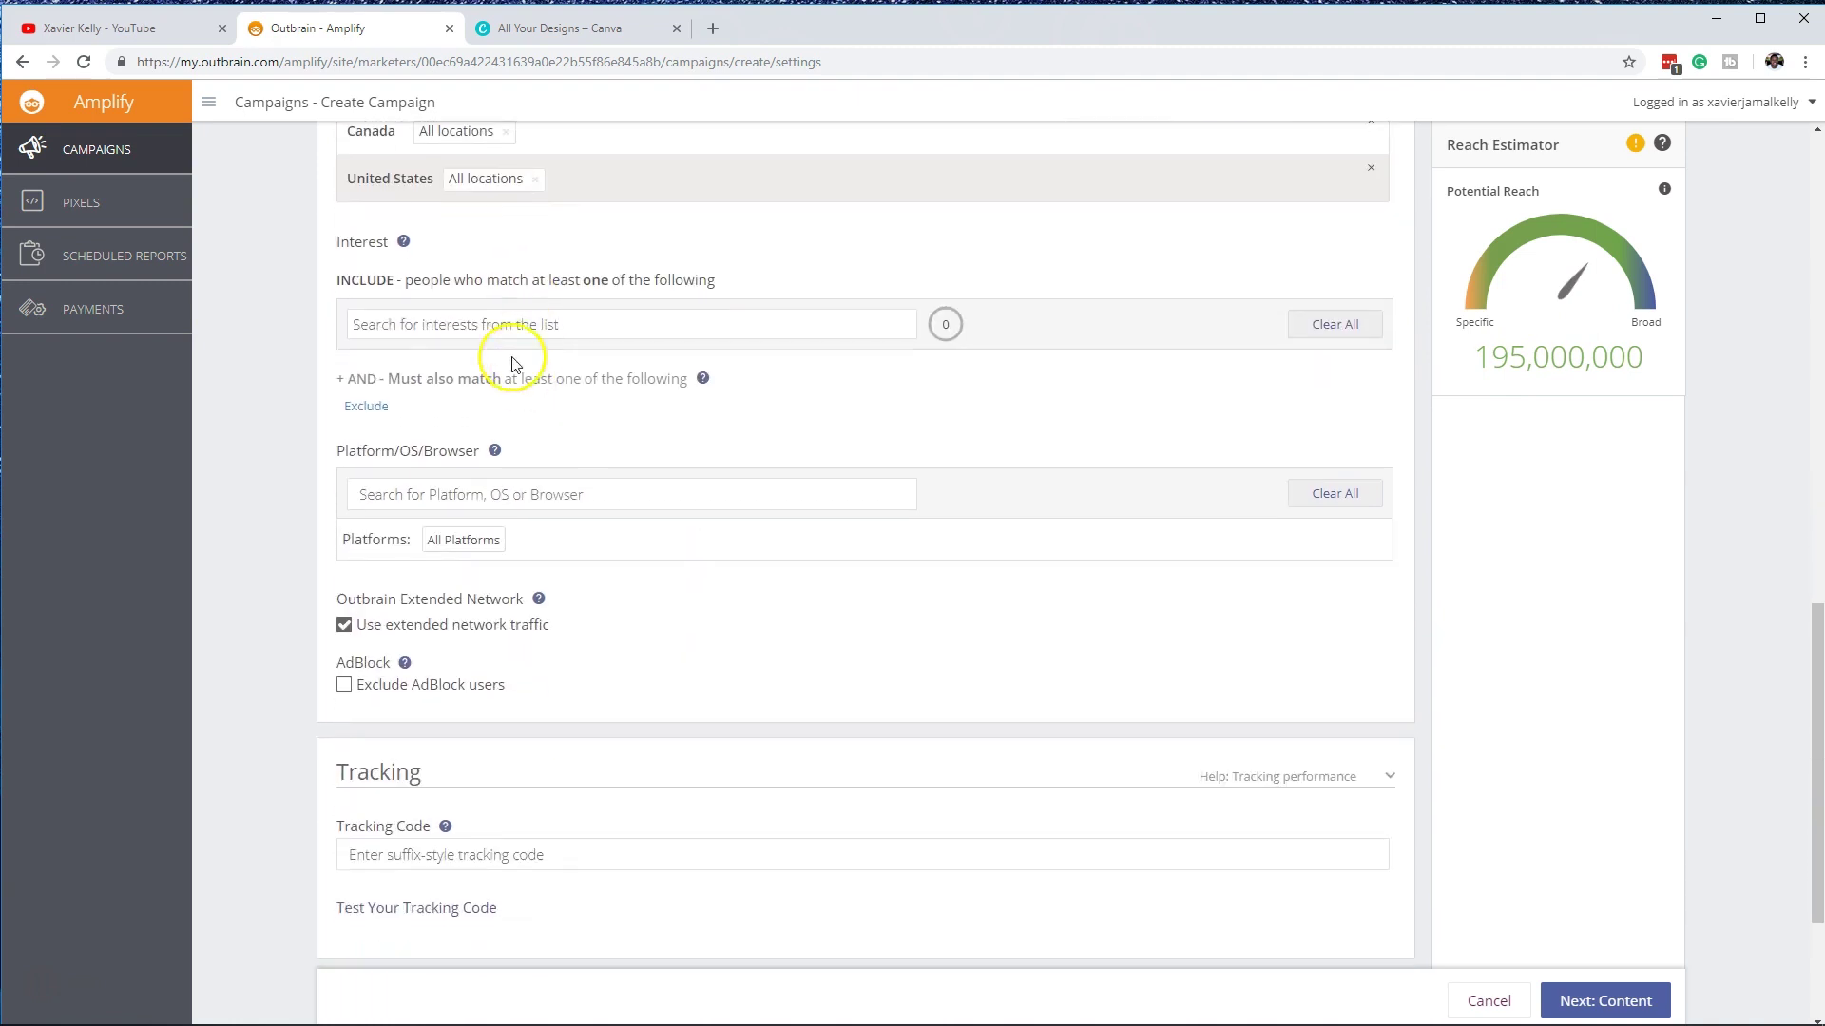
Step: Search the interest list and add the whole Technology and Internet category
left_click(489, 321)
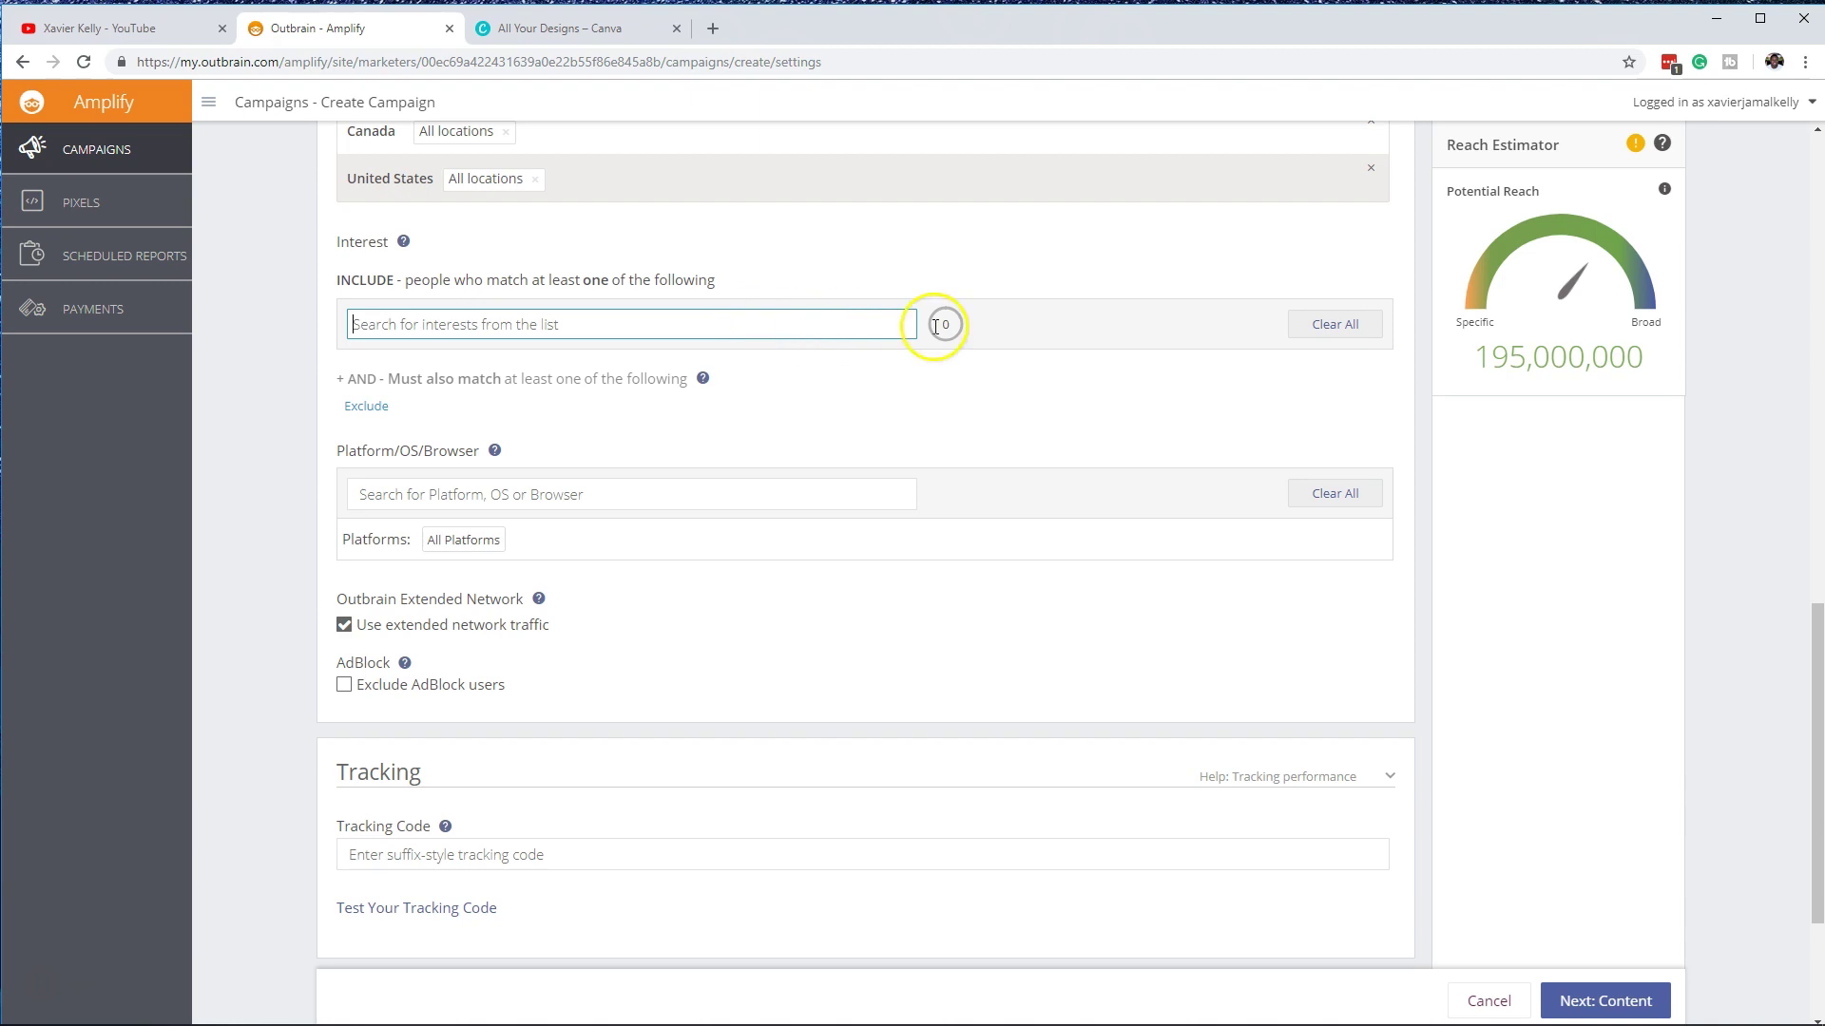
left_click(867, 320)
left_click(861, 320)
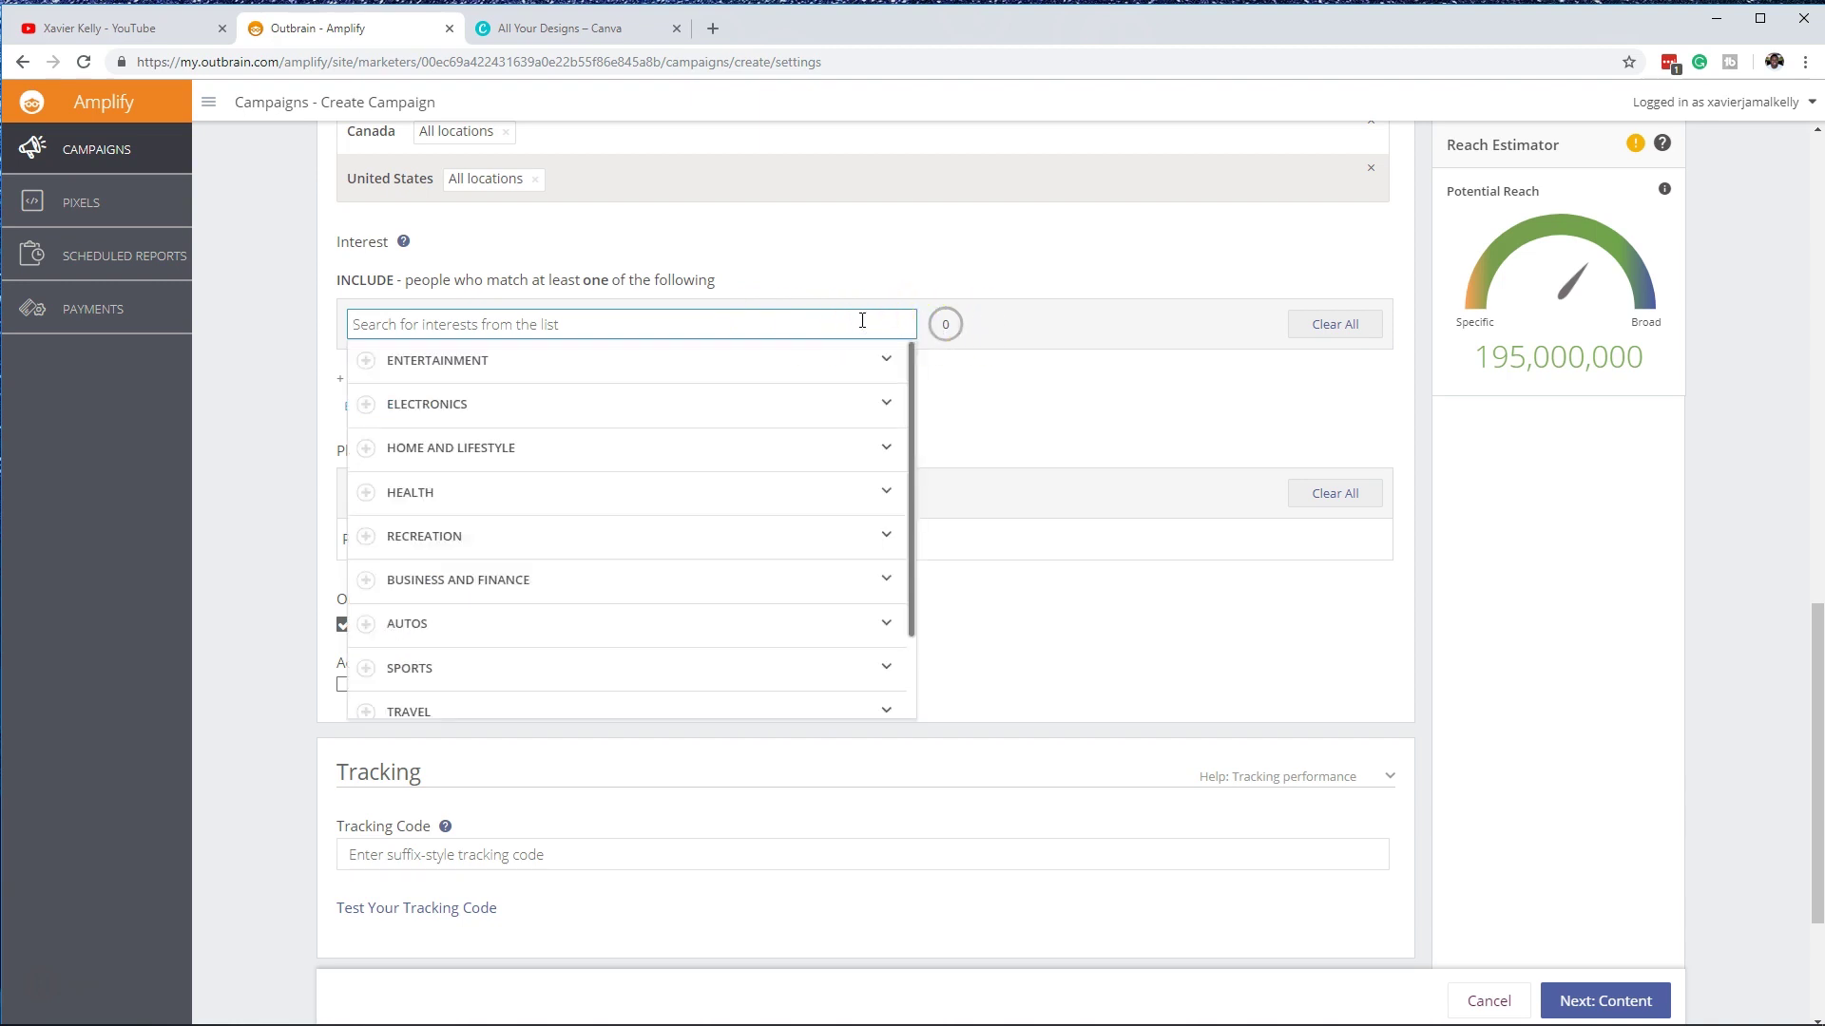
type("vid")
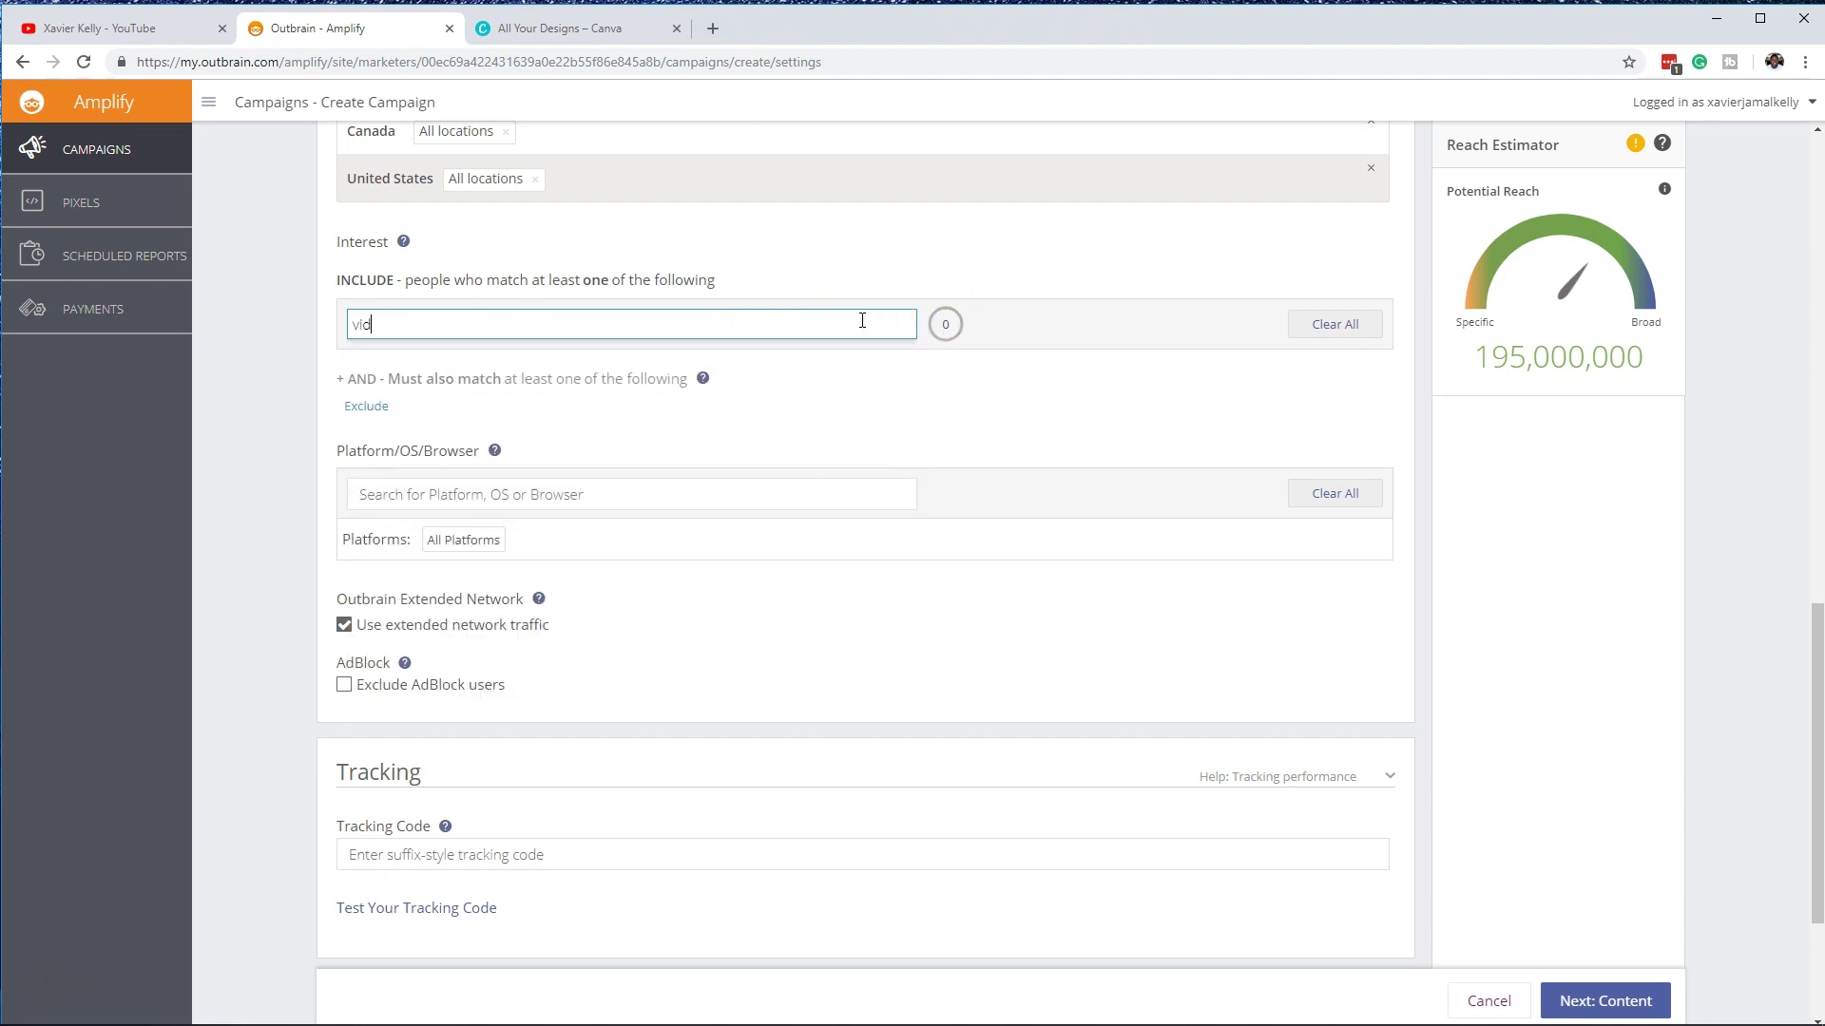
type("e")
key("BackSpace")
key("BackSpace")
key("BackSpace")
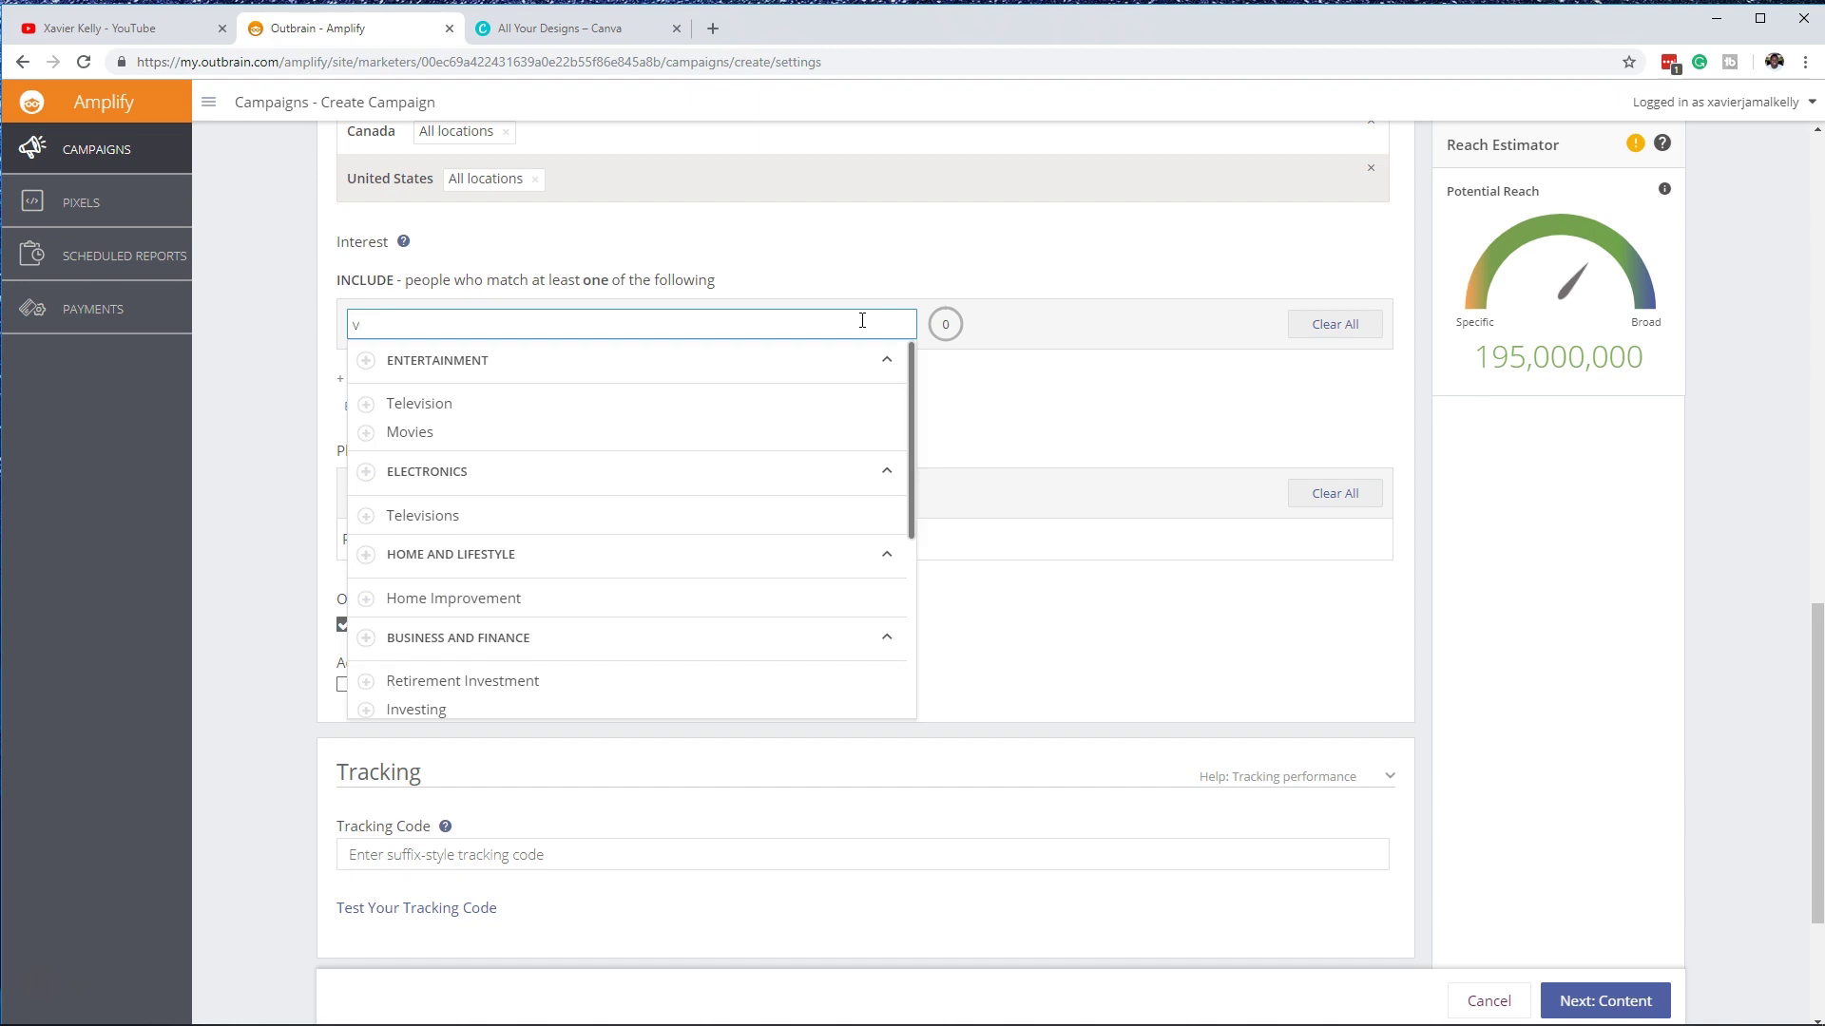
scroll(697, 477, "down", 5)
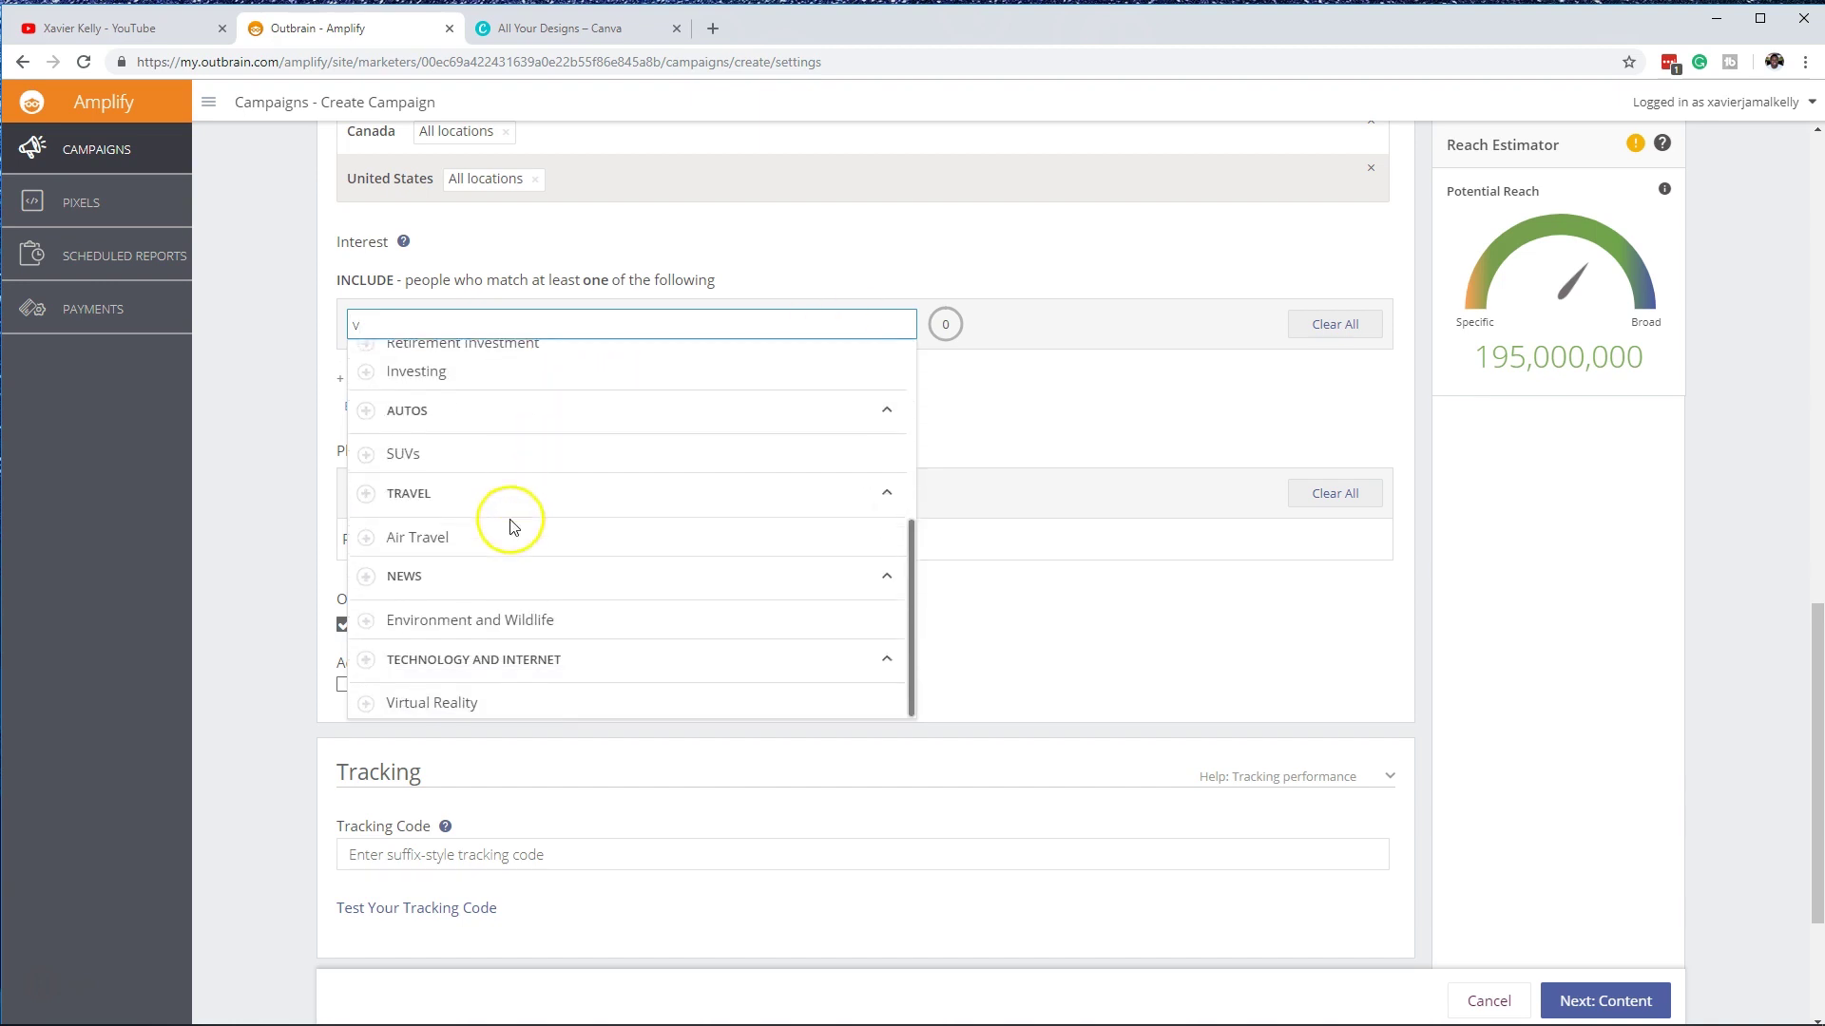
scroll(504, 529, "down", 3)
scroll(464, 490, "up", 5)
scroll(582, 753, "down", 1)
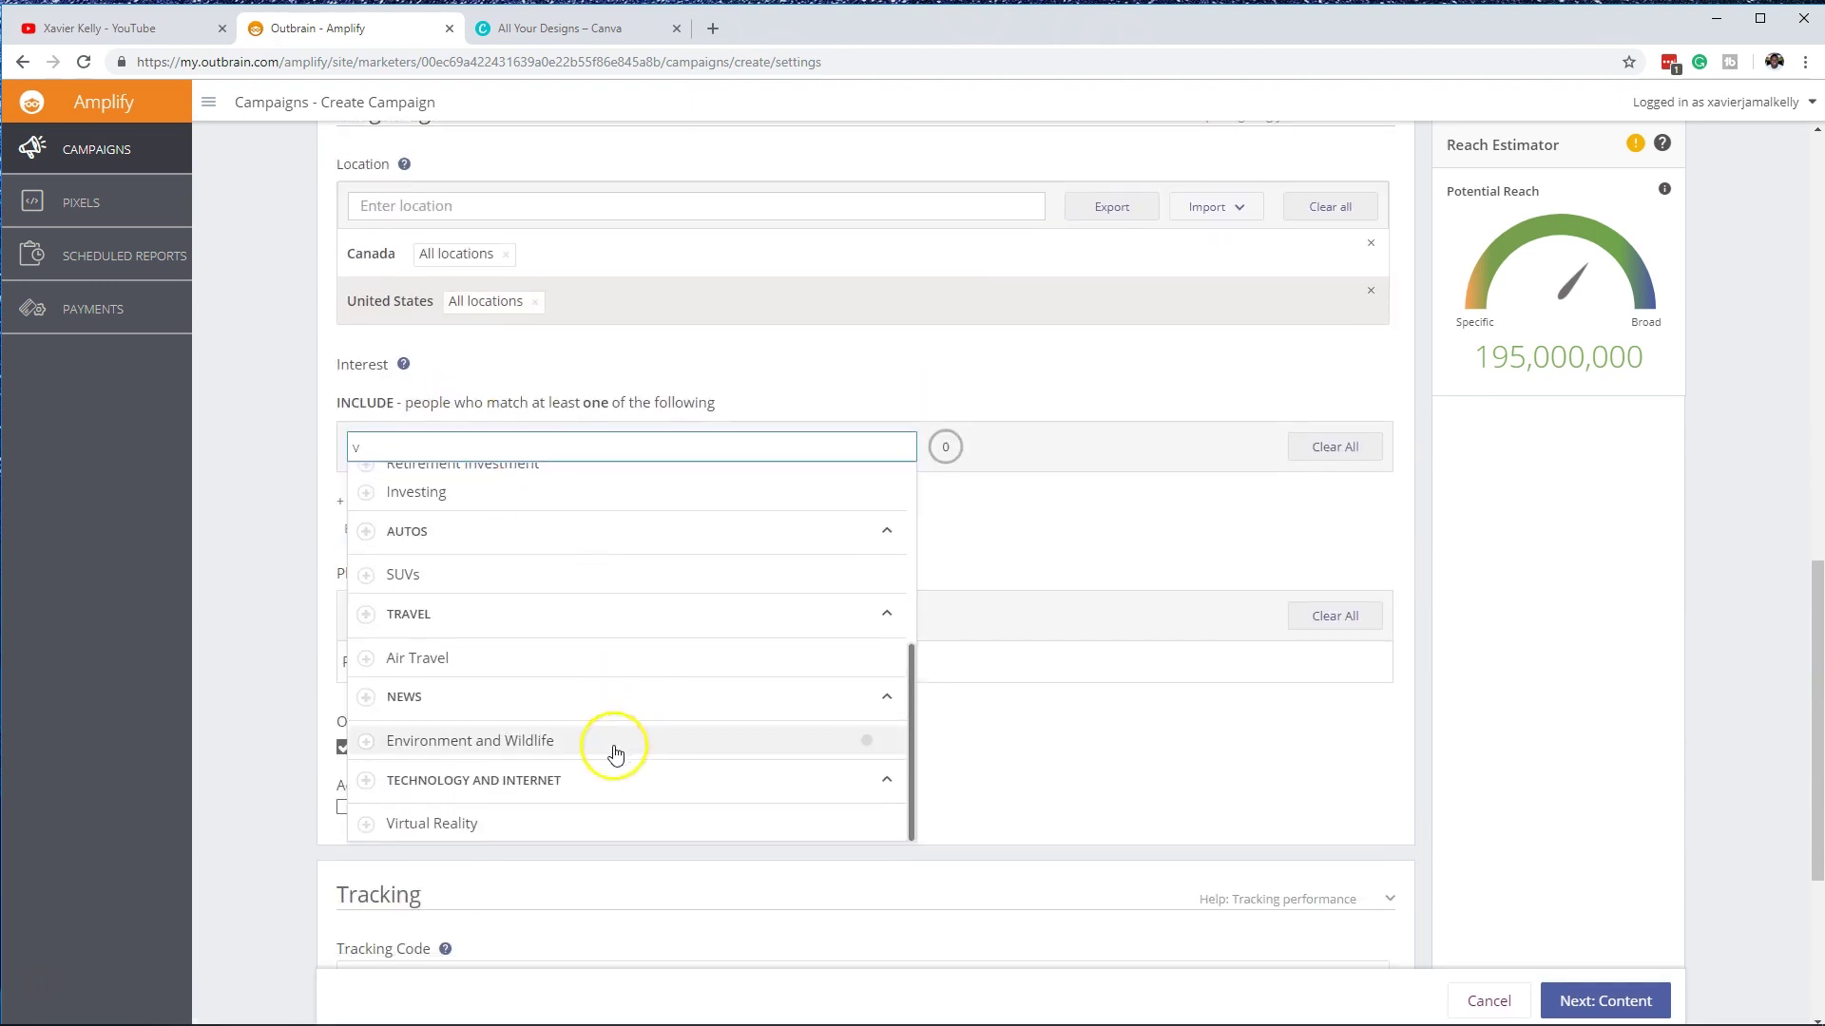
scroll(476, 692, "down", 1)
left_click(375, 685)
scroll(493, 659, "down", 2)
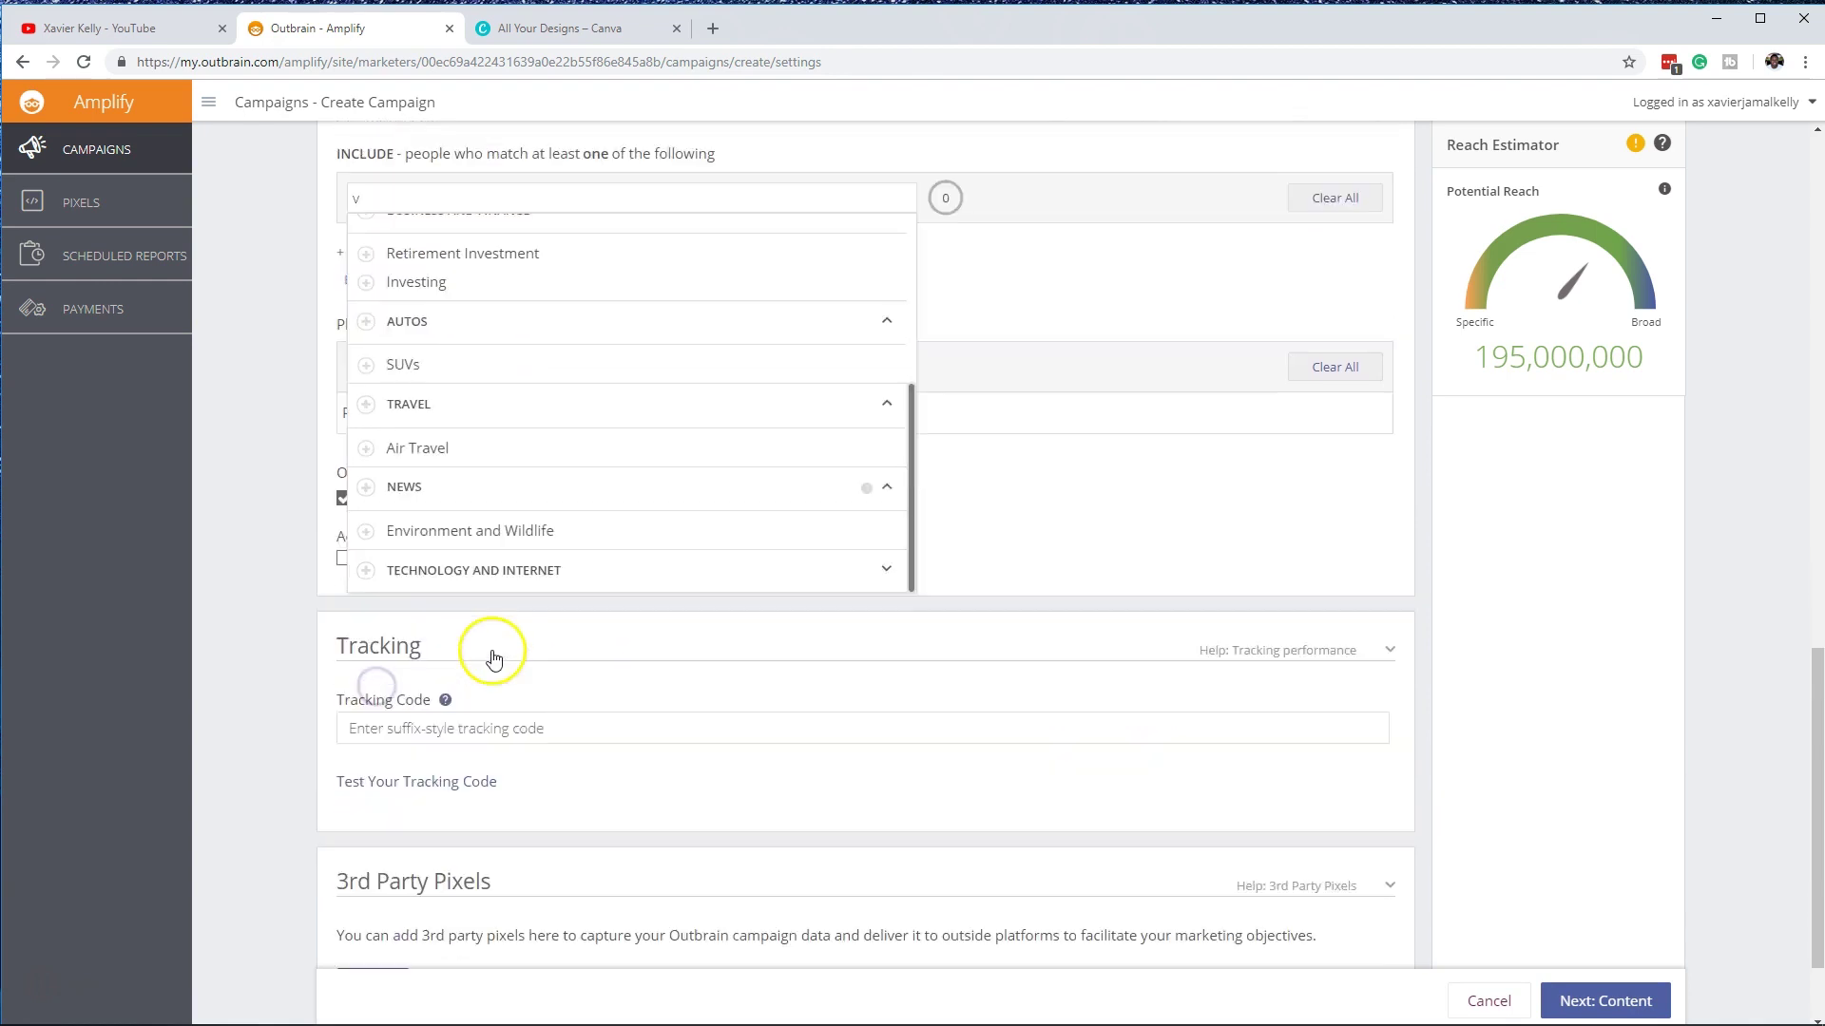
scroll(447, 570, "down", 2)
left_click(364, 426)
scroll(475, 437, "down", 1)
left_click(368, 400)
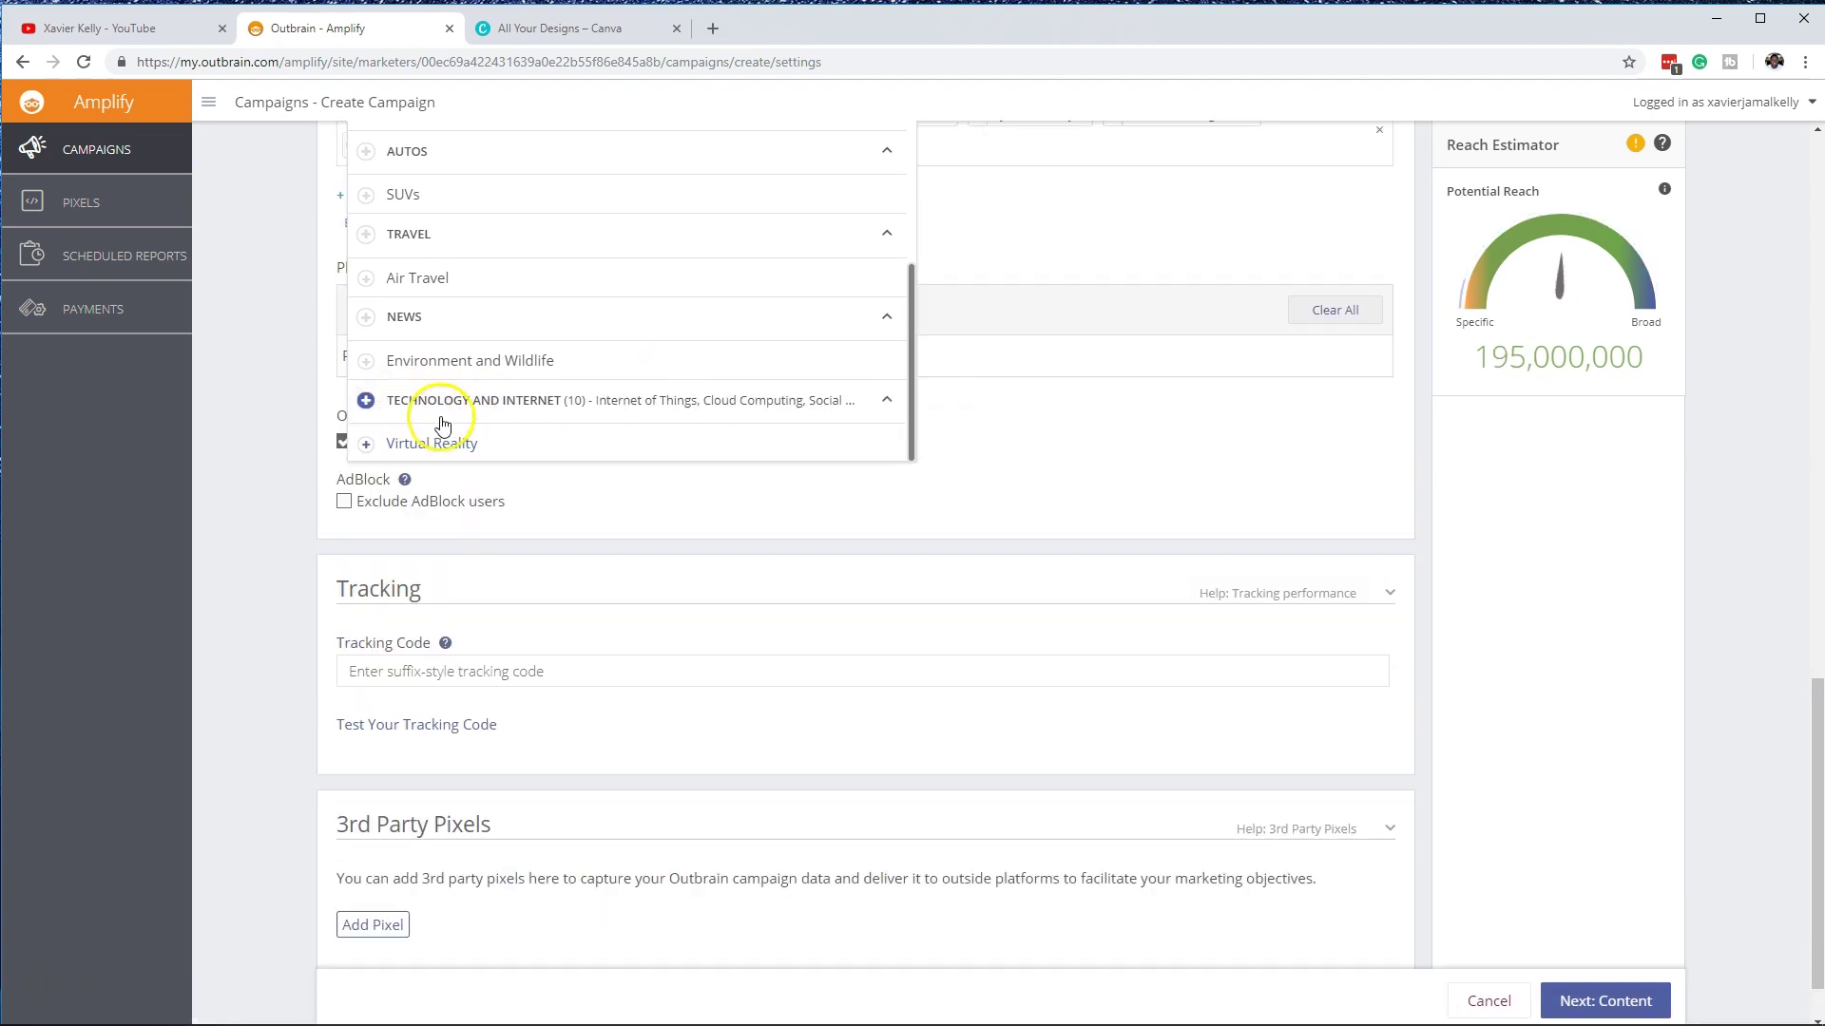
Step: Add and then remove the Electronics category, leaving Technology and Internet selected
scroll(429, 397, "up", 1)
scroll(430, 397, "up", 1)
scroll(427, 396, "down", 1)
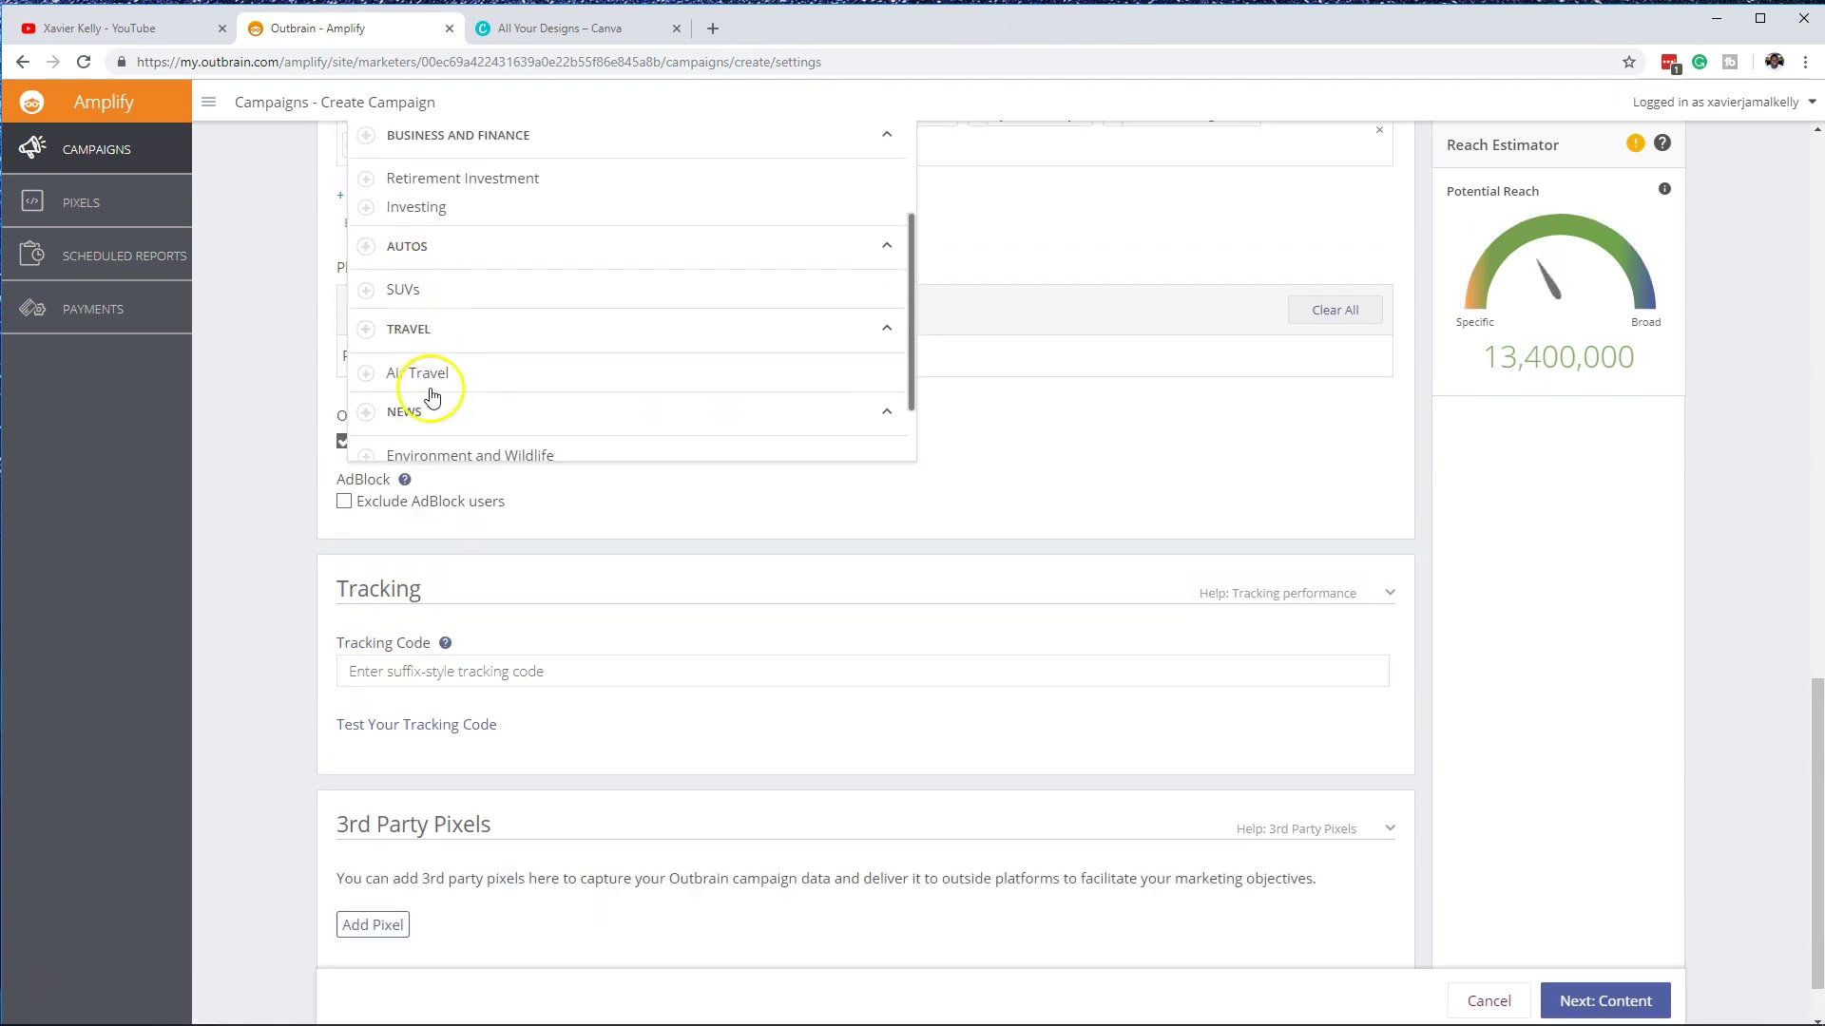
scroll(442, 383, "up", 3)
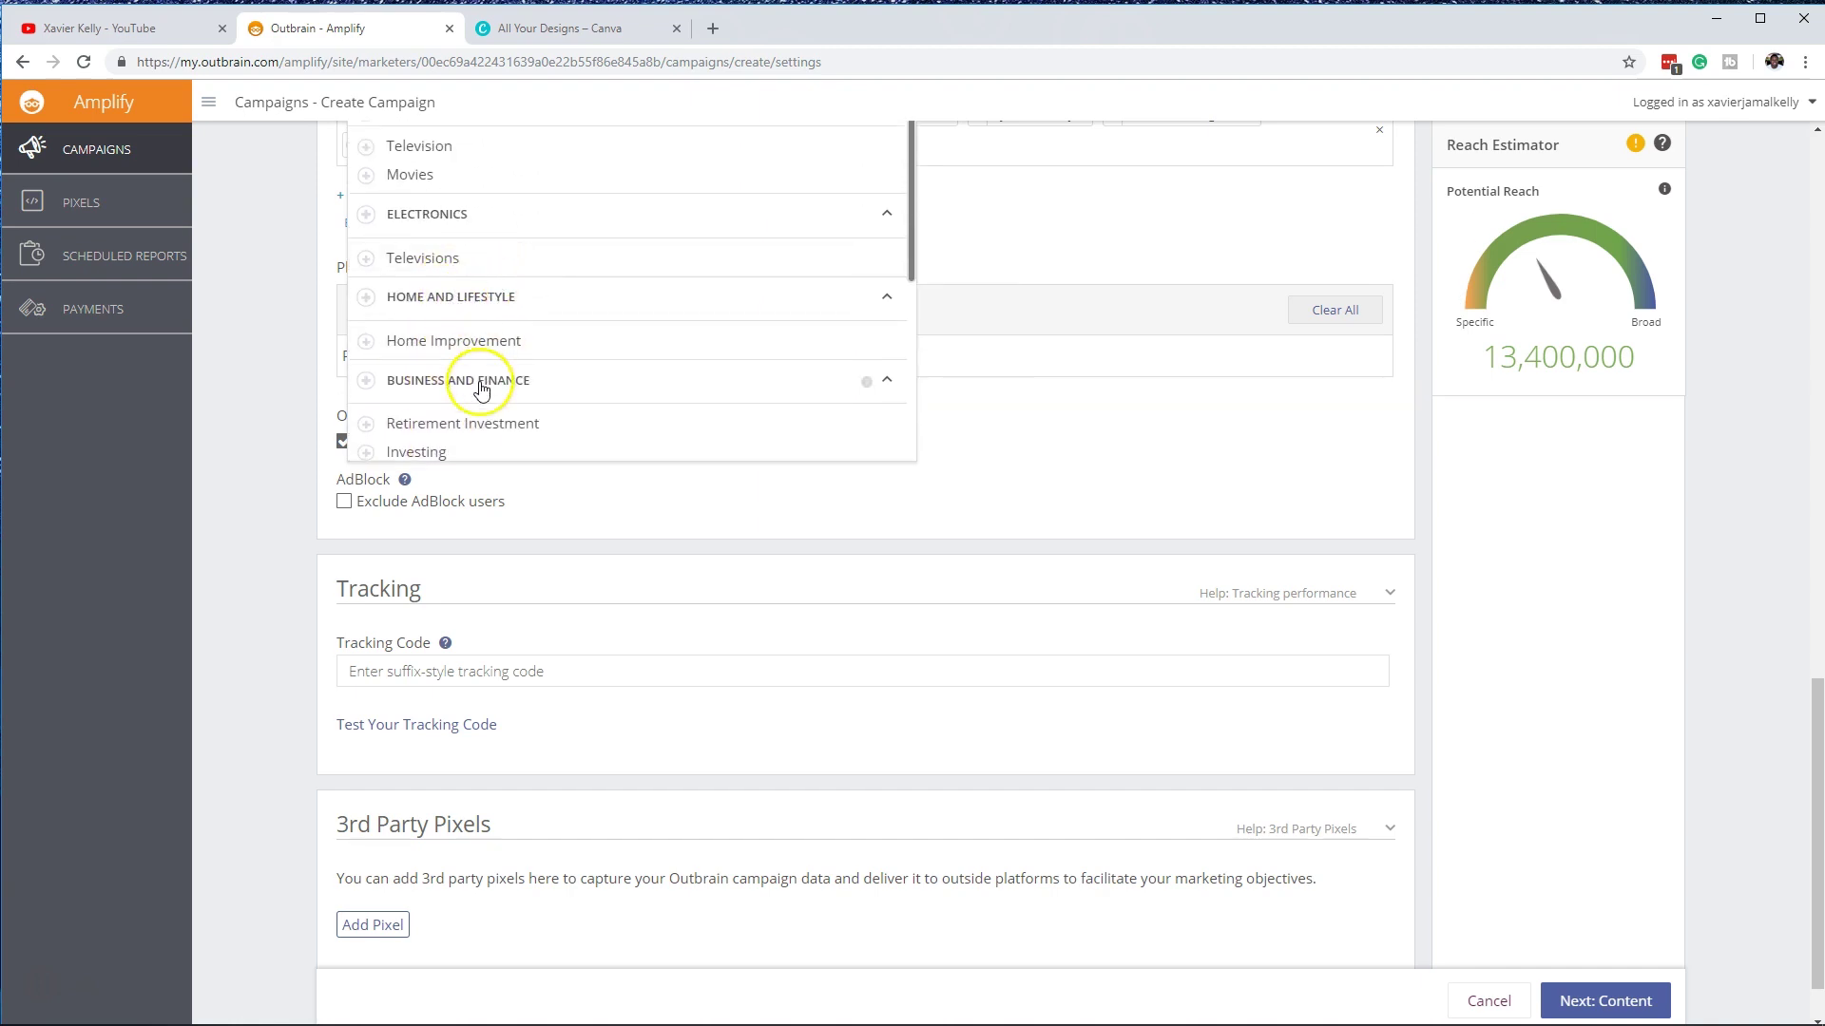
scroll(492, 381, "down", 1)
scroll(490, 378, "down", 1)
scroll(456, 342, "down", 2)
scroll(437, 302, "up", 3)
scroll(761, 237, "up", 3)
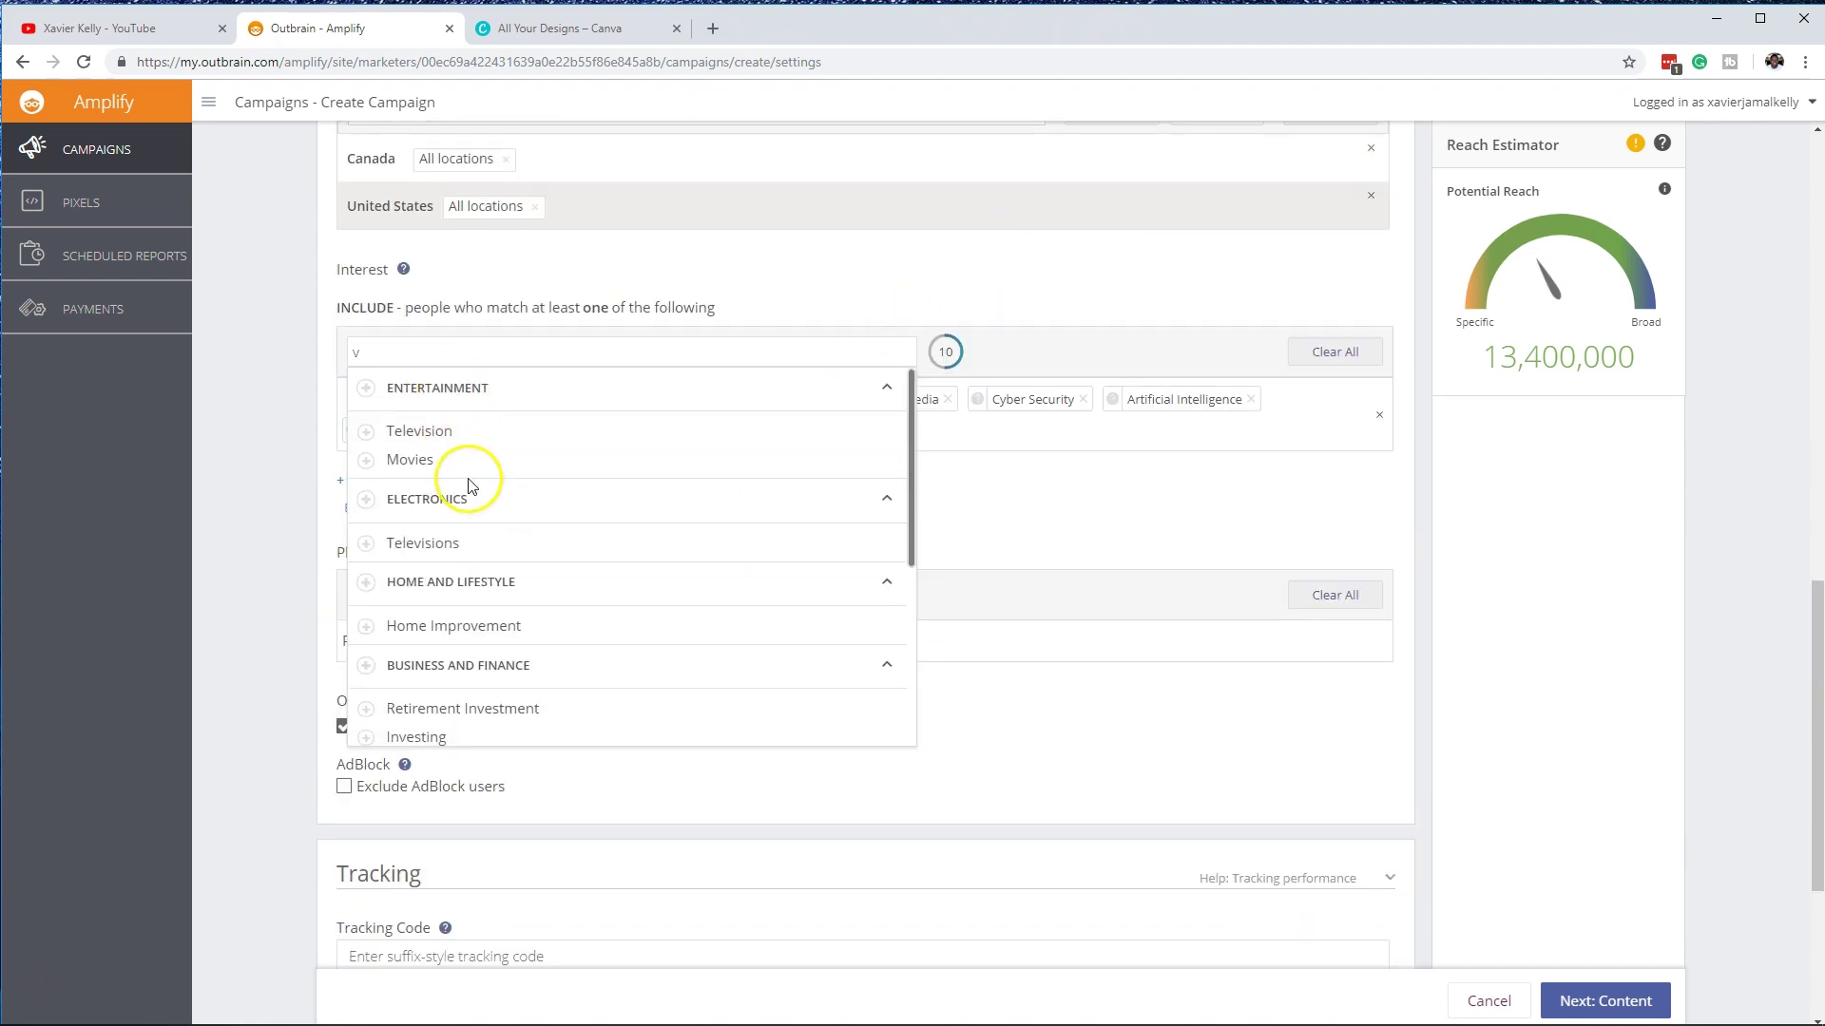
scroll(437, 456, "down", 1)
left_click(380, 411)
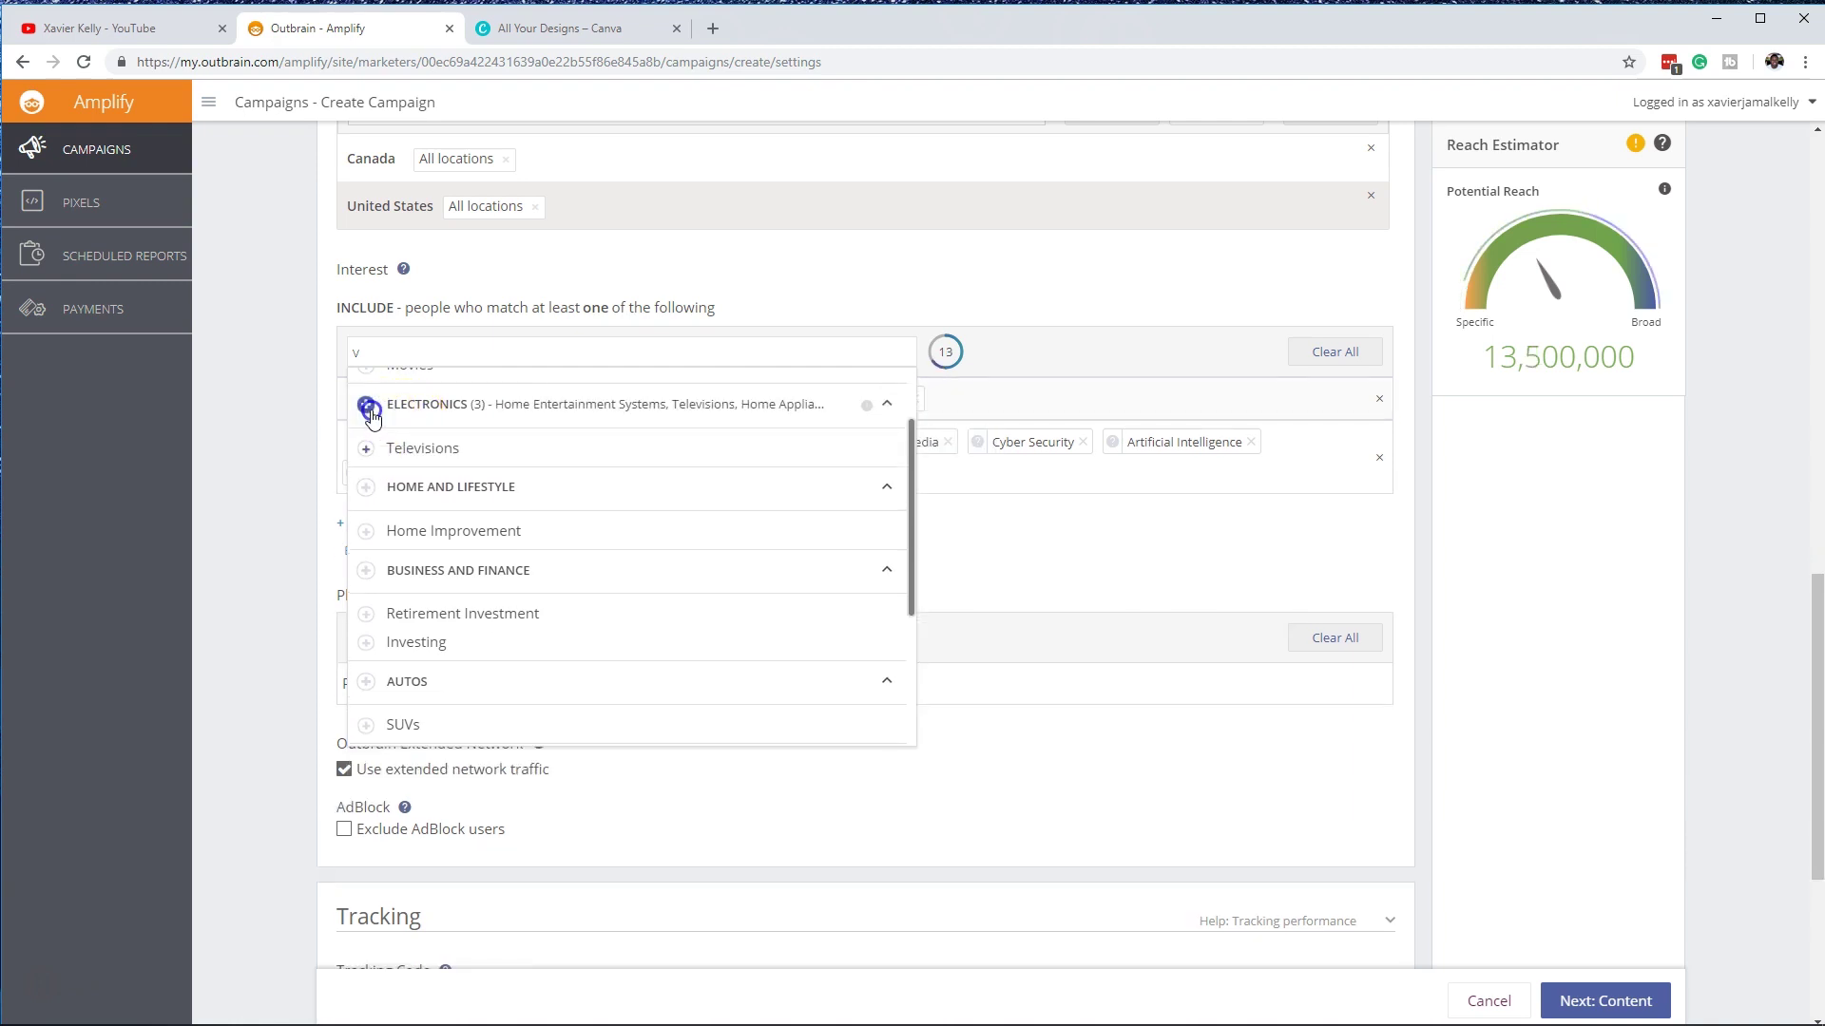
left_click(370, 410)
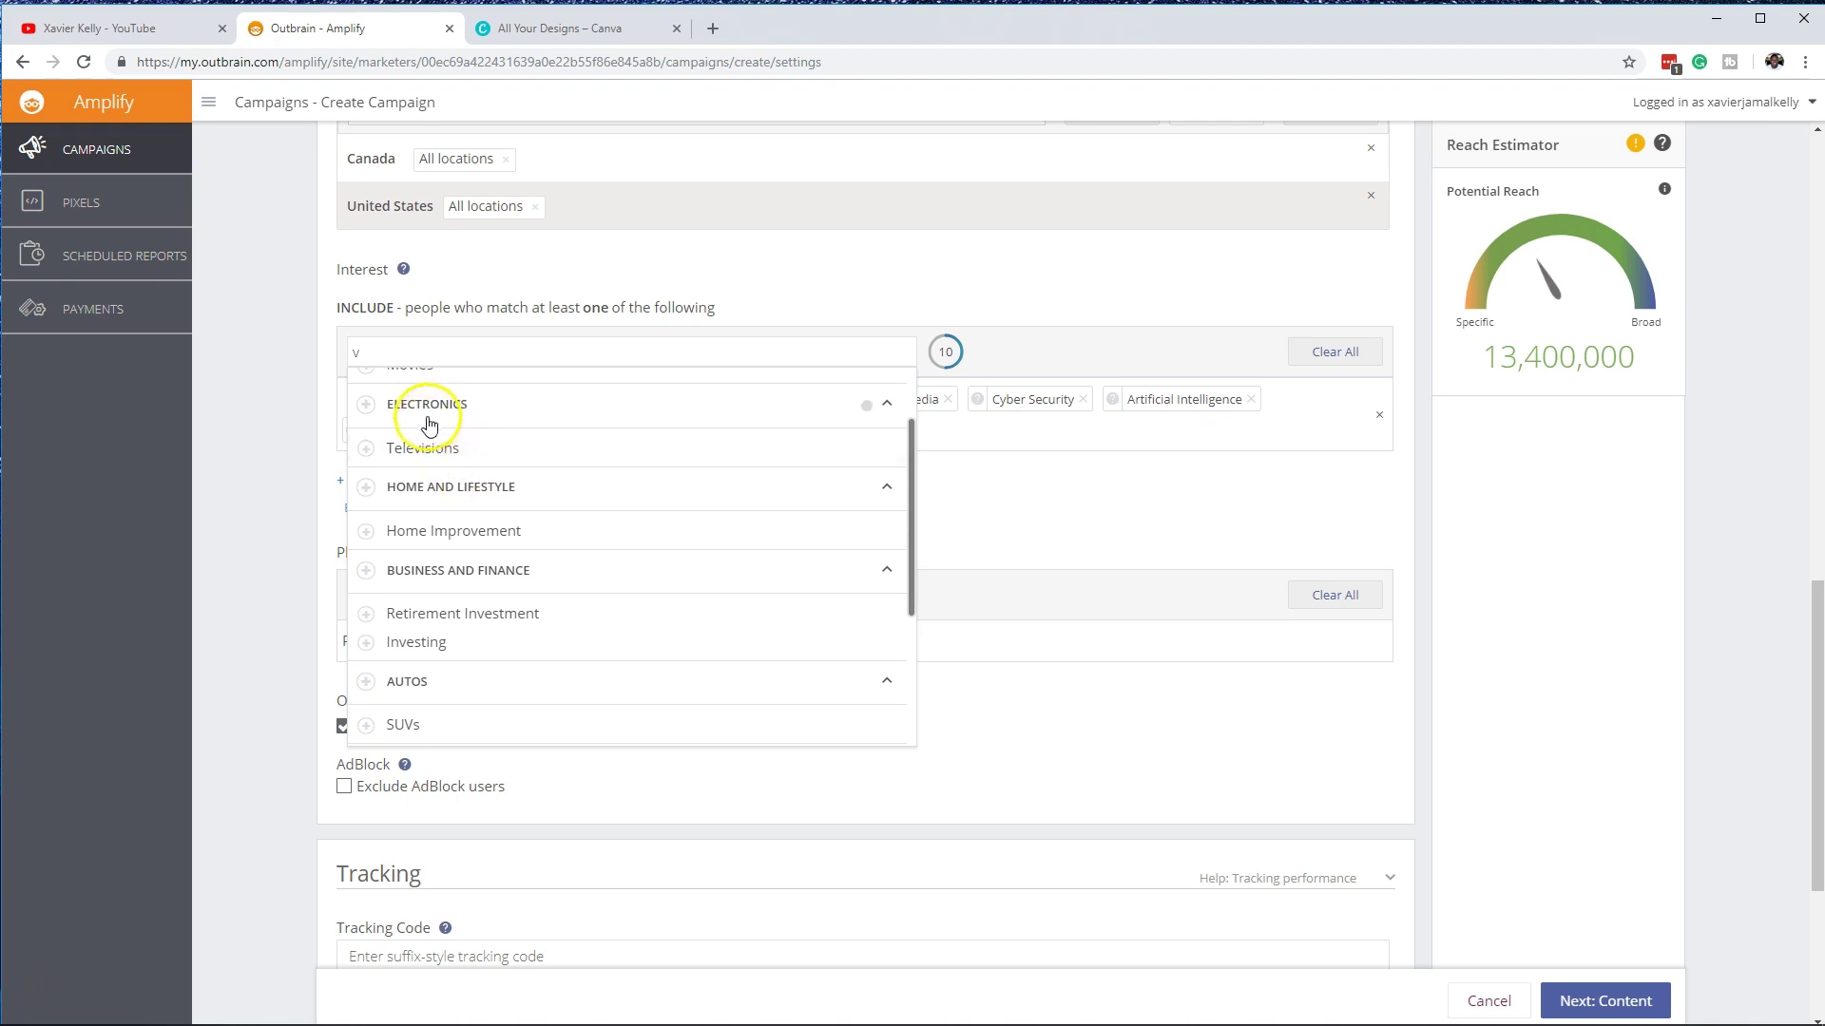
scroll(407, 489, "down", 1)
scroll(407, 489, "down", 4)
scroll(409, 484, "down", 1)
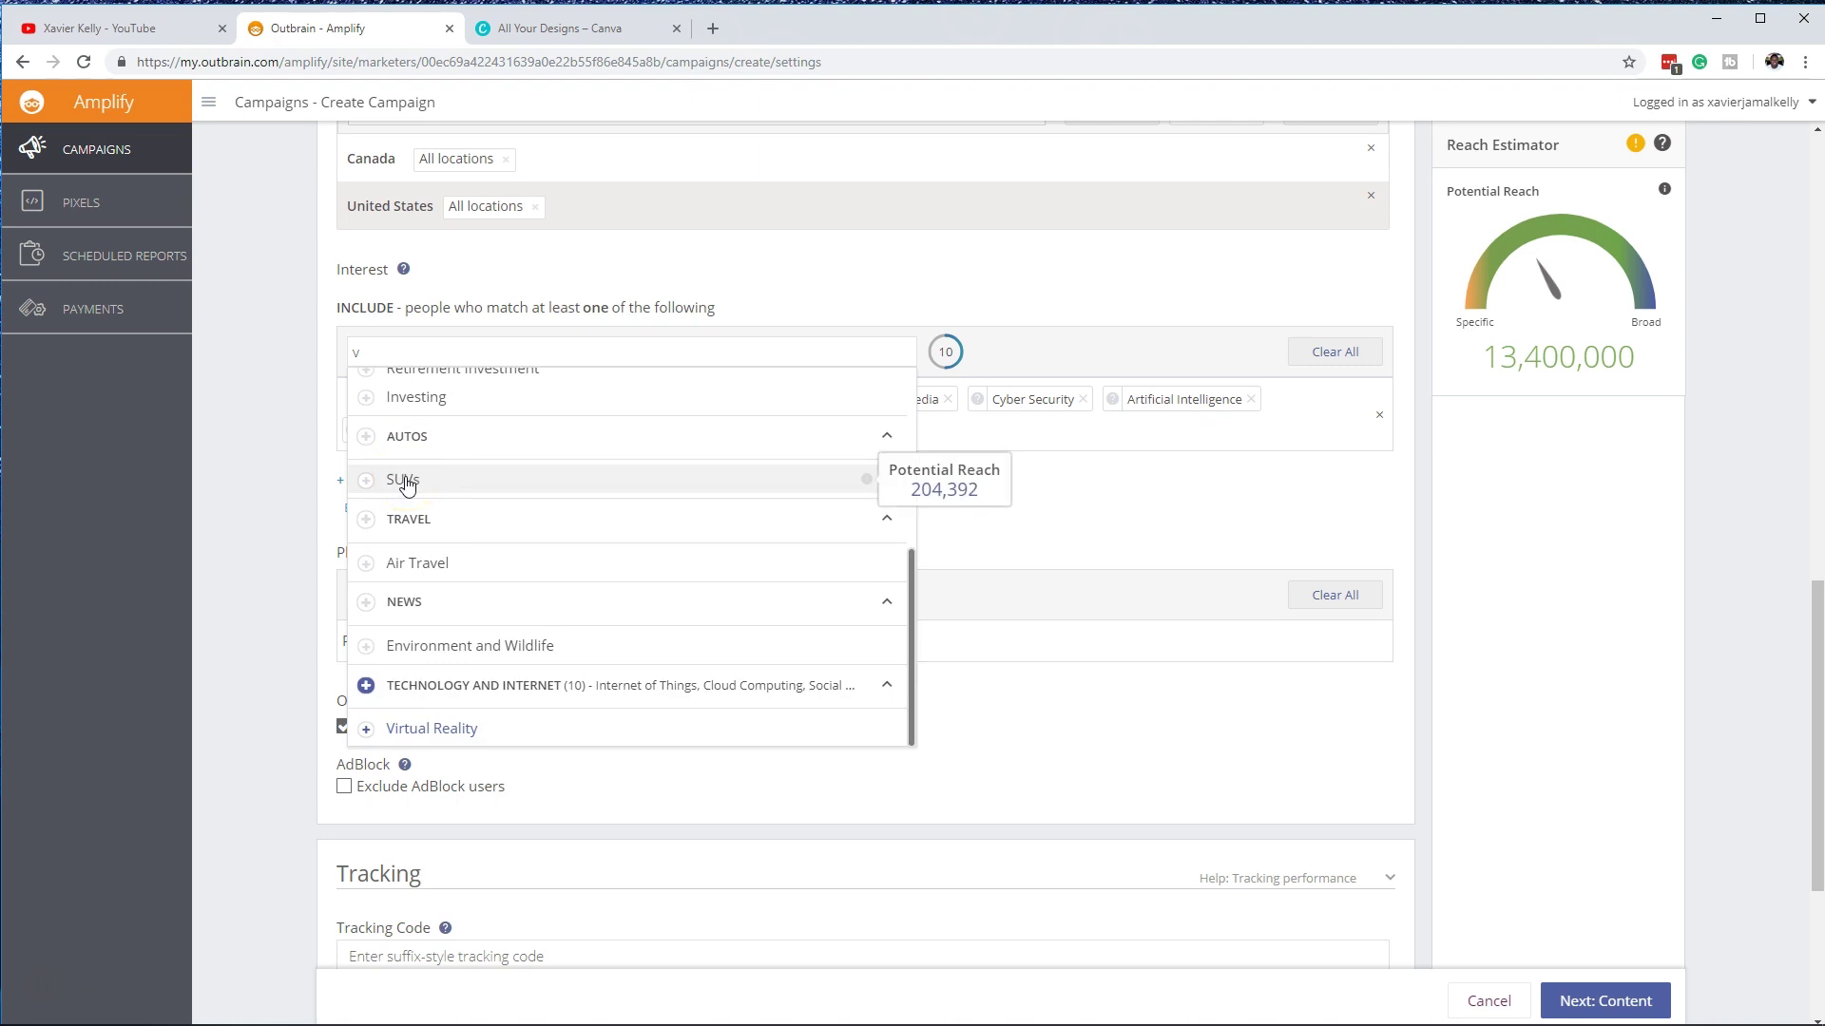
scroll(428, 530, "down", 2)
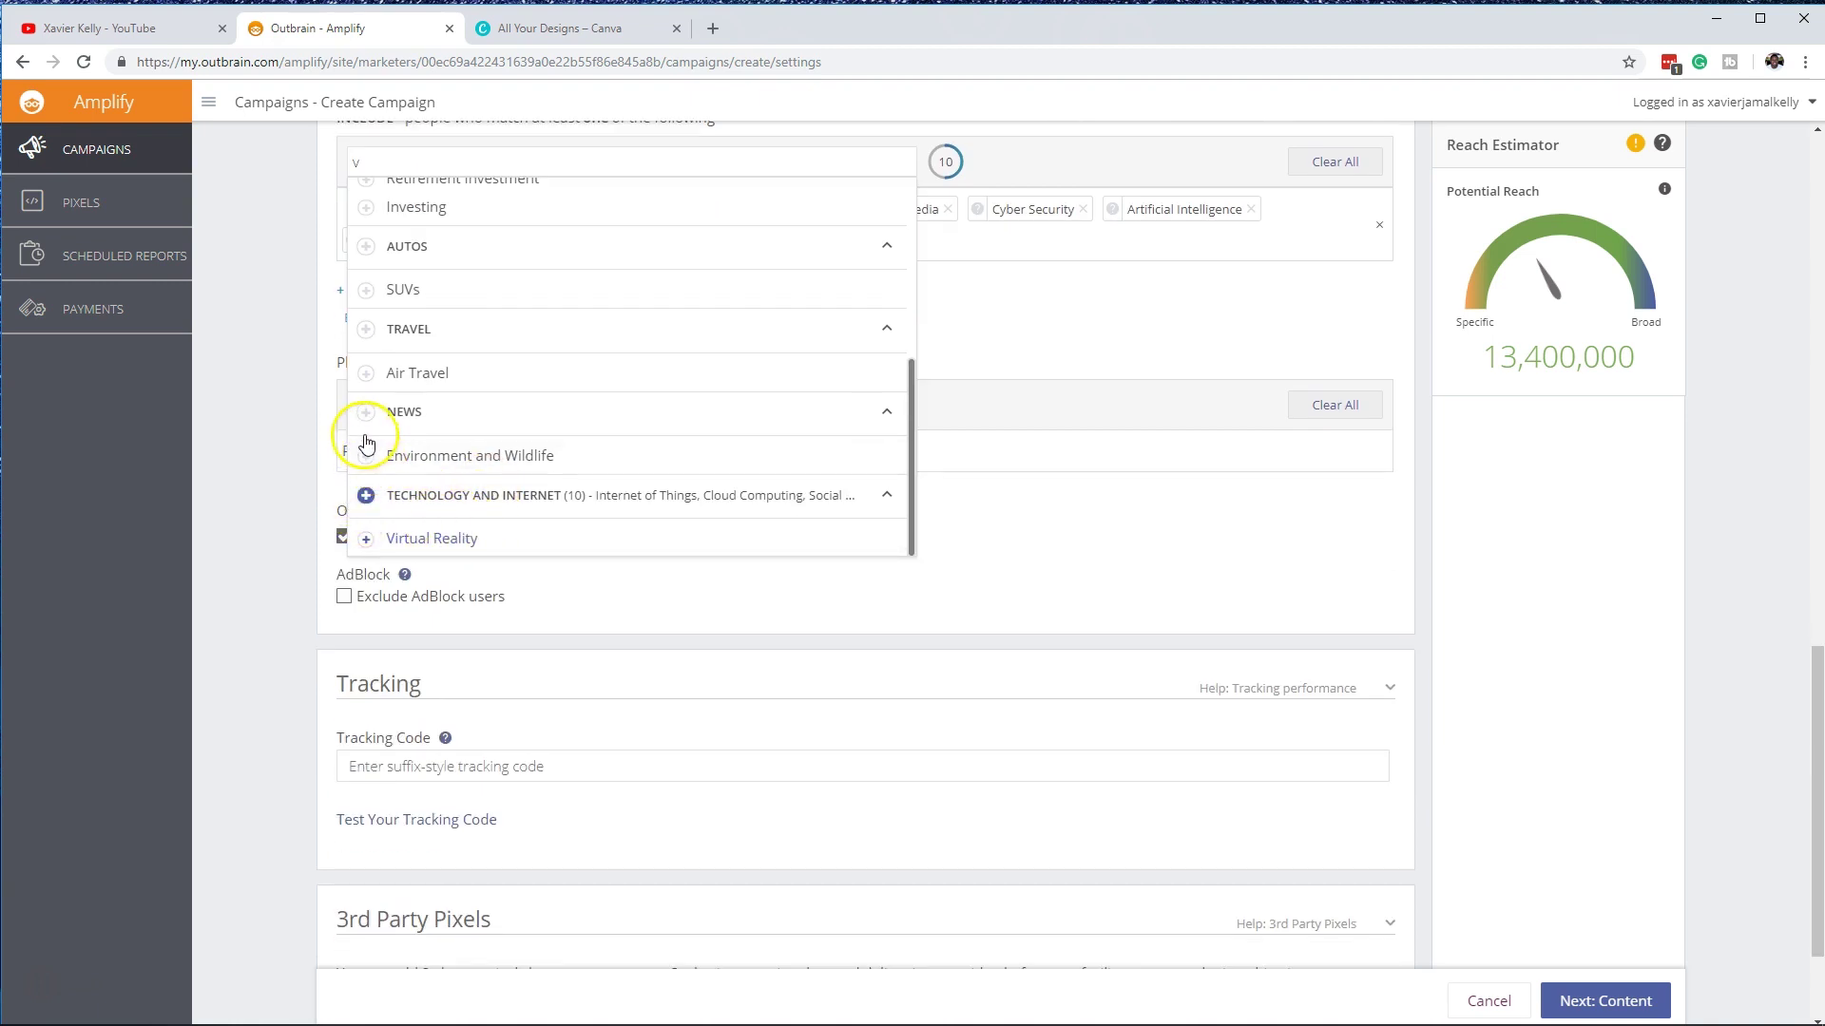
scroll(371, 445, "up", 2)
mouse_move(396, 445)
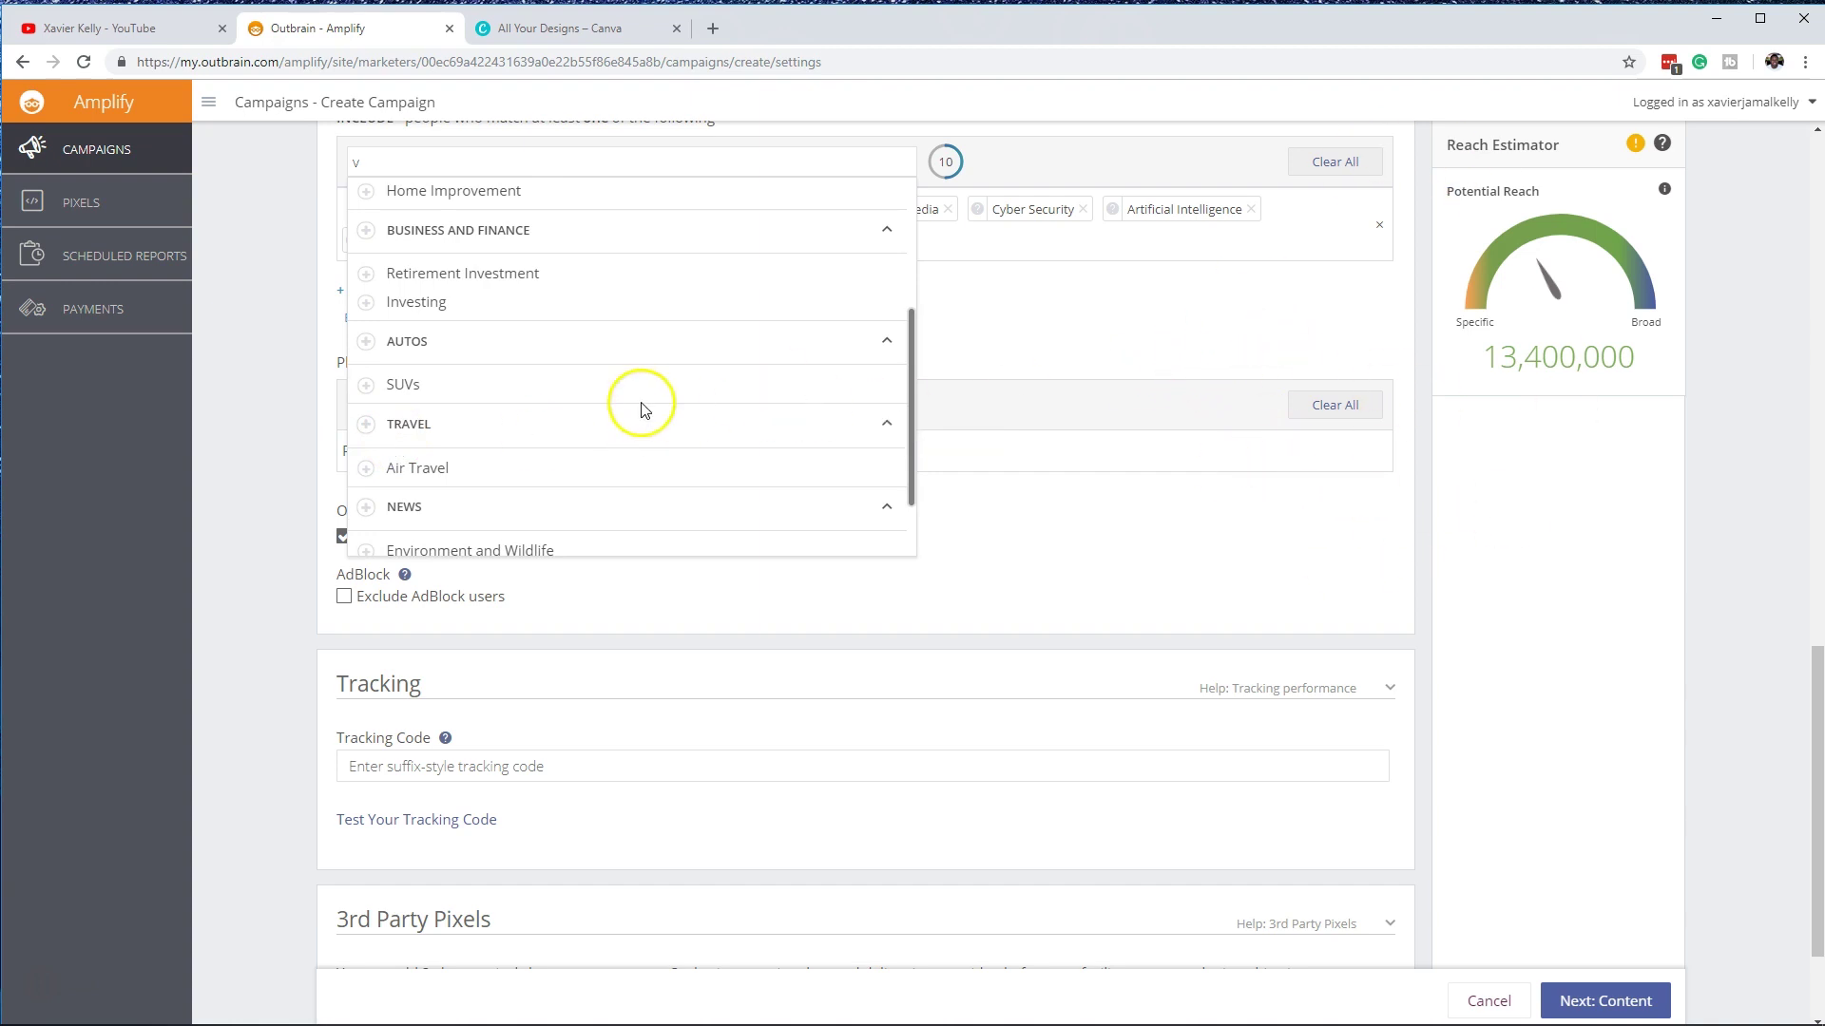
scroll(571, 418, "up", 2)
scroll(528, 411, "up", 1)
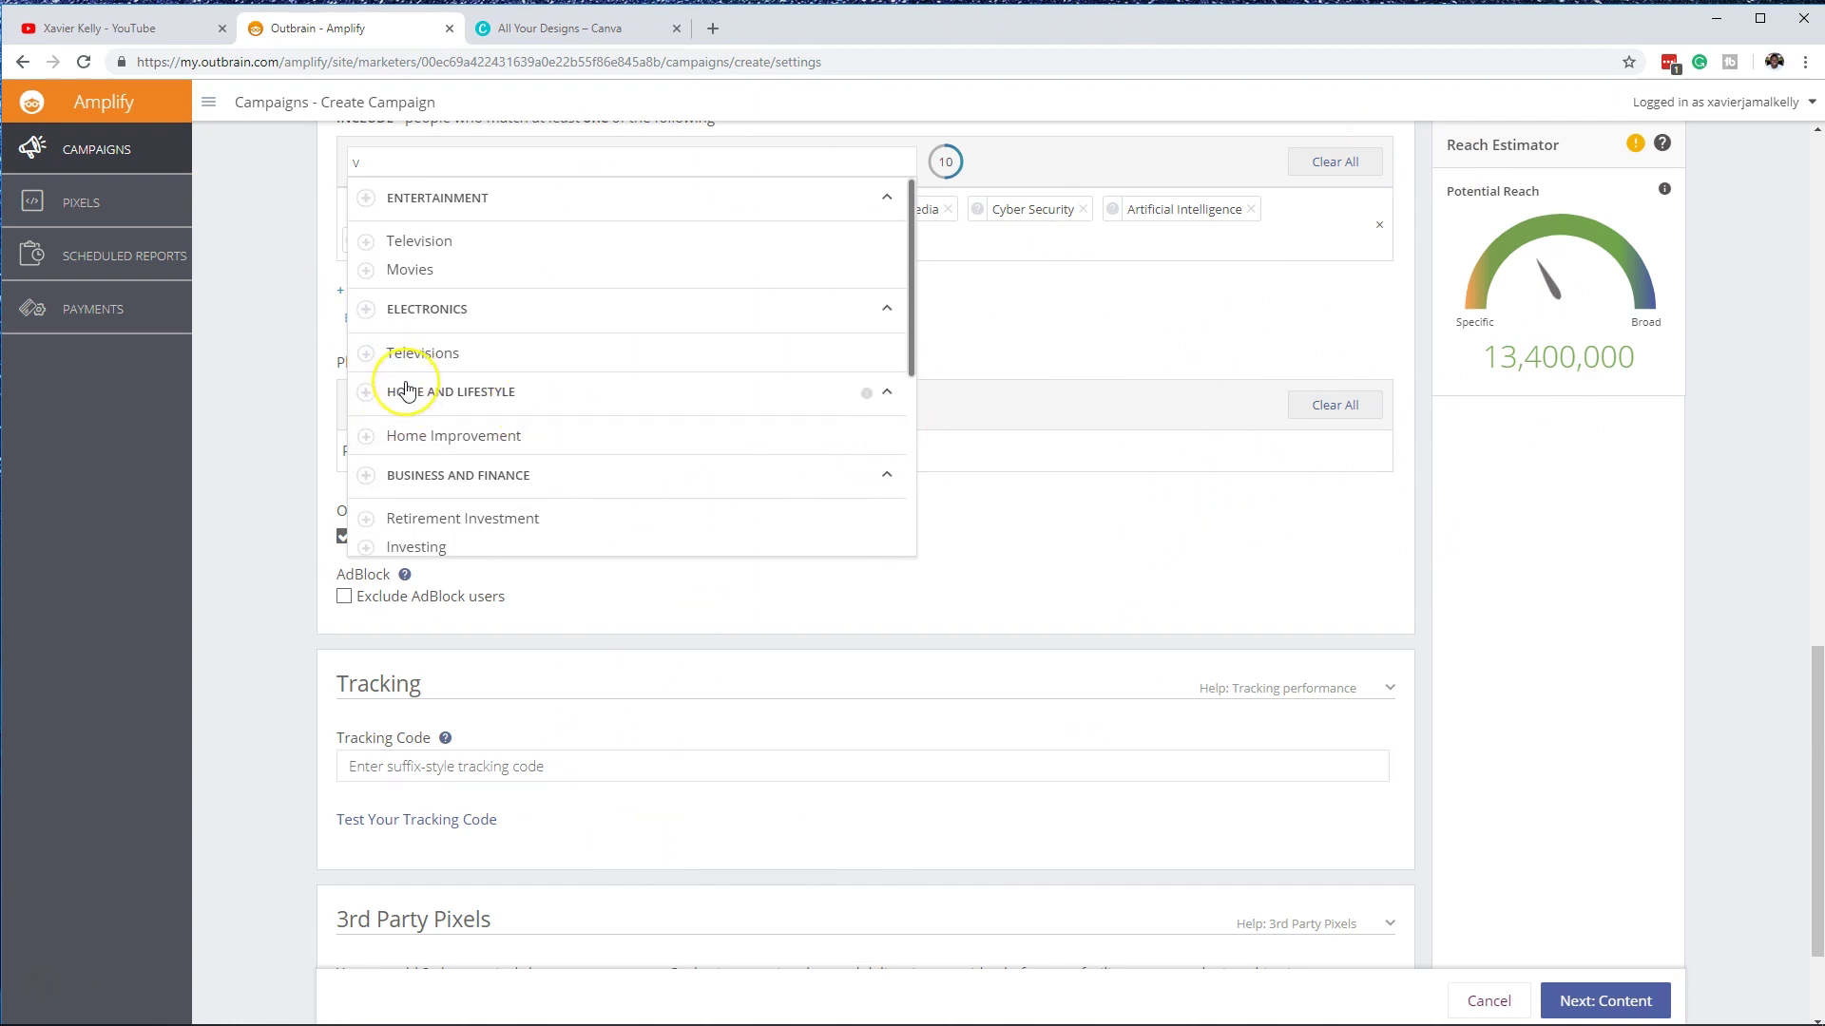
mouse_move(407, 391)
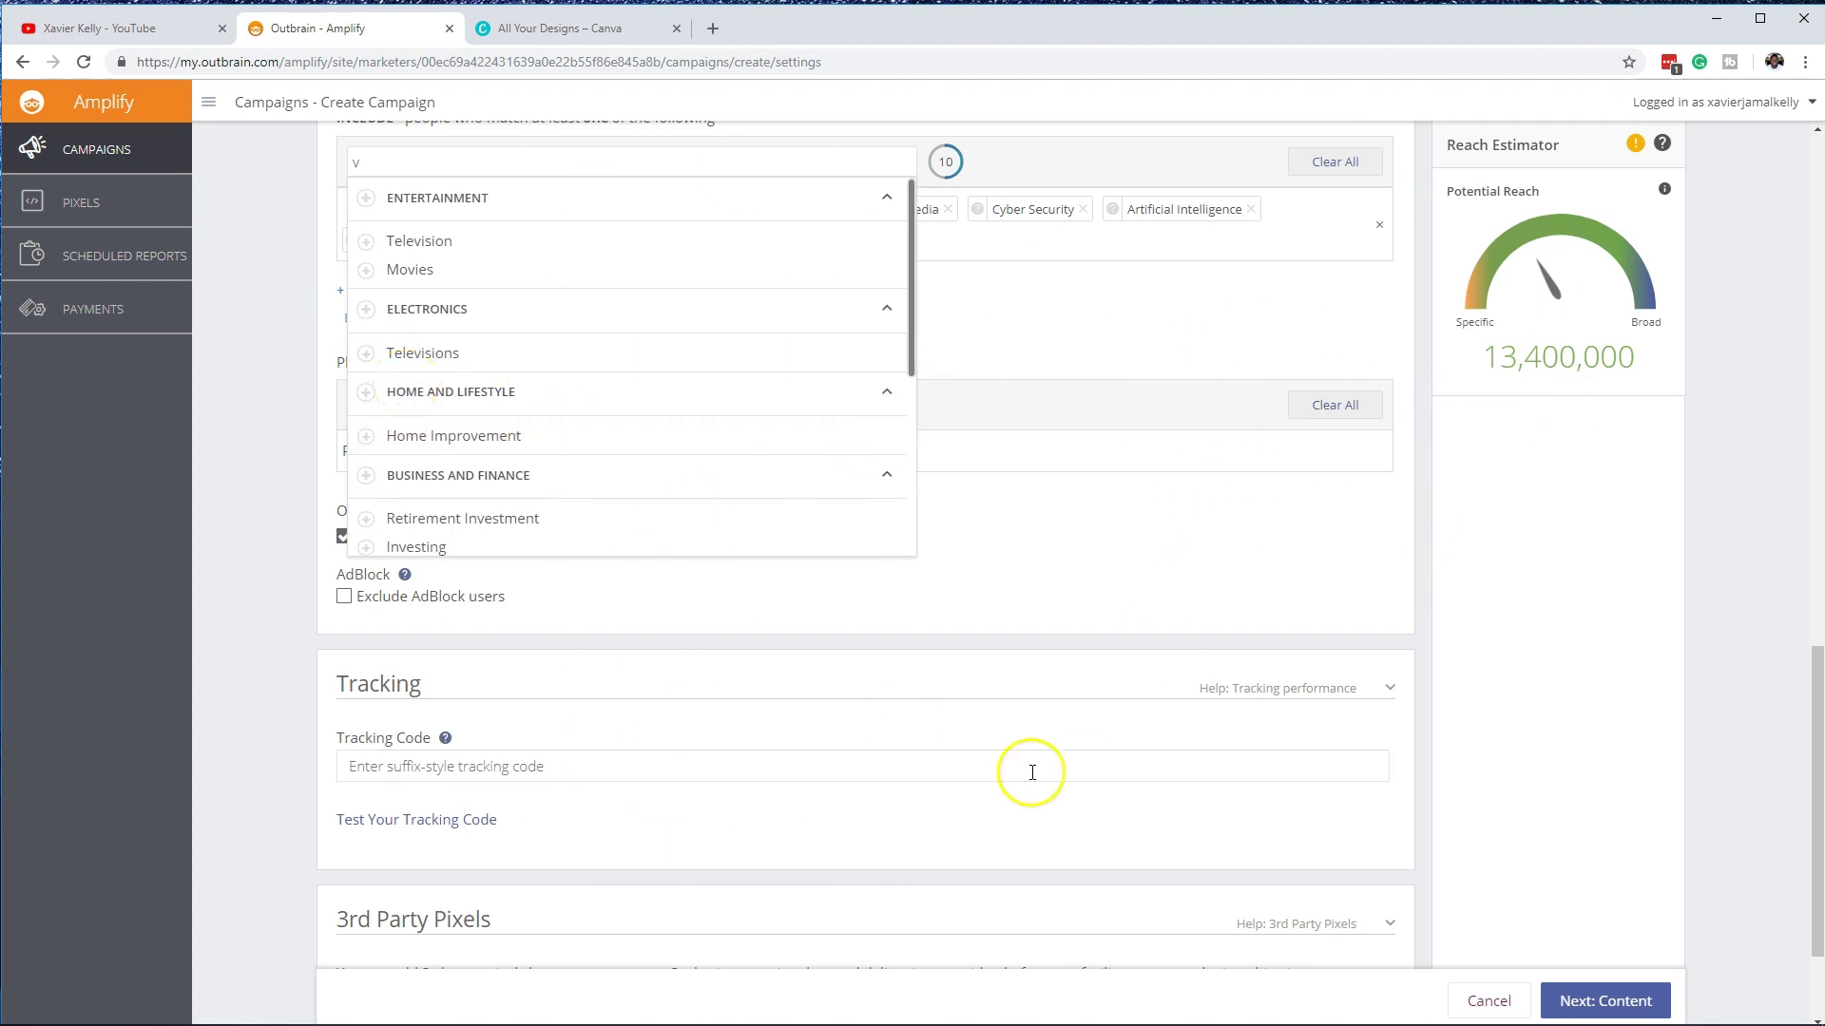
scroll(721, 640, "up", 2)
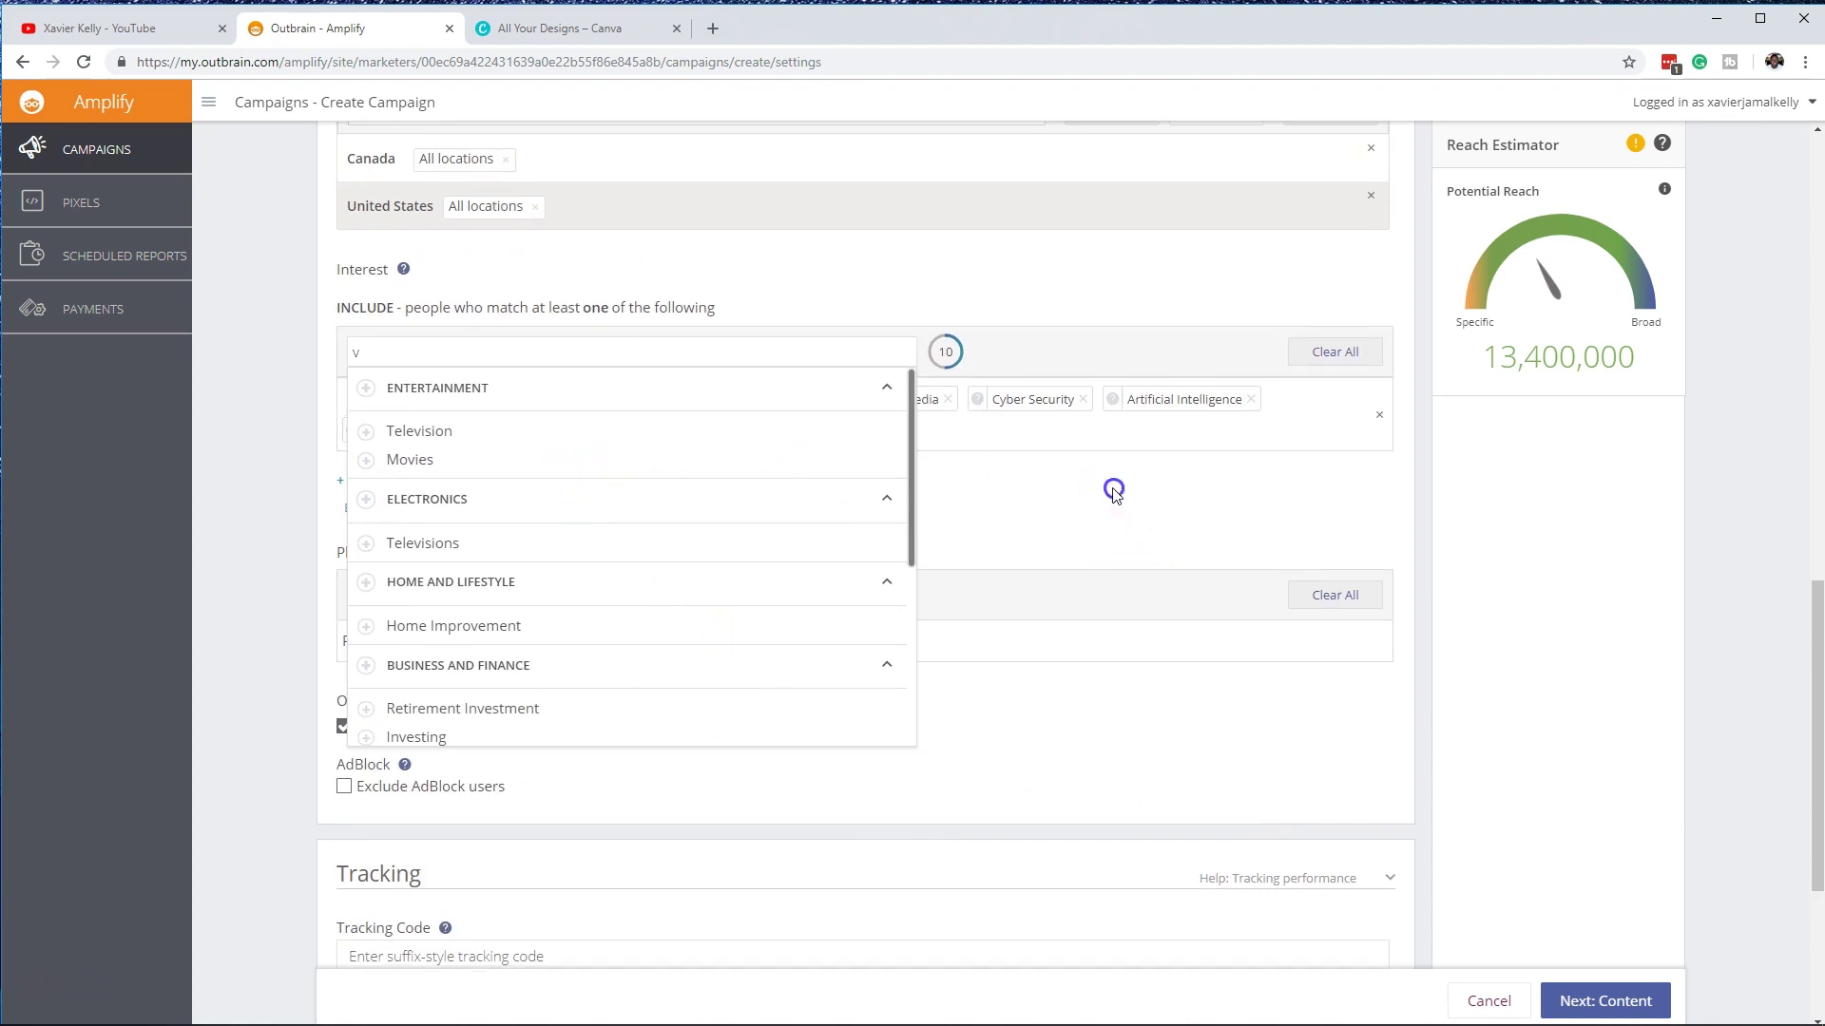
Step: Remove the Cyber Security, Artificial Intelligence, Cloud Computing, Virtual Reality, Science and Mobile interests
left_click(1114, 494)
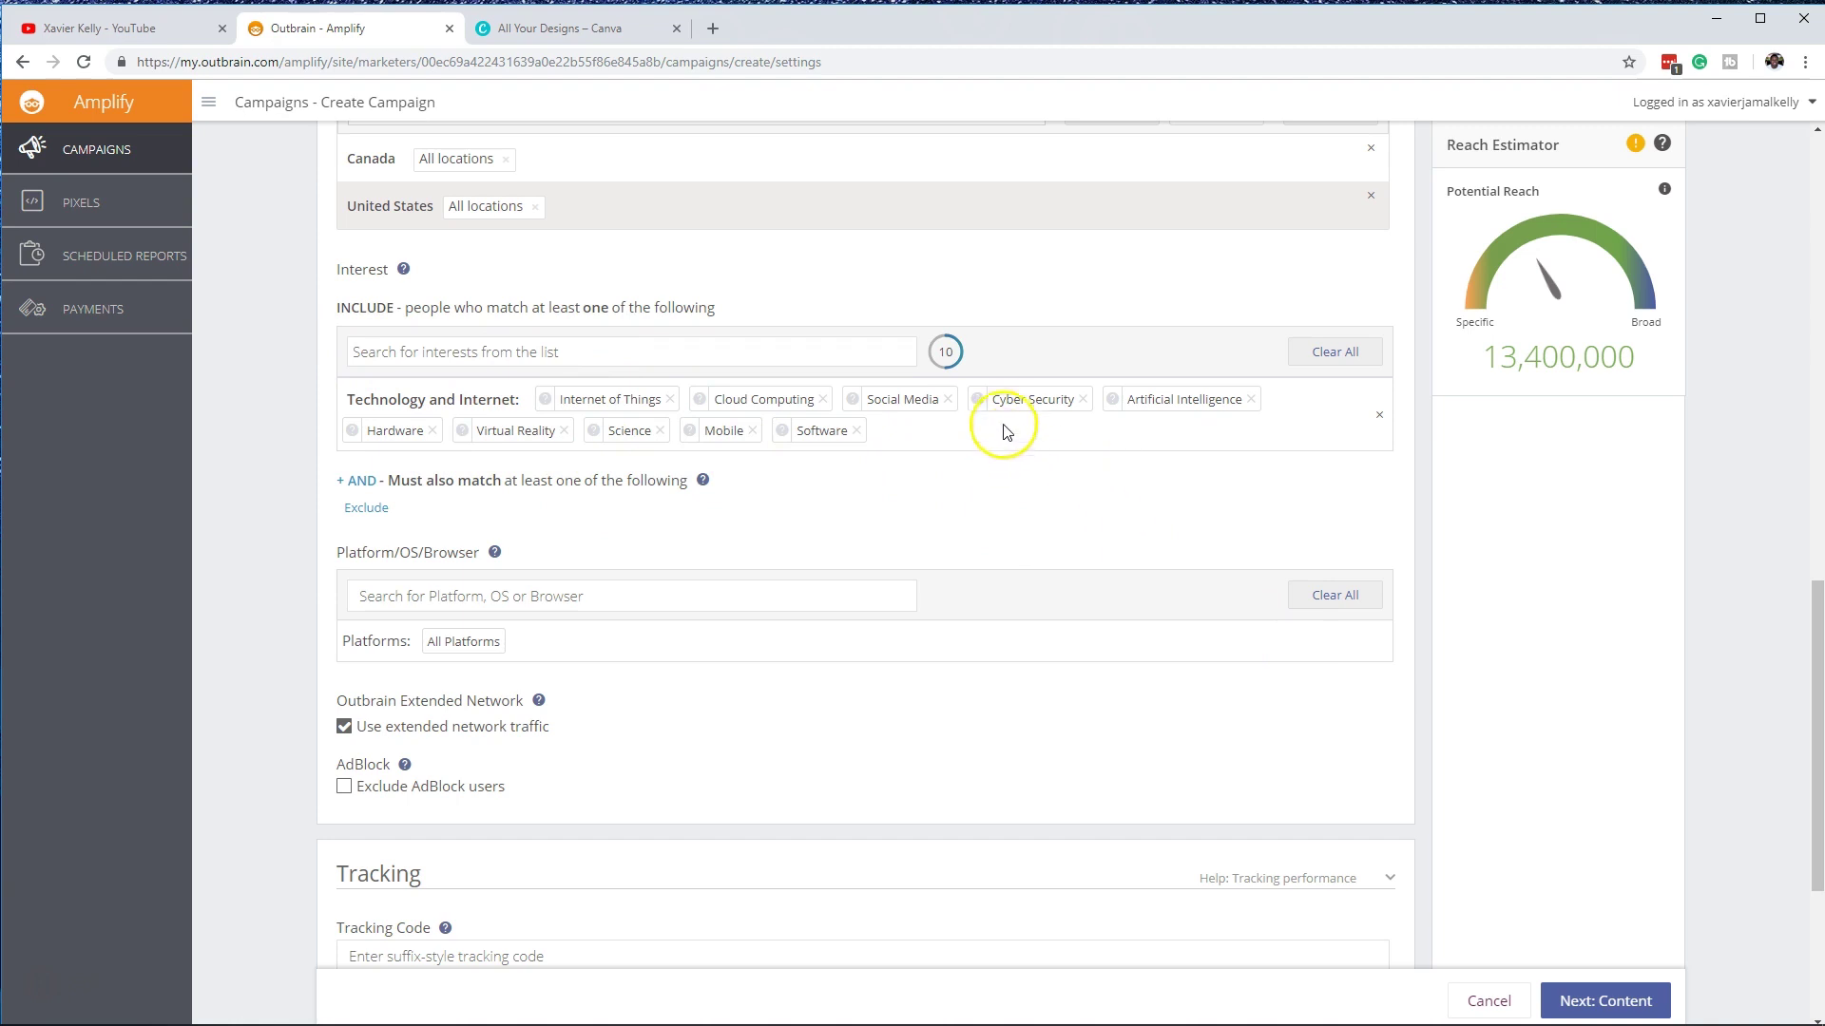
left_click(1084, 400)
left_click(1114, 400)
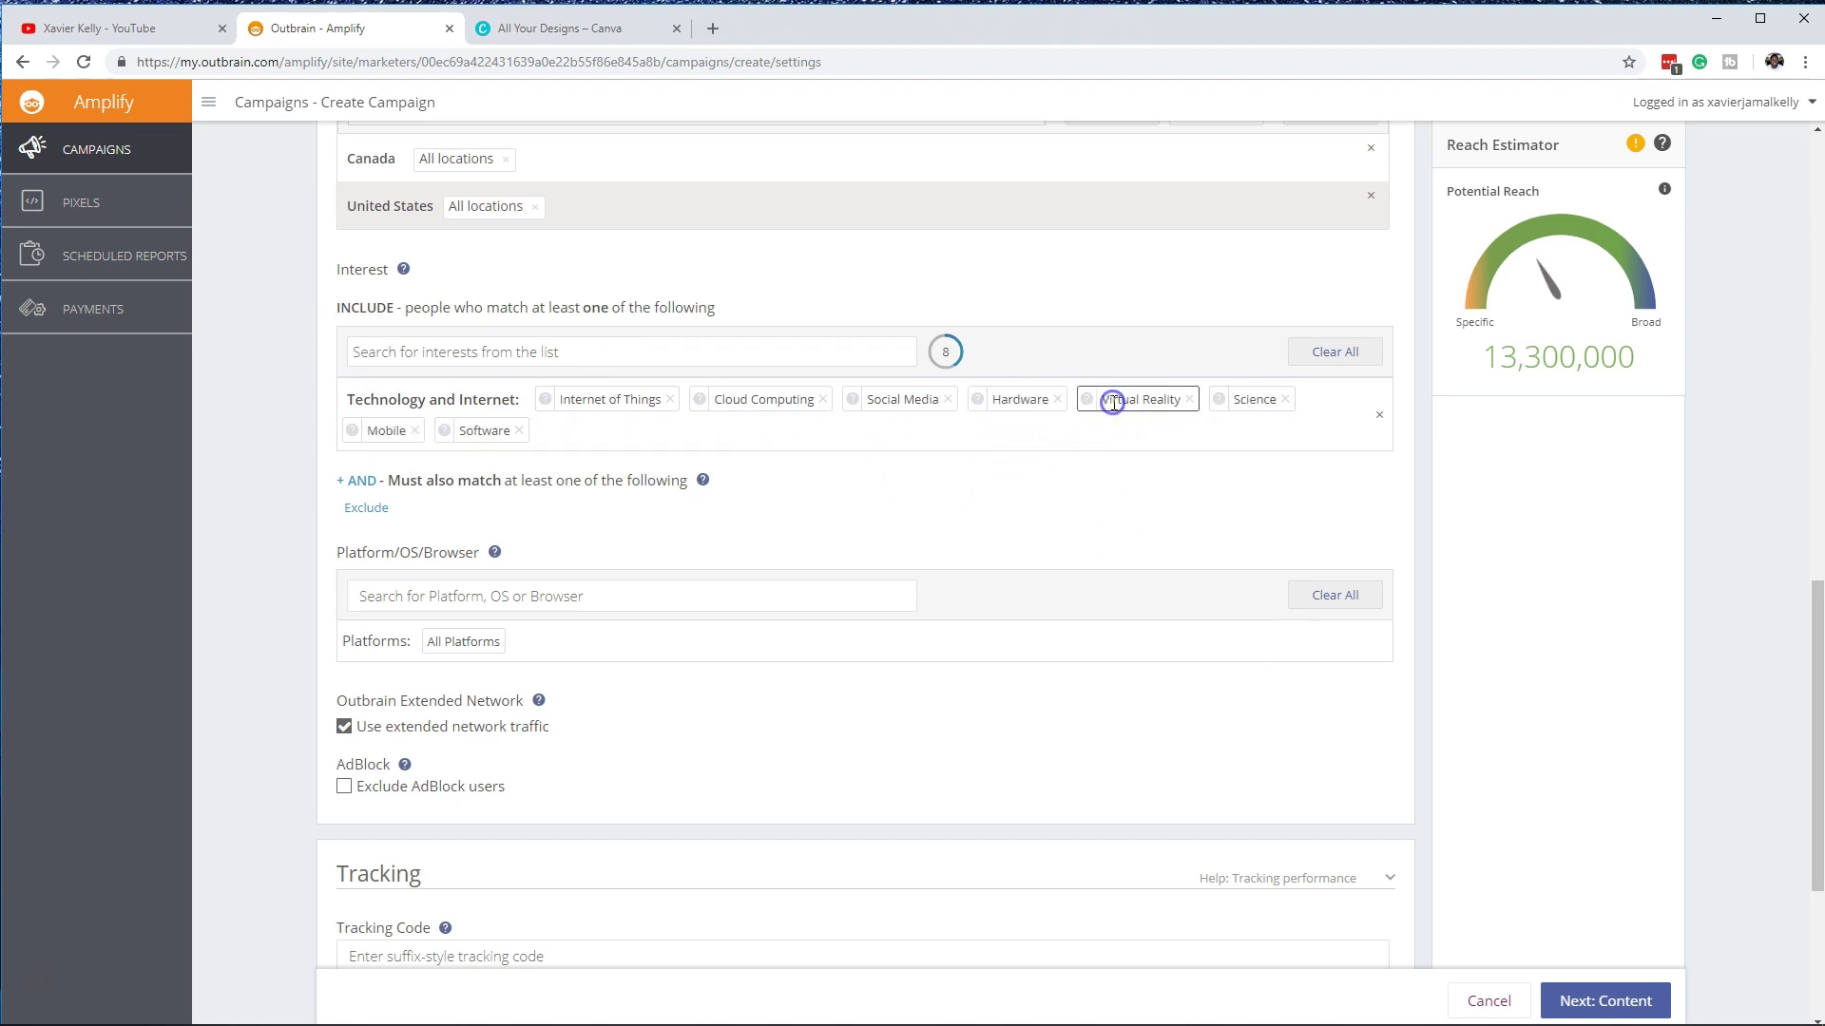
left_click(822, 403)
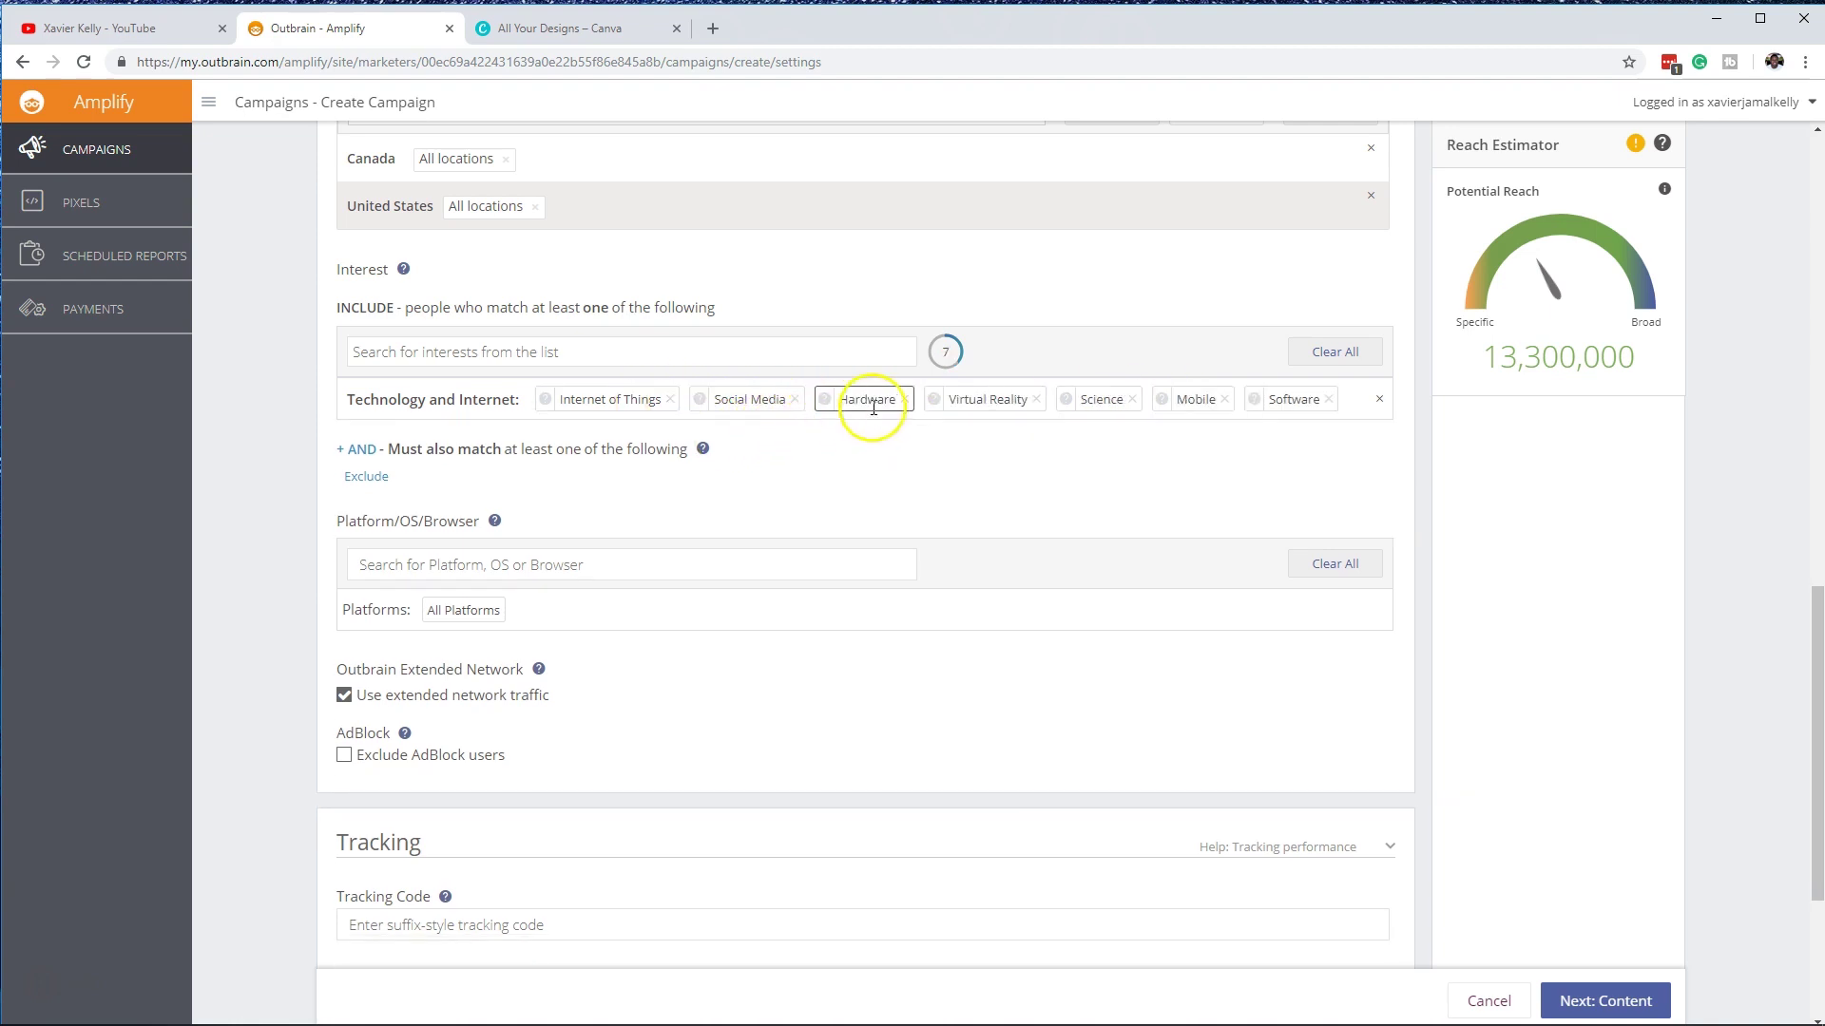
left_click(1037, 402)
left_click(1006, 401)
left_click(996, 400)
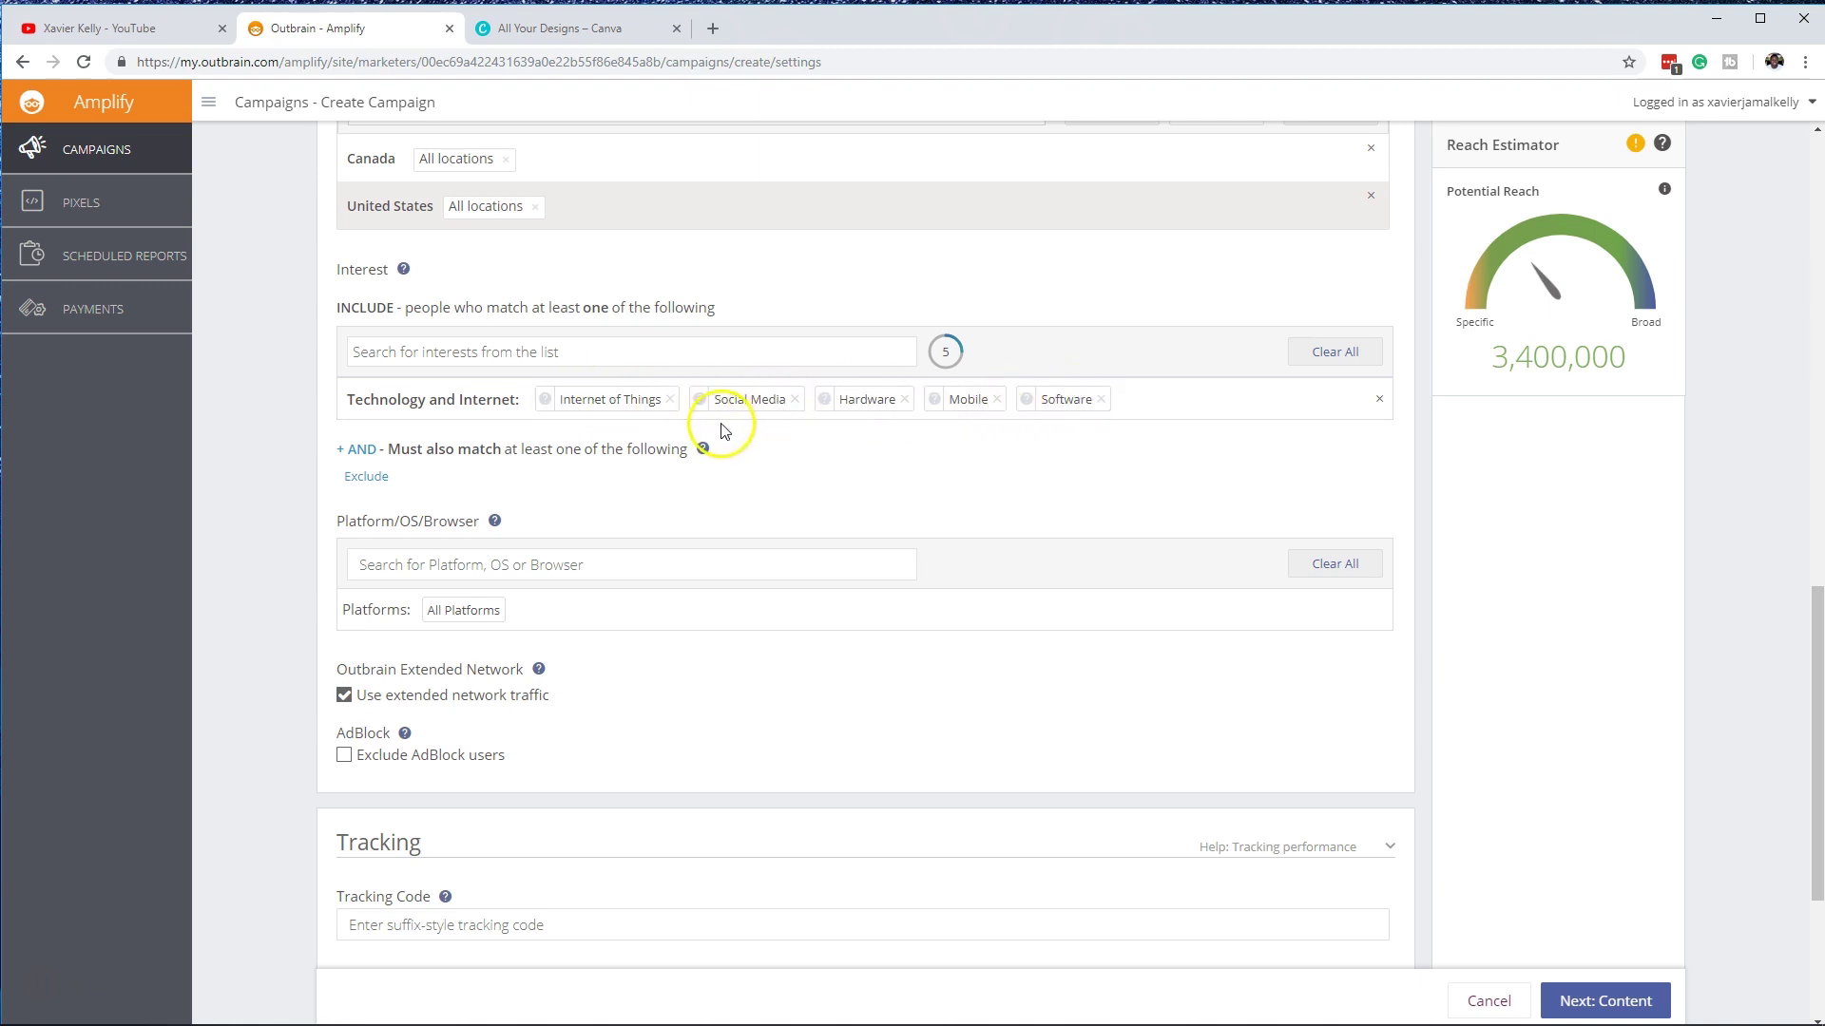
left_click(996, 400)
scroll(427, 480, "down", 2)
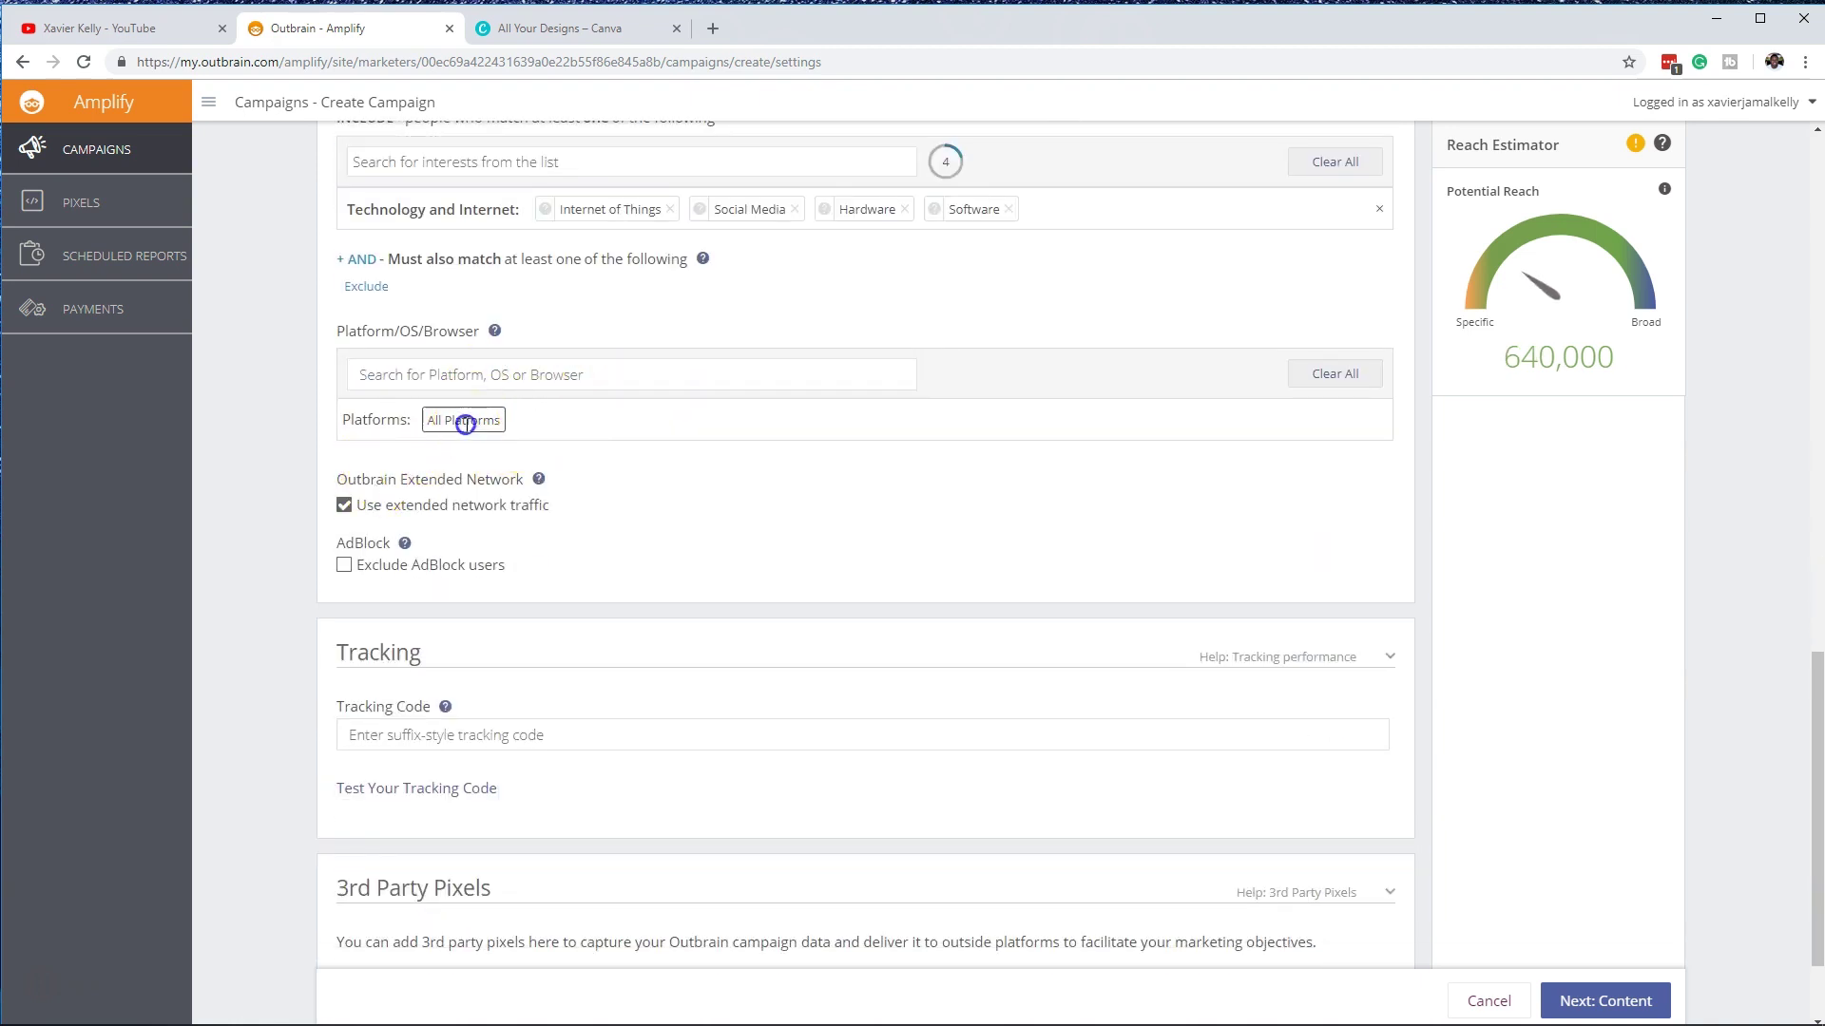
Step: Search the Platform/OS/Browser options and make a first attempt at selecting Desktop
scroll(488, 479, "up", 1)
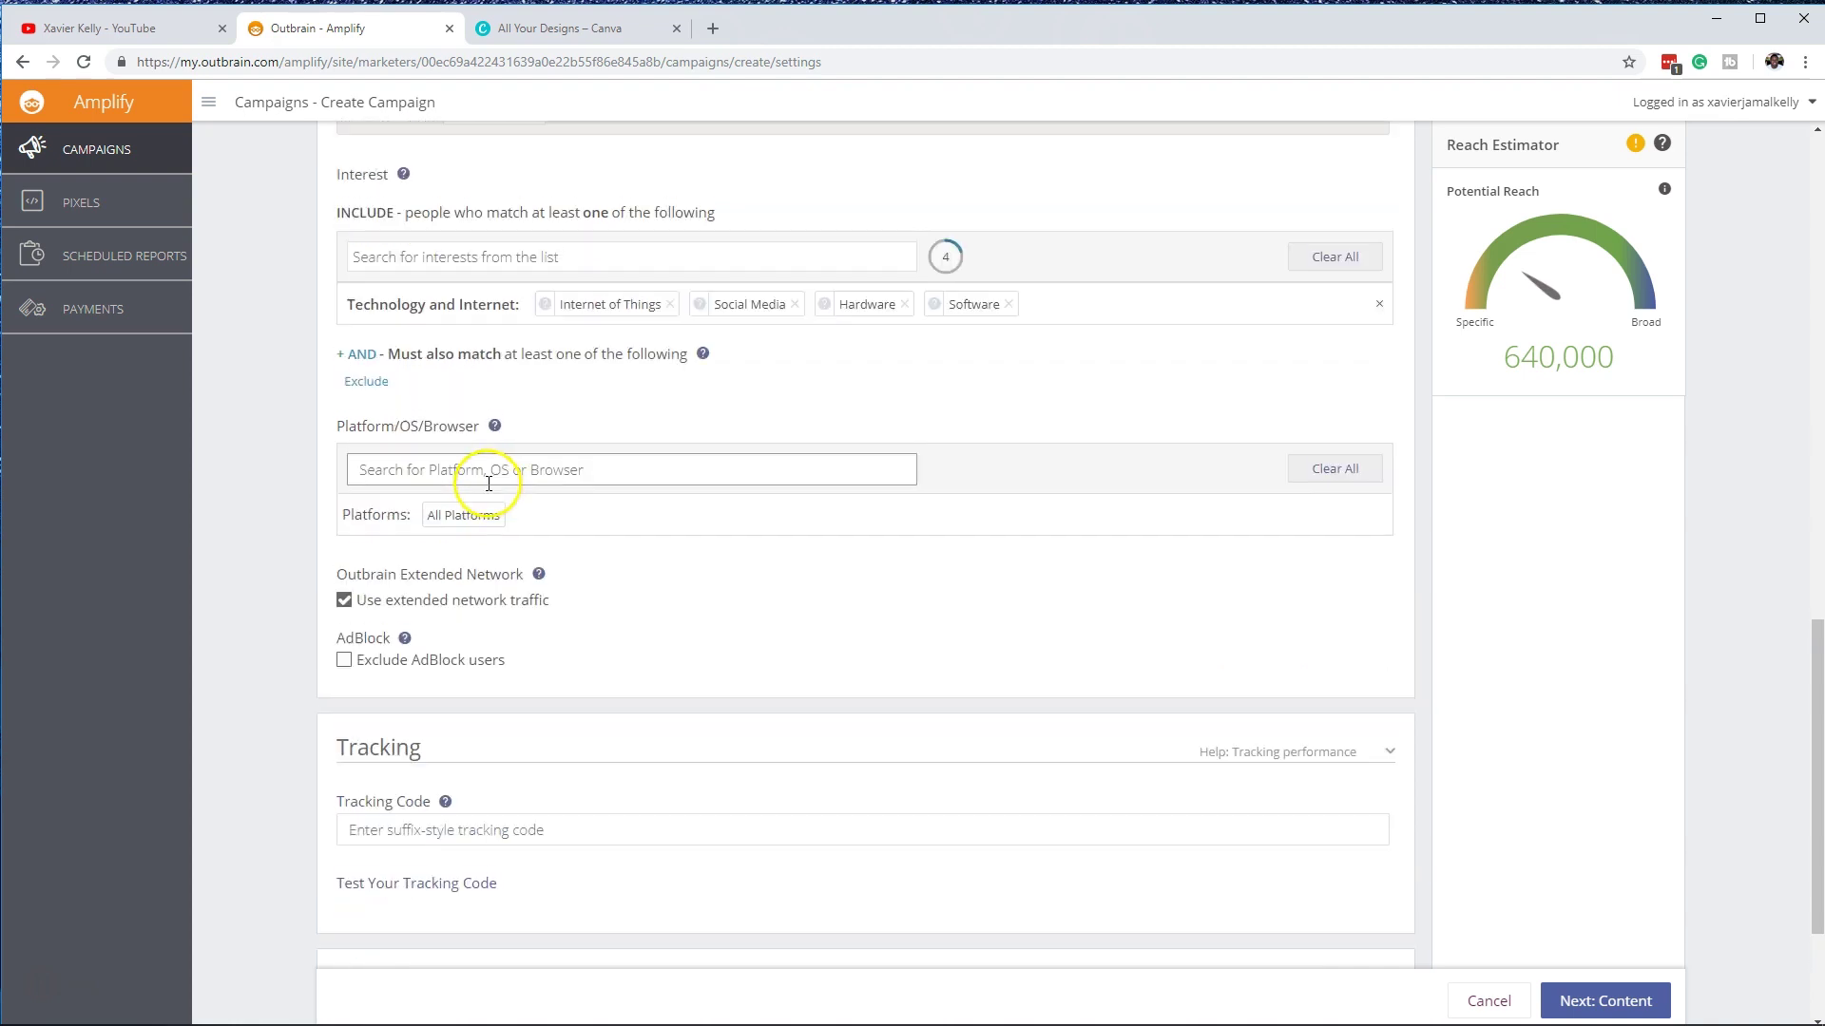
left_click(493, 475)
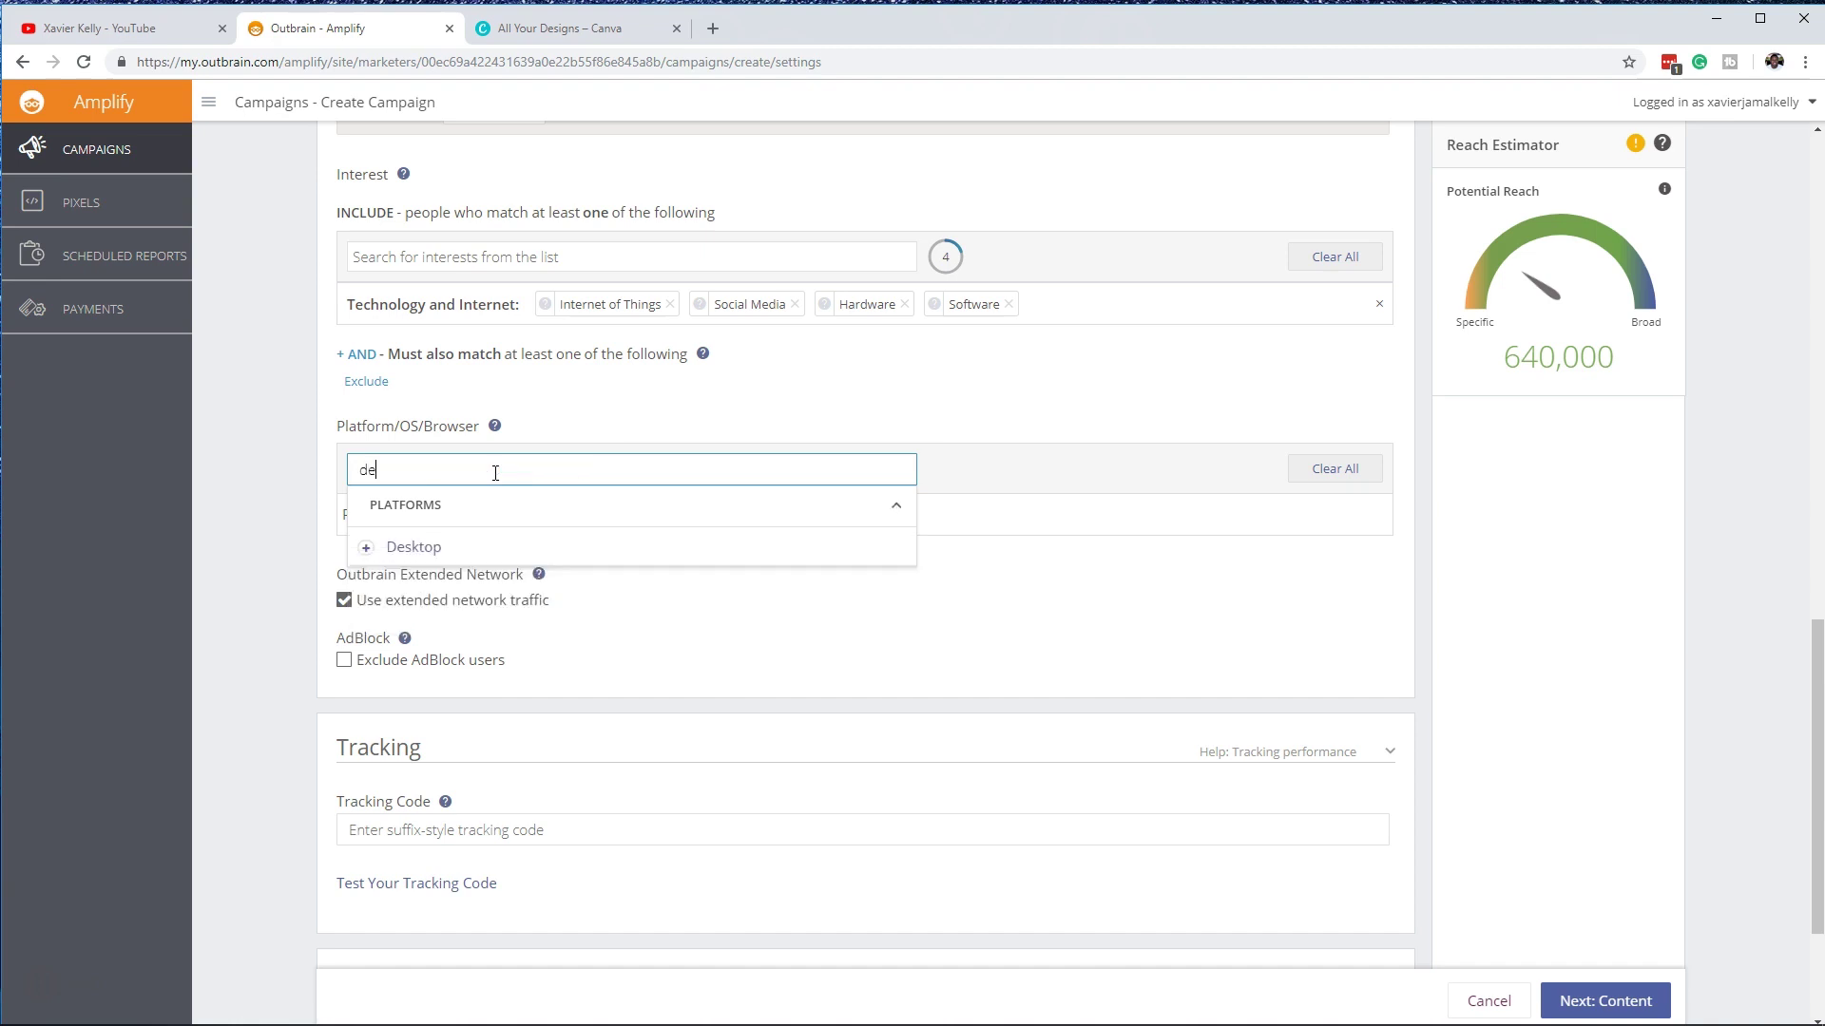
left_click(475, 540)
left_click(449, 550)
left_click(370, 549)
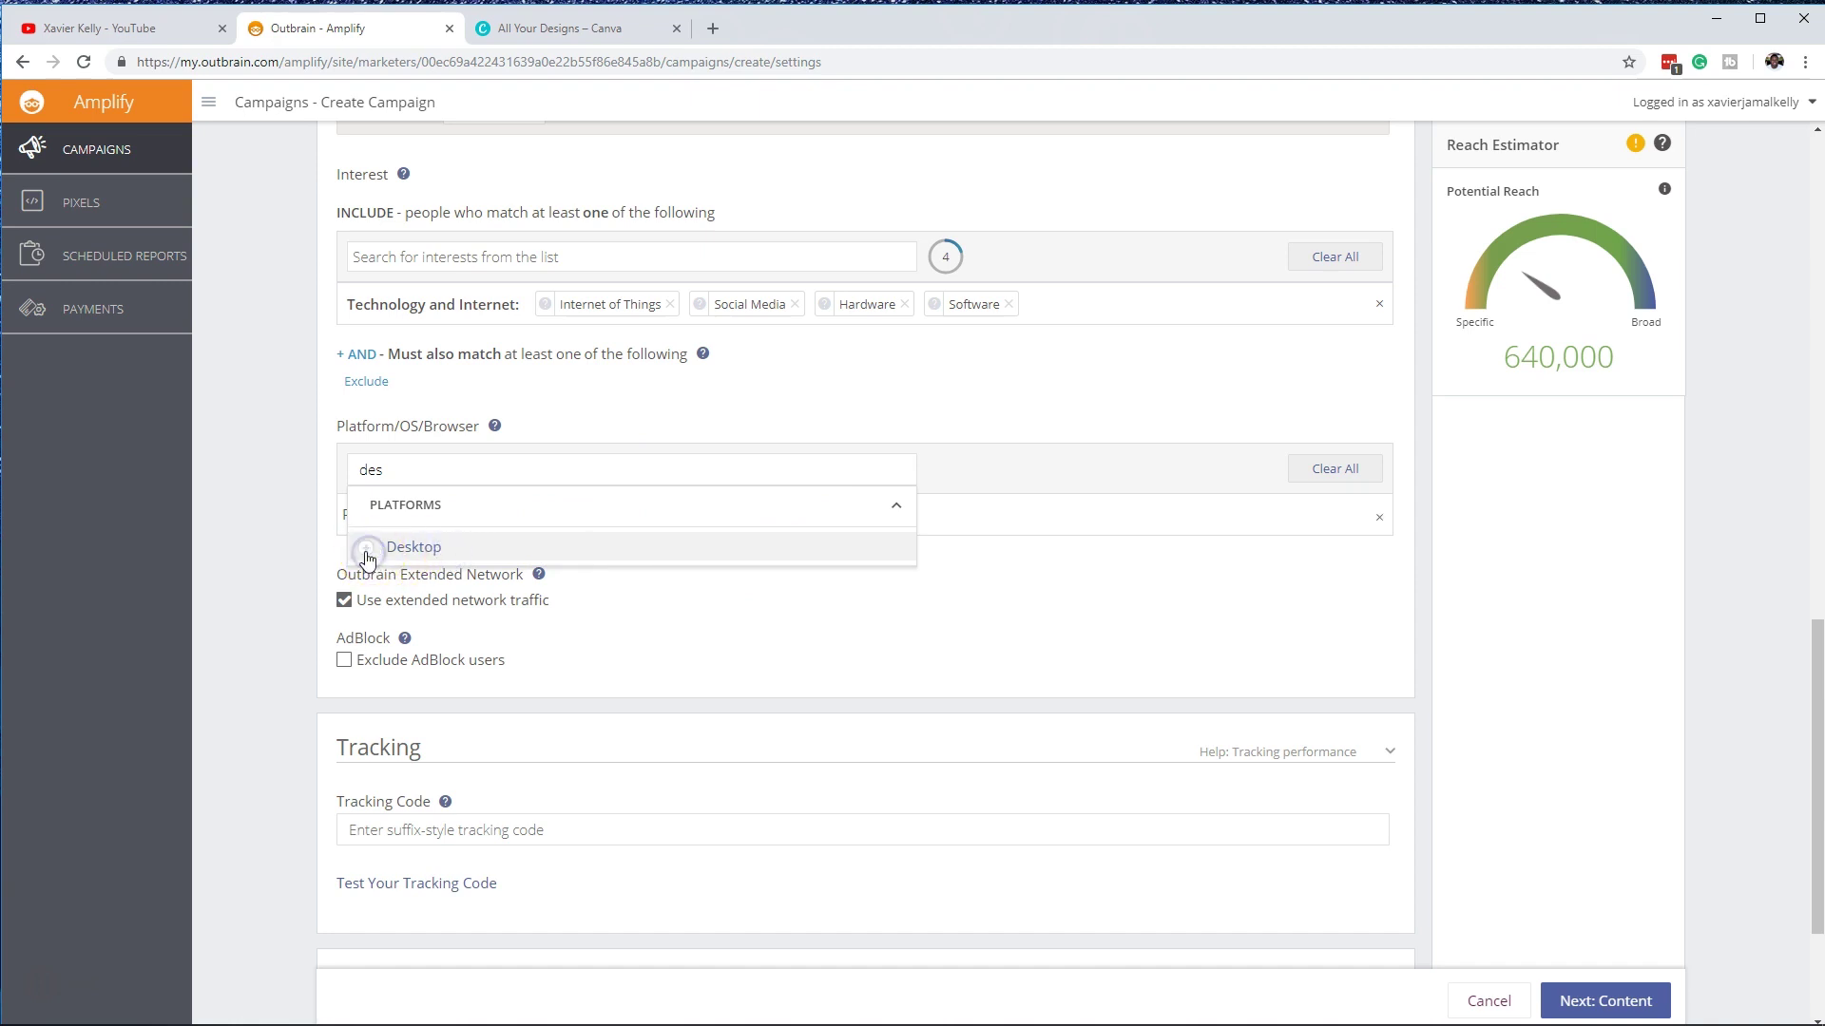
left_click(1038, 387)
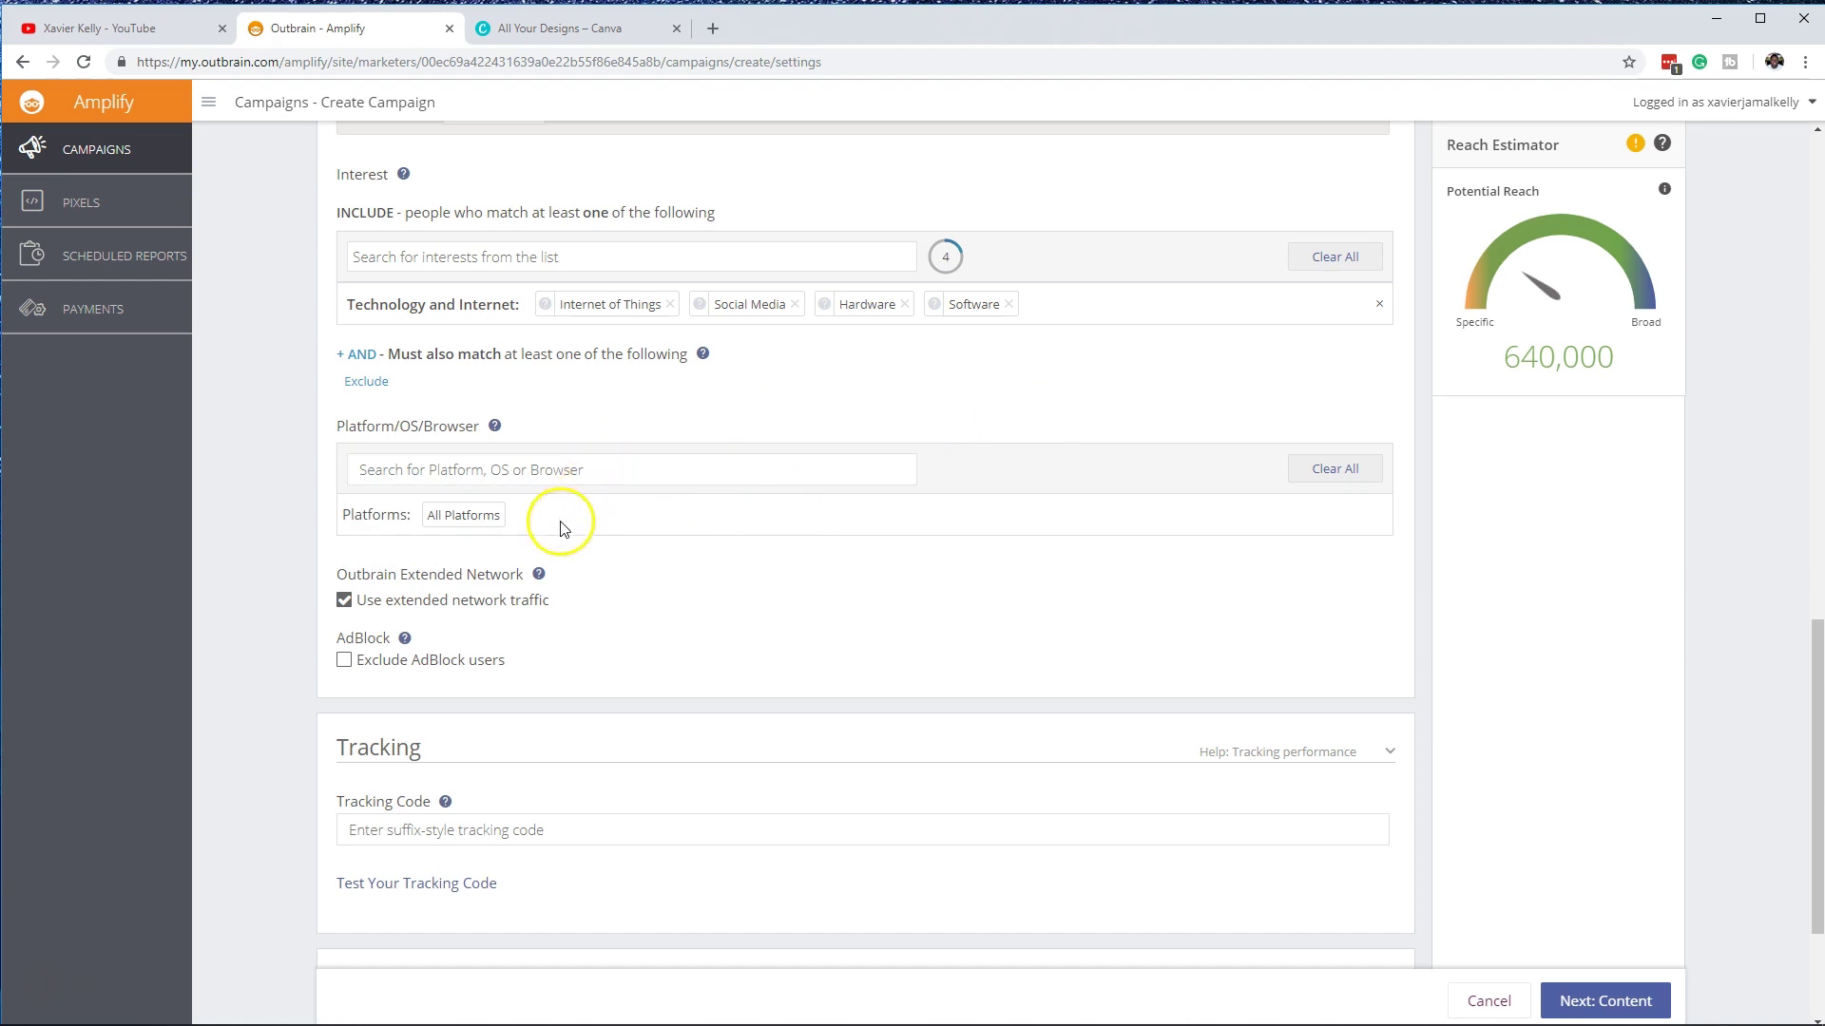
scroll(475, 513, "down", 1)
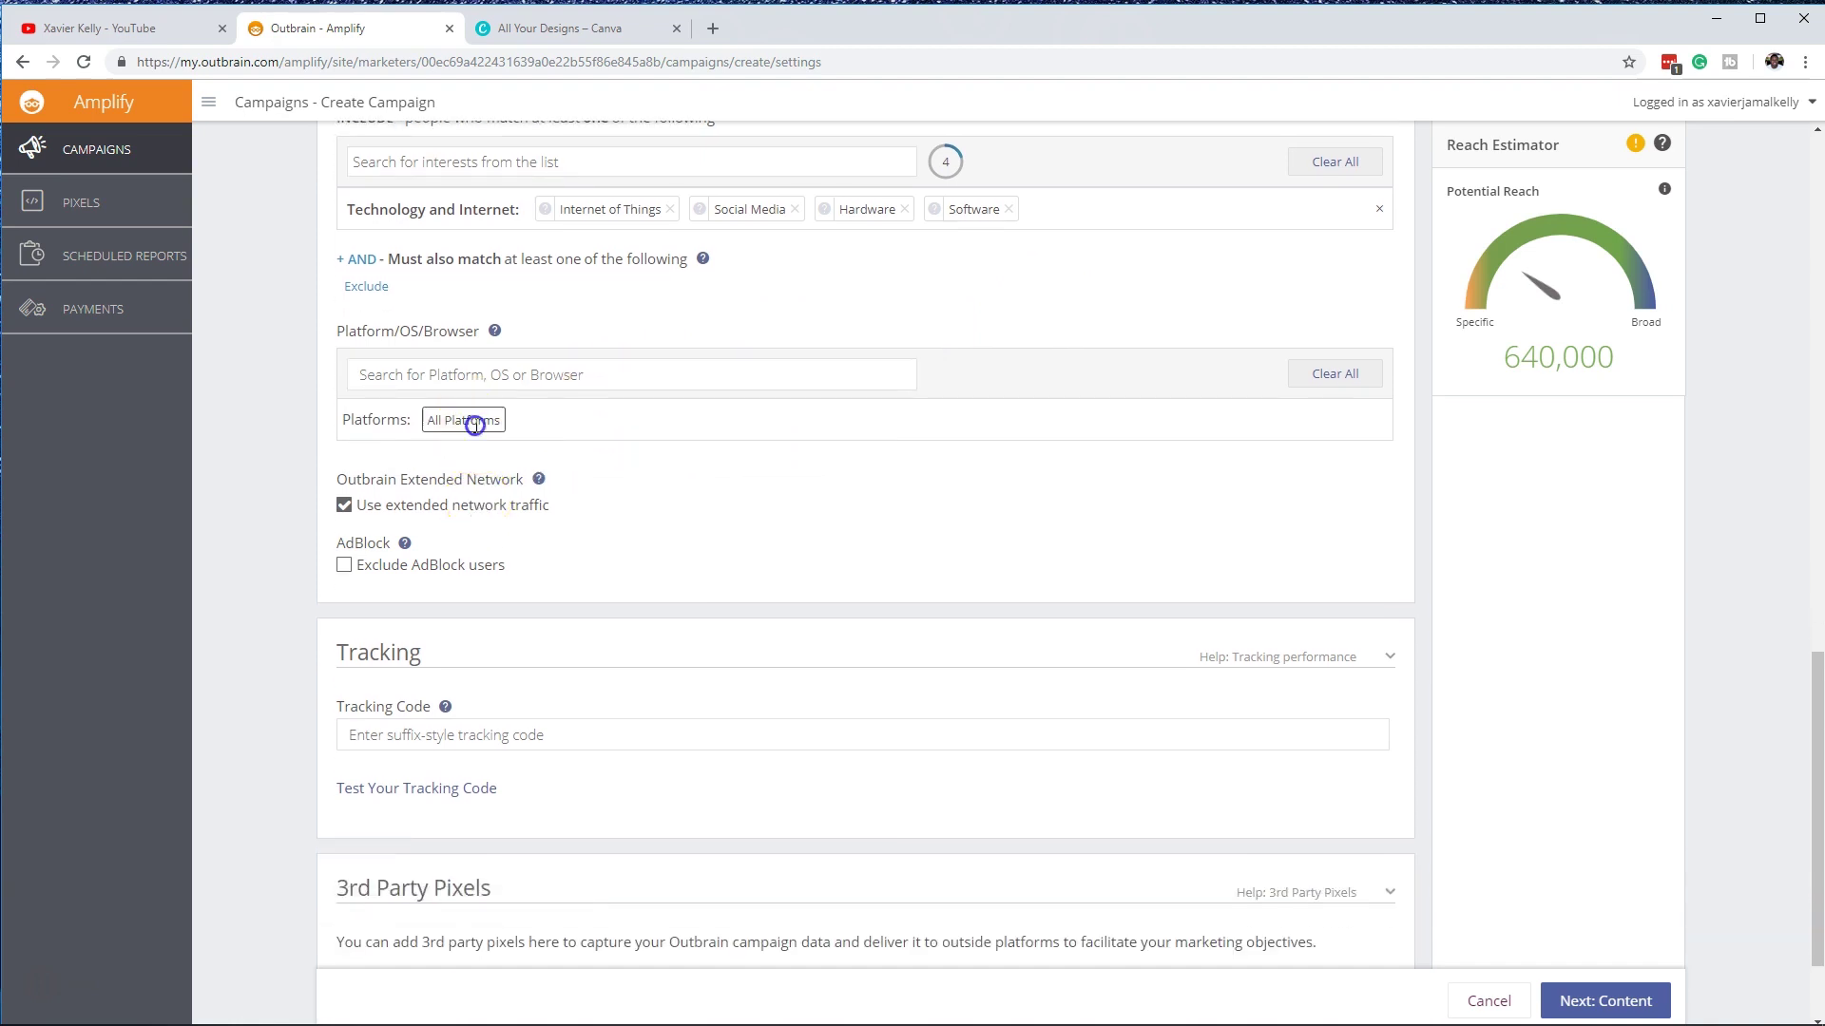
left_click(475, 421)
Step: Restrict the Platforms targeting to Desktop only, leaving Smartphone and Tablet unselected
left_click(804, 372)
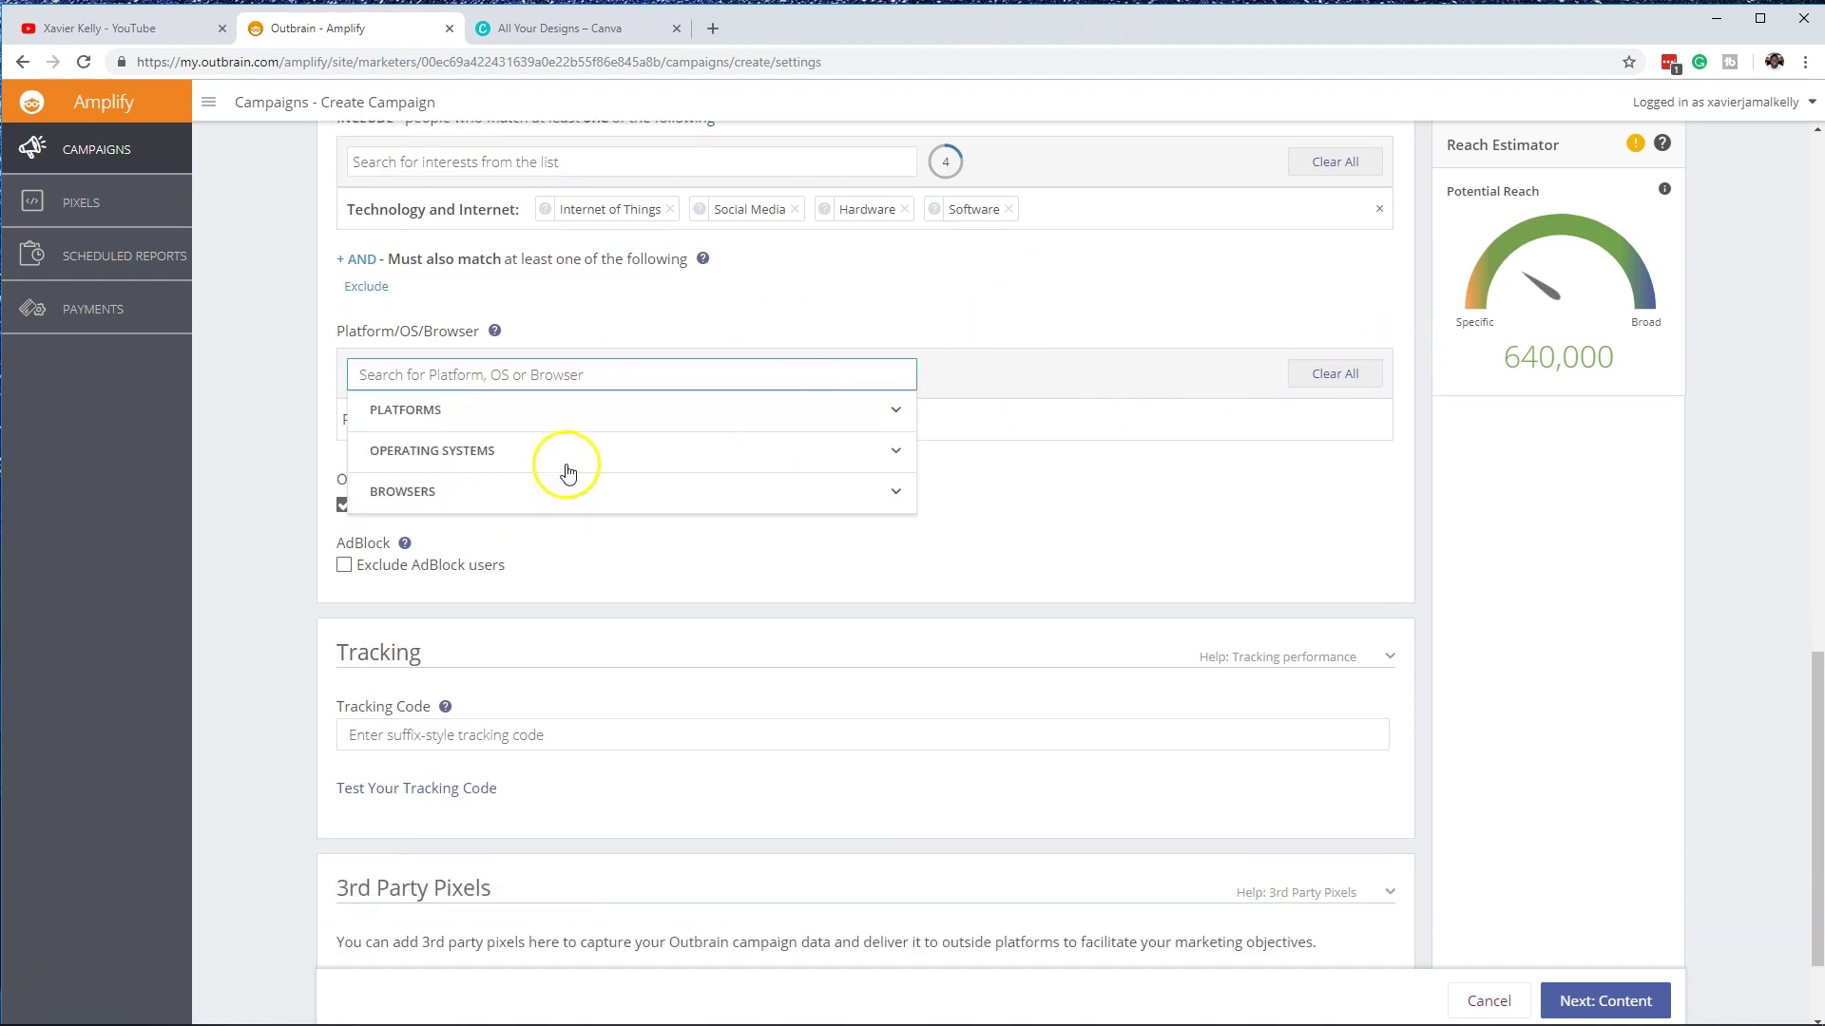
left_click(625, 411)
left_click(366, 481)
left_click(367, 481)
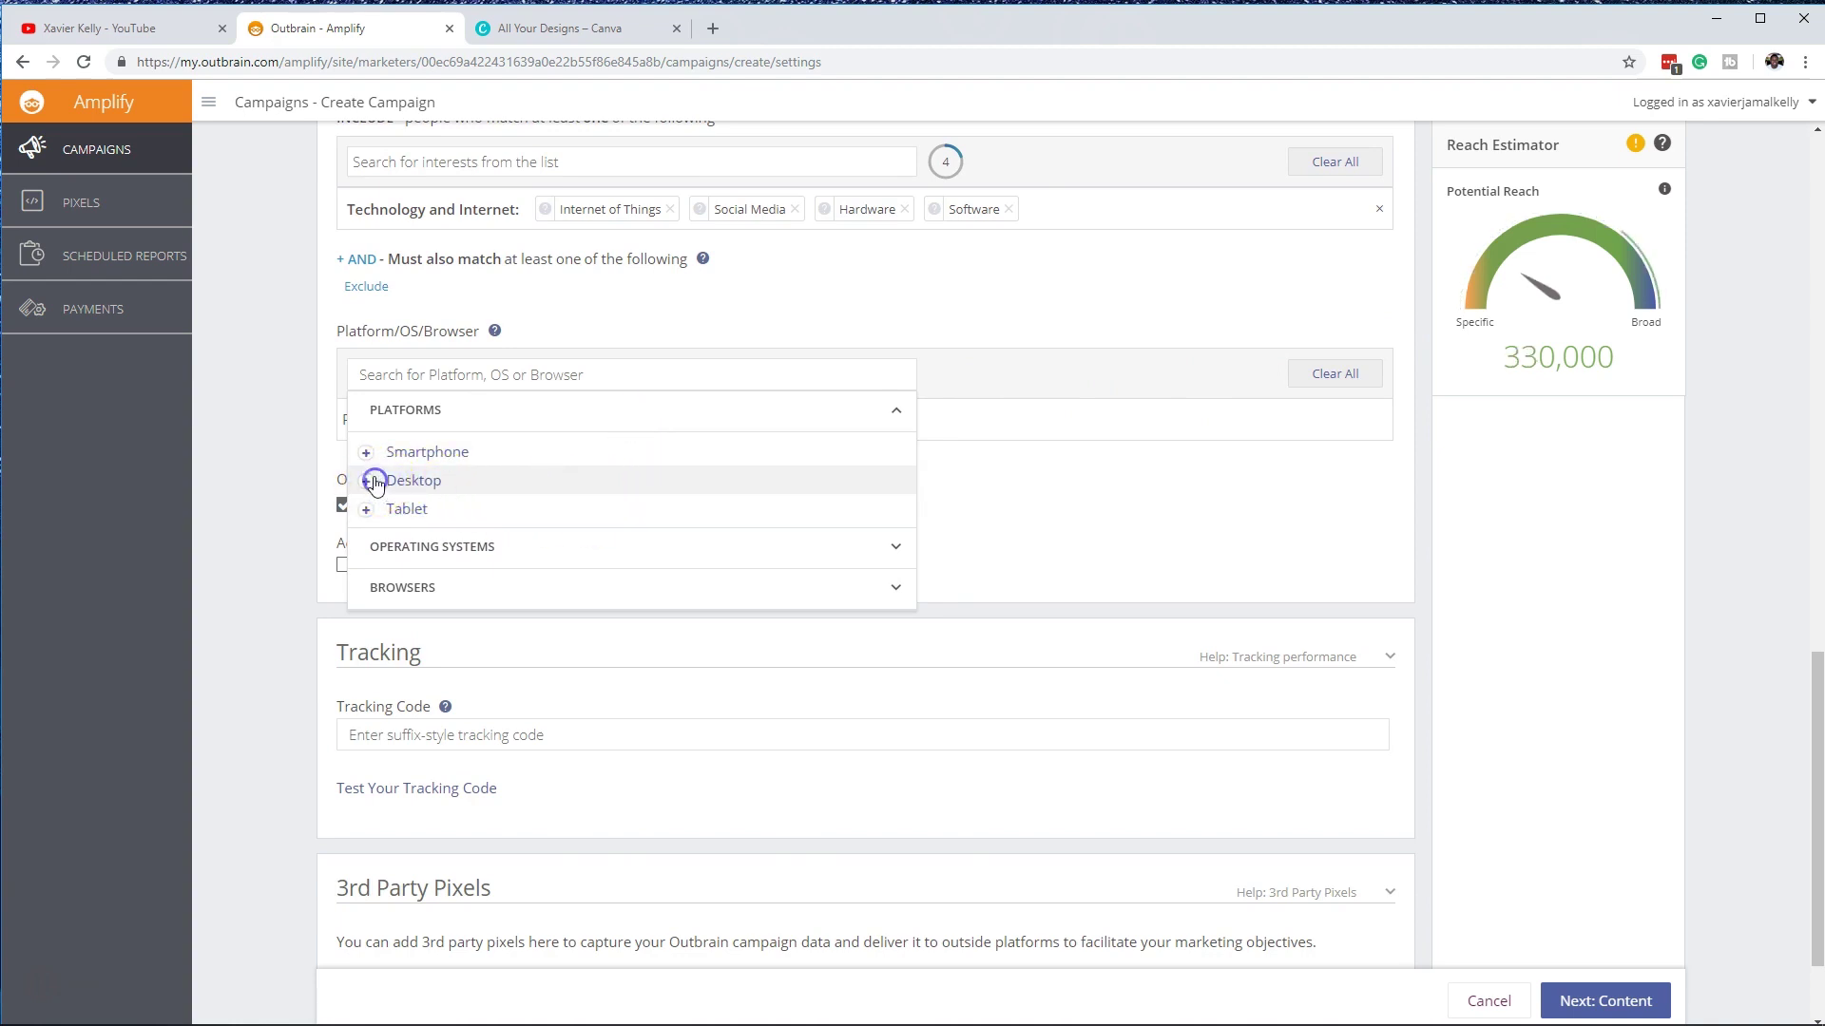
left_click(365, 457)
left_click(367, 509)
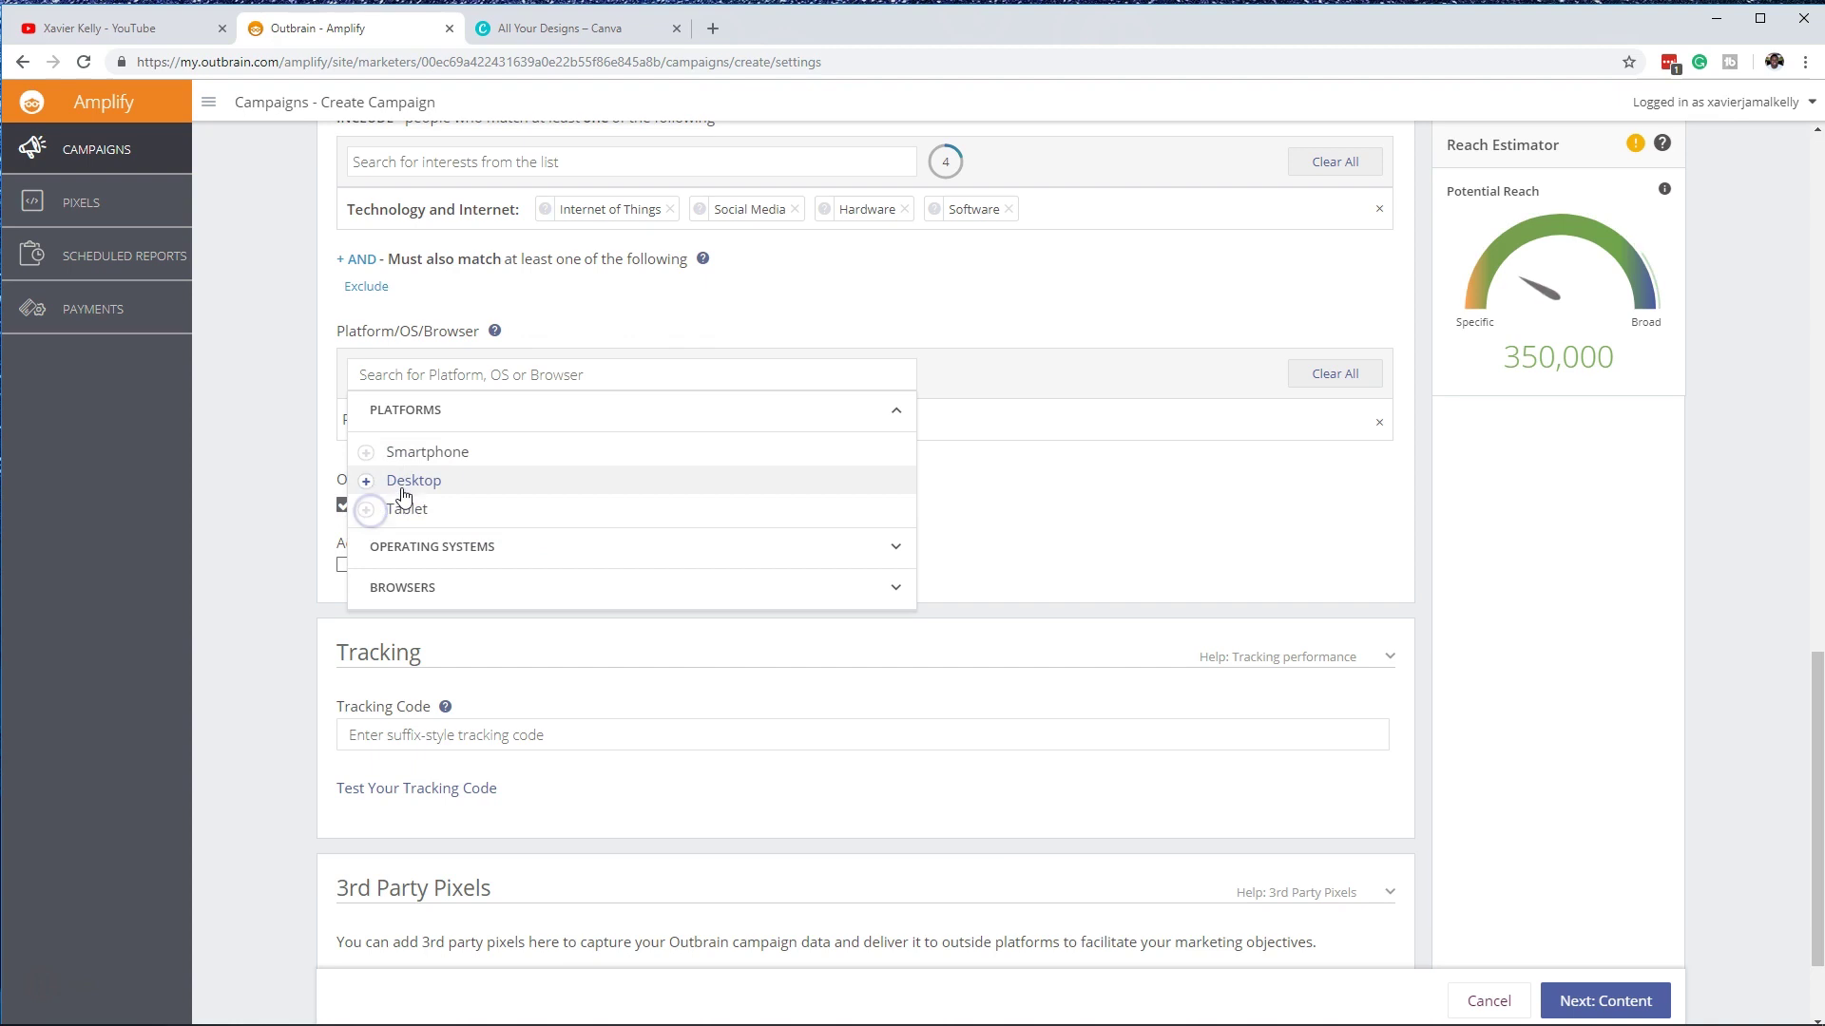
left_click(371, 483)
Step: Add Mac OS under Operating Systems, narrowing estimated reach to 71,000
left_click(439, 546)
scroll(494, 556, "down", 2)
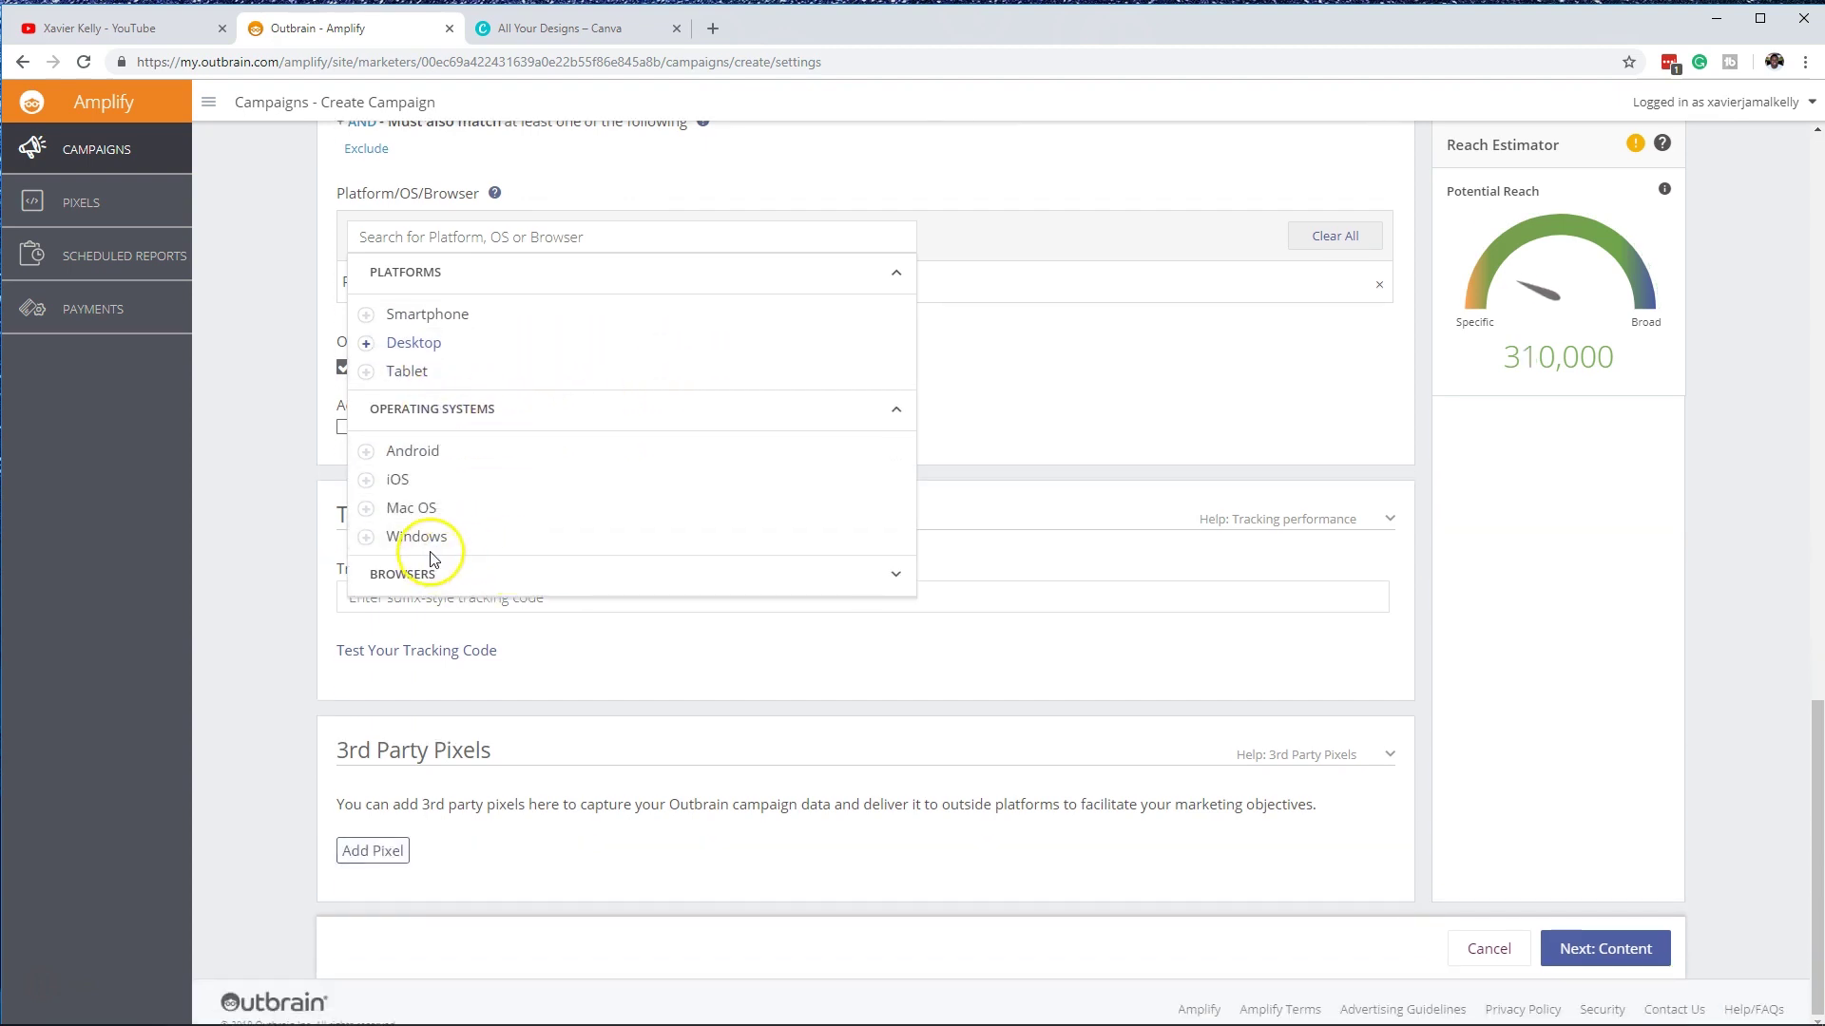
left_click(366, 519)
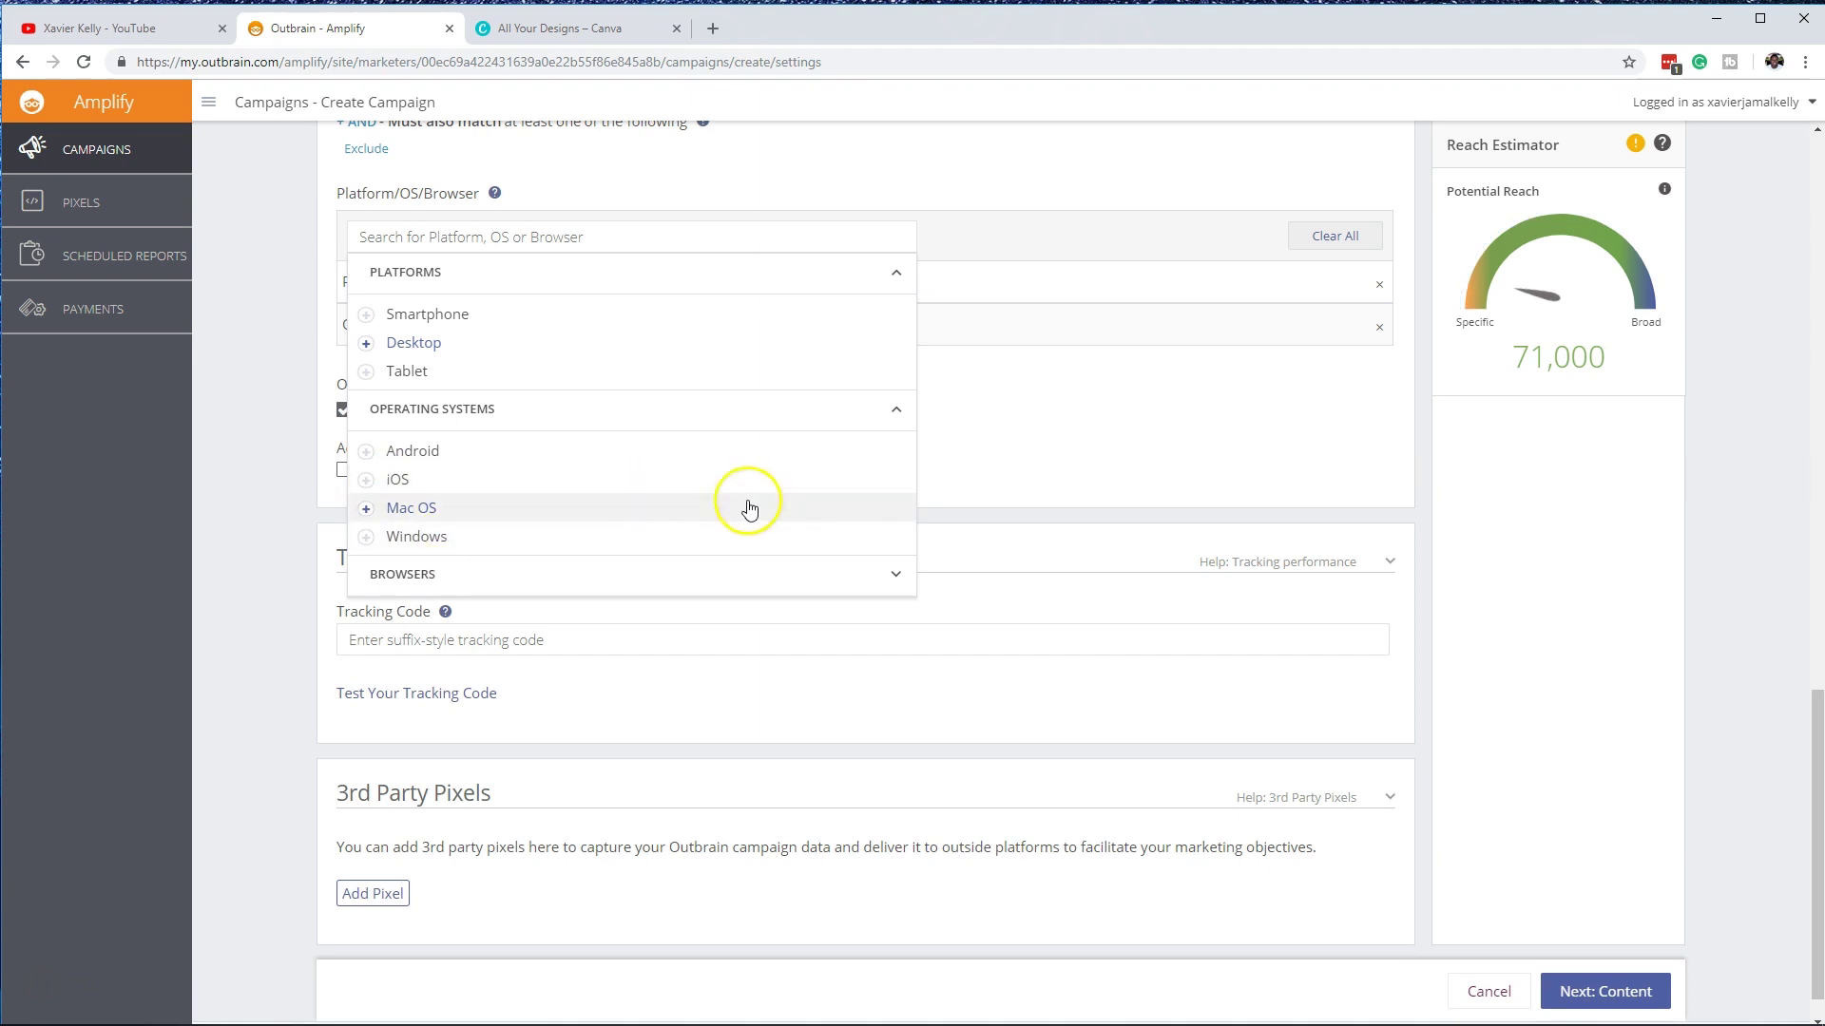
left_click(1080, 473)
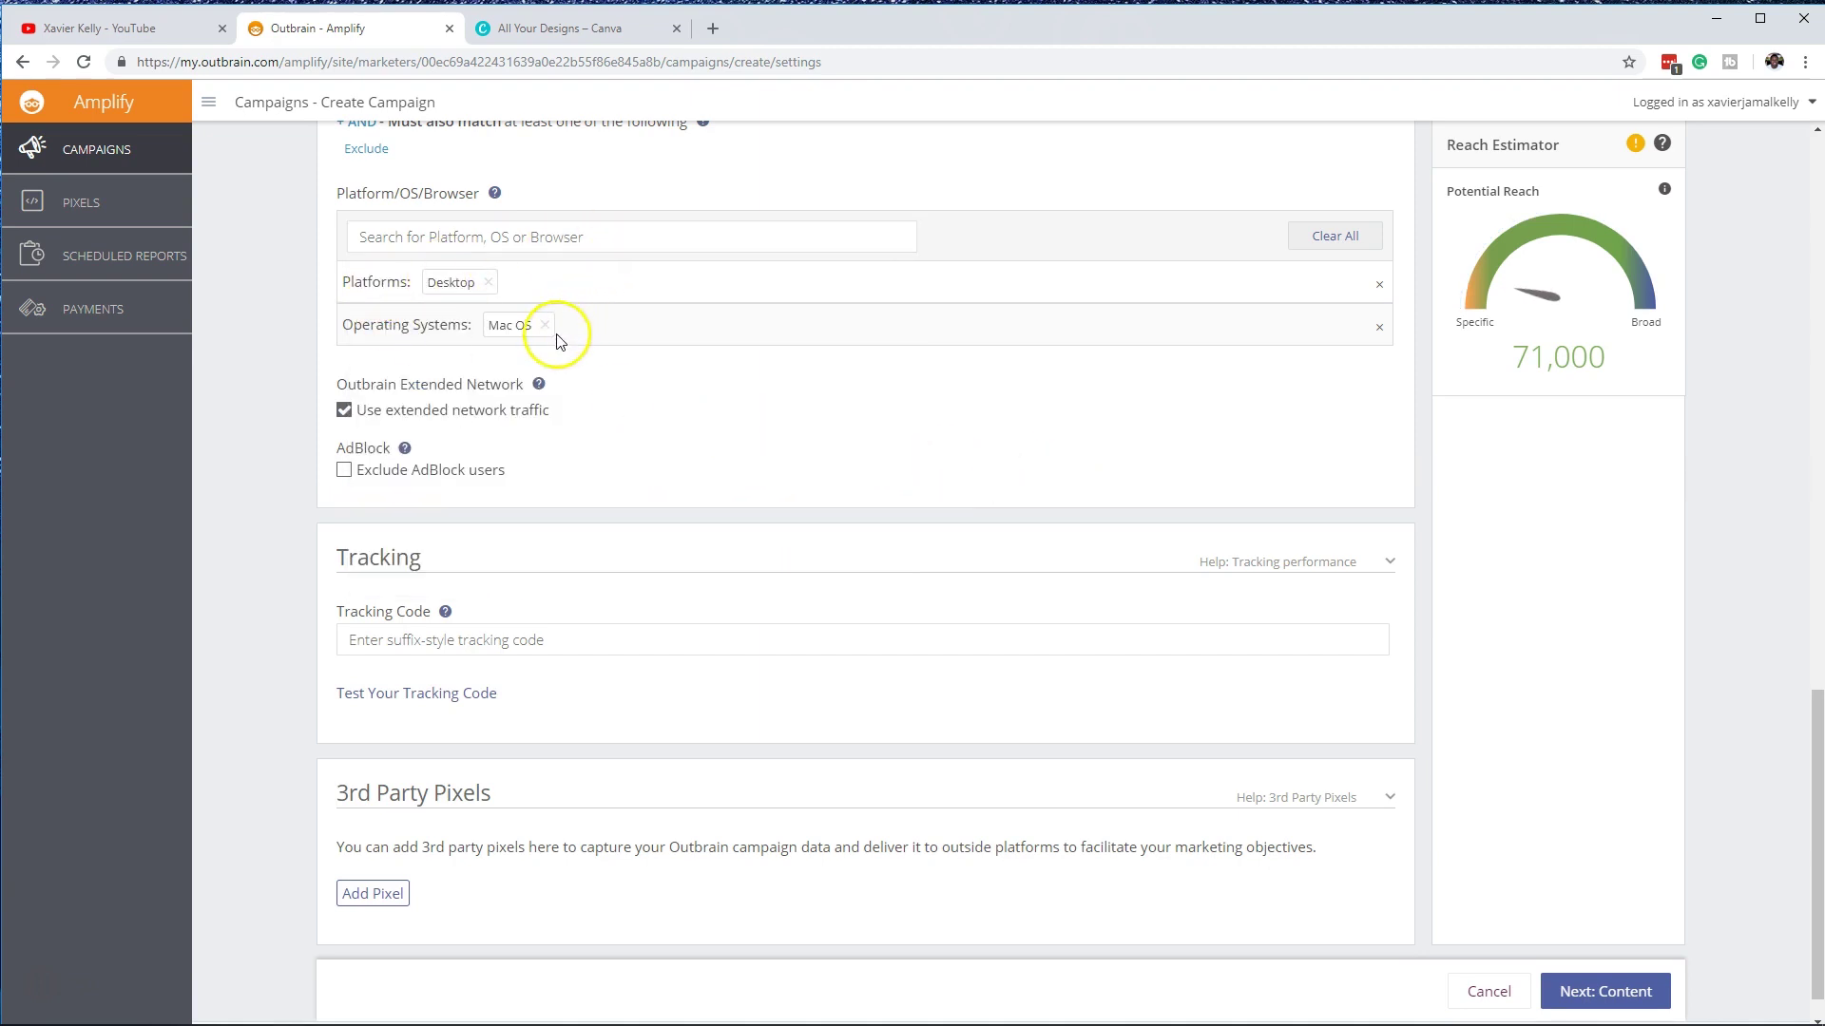
scroll(481, 277, "up", 3)
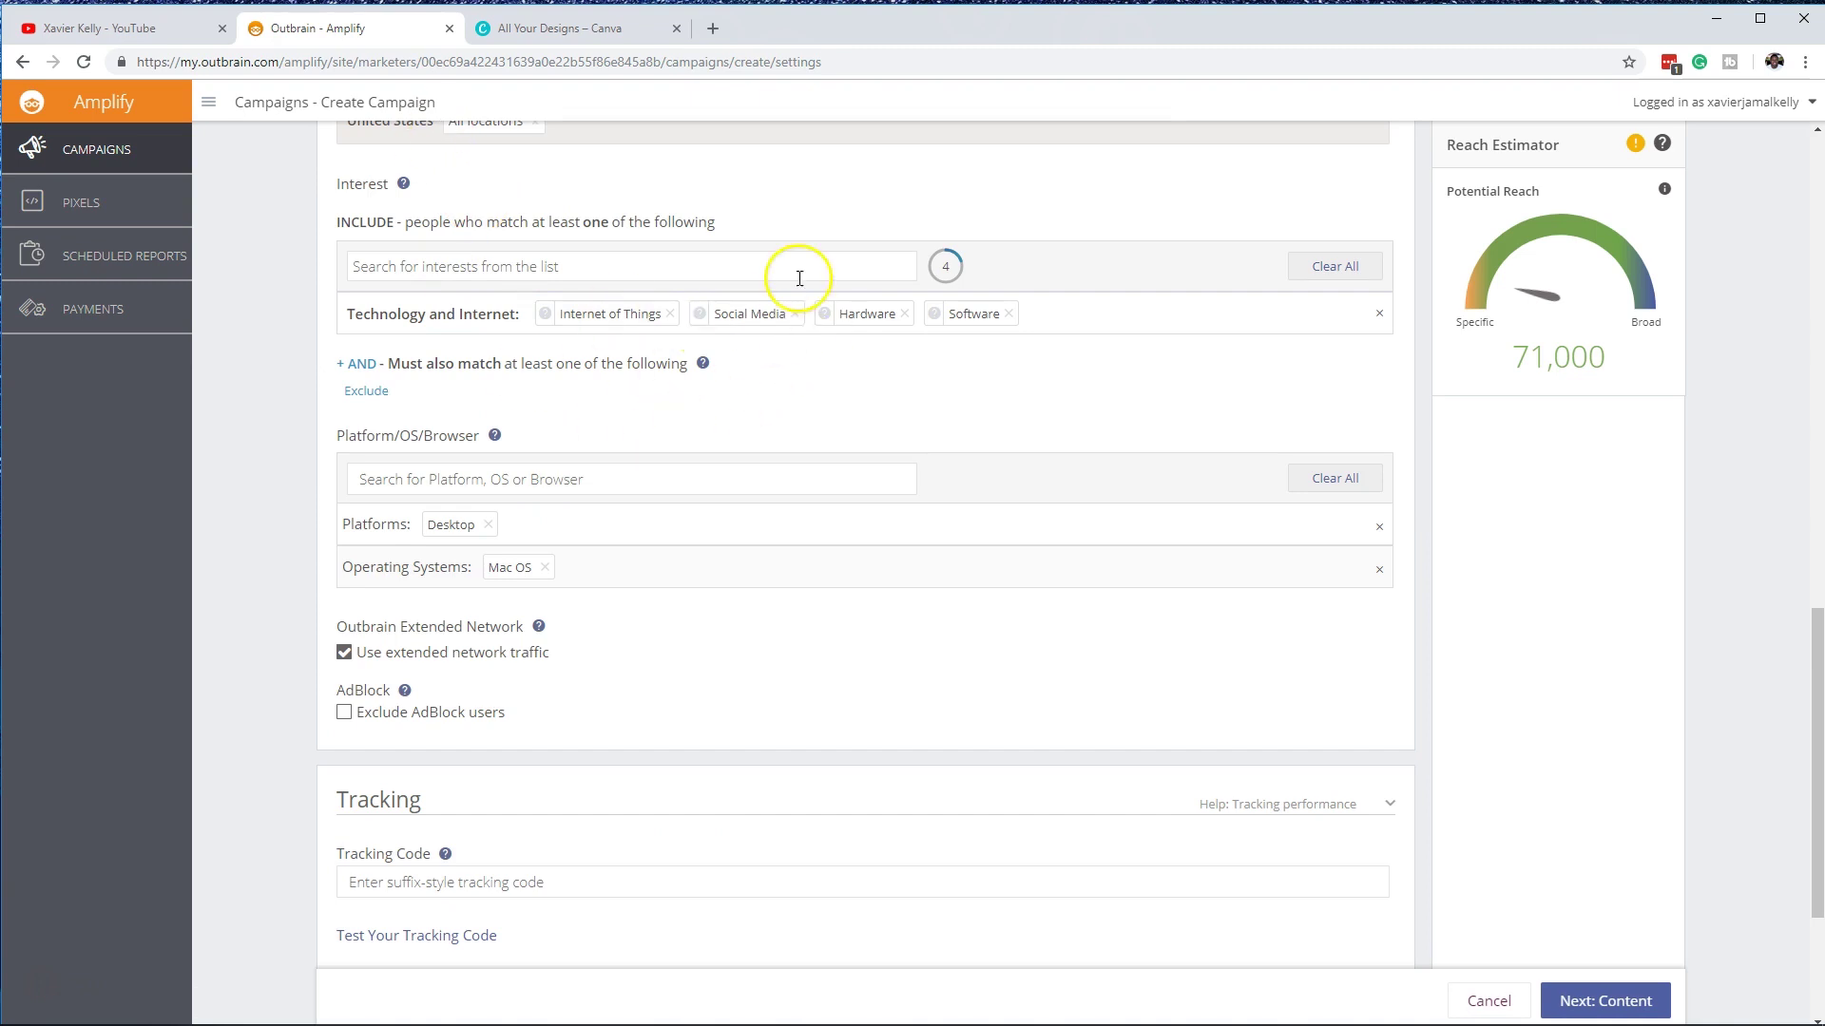
scroll(557, 200, "down", 2)
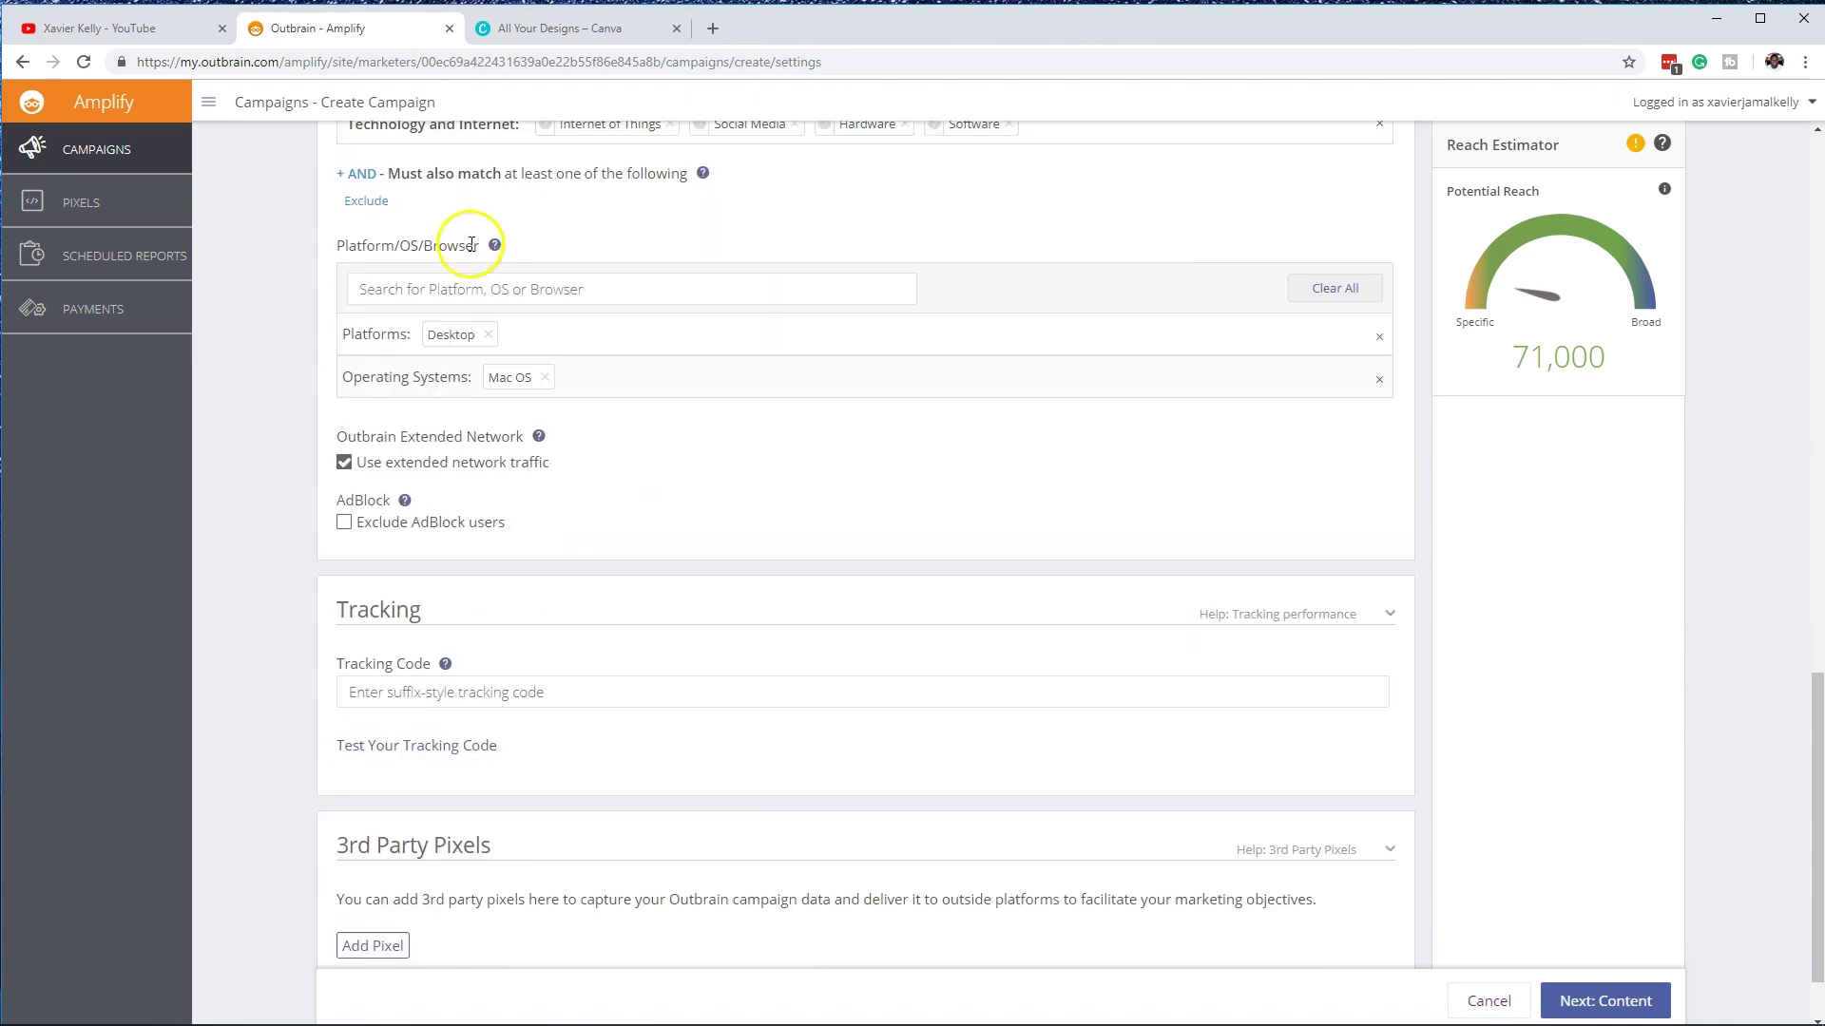
left_click_drag(472, 275, 489, 272)
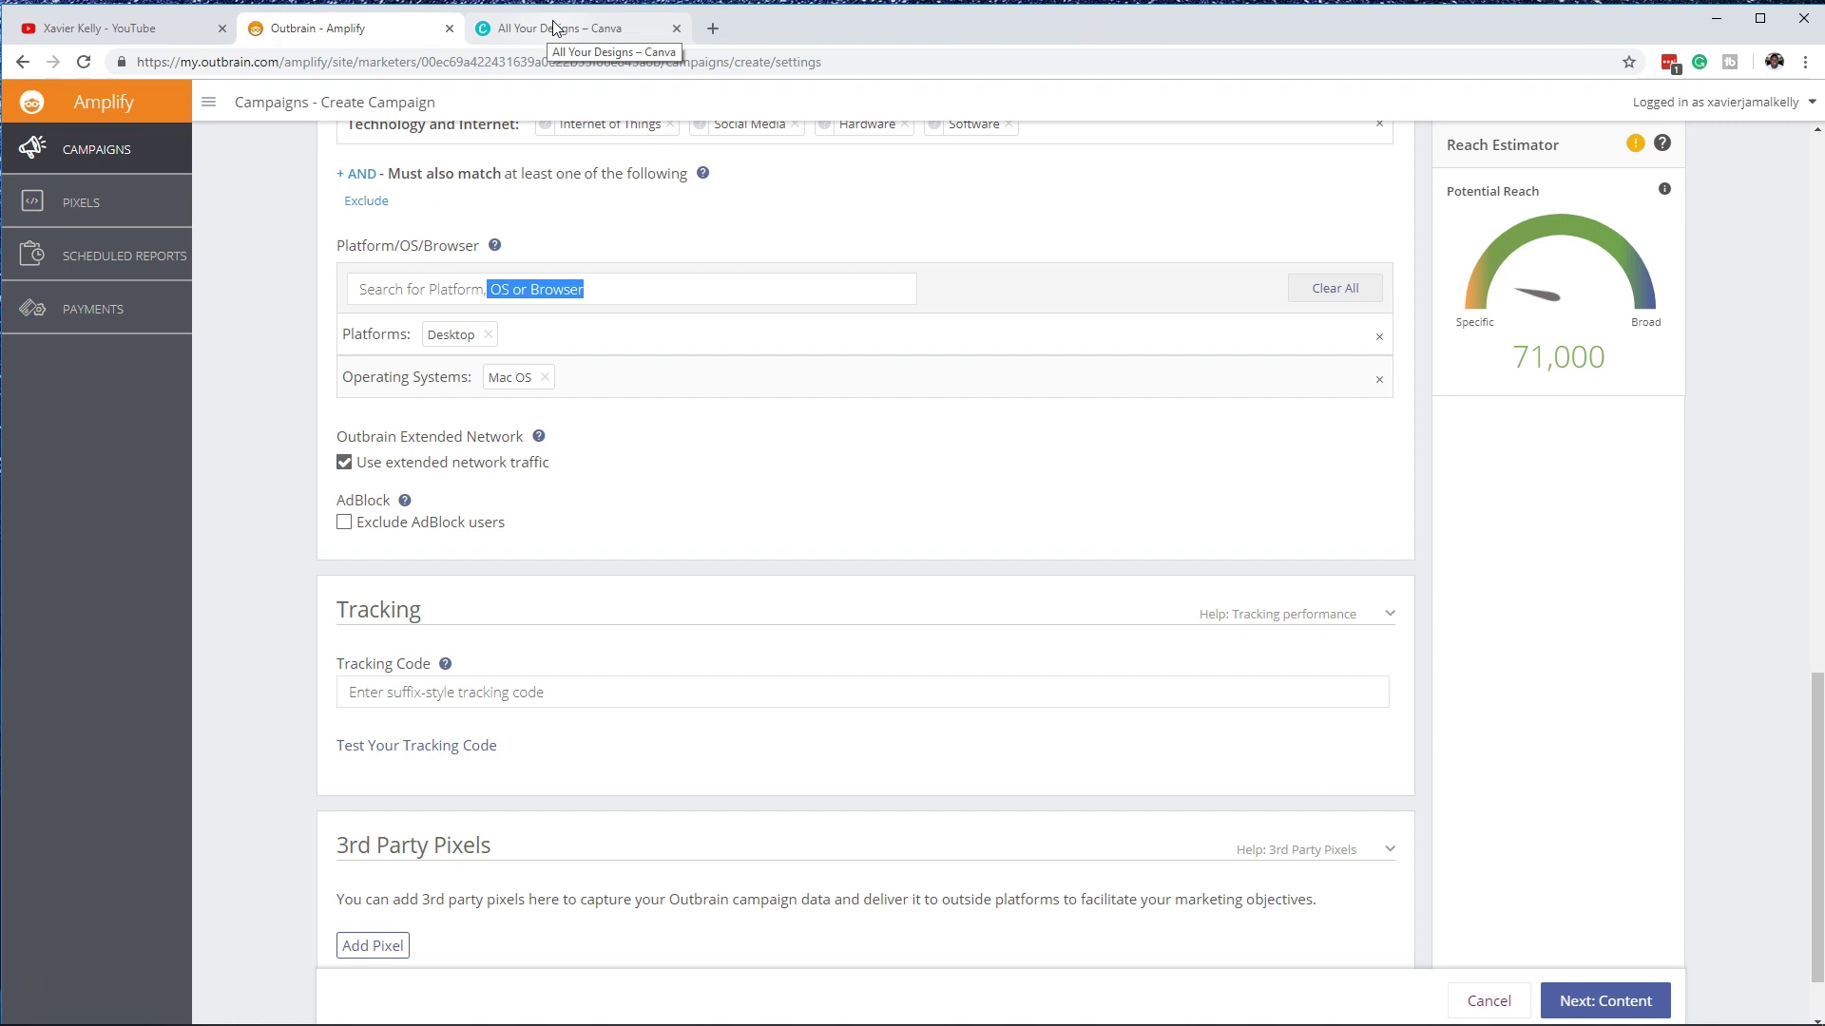
Step: Exclude AdBlock users while keeping extended network traffic enabled
left_click(786, 382)
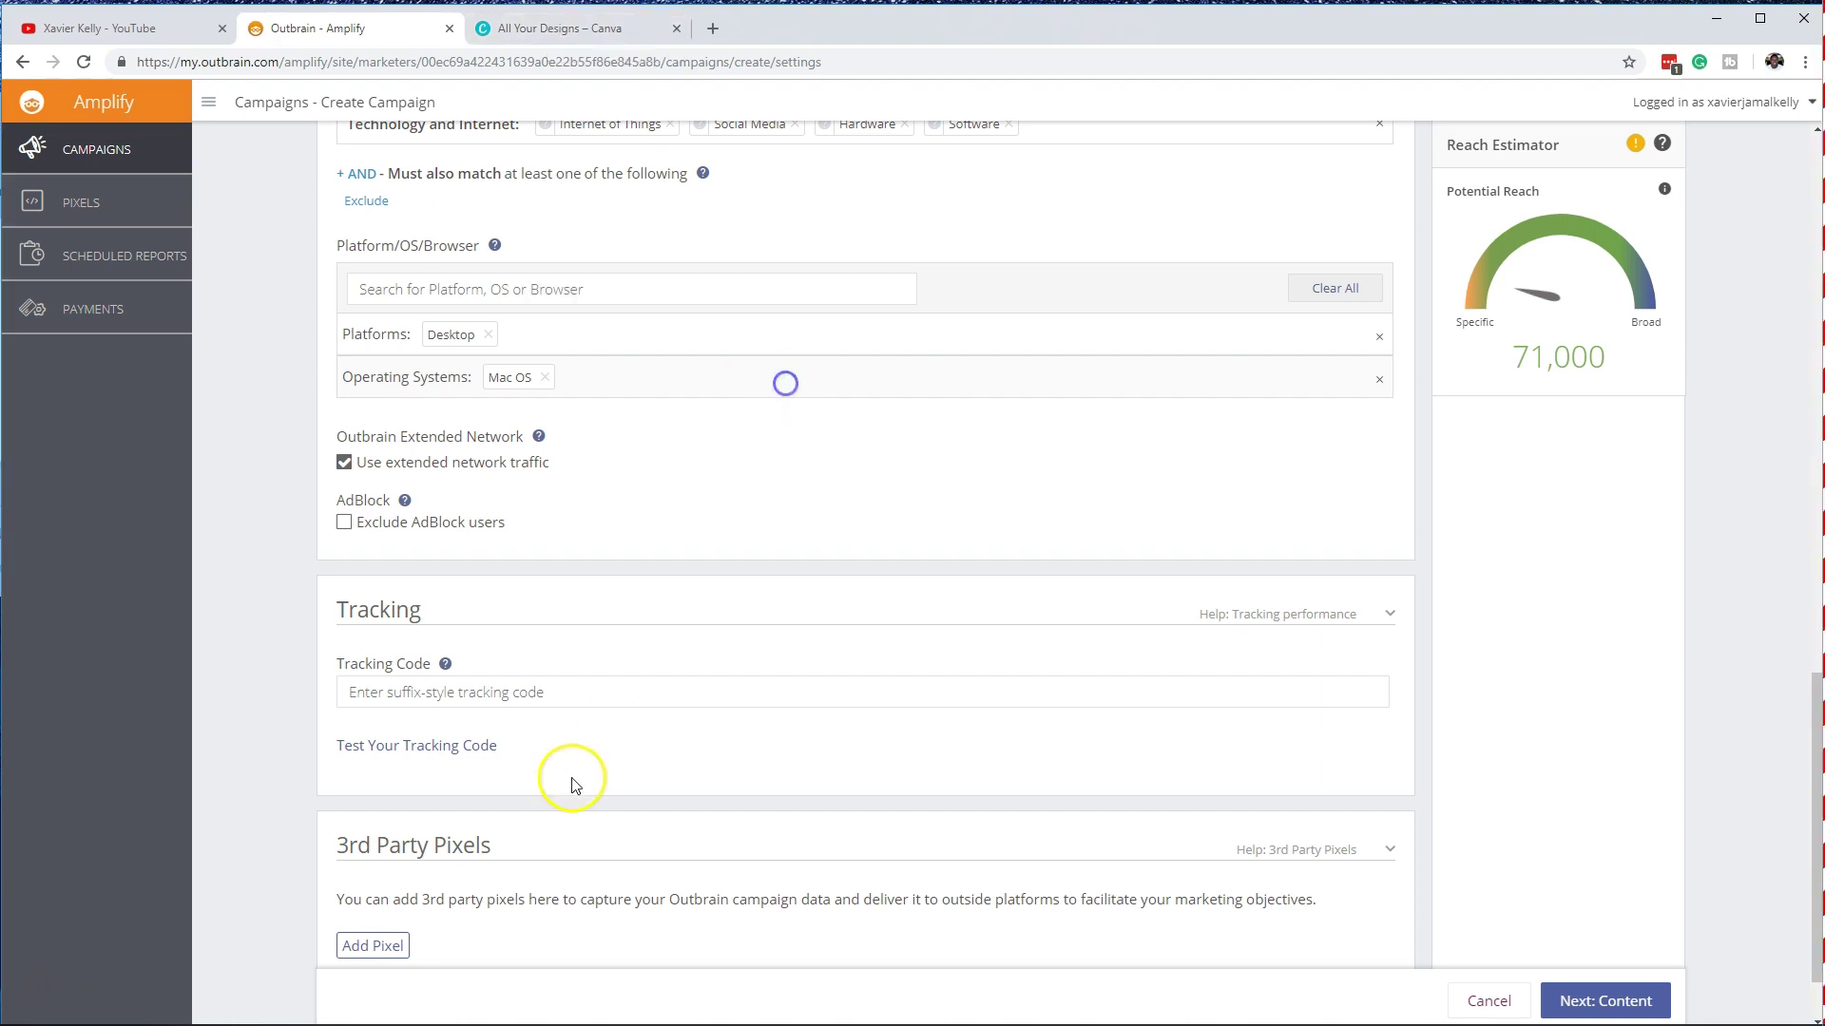
left_click(344, 523)
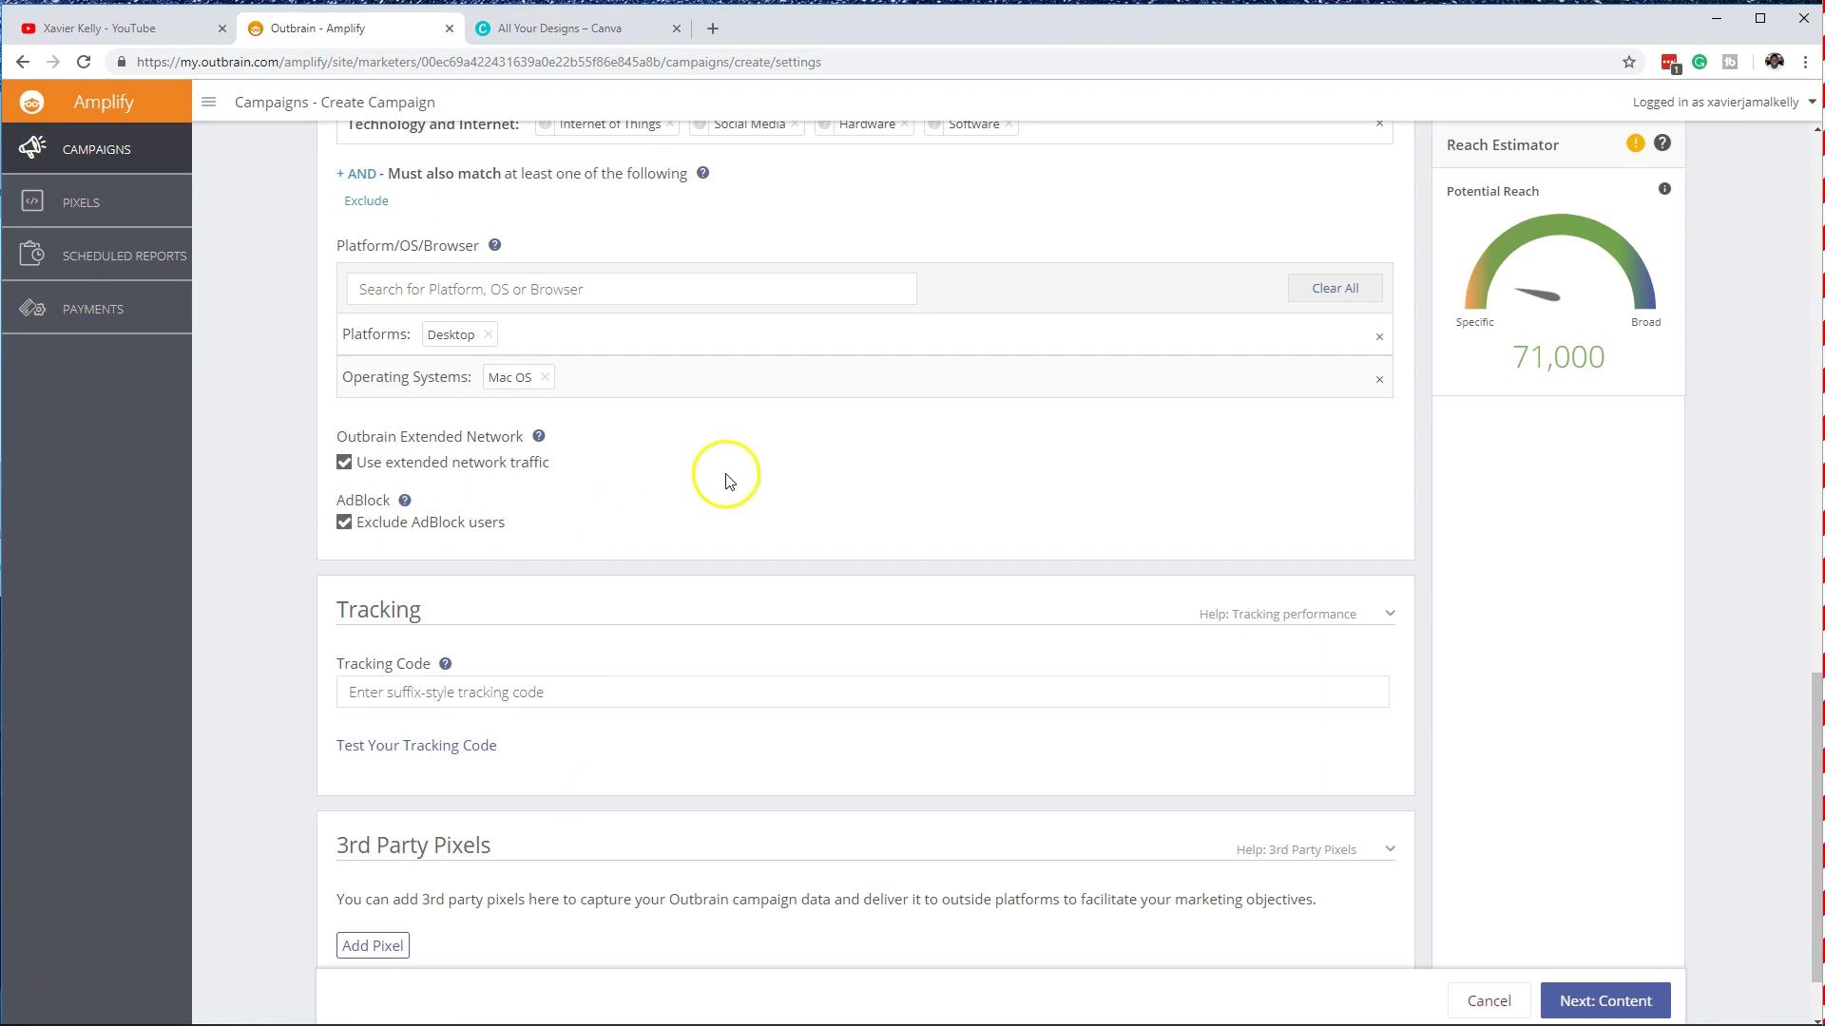
left_click(343, 461)
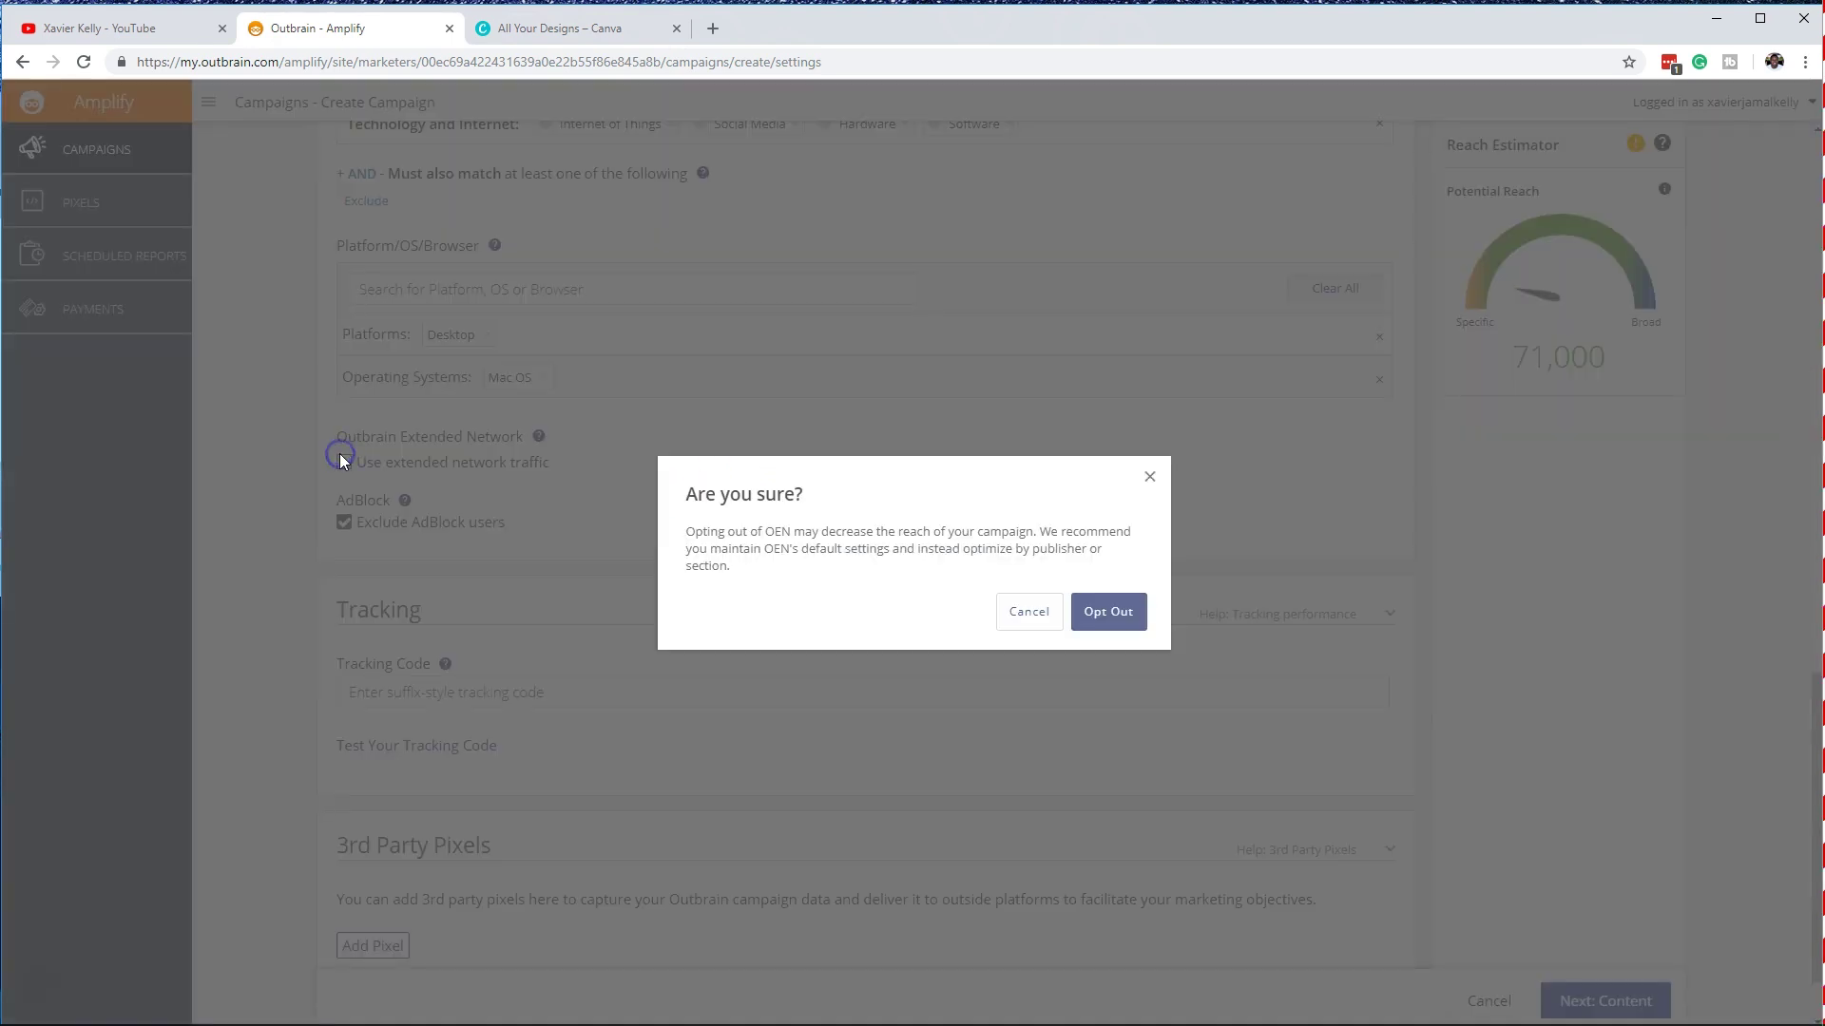
left_click(1154, 475)
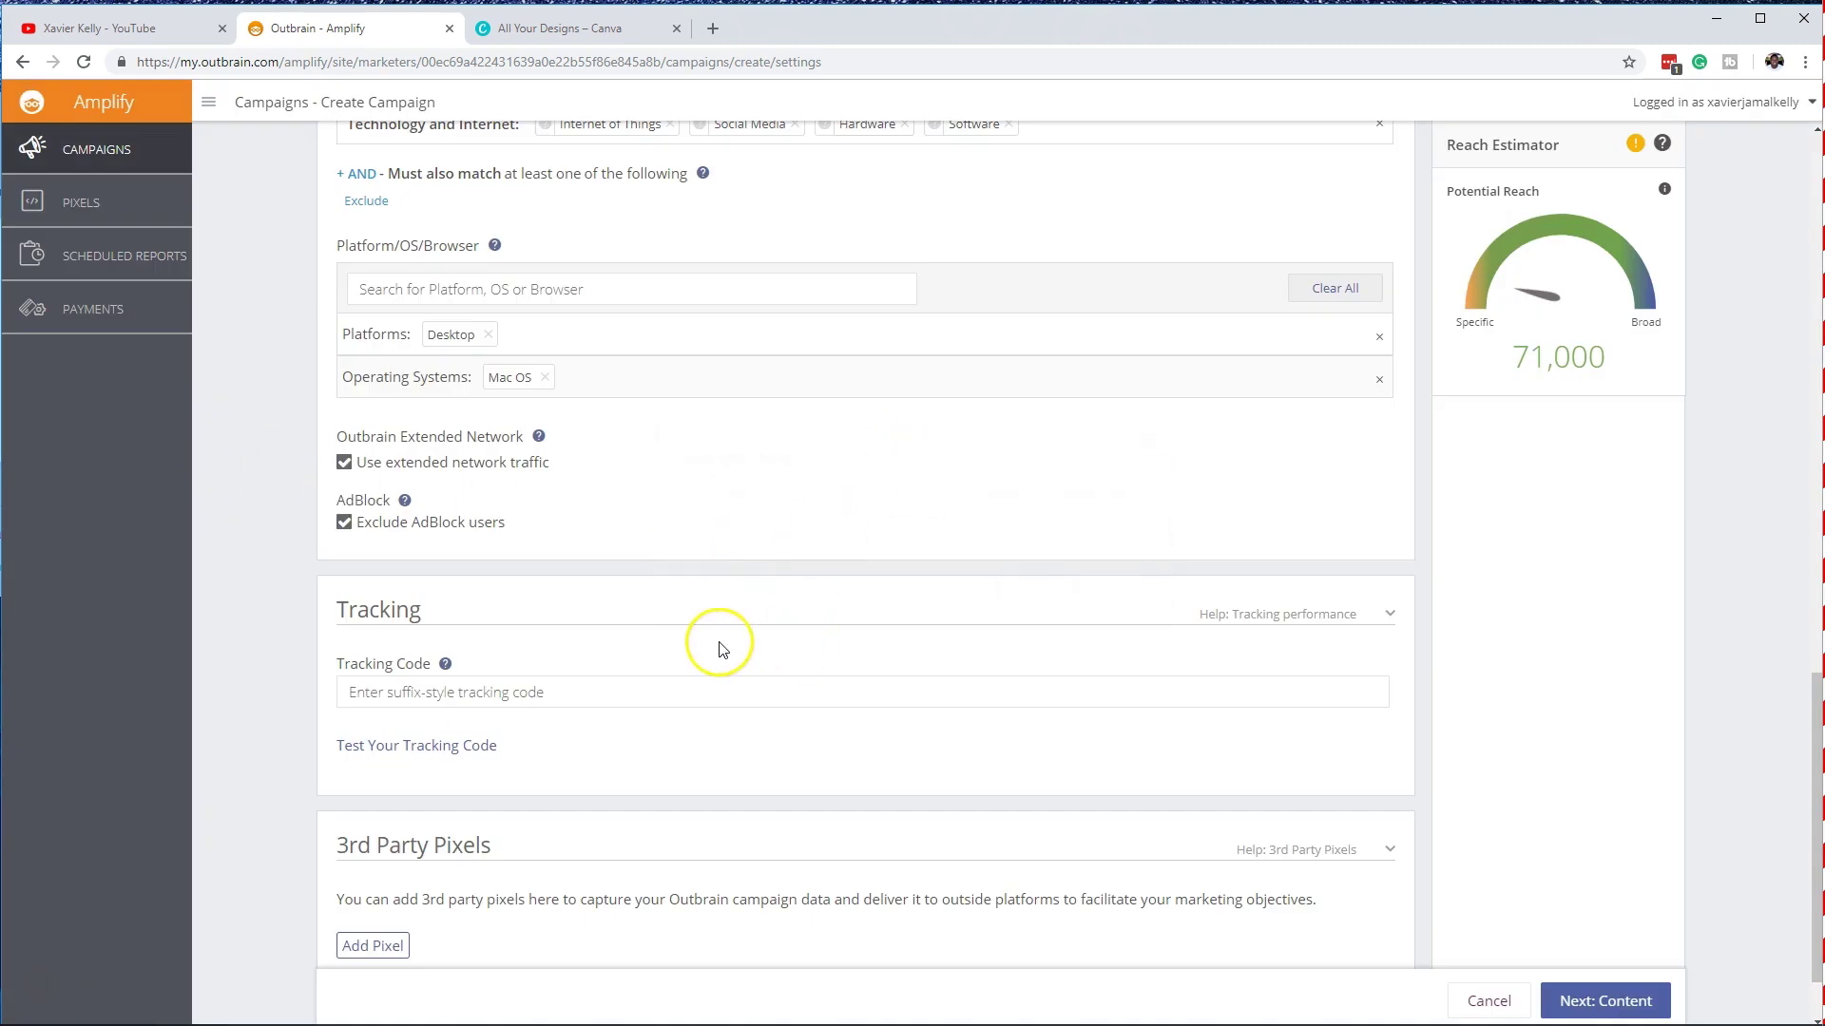
Step: Leave the tracking code empty and add an empty 3rd Party Pixel row
scroll(665, 651, "down", 1)
left_click(478, 596)
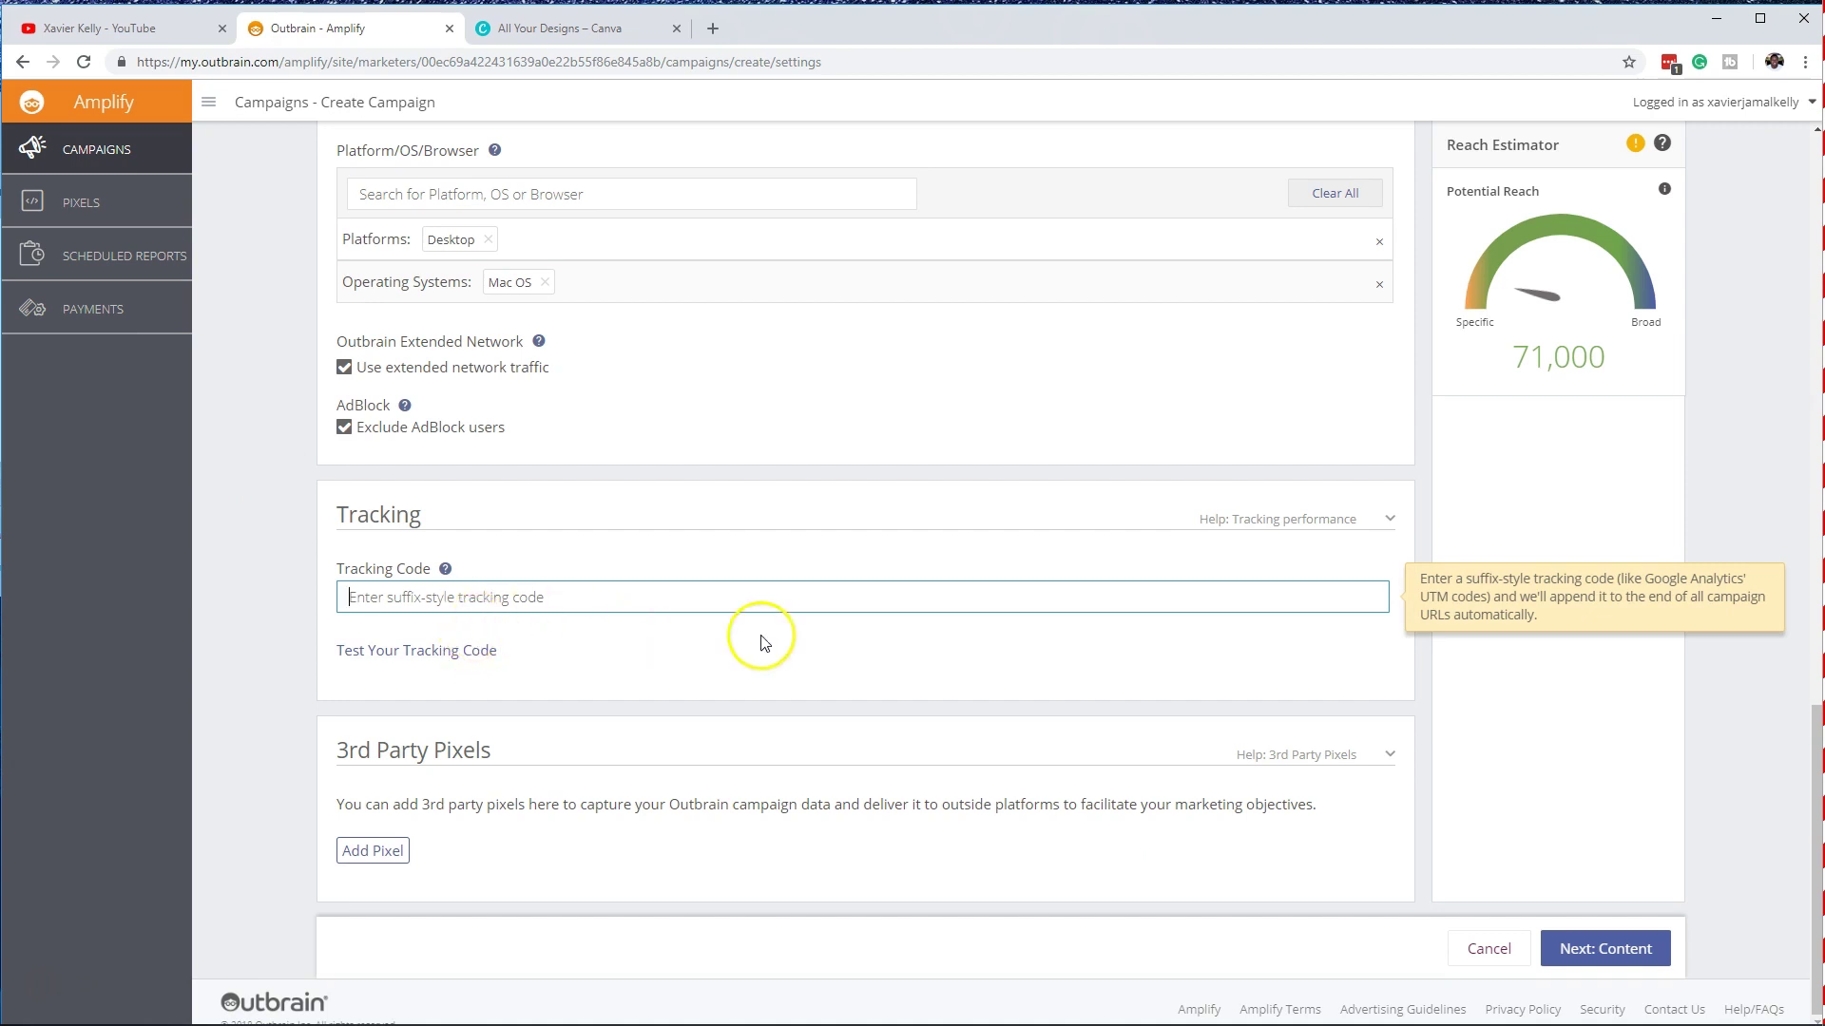
left_click(1485, 585)
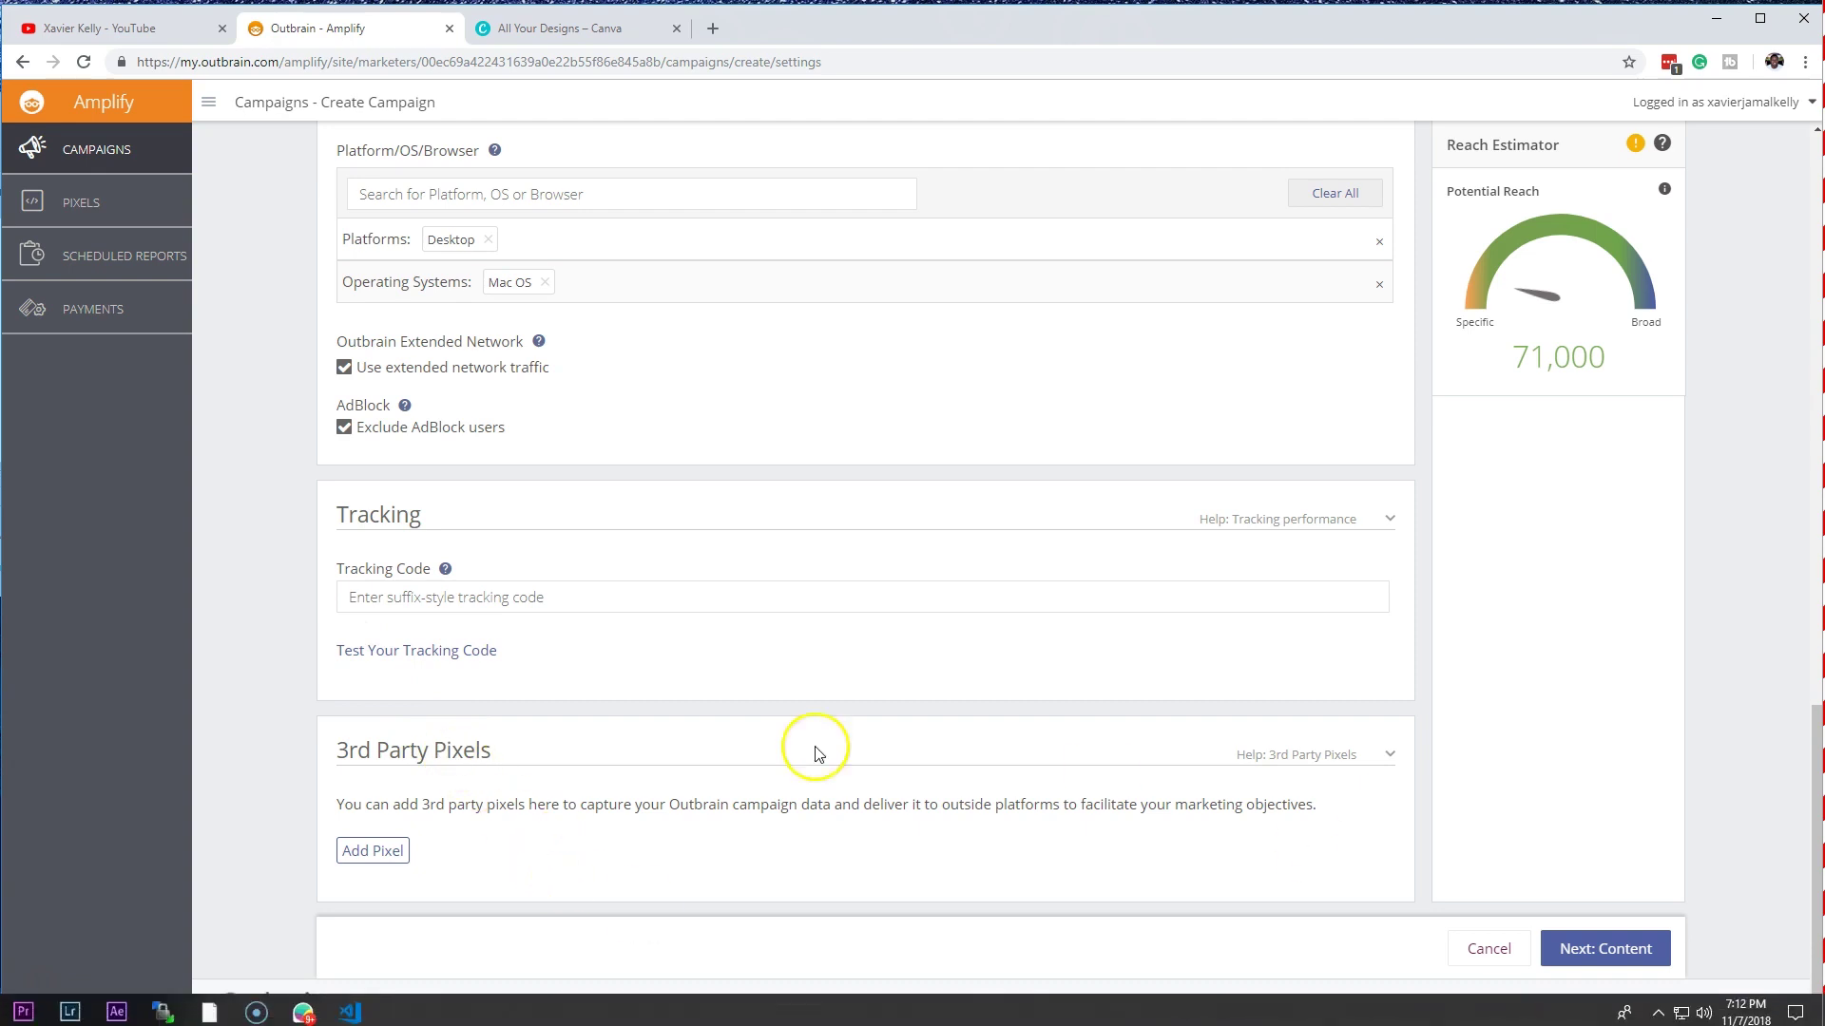
left_click(399, 851)
scroll(476, 834, "down", 1)
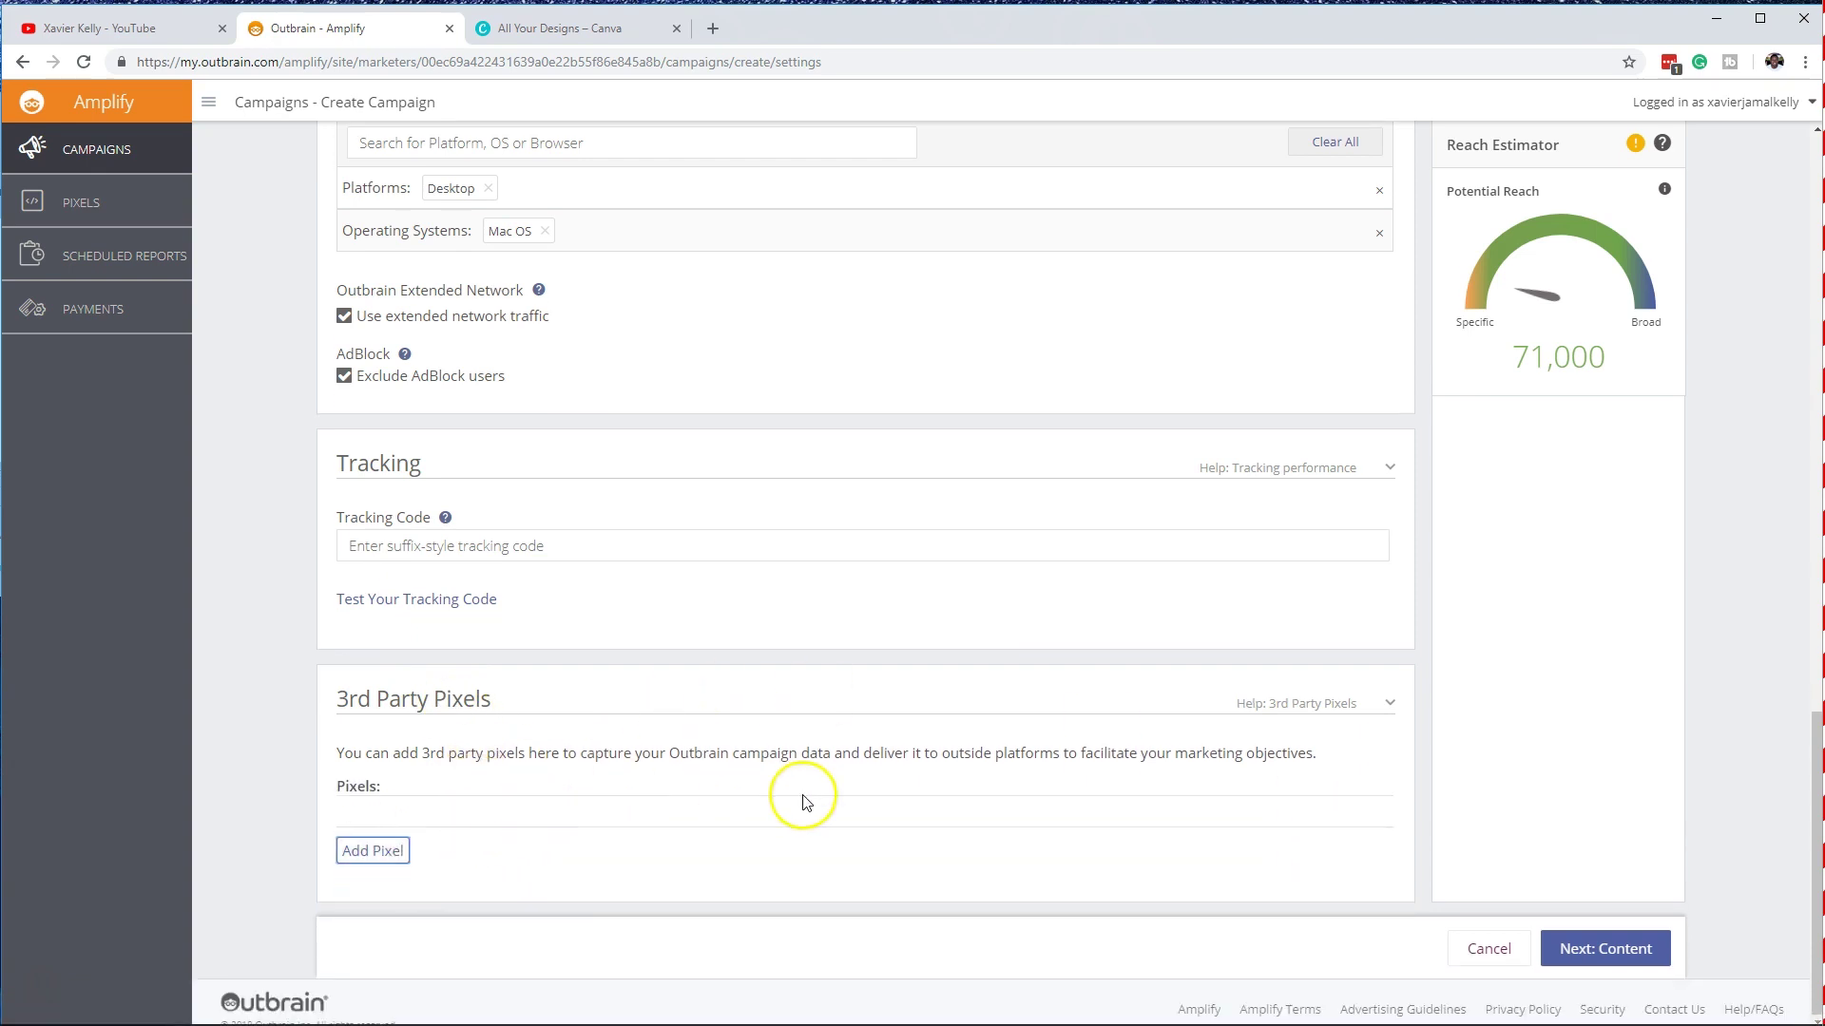
left_click(405, 803)
left_click(1256, 819)
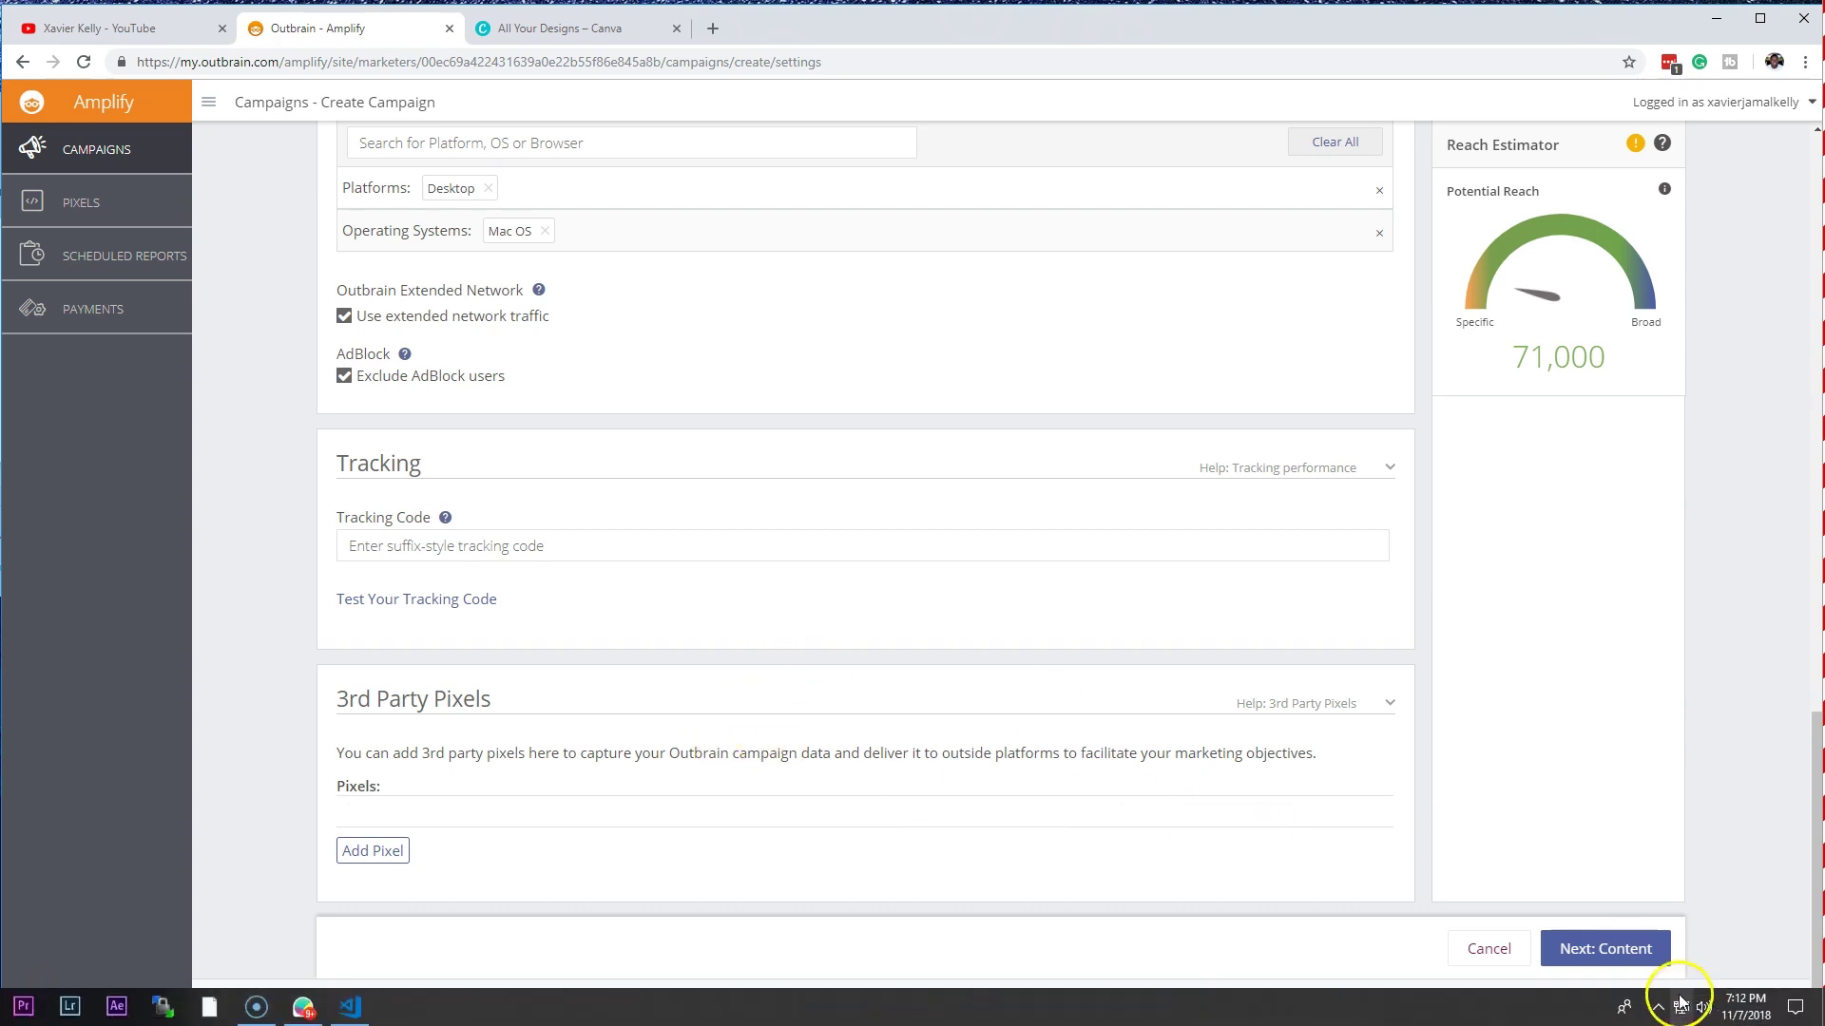
Step: Advance to the Content step and copy a YouTube channel video's link address
left_click(1602, 947)
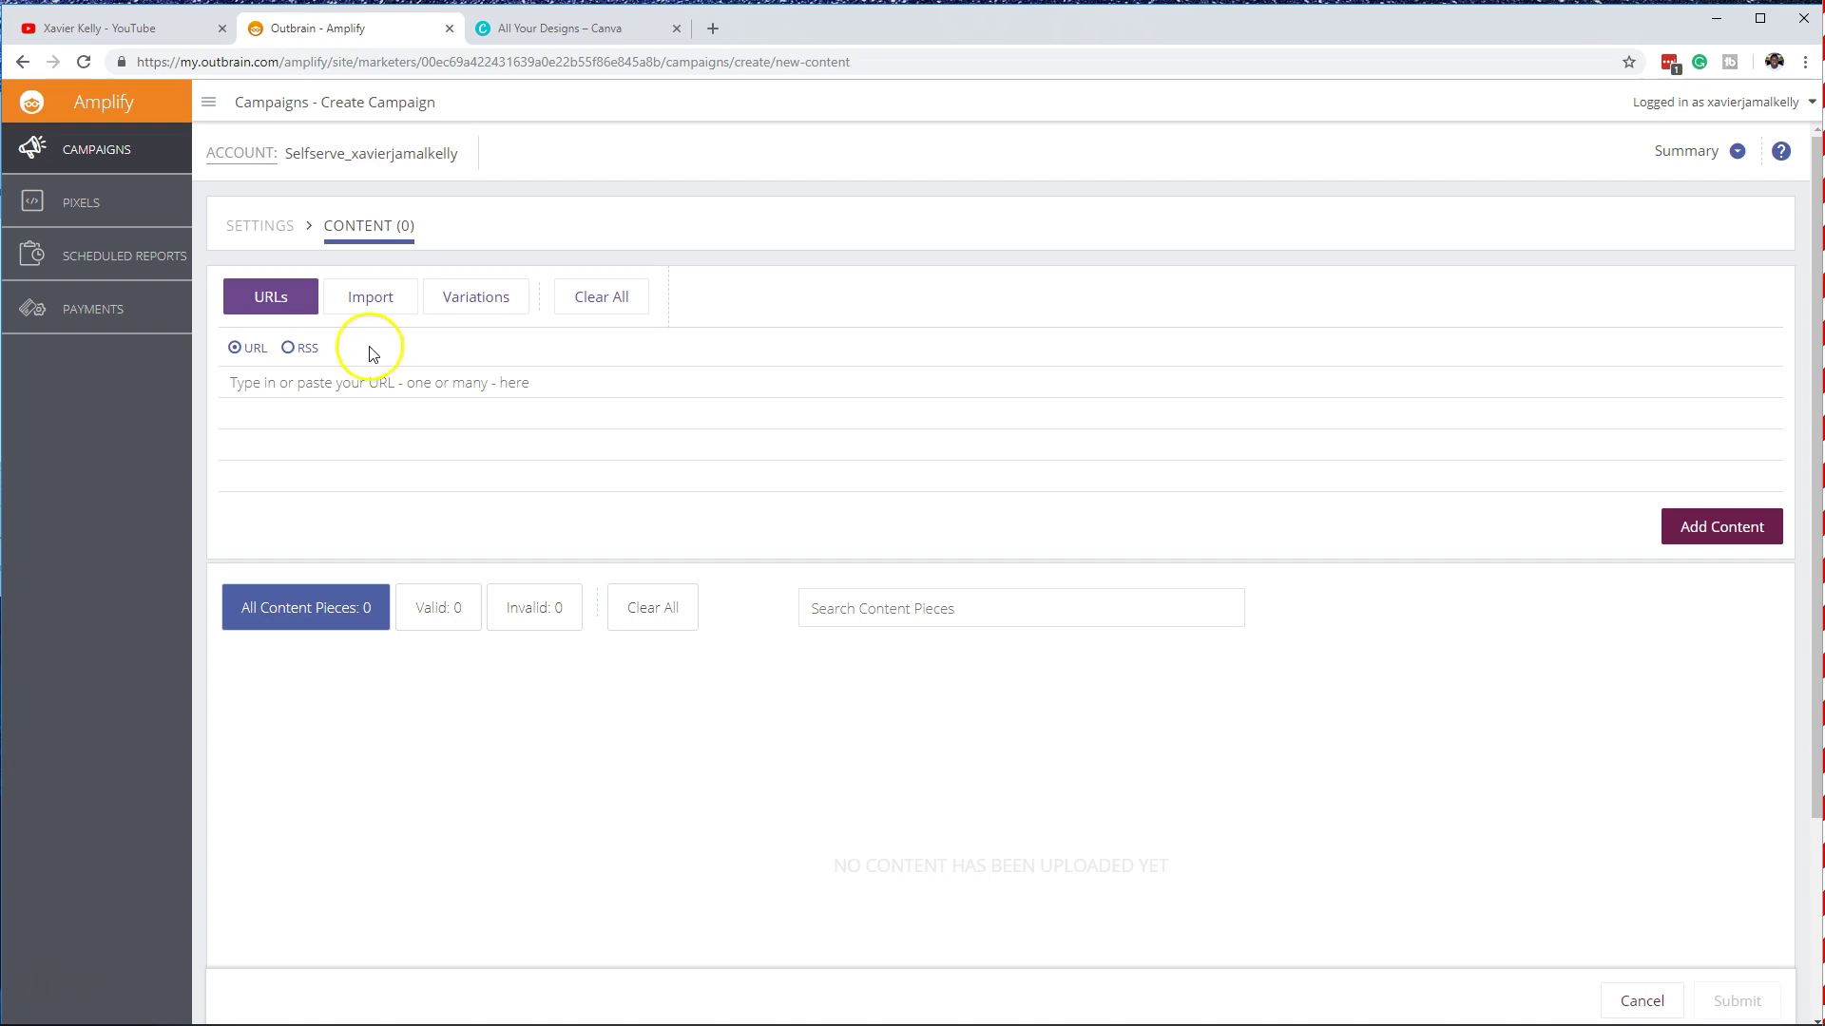
mouse_move(374, 309)
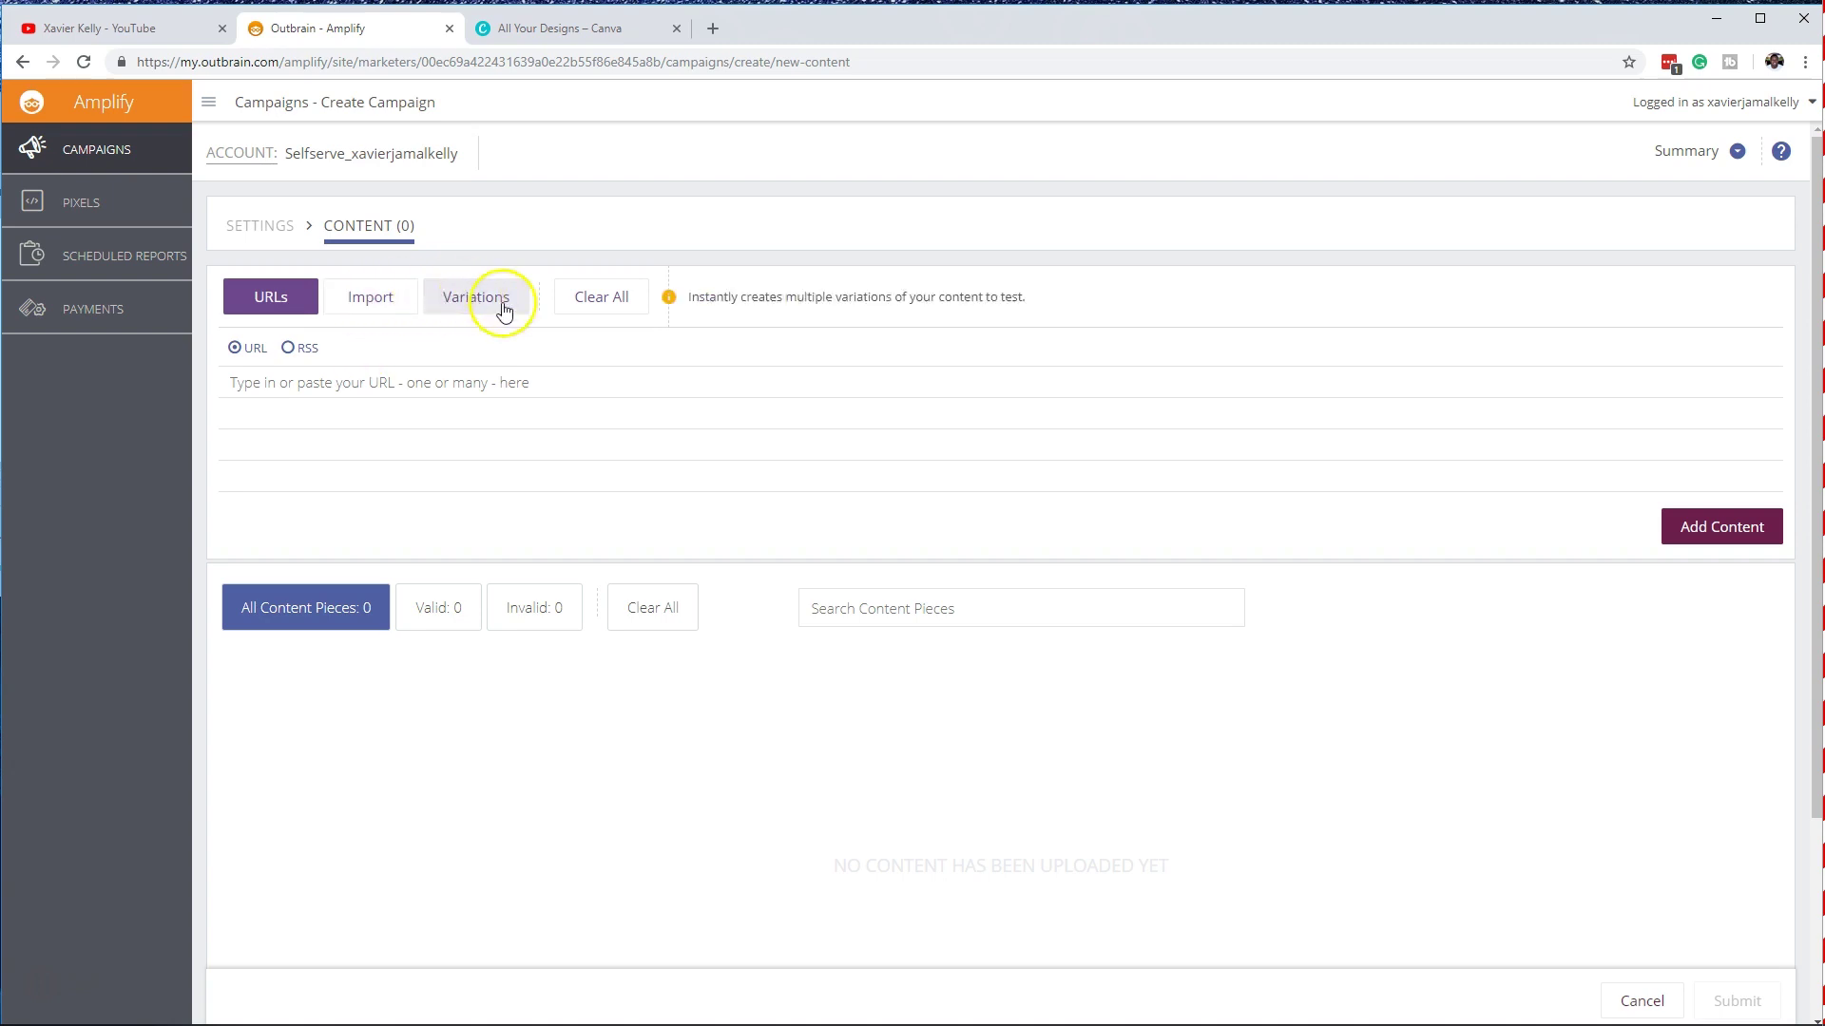
left_click(105, 28)
right_click(1080, 444)
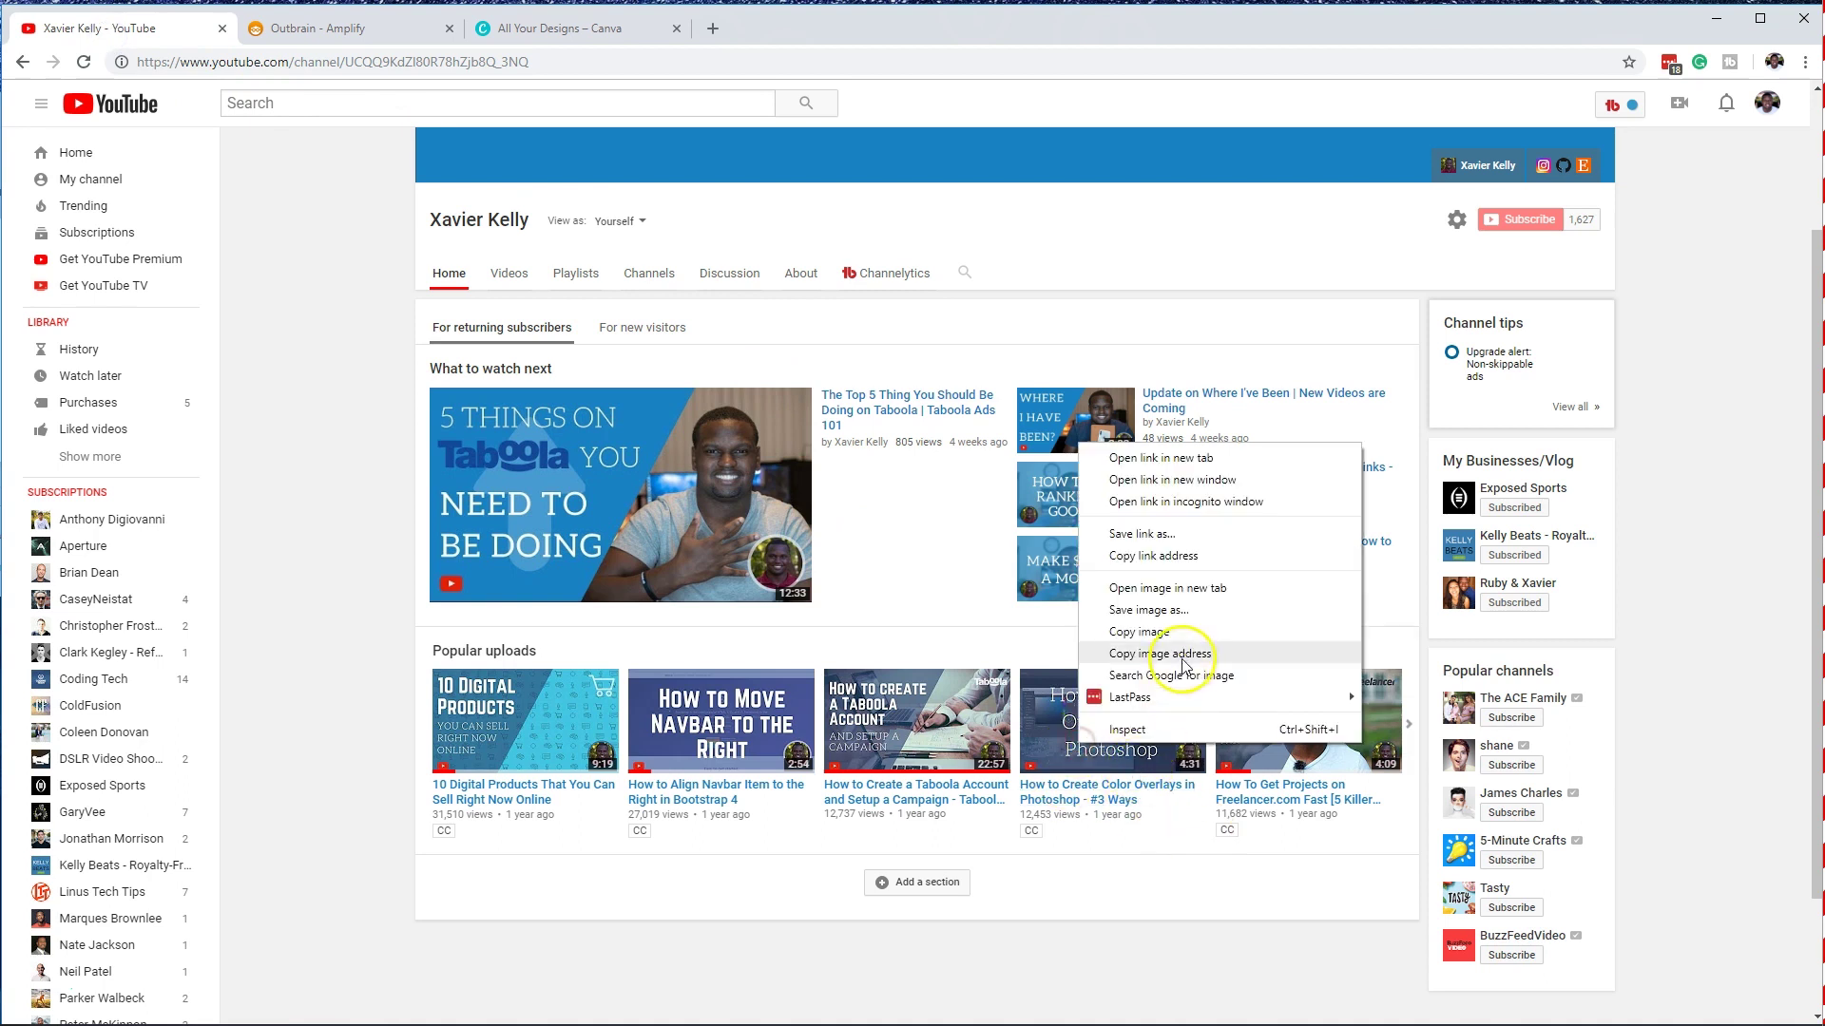
left_click(1154, 556)
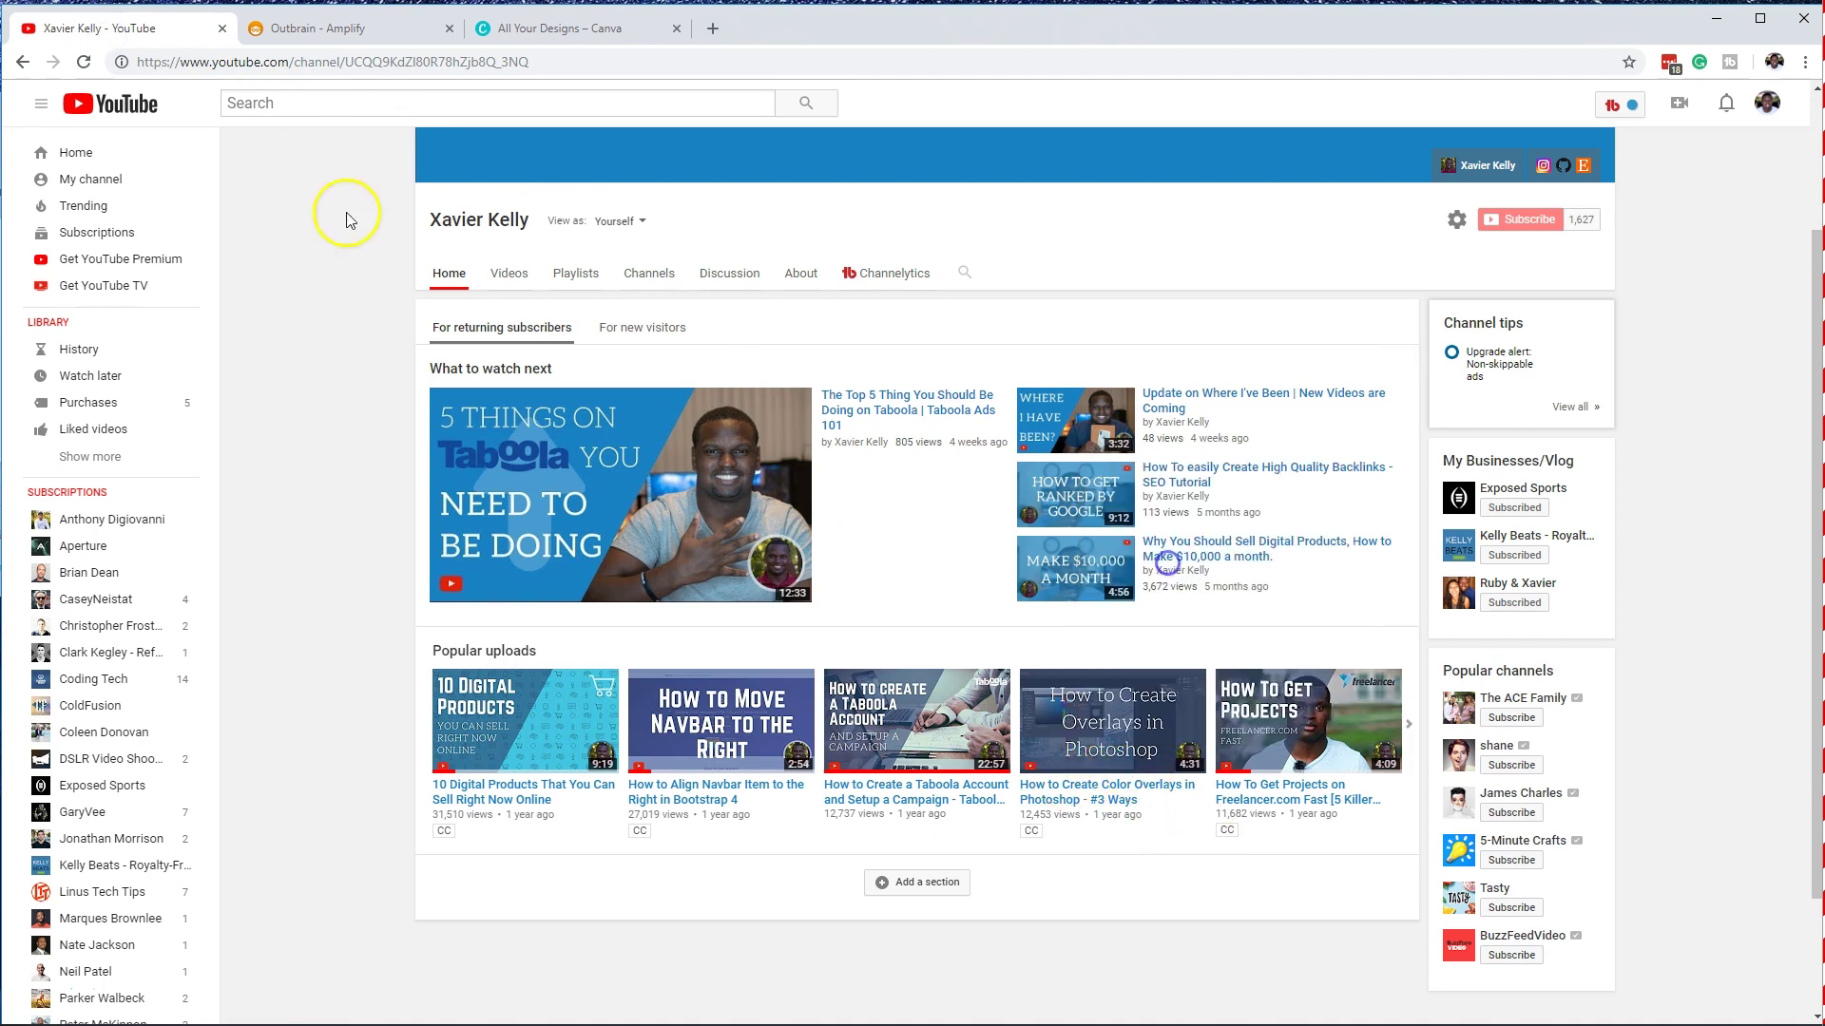
left_click(358, 23)
Step: Paste the copied YouTube video link into the URL field and add it as content
right_click(385, 381)
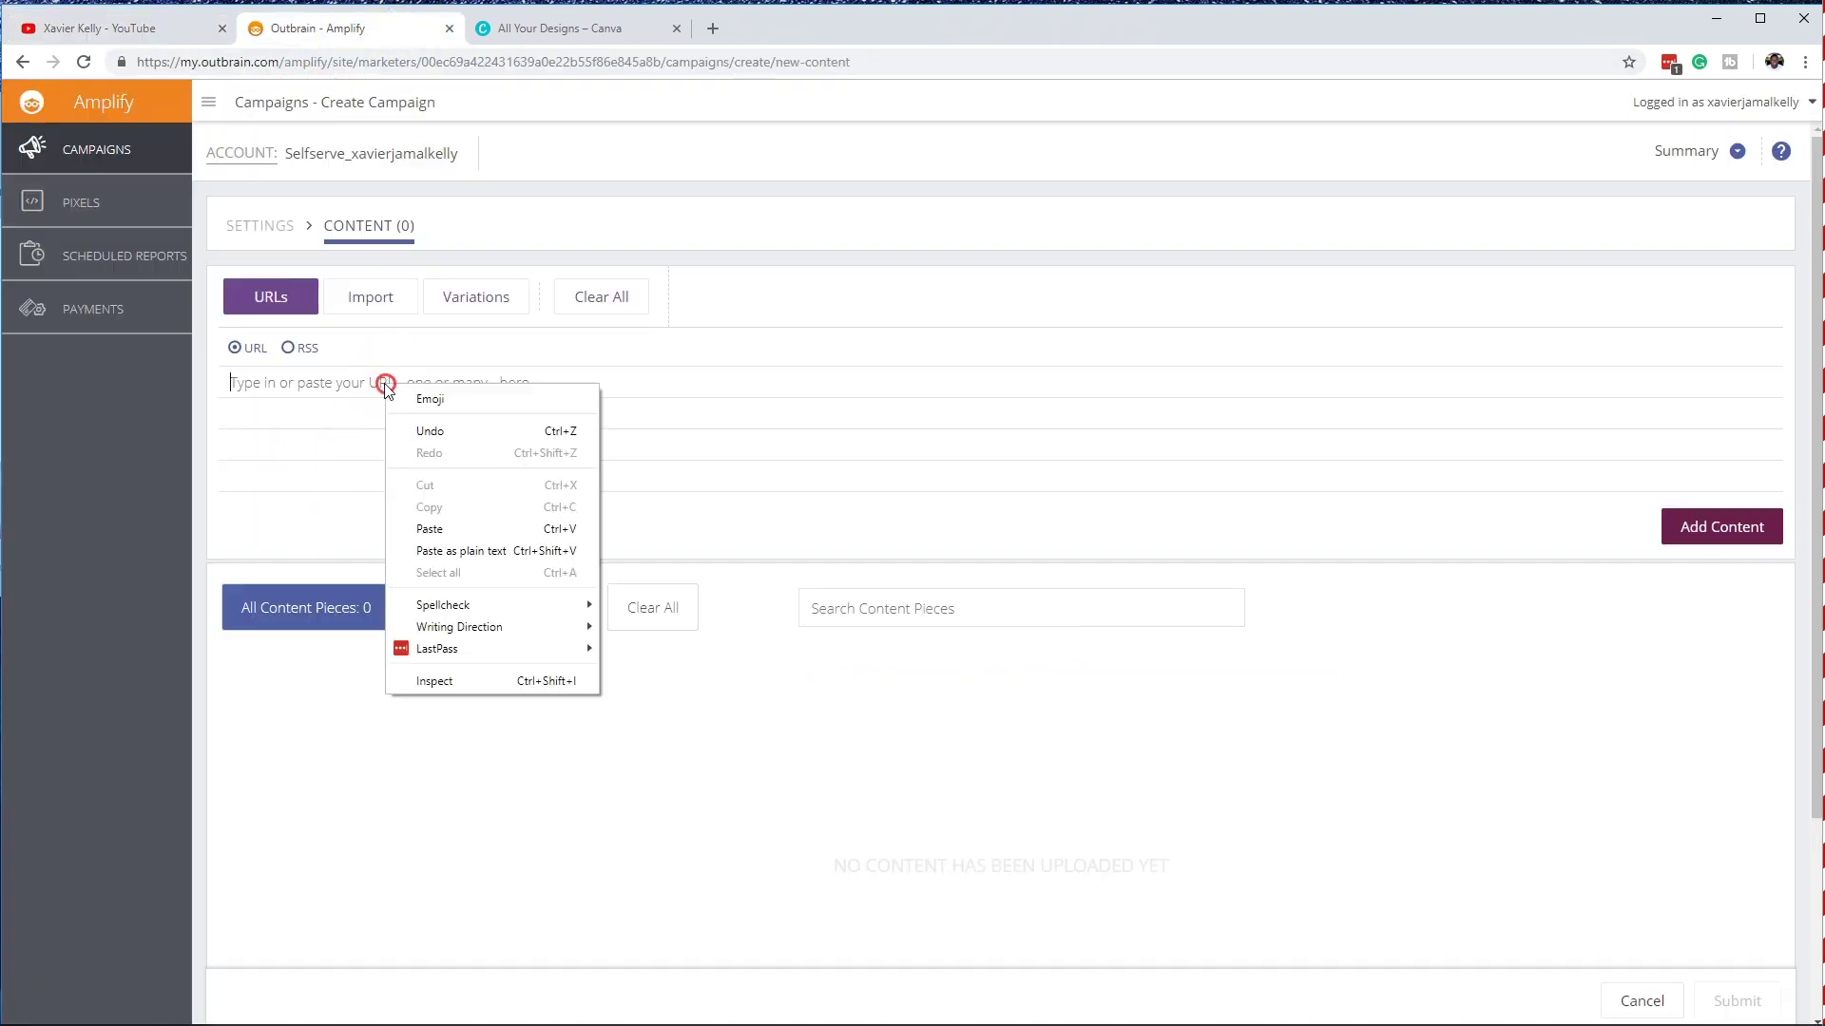
left_click(461, 525)
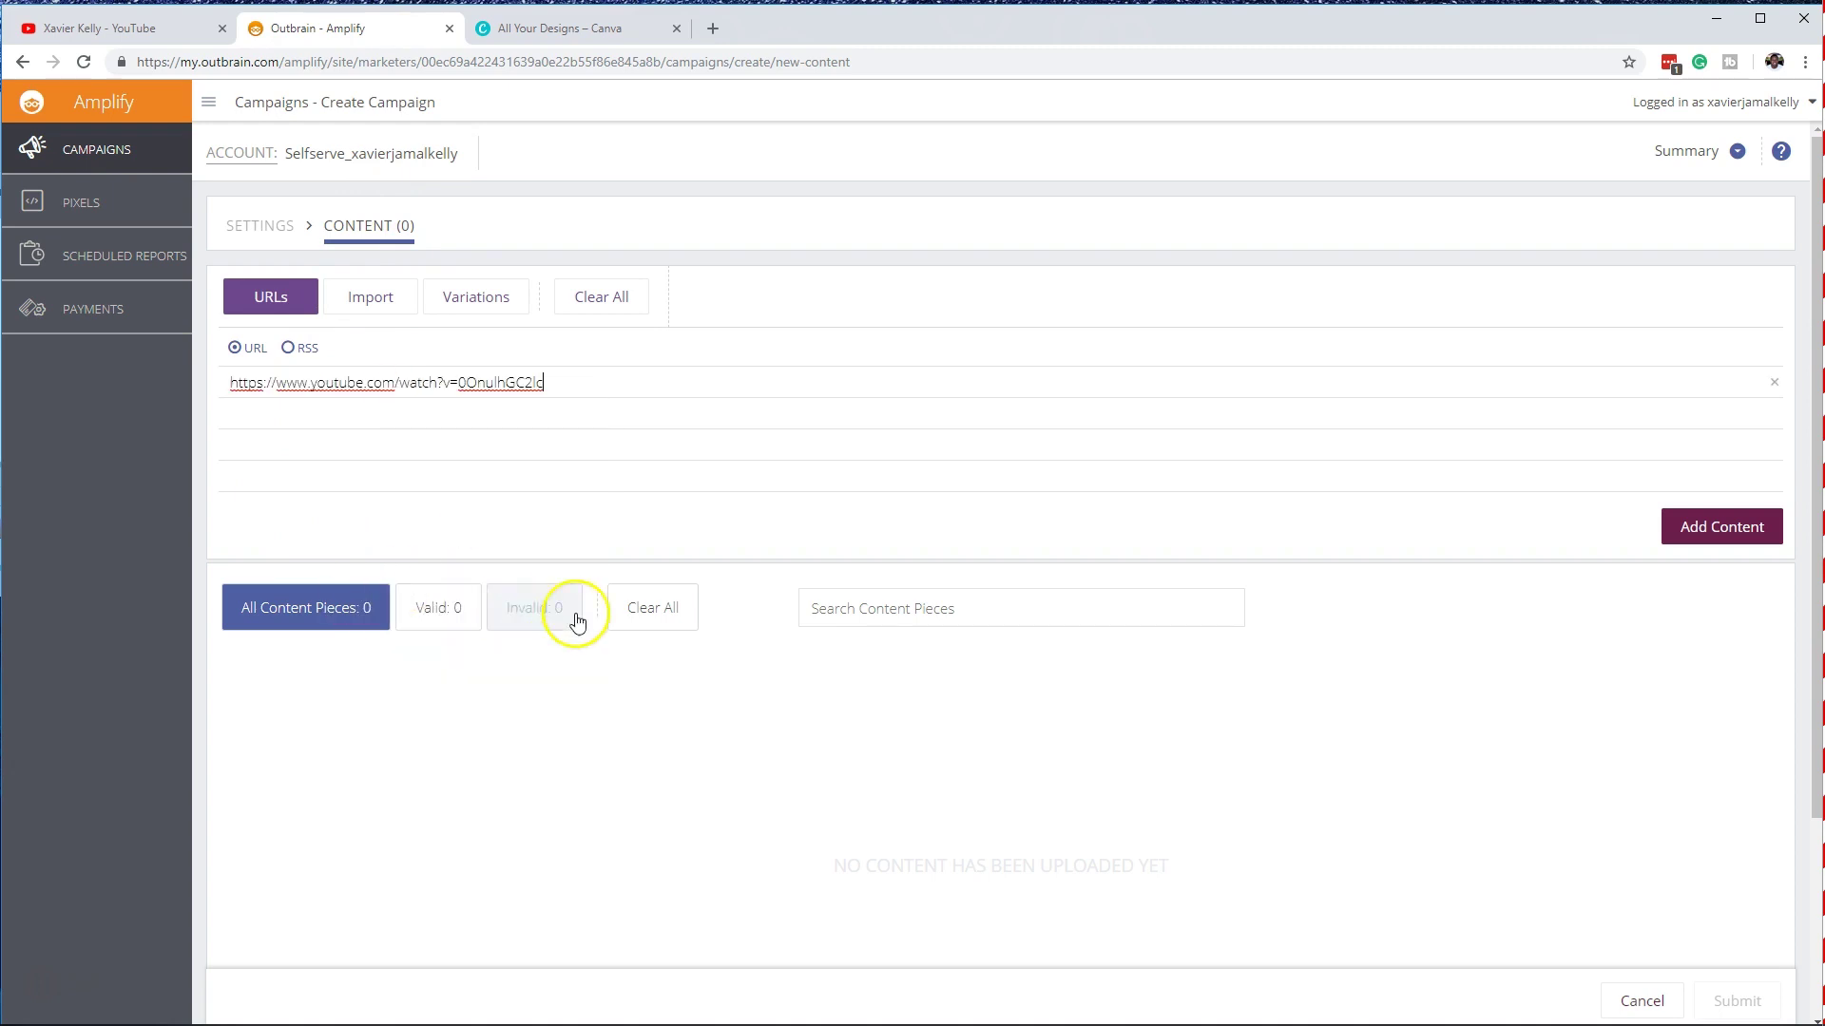
left_click(1739, 528)
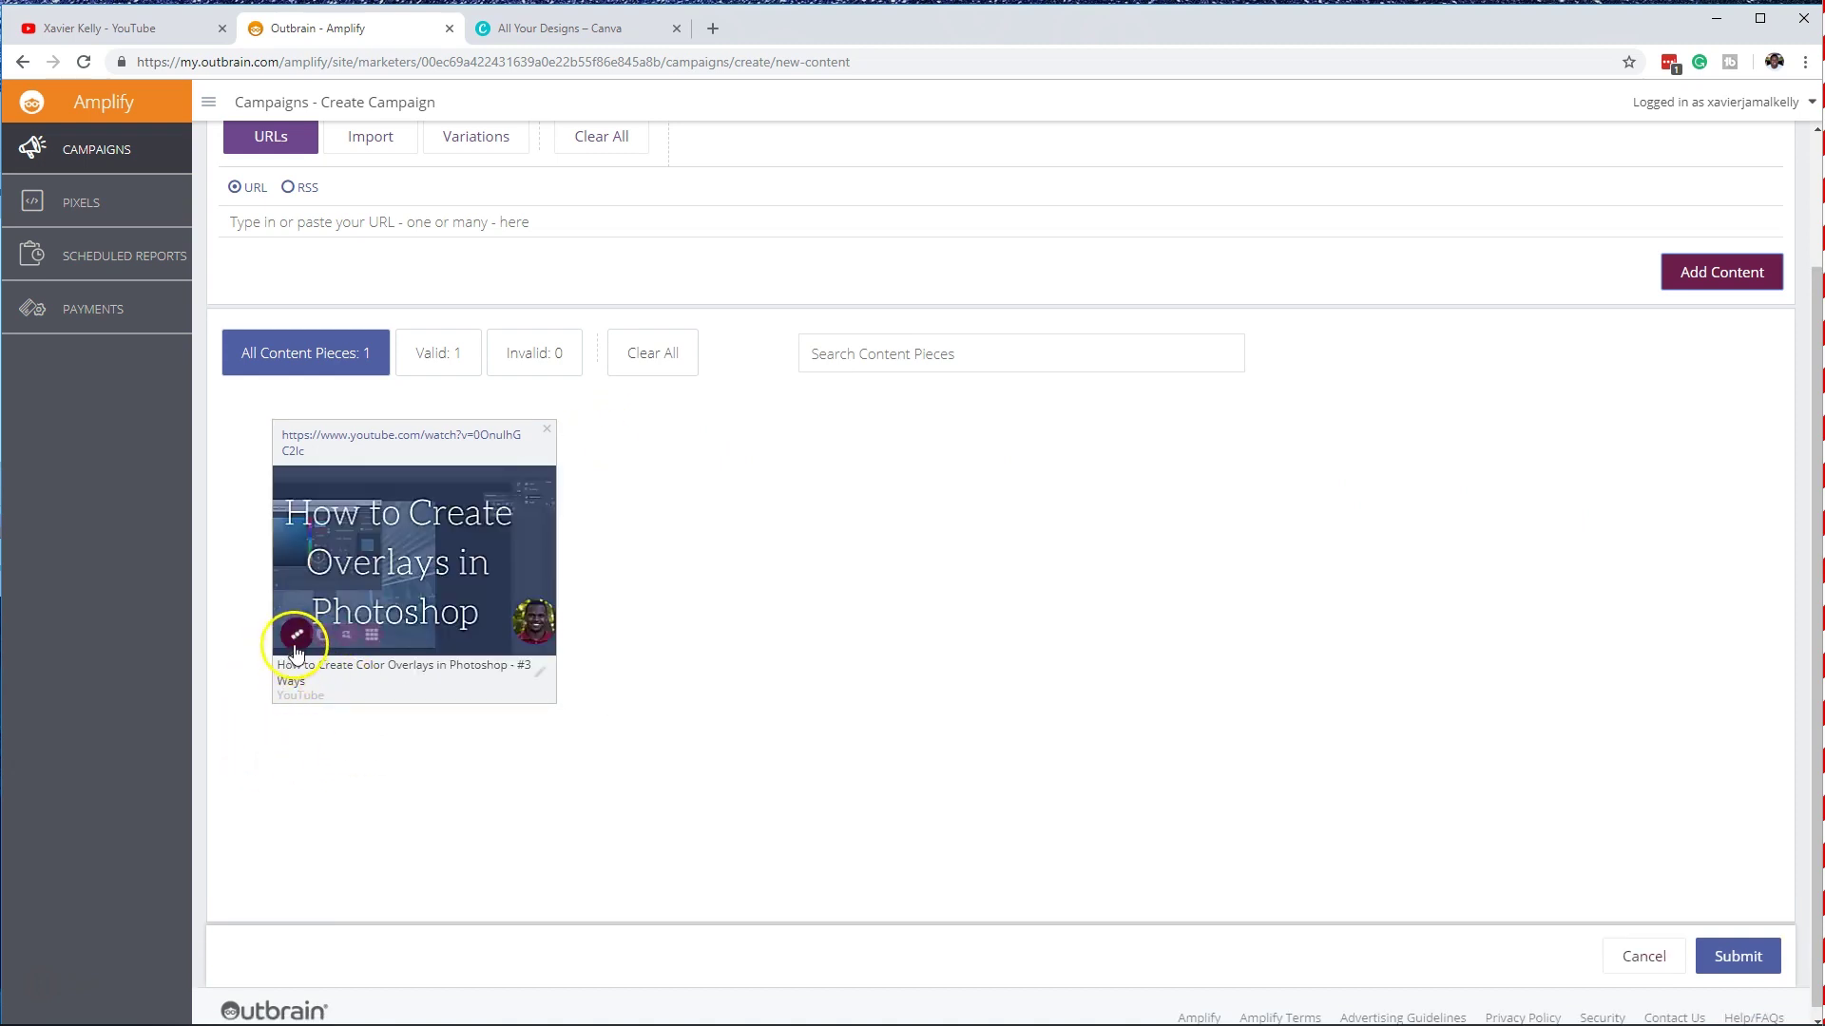
Step: Rewrite the card headline, correcting 'Ypur' to 'Your' and 'quailty' to 'quality'
left_click(542, 676)
triple_click(412, 668)
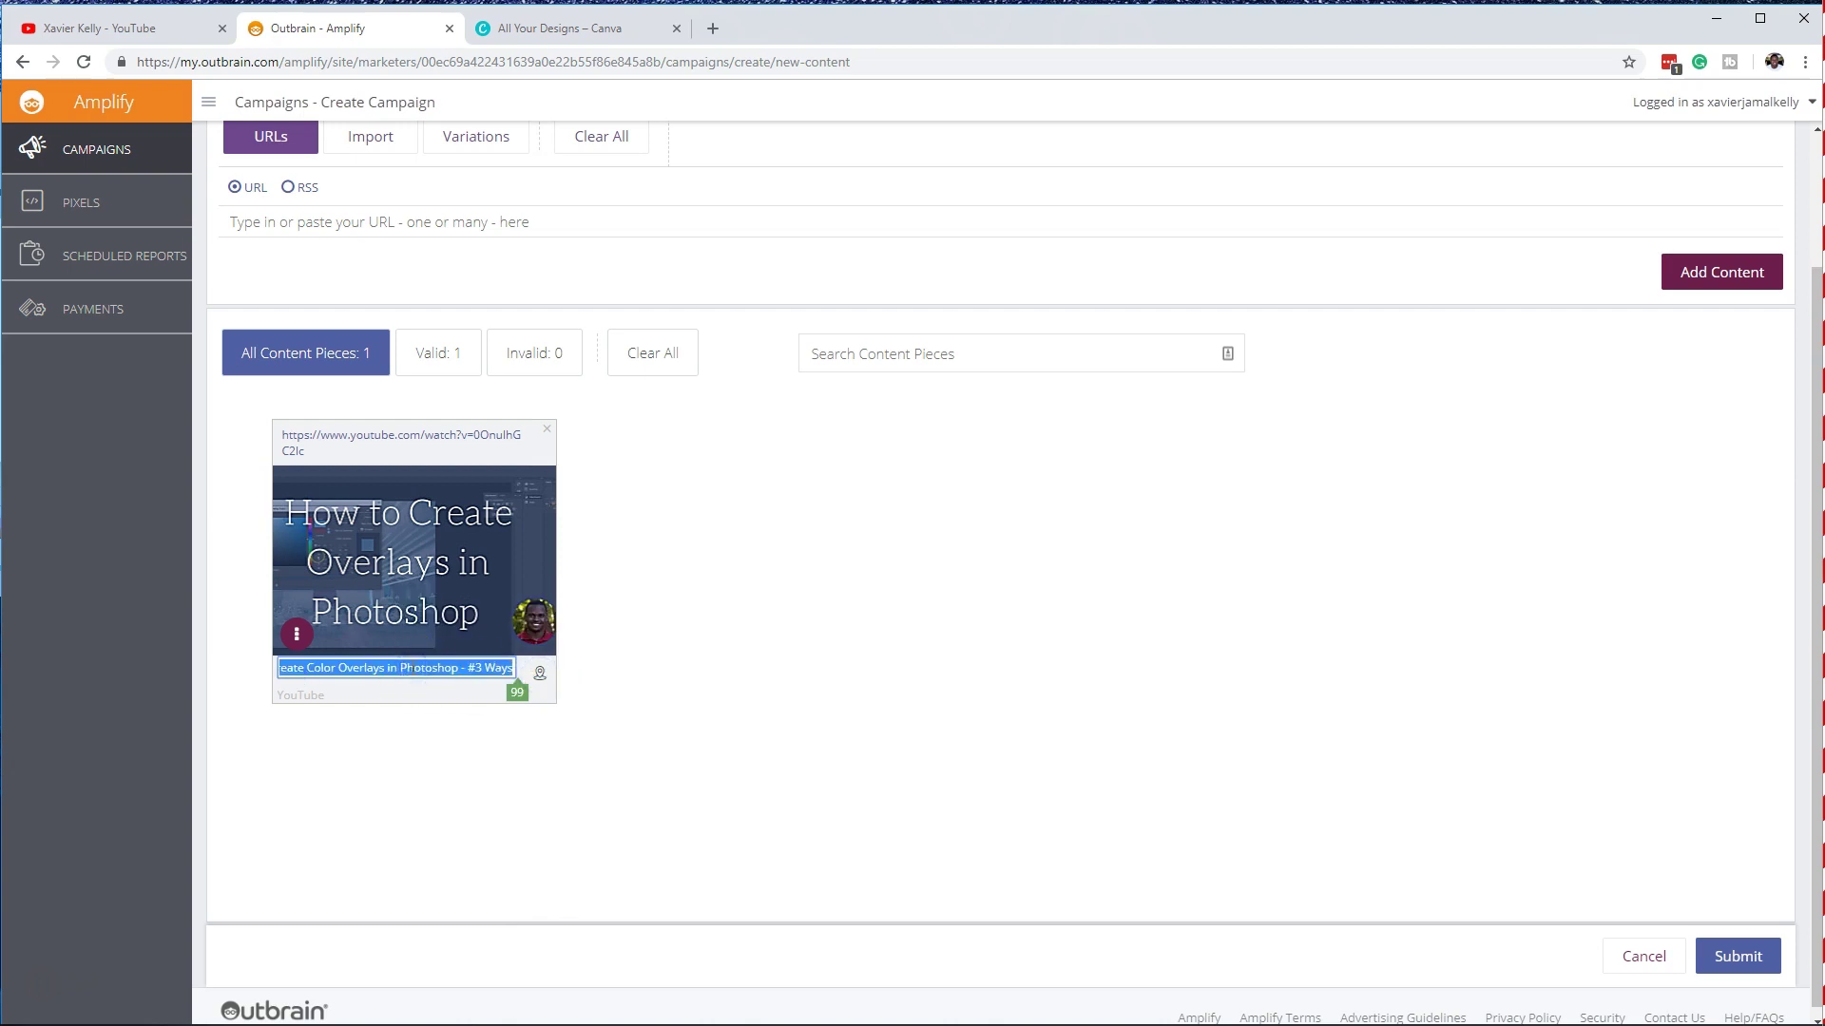
key("BackSpace")
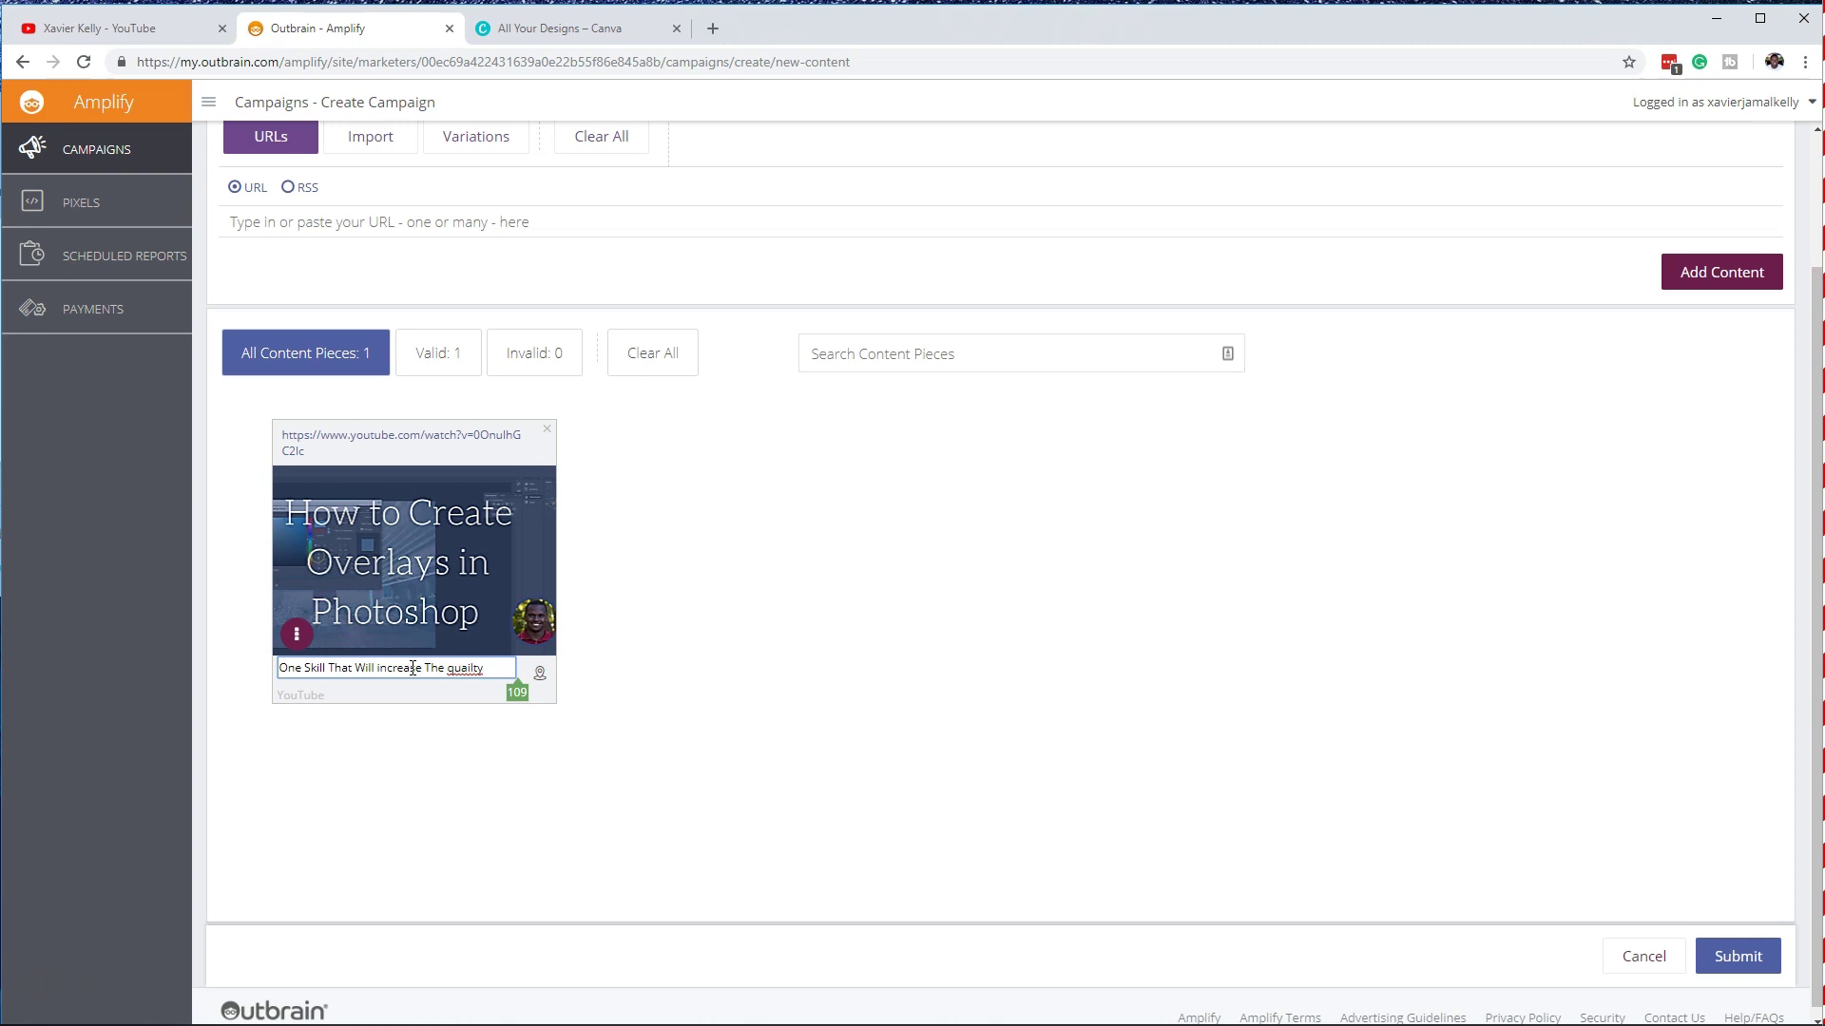
type("Ypur Designs")
left_click(454, 668)
right_click(457, 667)
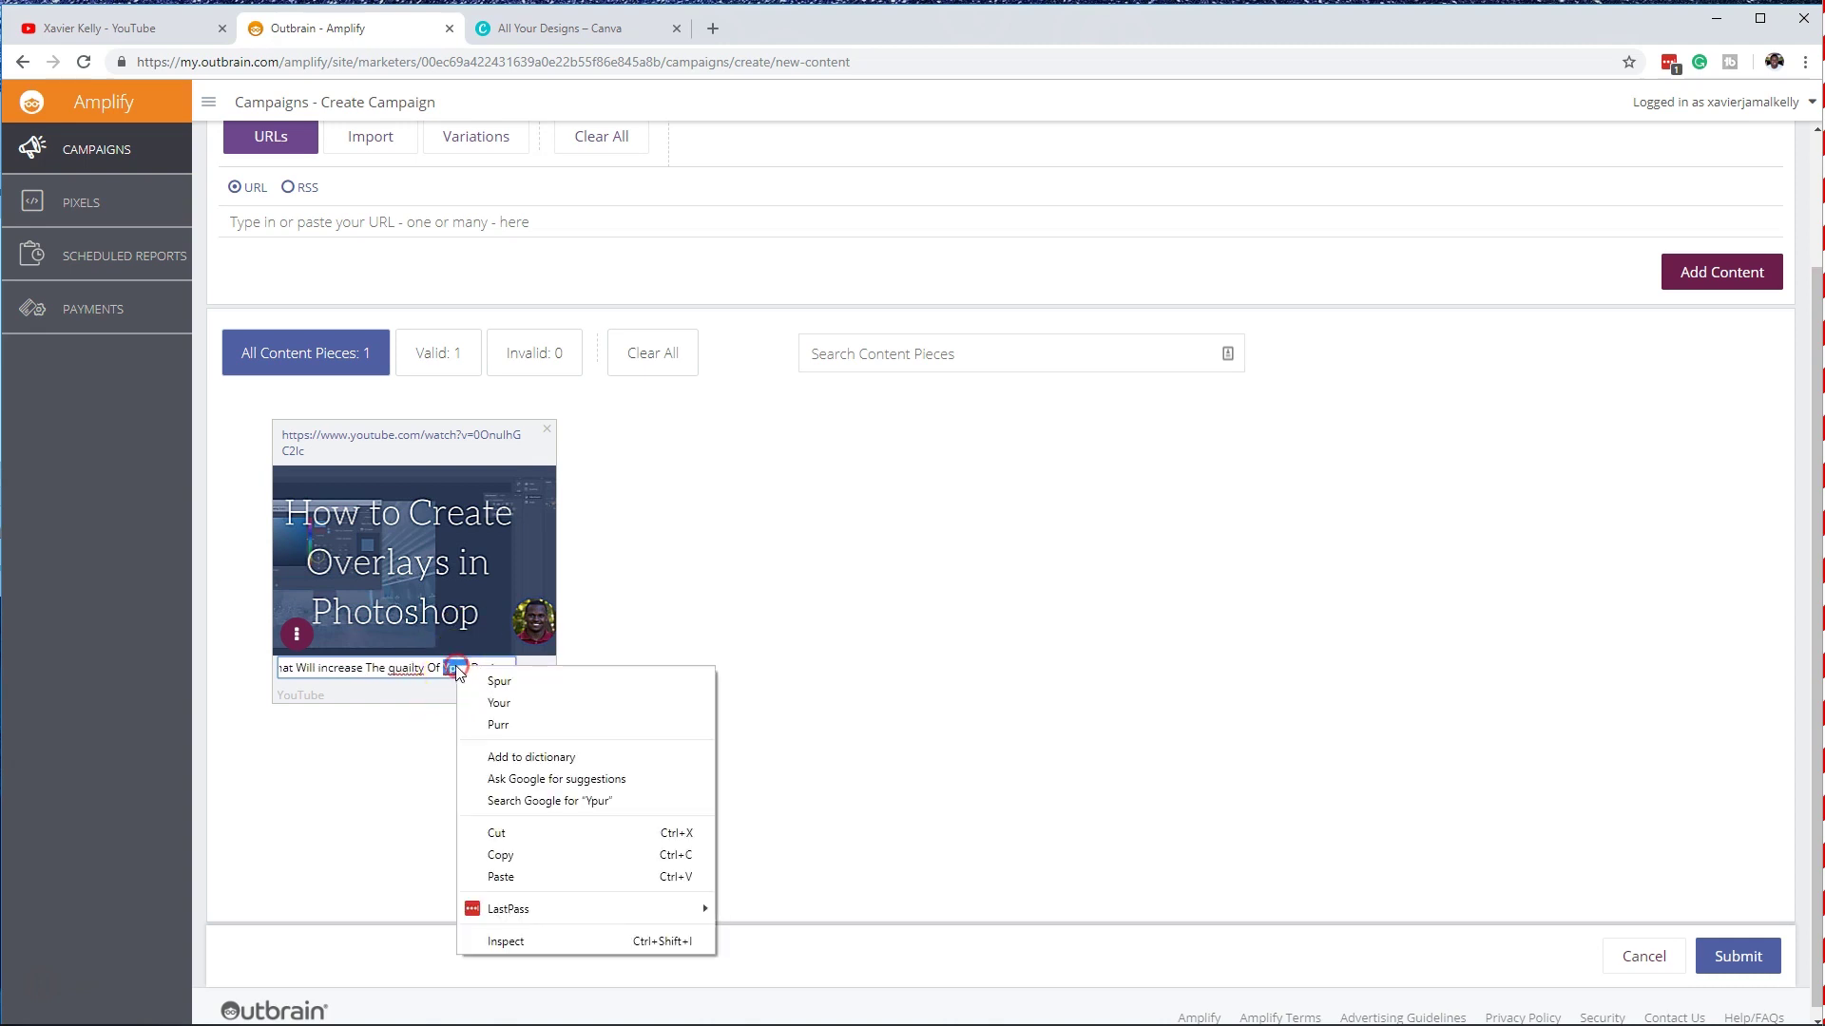
left_click(504, 706)
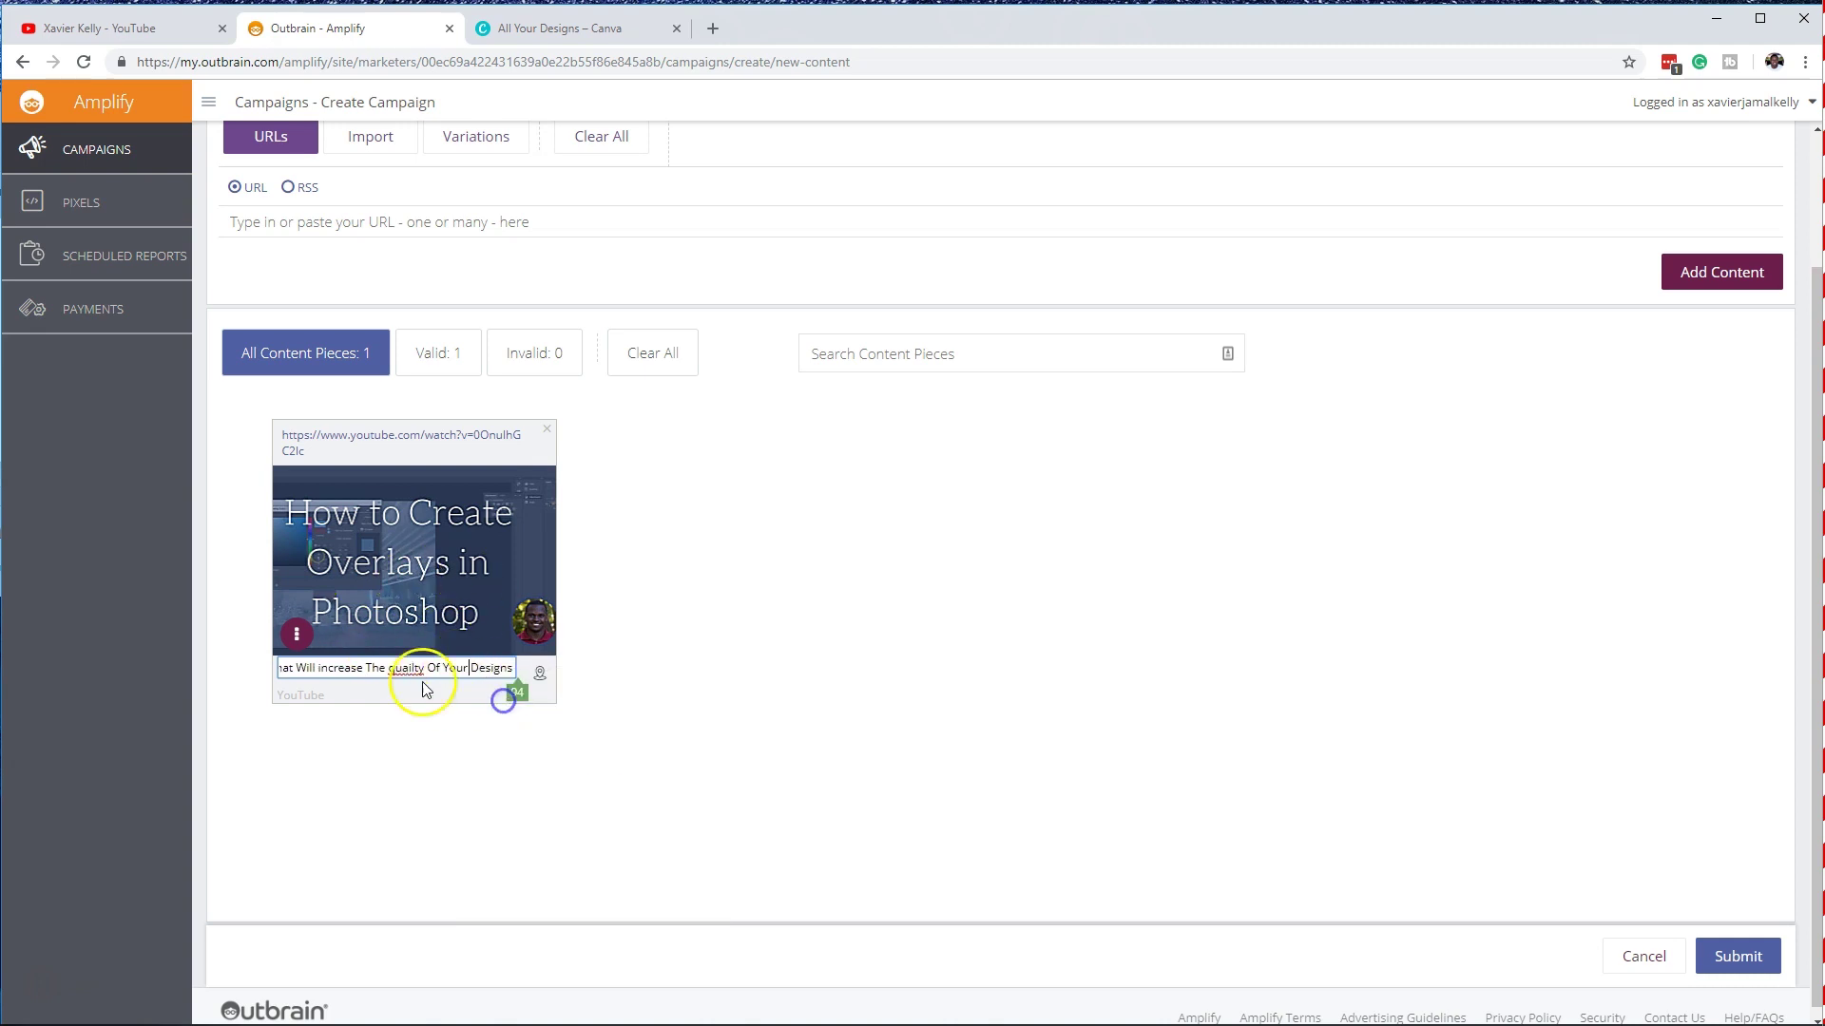
right_click(399, 668)
left_click(448, 684)
Step: Capitalize 'Quality', lowercase 'of', and save the headline 'One Skill That Will increase The Quality of Your Designs'
left_click(397, 675)
key("BackSpace")
type("Qual")
left_click(461, 668)
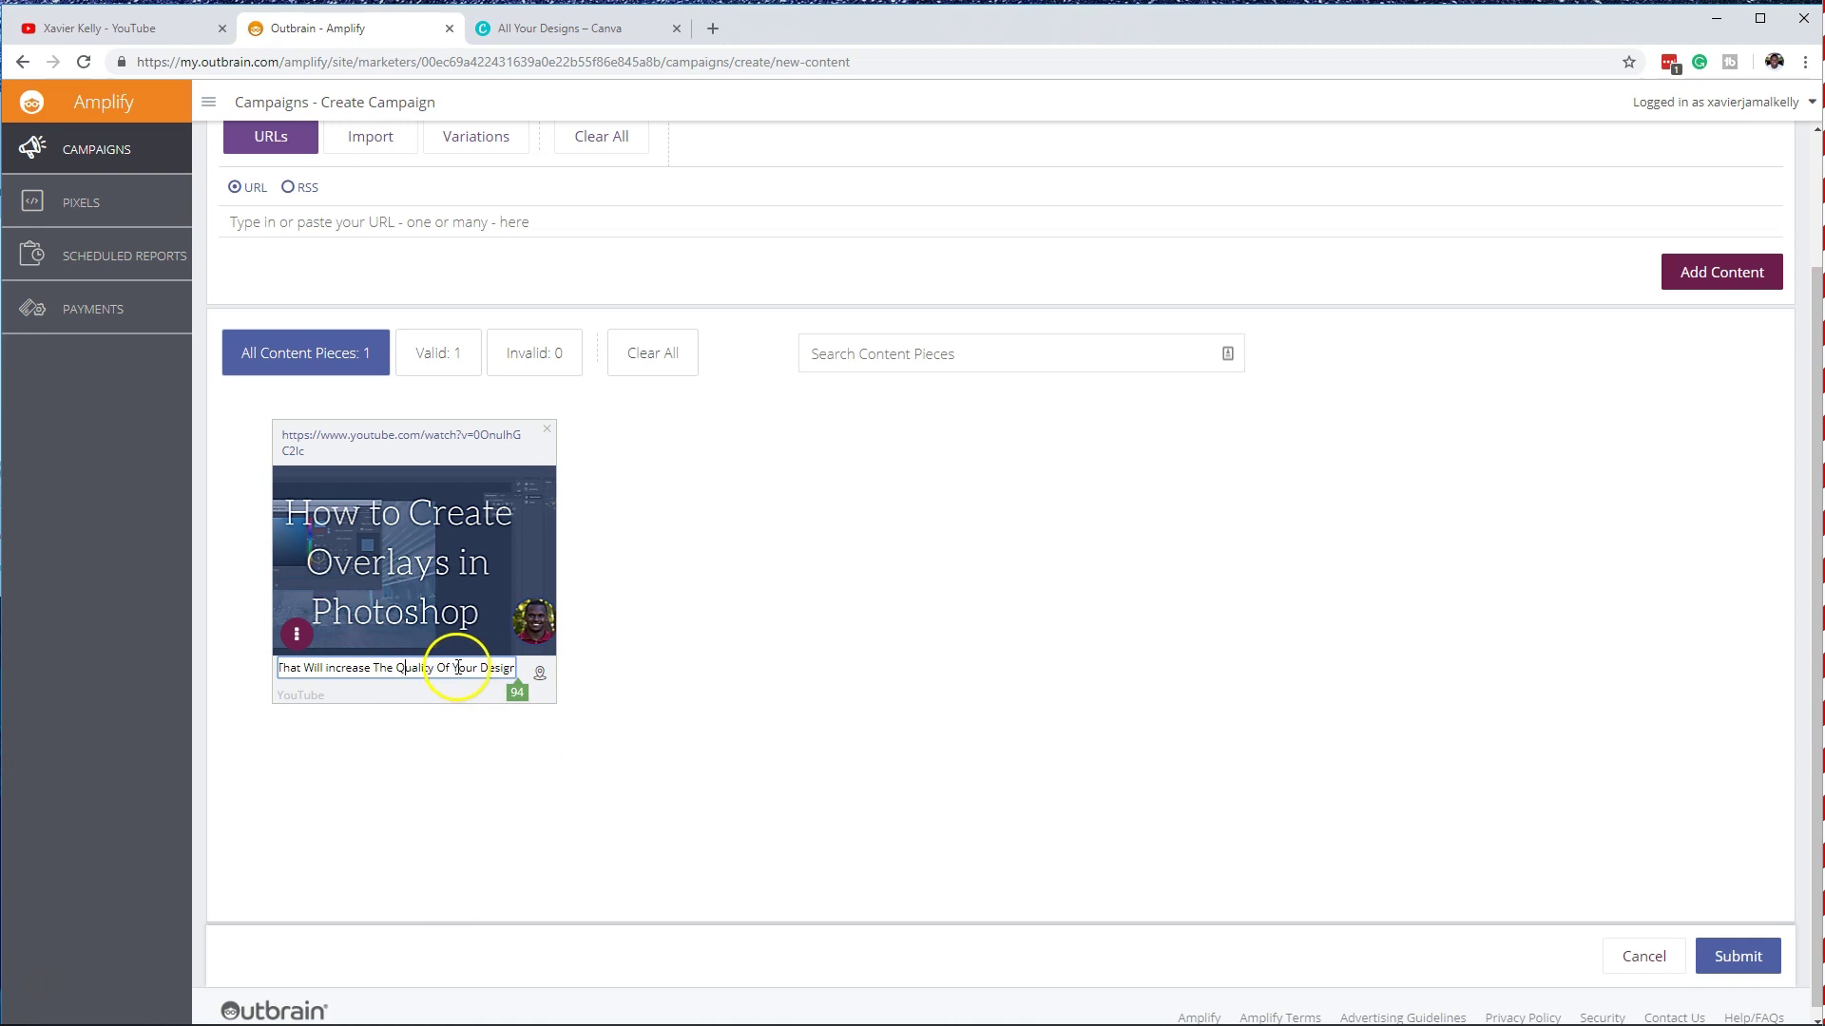
double_click(441, 669)
type("of")
left_click_drag(441, 669, 544, 659)
double_click(362, 669)
left_click(478, 775)
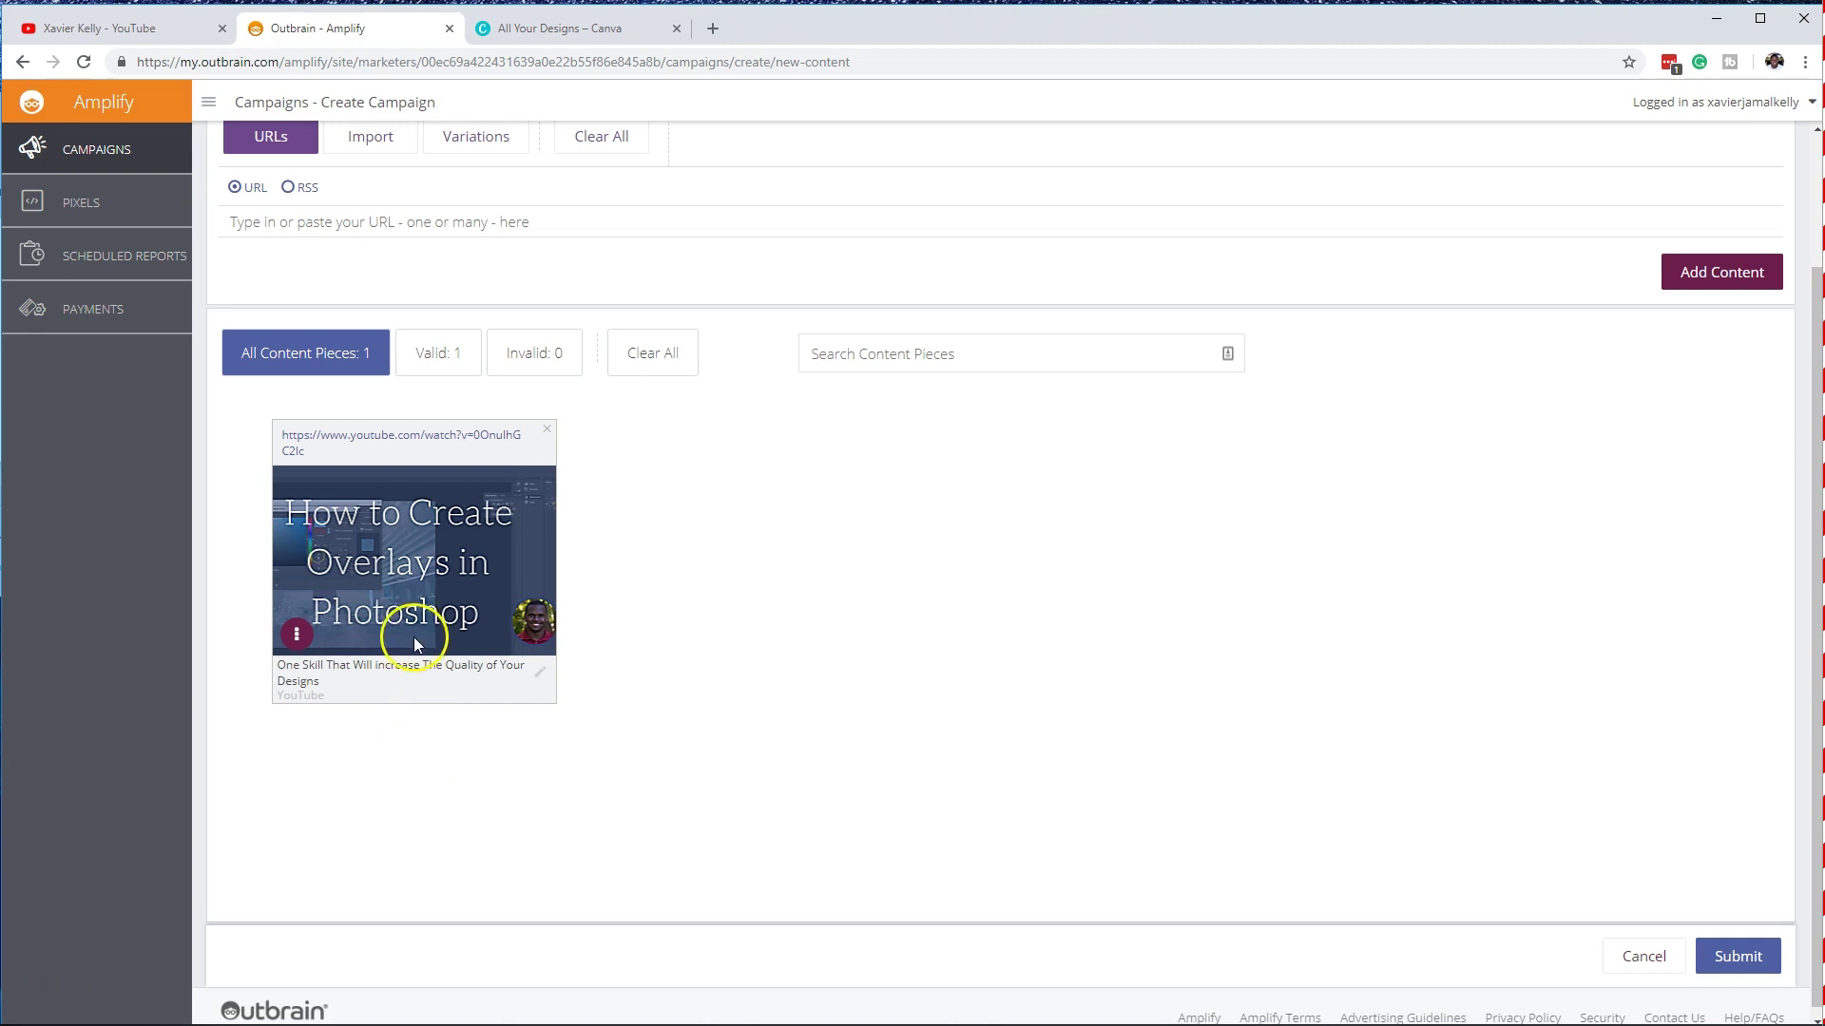
left_click(537, 672)
left_click(395, 745)
scroll(413, 413, "down", 1)
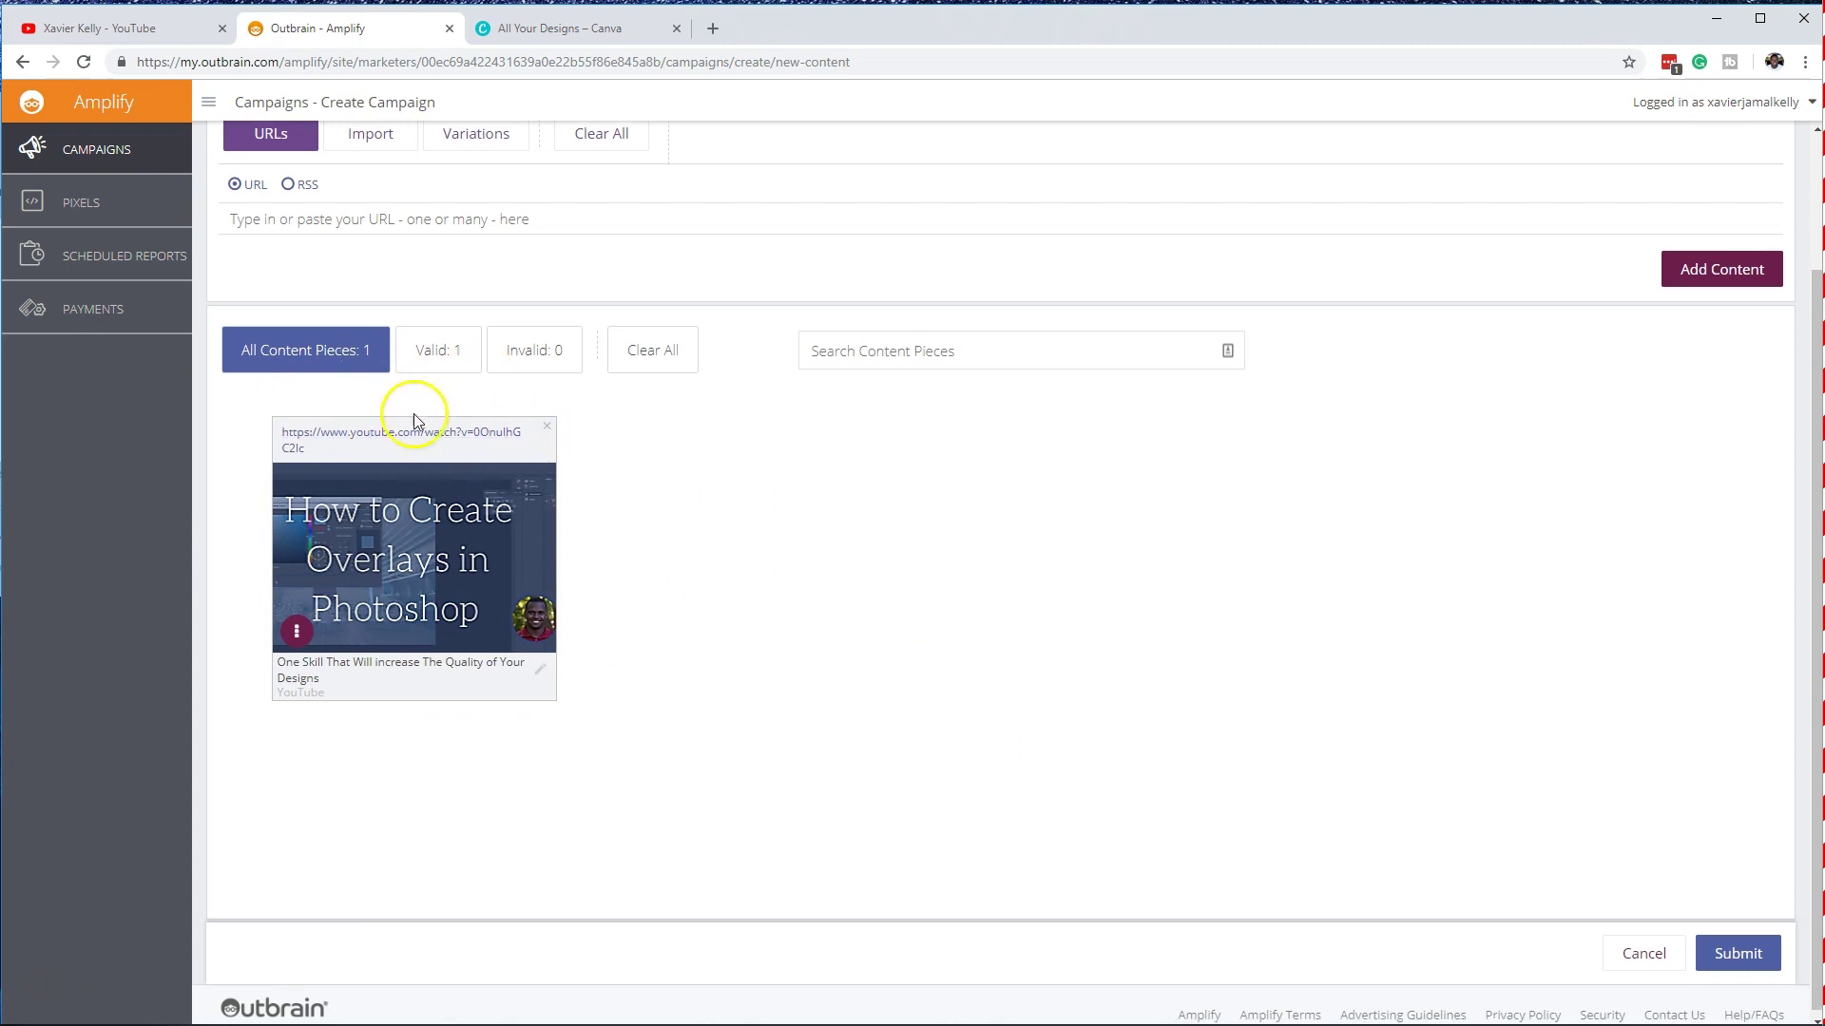
Step: Switch to Canva and enter custom design dimensions of 1200 × 800 px
left_click(594, 34)
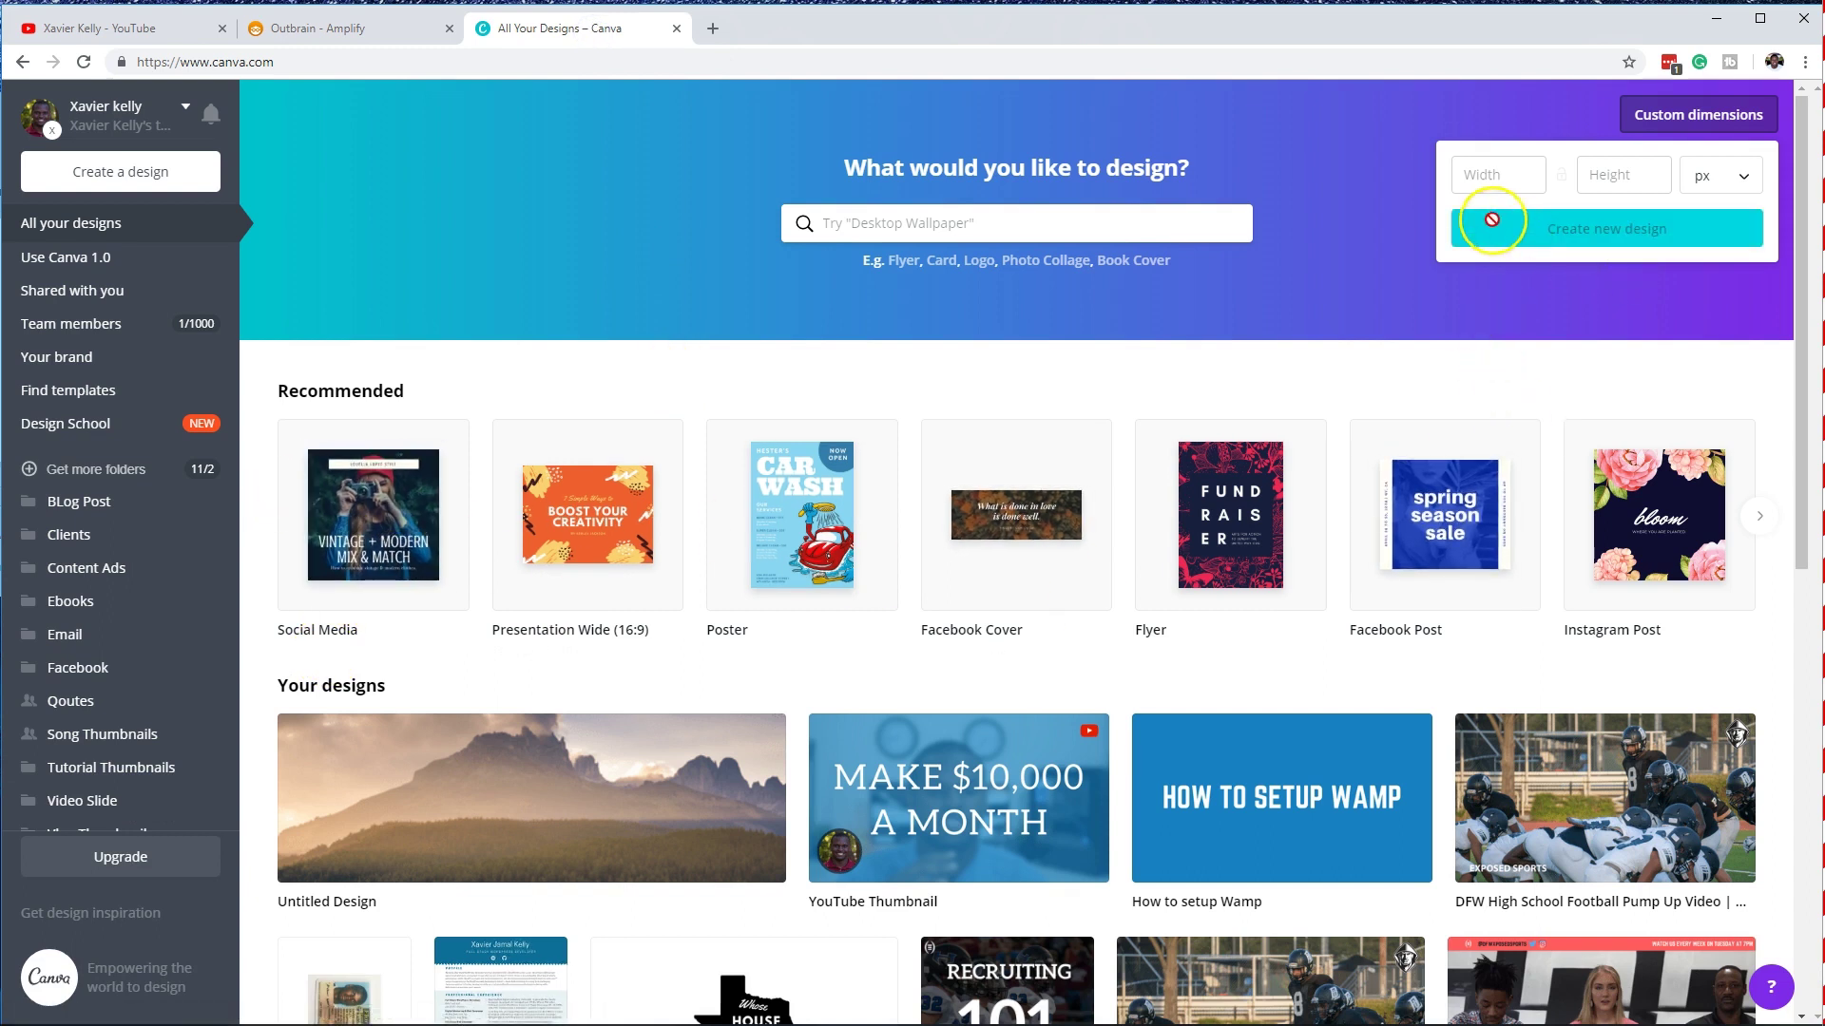
left_click(1504, 186)
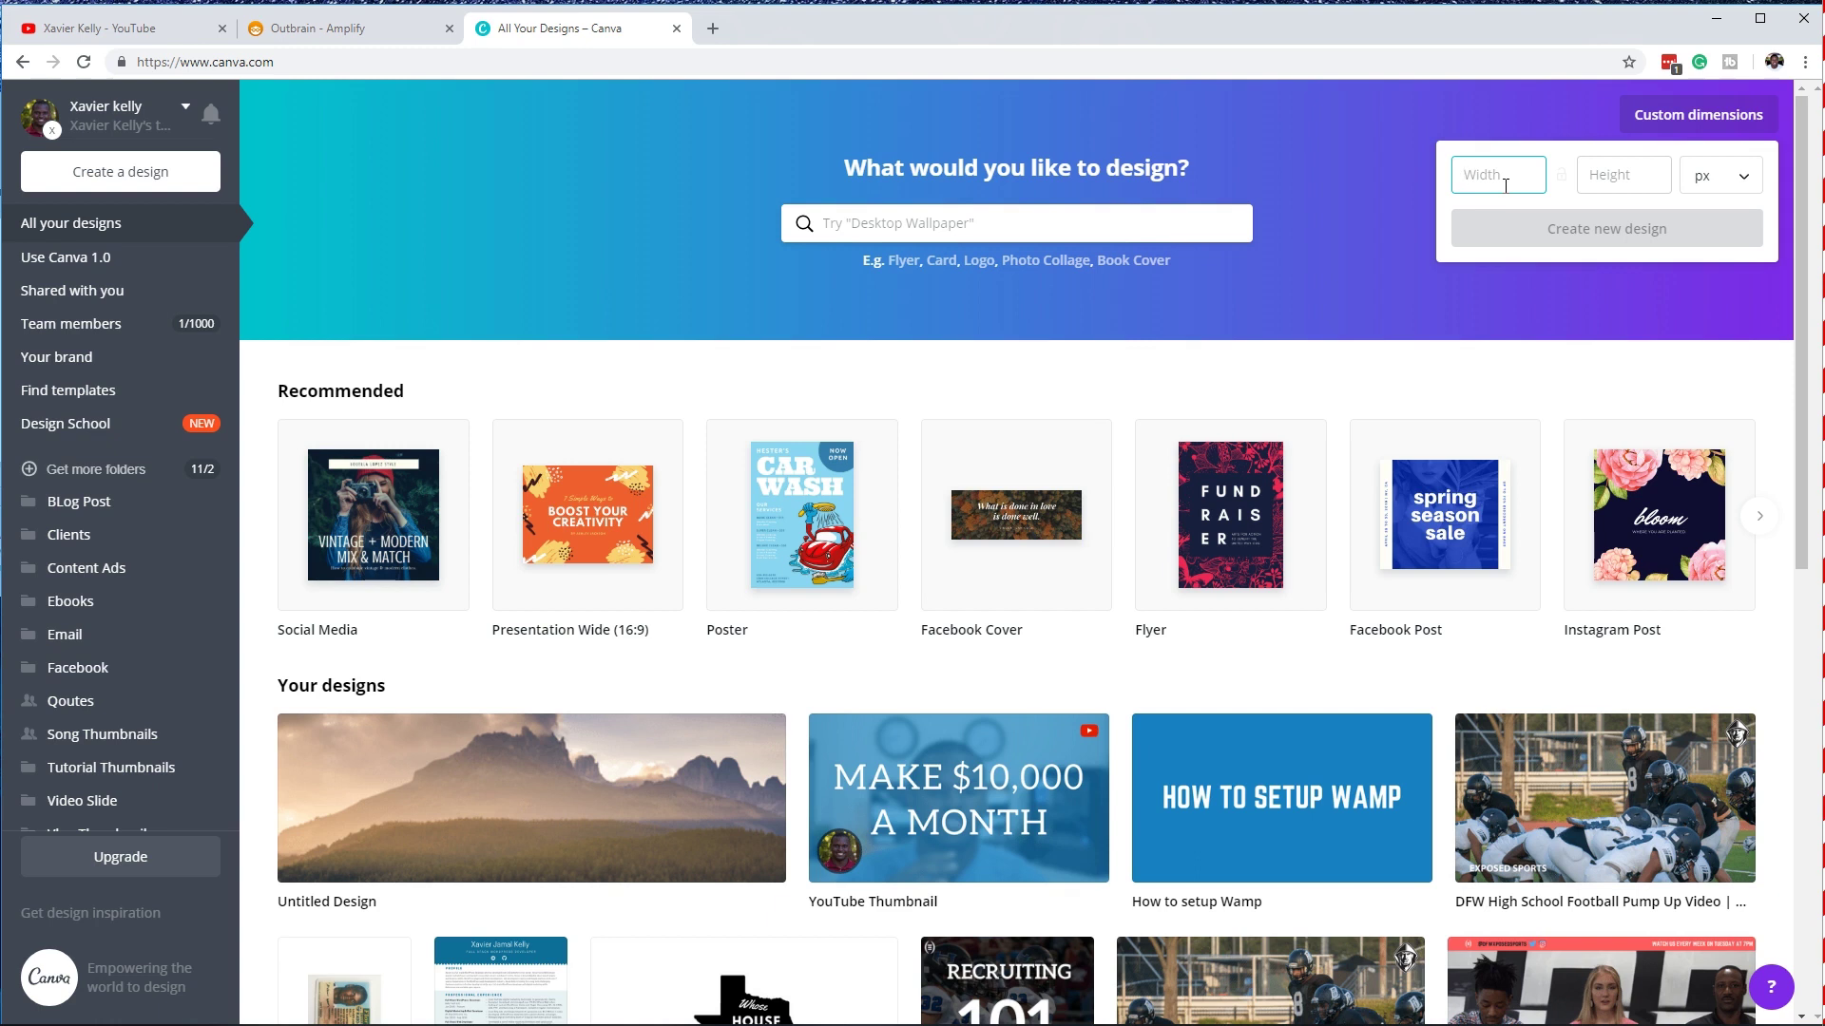
key("Tab")
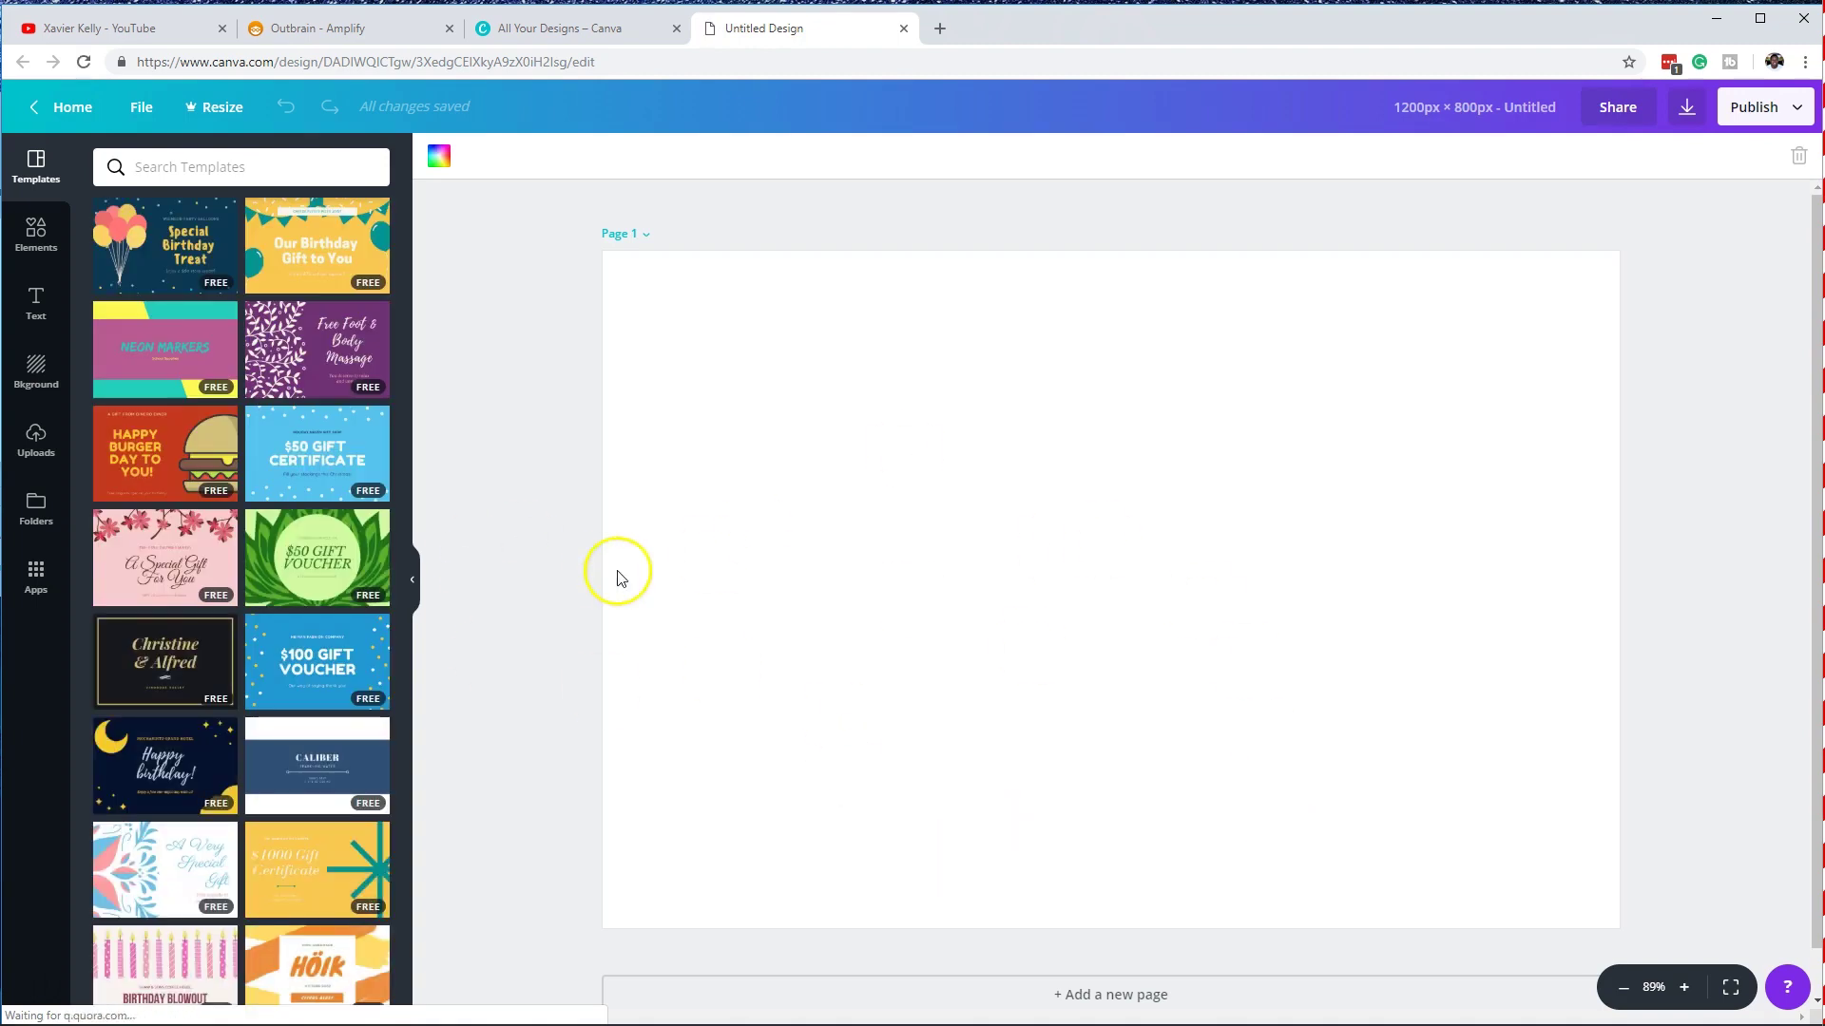
Step: Scroll through the Templates panel beside the blank 1200 × 800 page
scroll(266, 646, "down", 15)
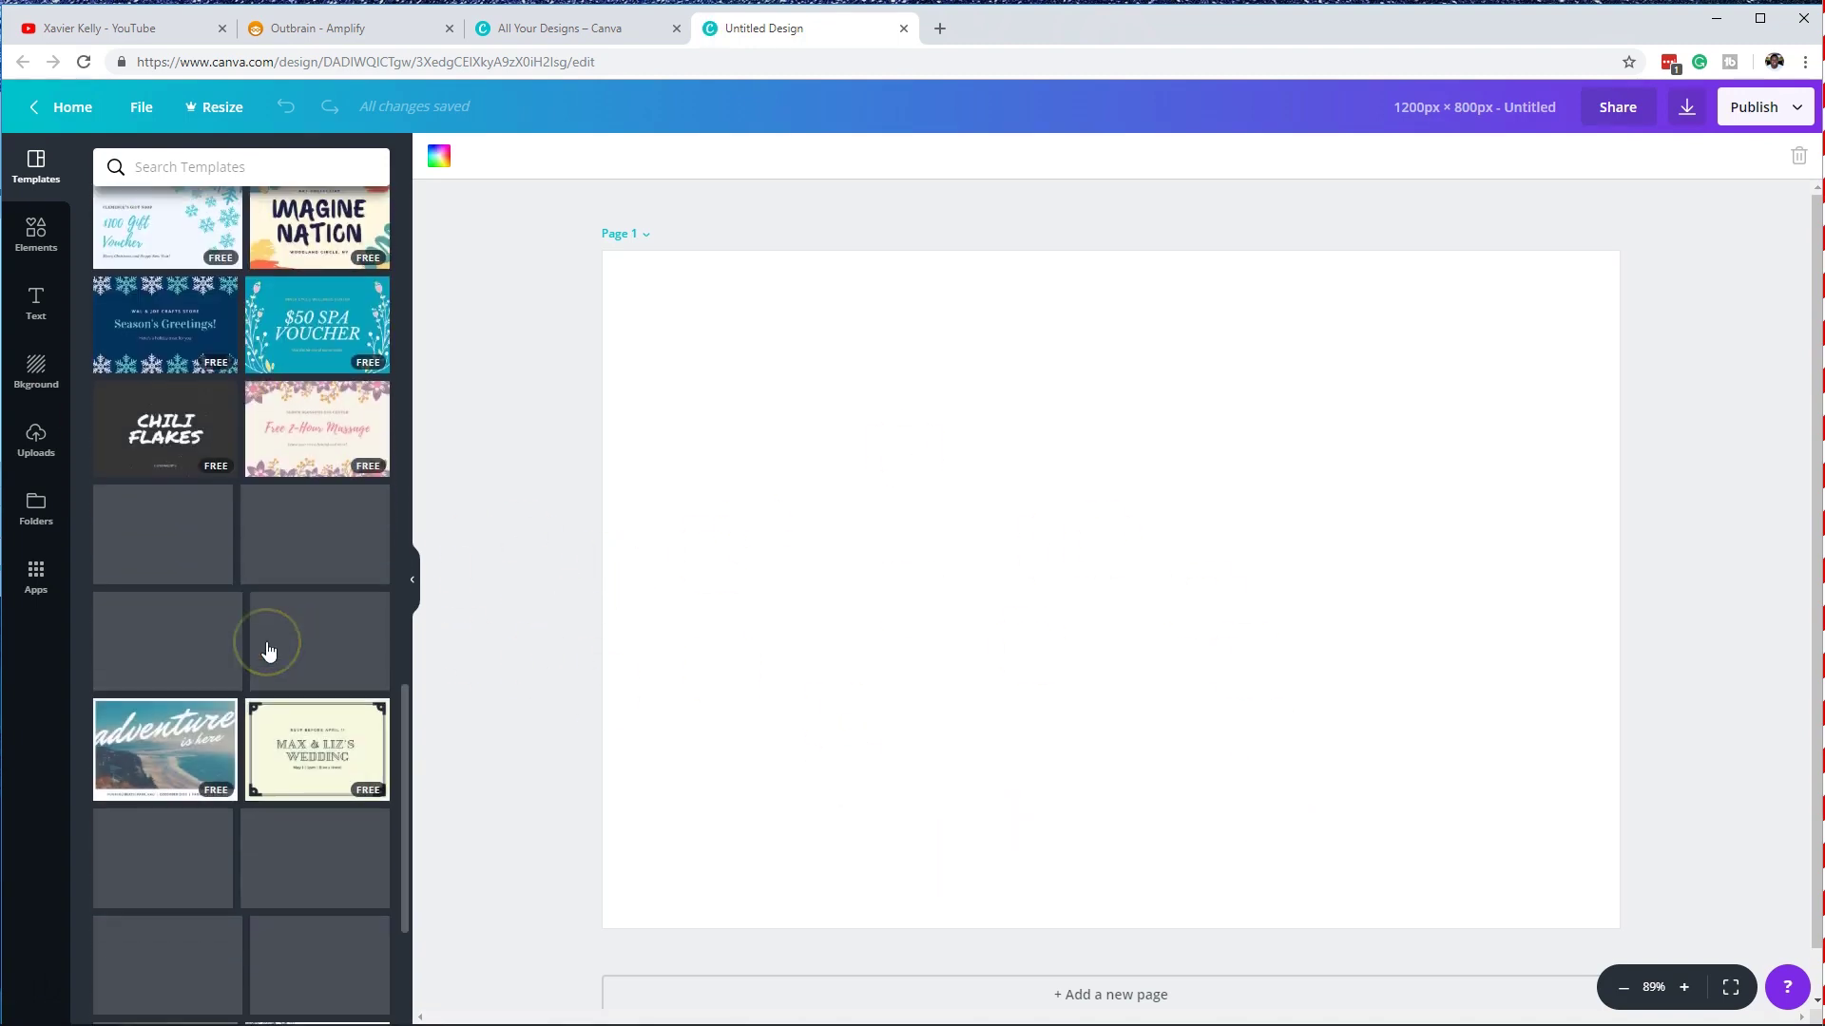
scroll(266, 651, "down", 3)
scroll(237, 652, "down", 5)
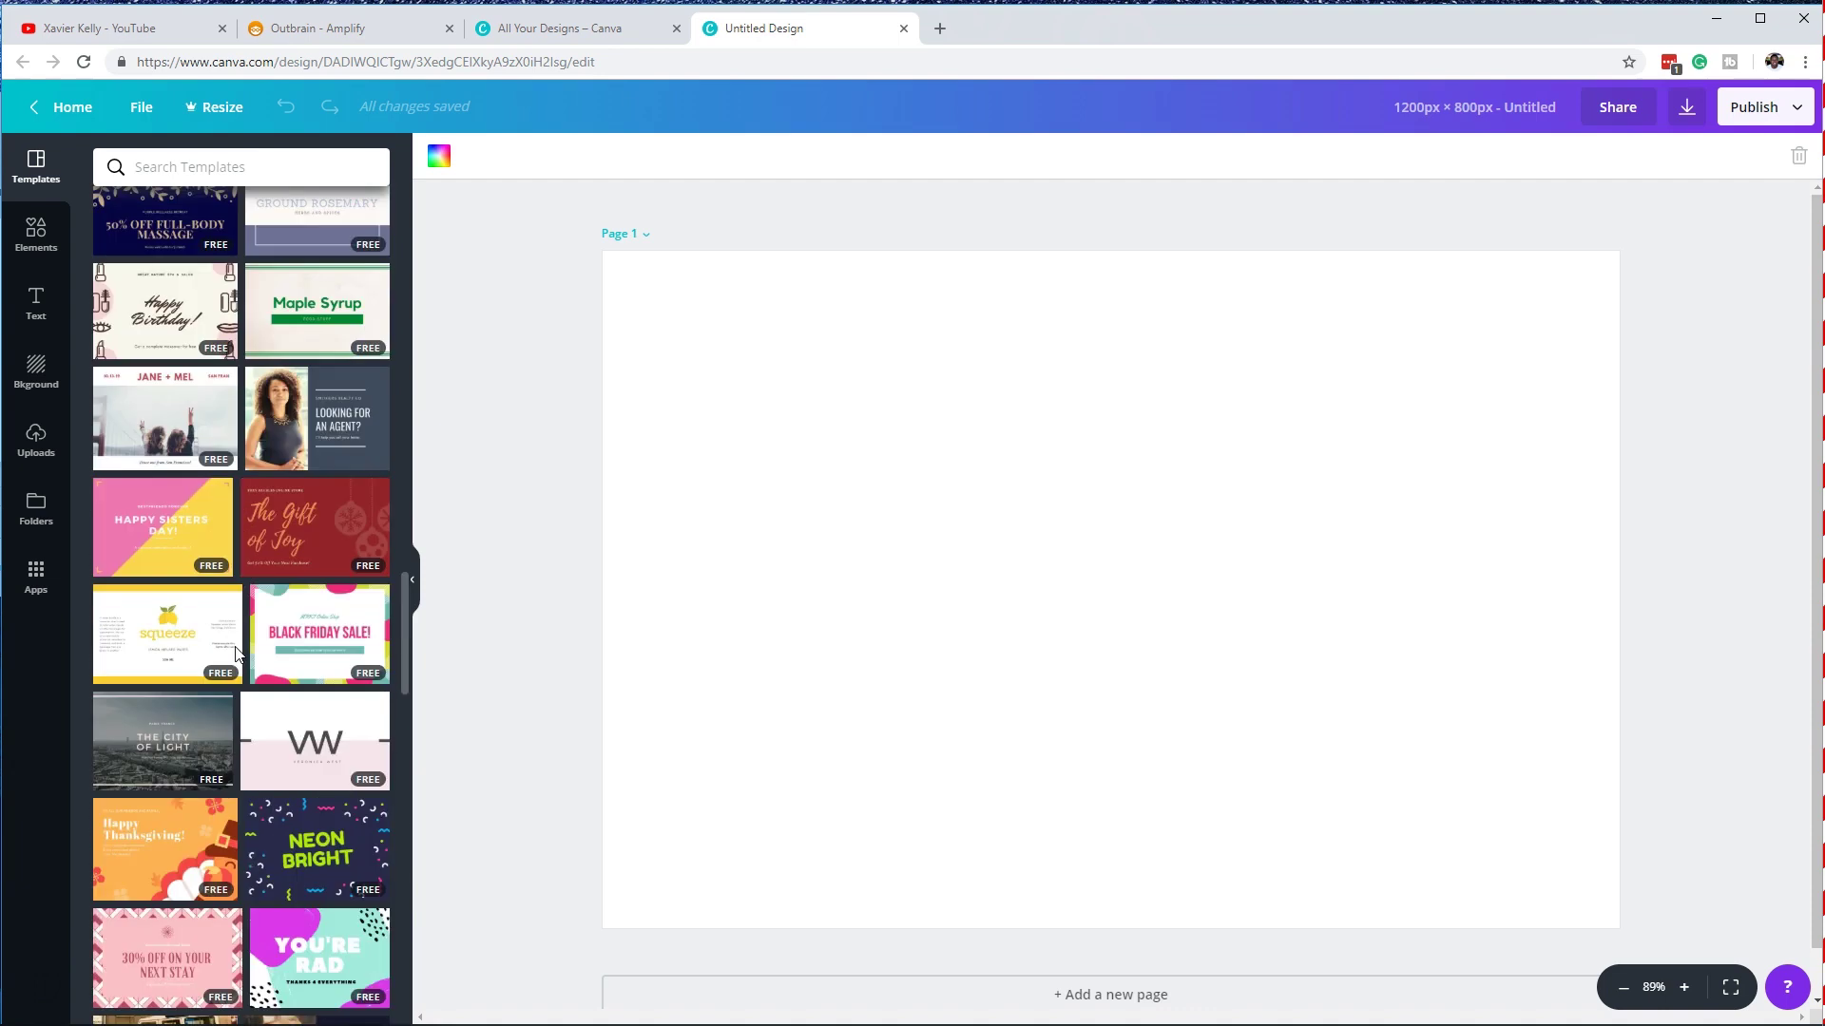
scroll(235, 654, "up", 4)
left_click(140, 525)
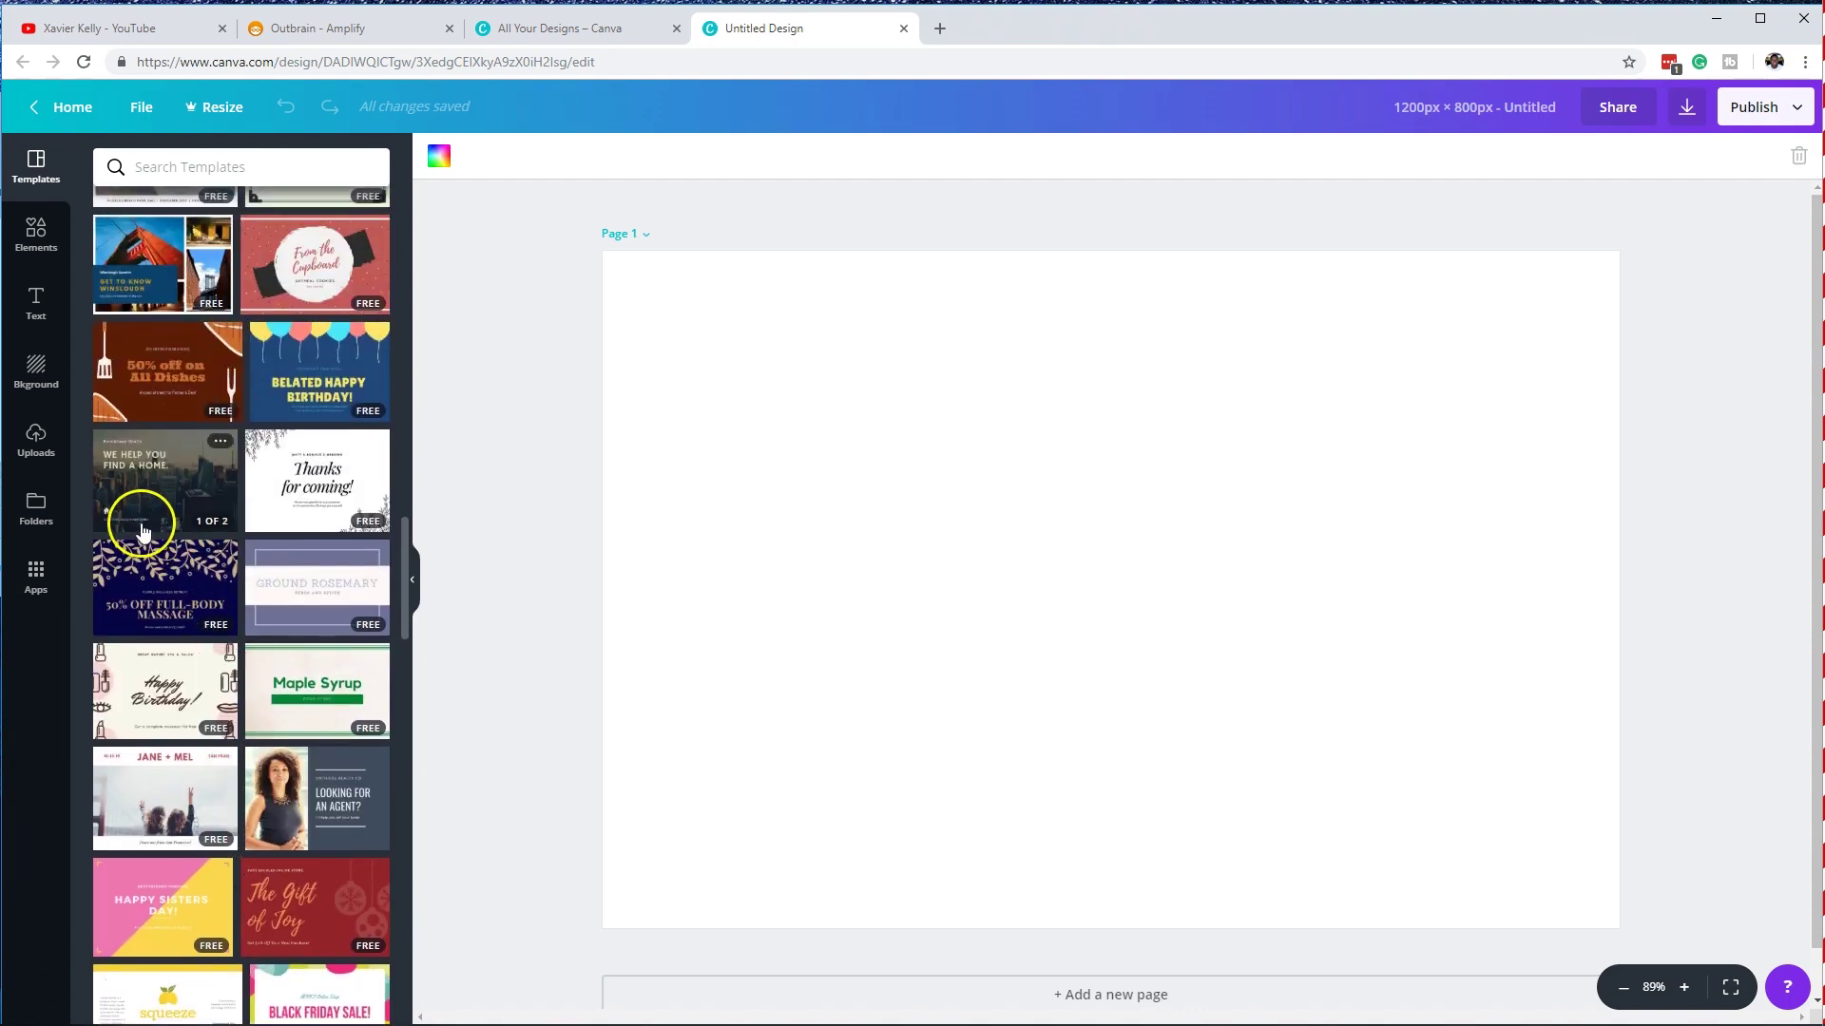
scroll(141, 528, "down", 10)
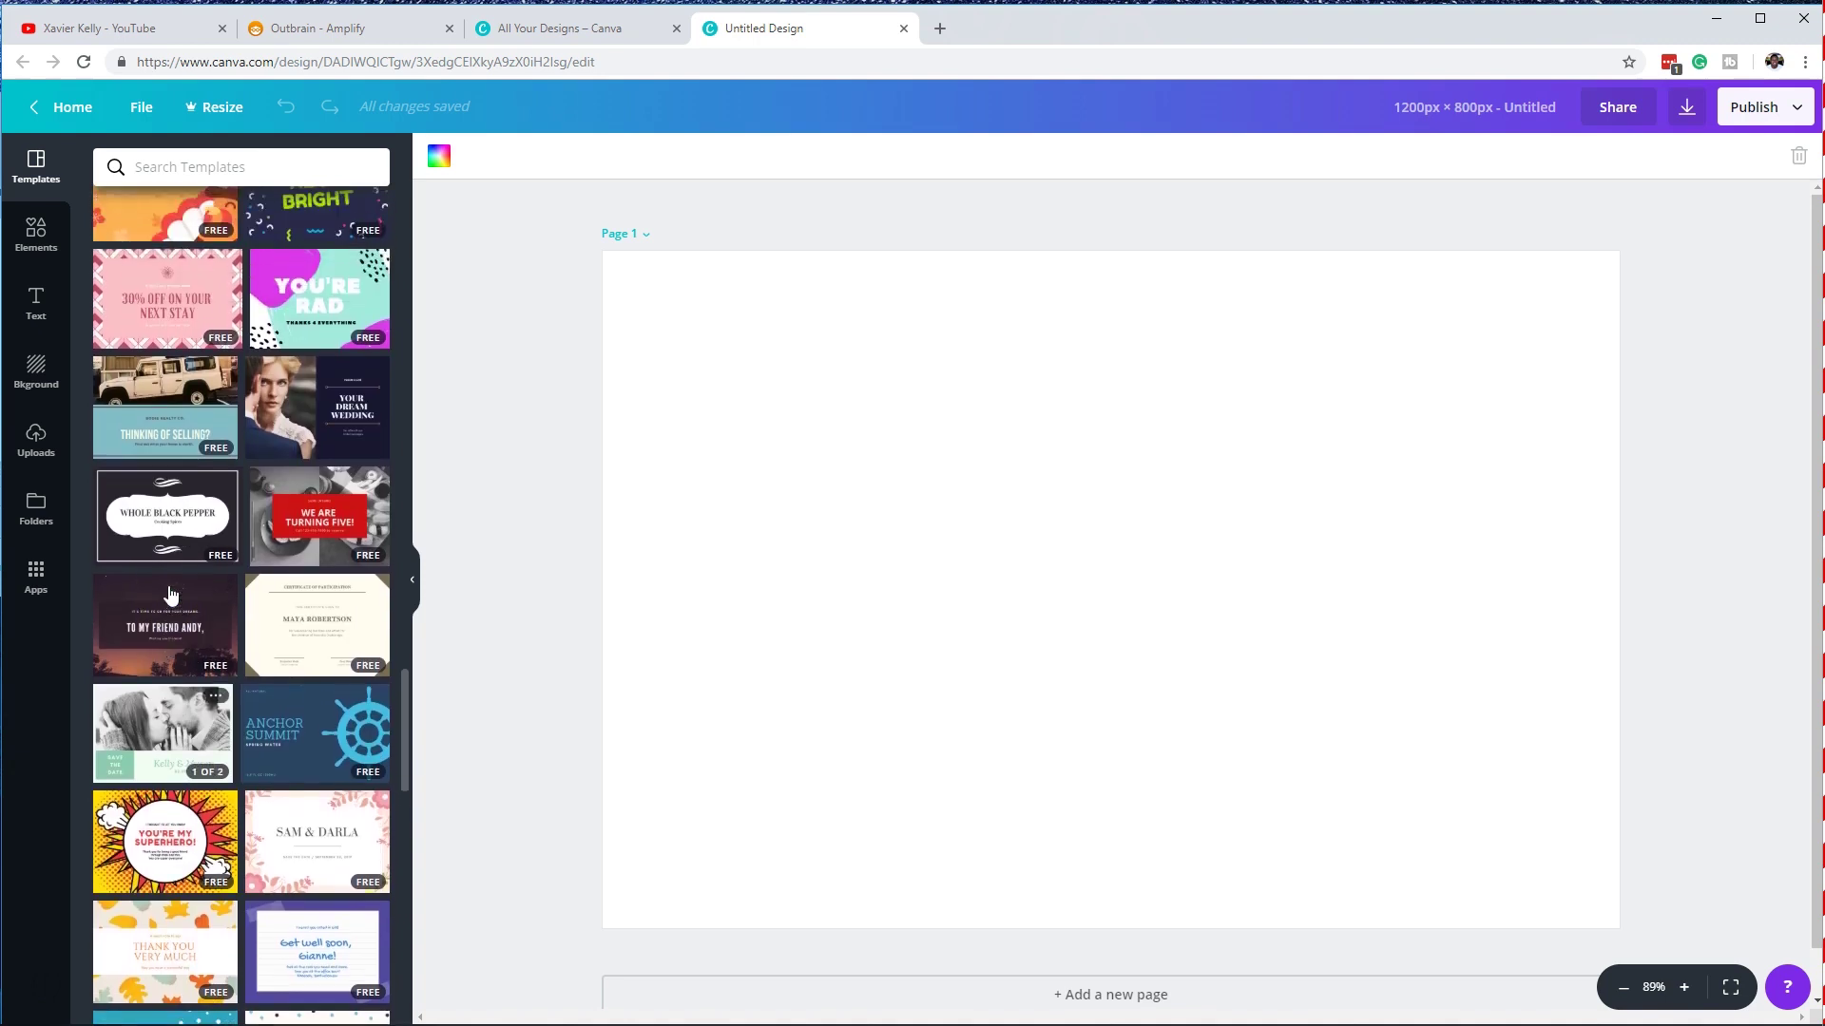
scroll(171, 594, "up", 10)
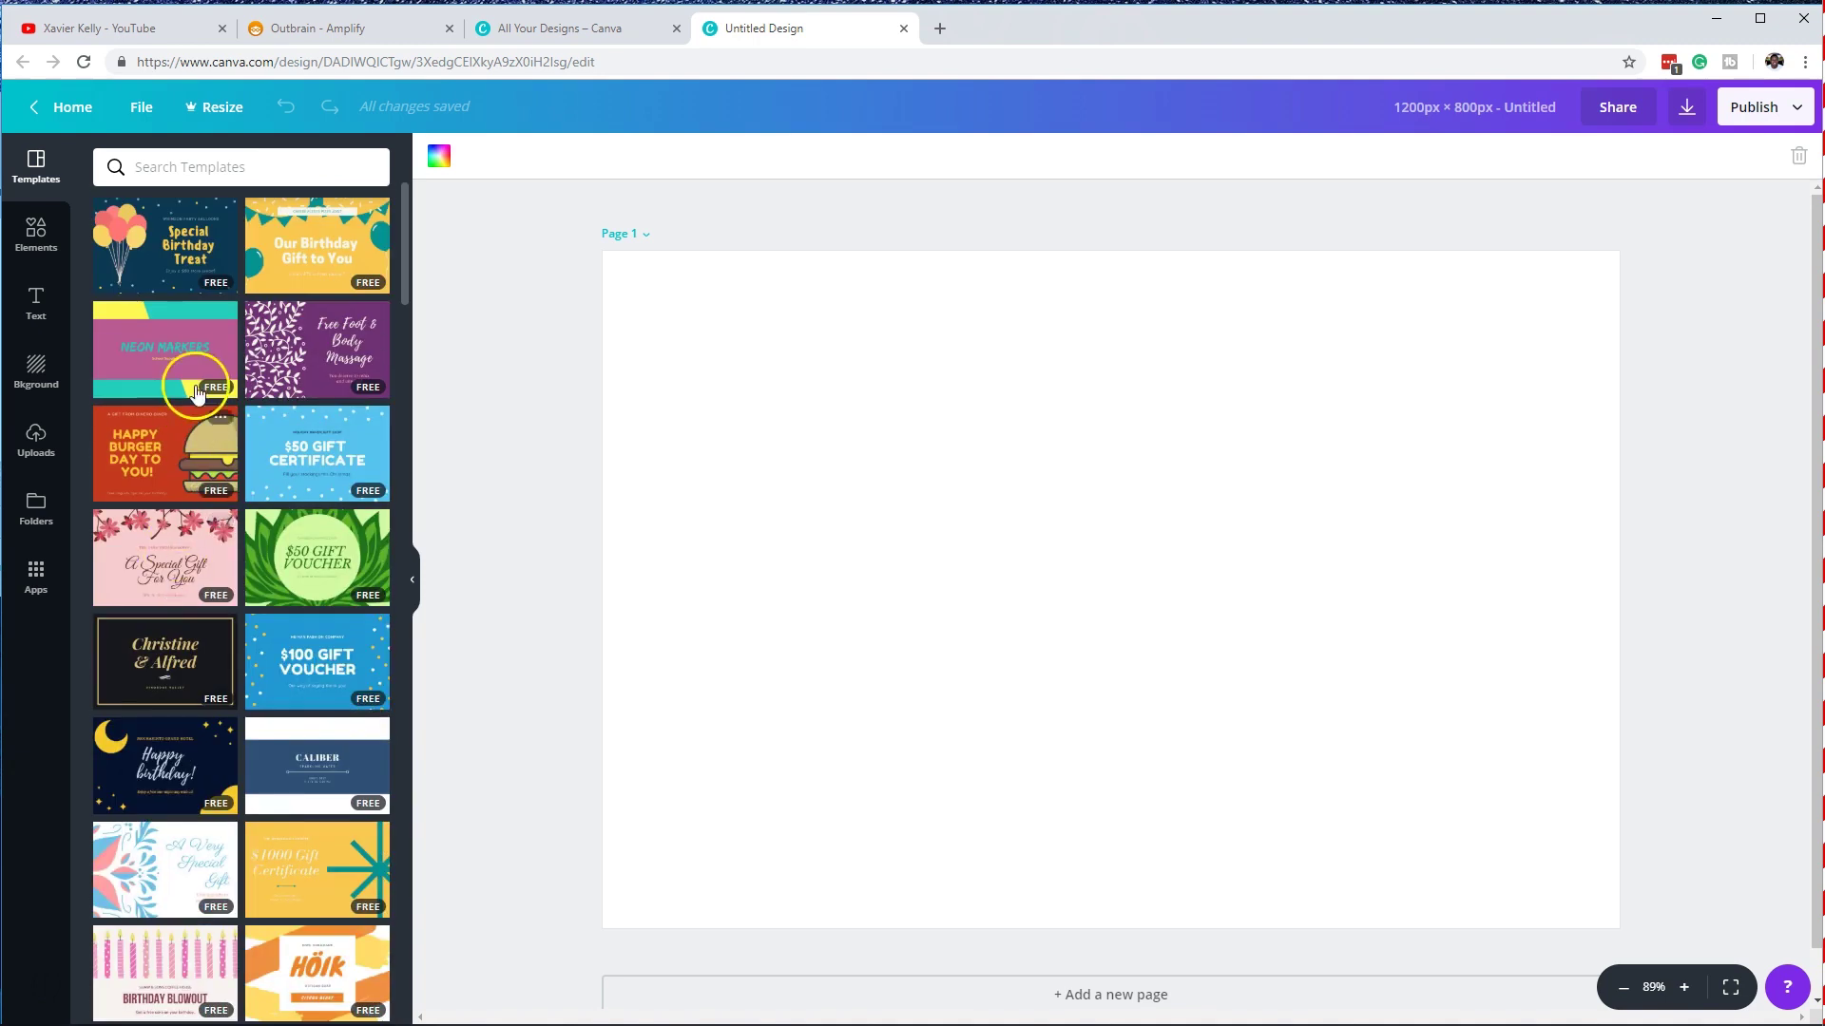
Step: Bring up Elements > Photos, try the interior furniture photo on the page, then delete it
left_click(35, 304)
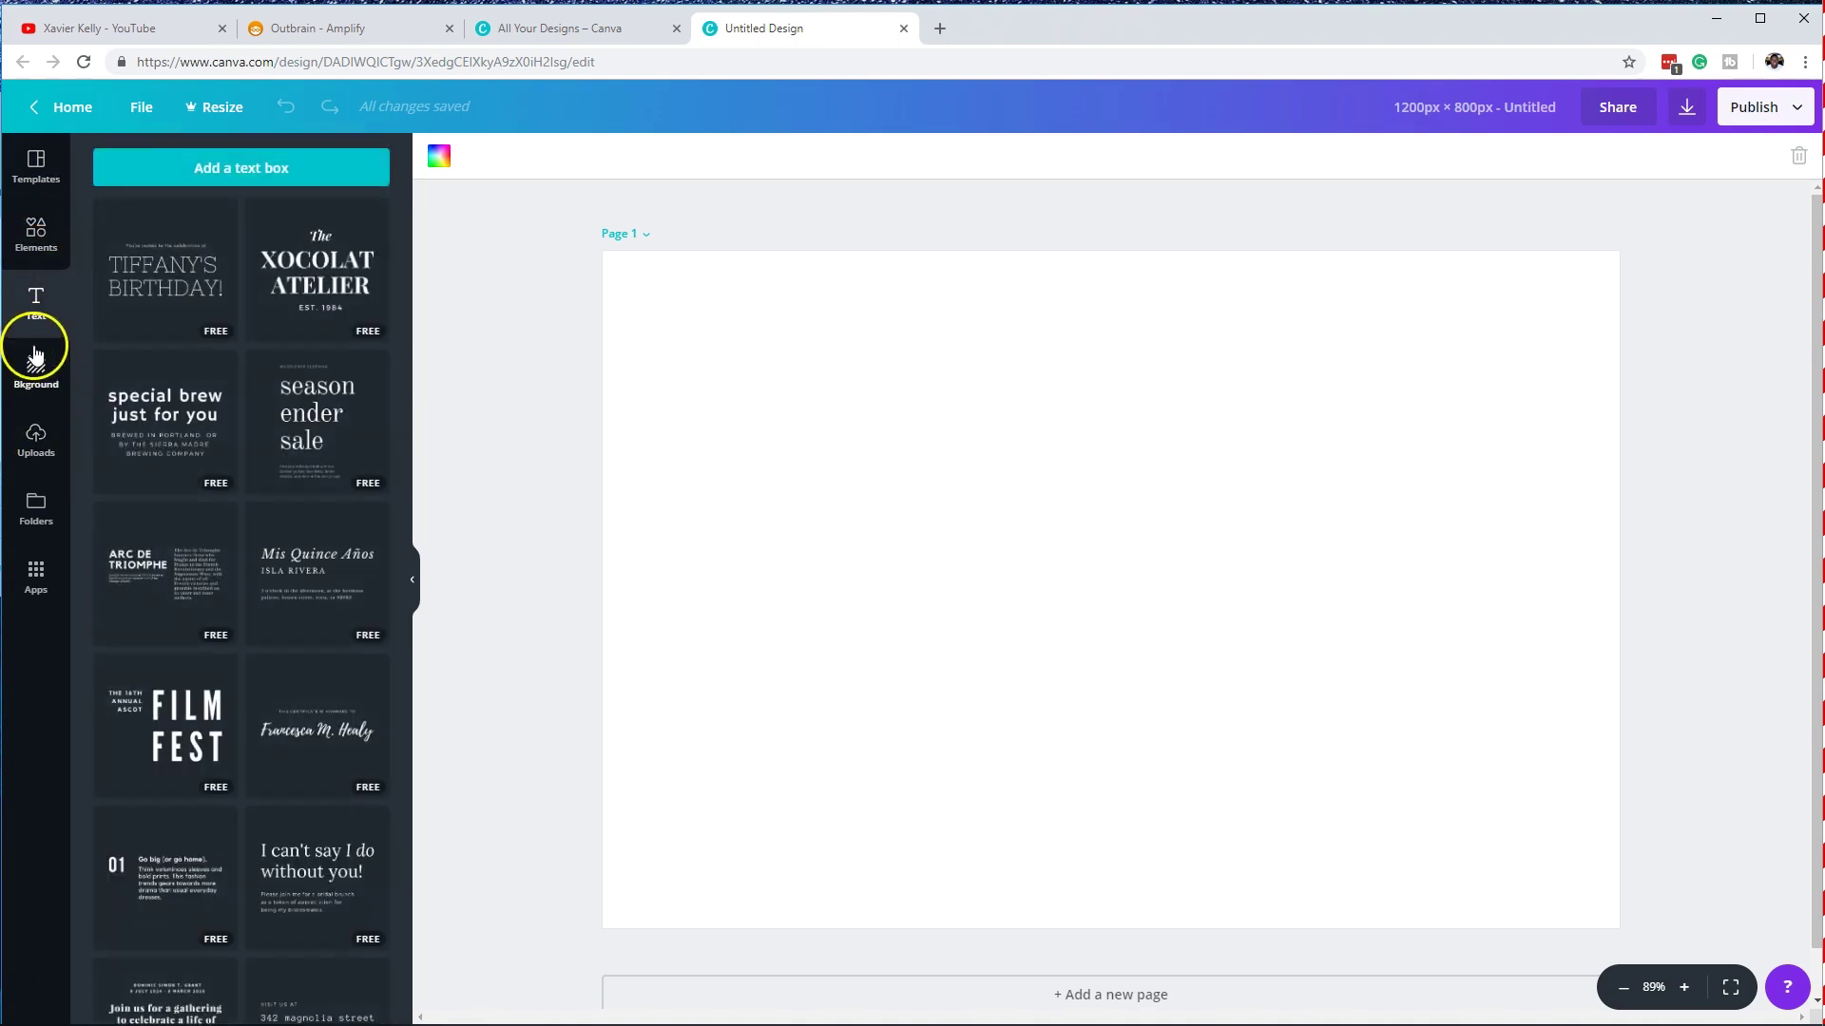
left_click(36, 237)
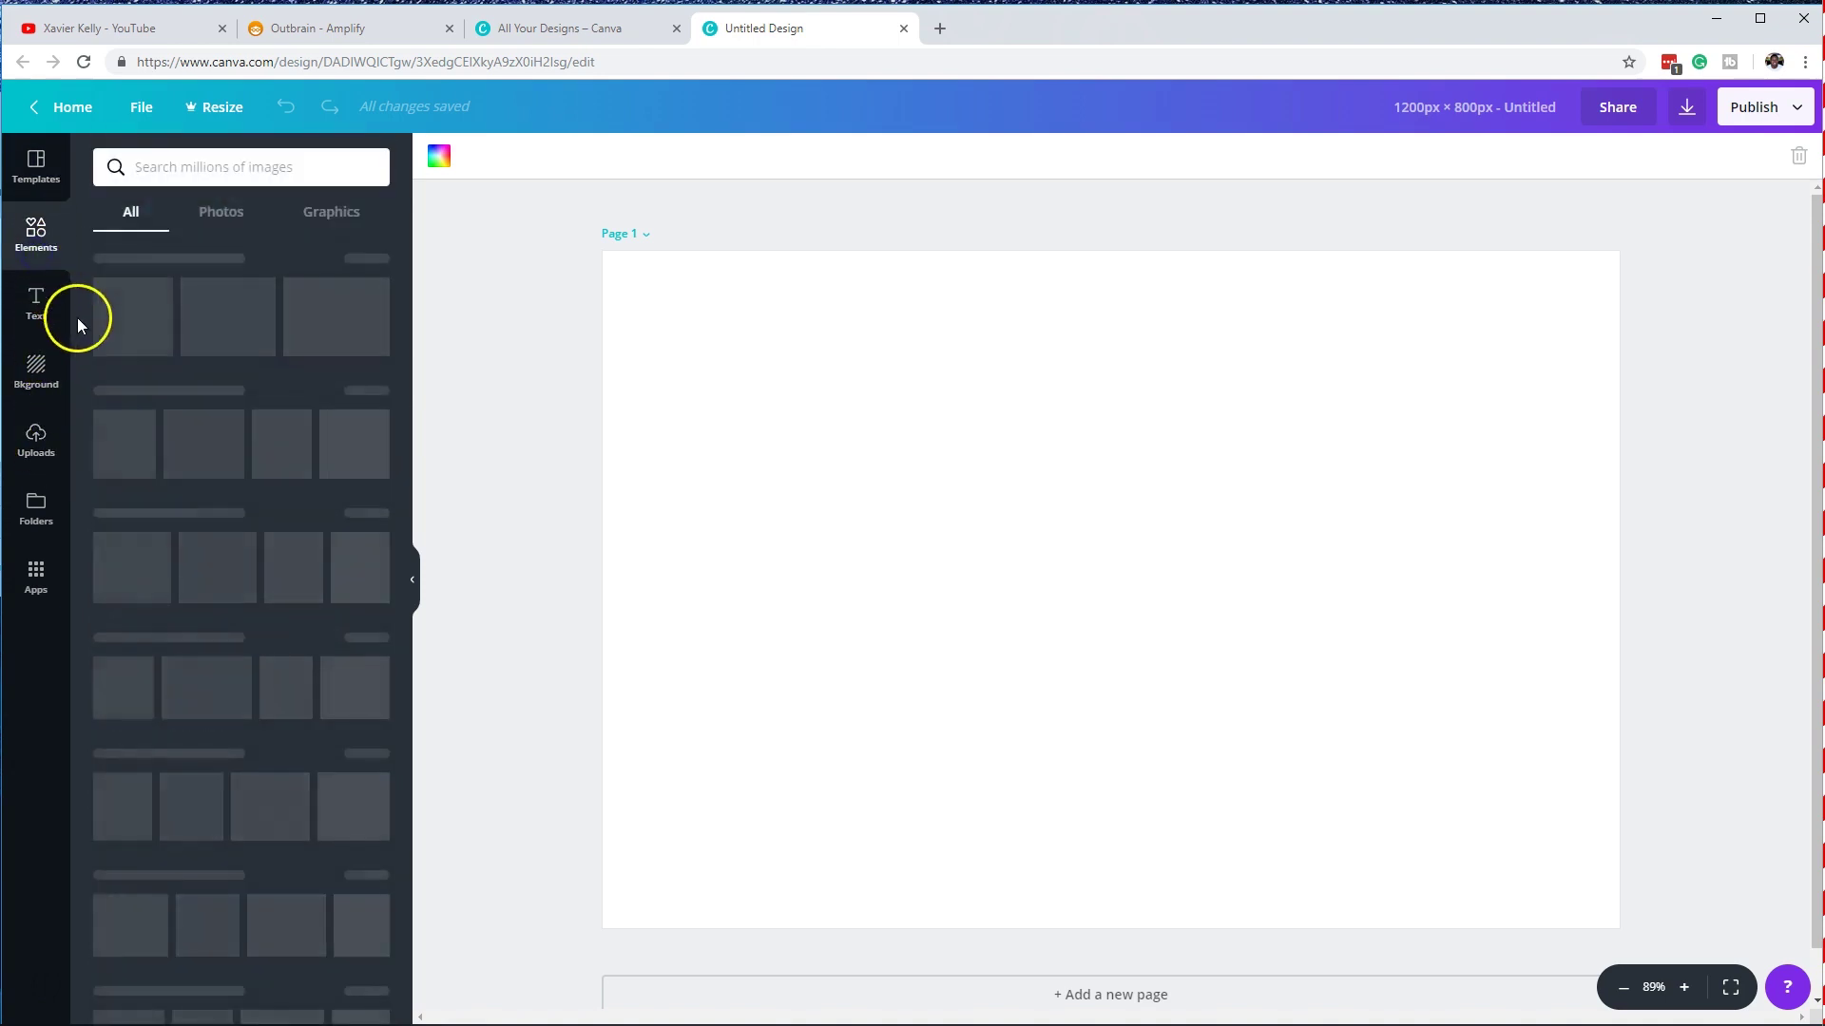
left_click(213, 213)
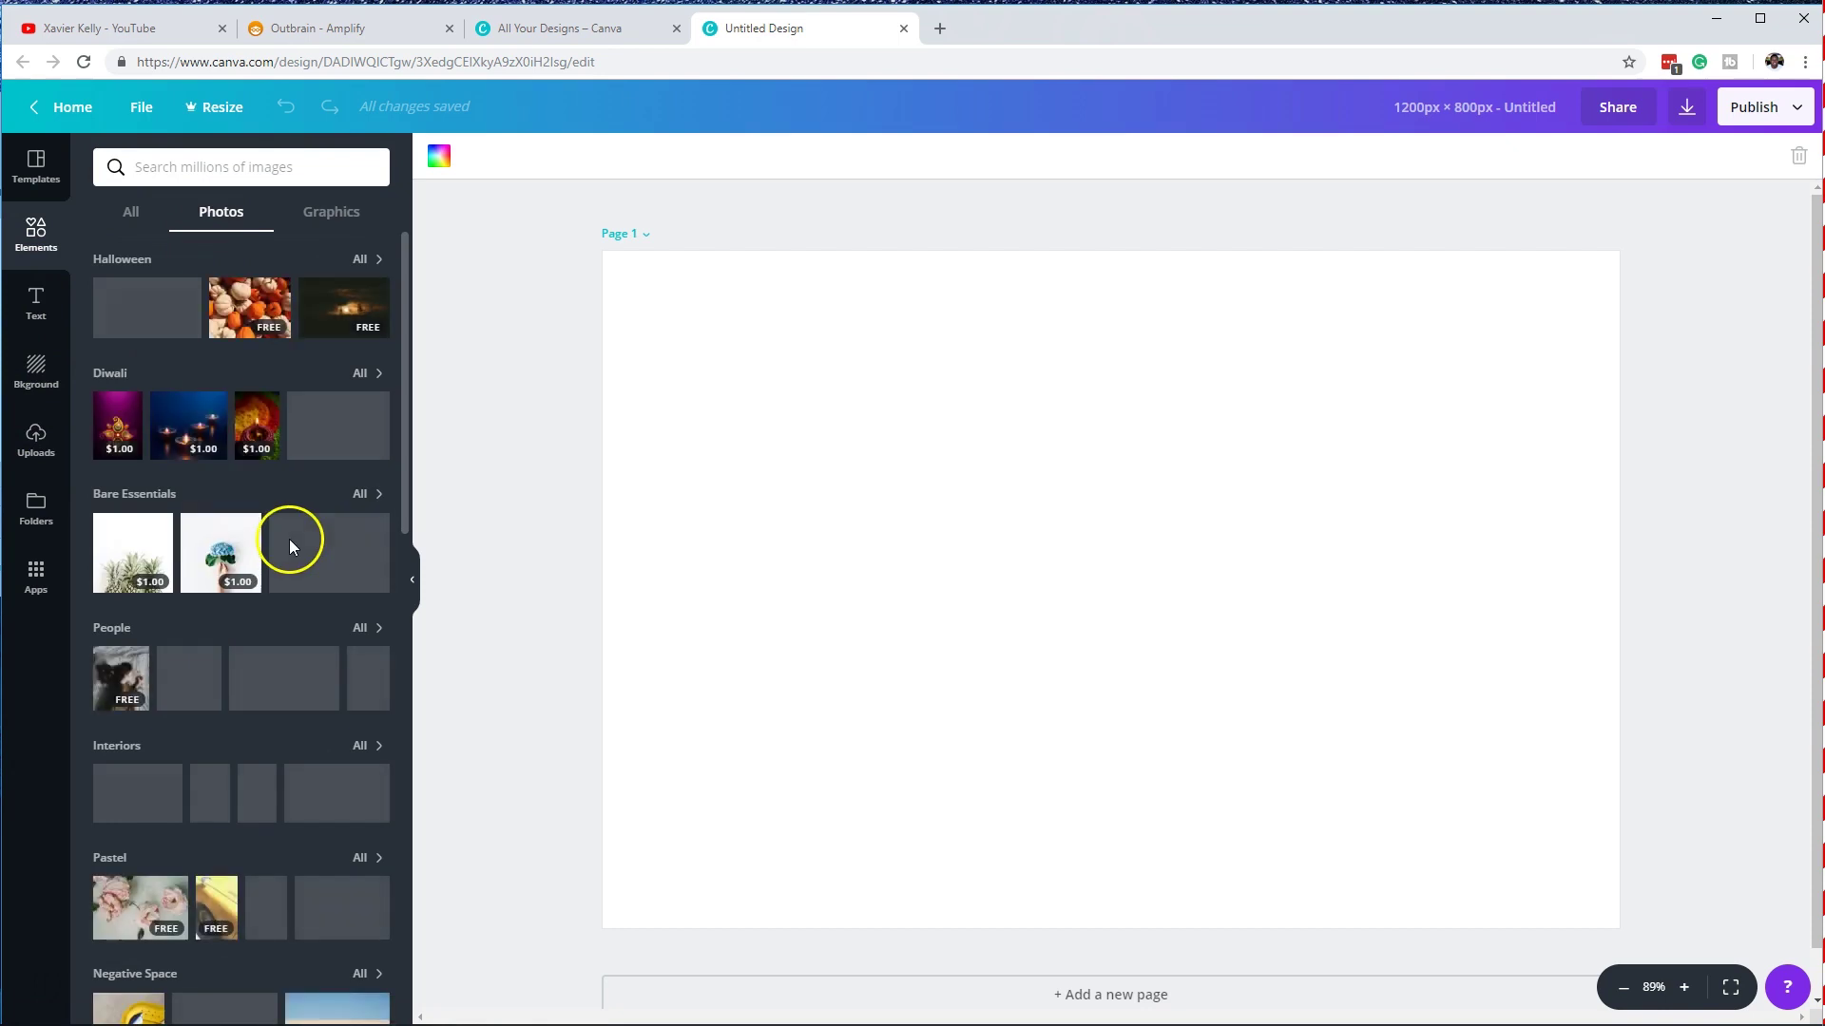
scroll(245, 509, "down", 2)
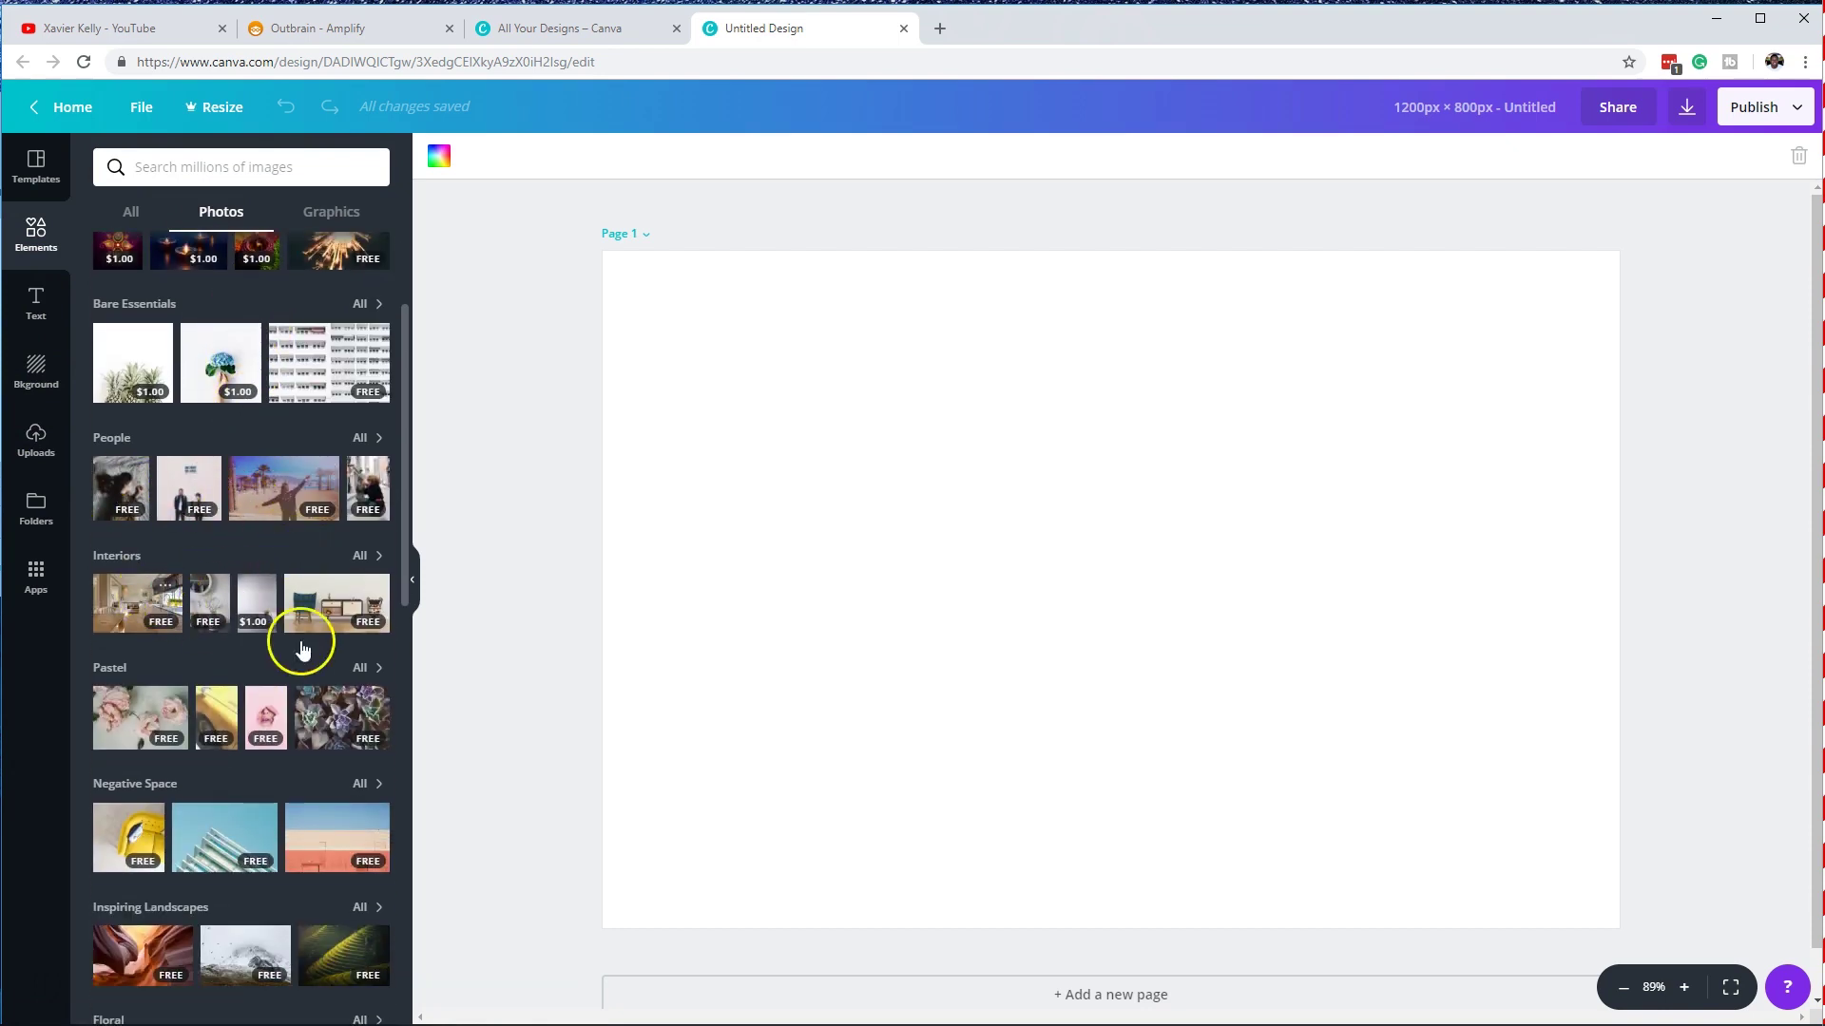
left_click_drag(139, 602, 143, 527)
scroll(281, 628, "down", 3)
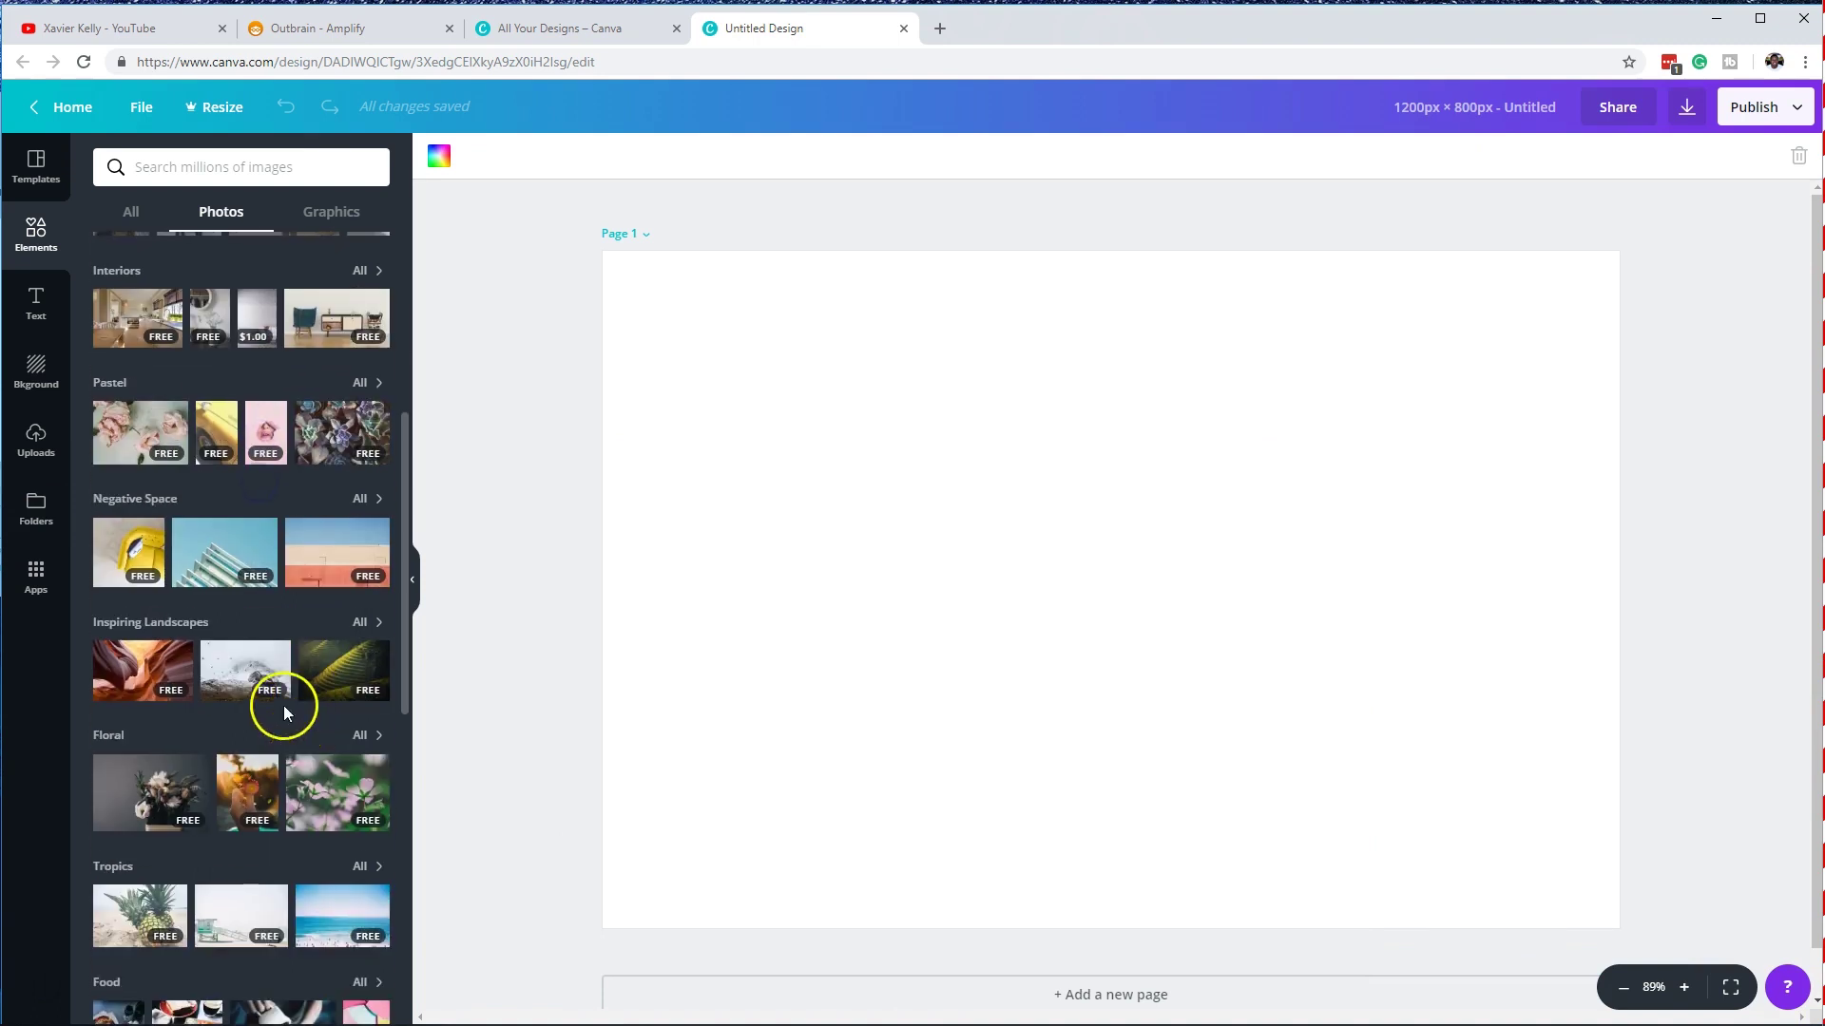
left_click_drag(326, 326, 703, 301)
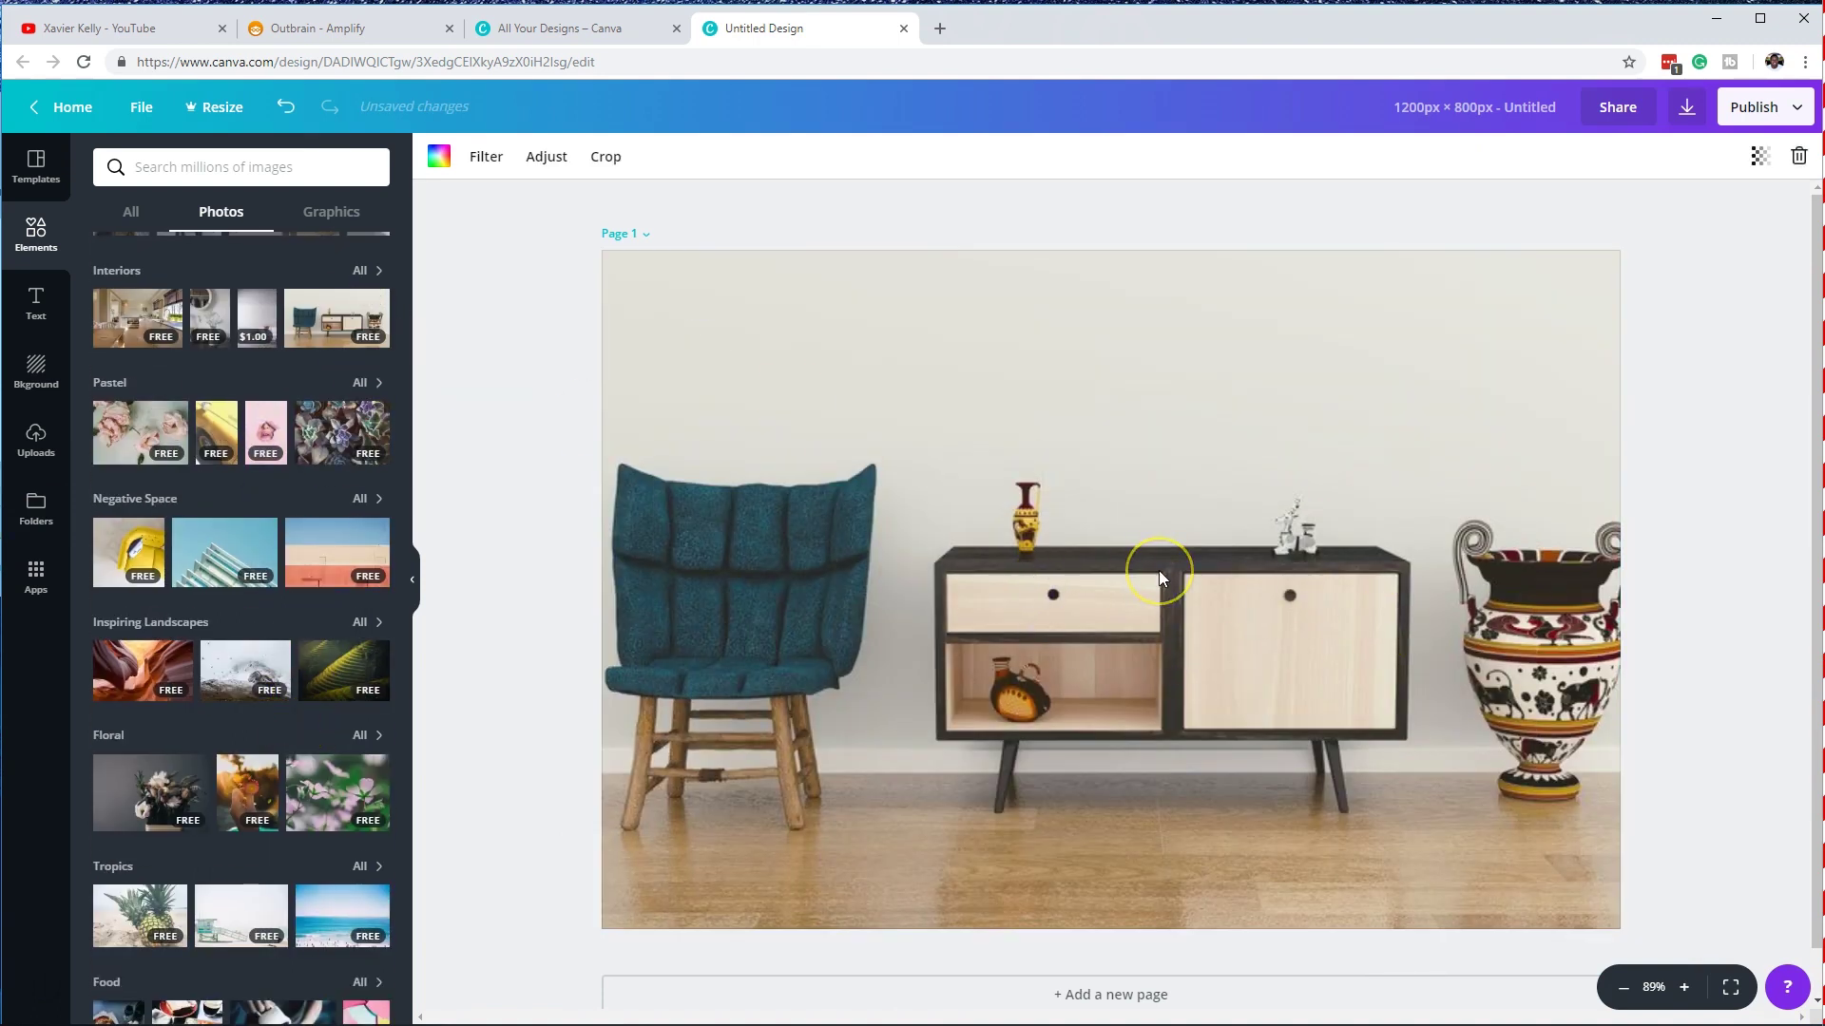
key("Delete")
scroll(251, 637, "down", 7)
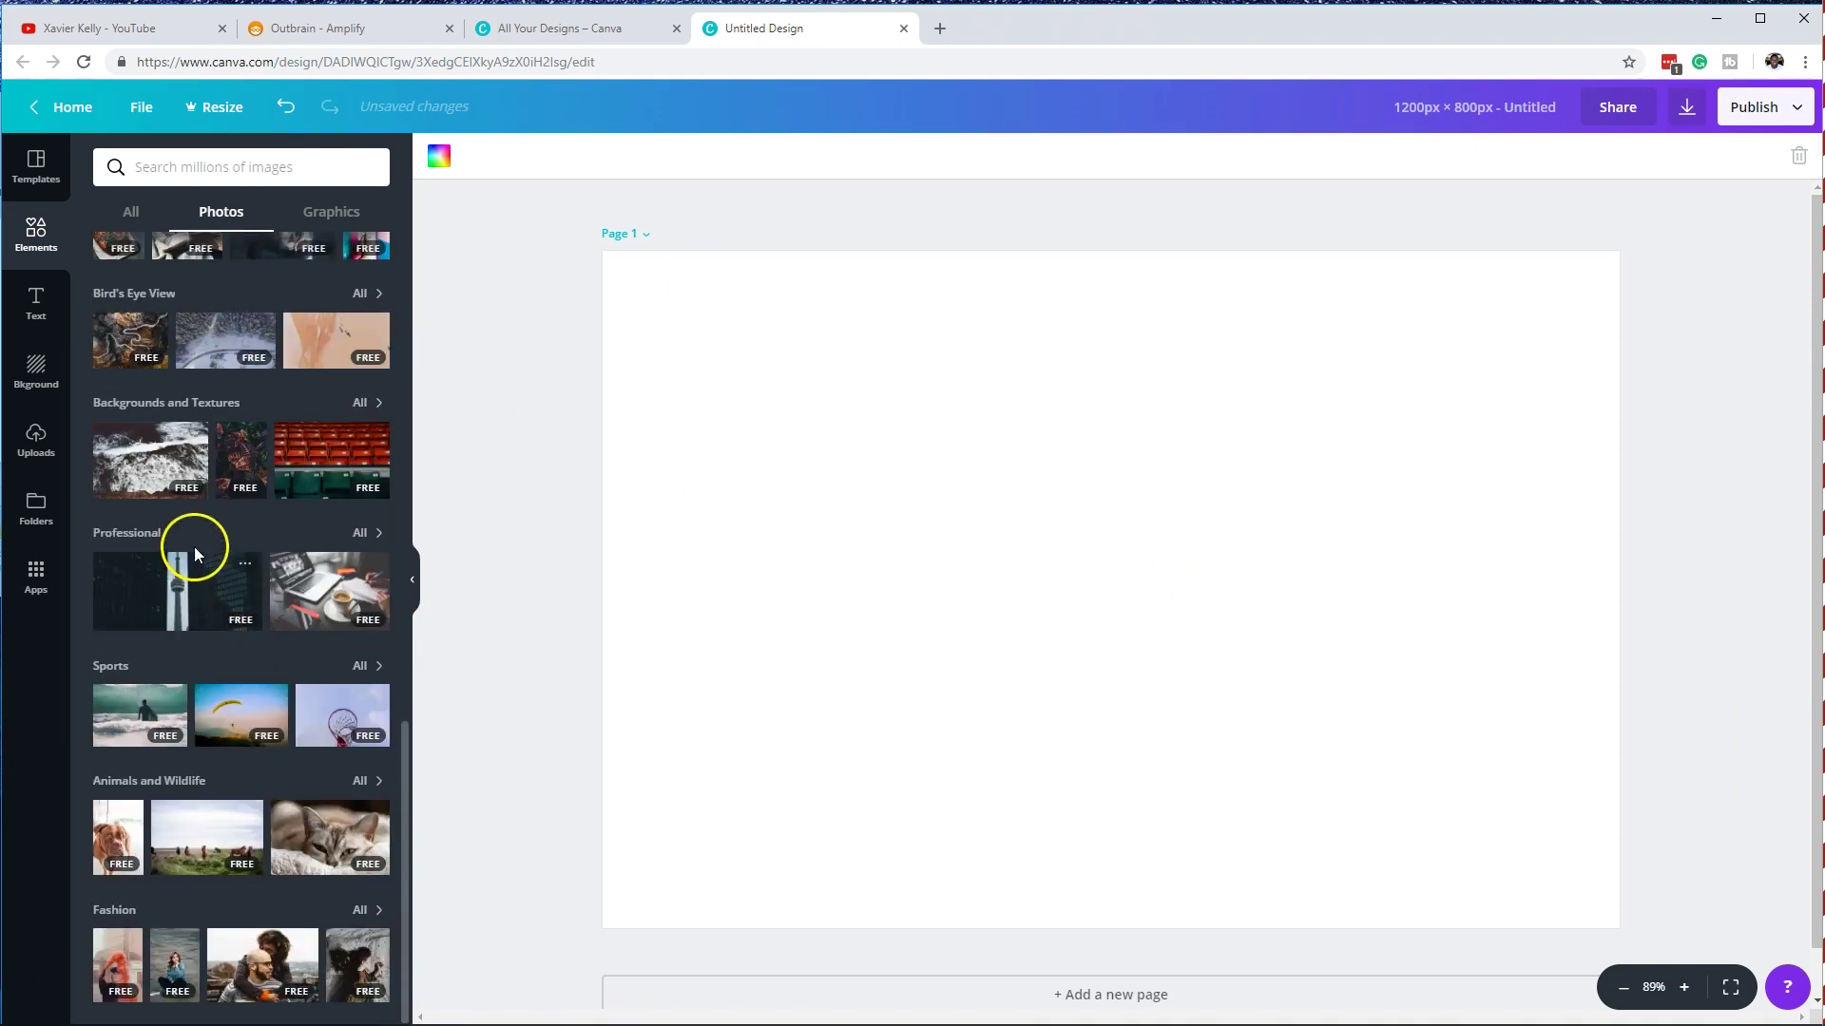
scroll(358, 522, "up", 2)
scroll(275, 524, "down", 2)
Step: Add the laptop-and-coffee desk photo and stretch it to fill the whole page
scroll(275, 525, "up", 3)
left_click(211, 169)
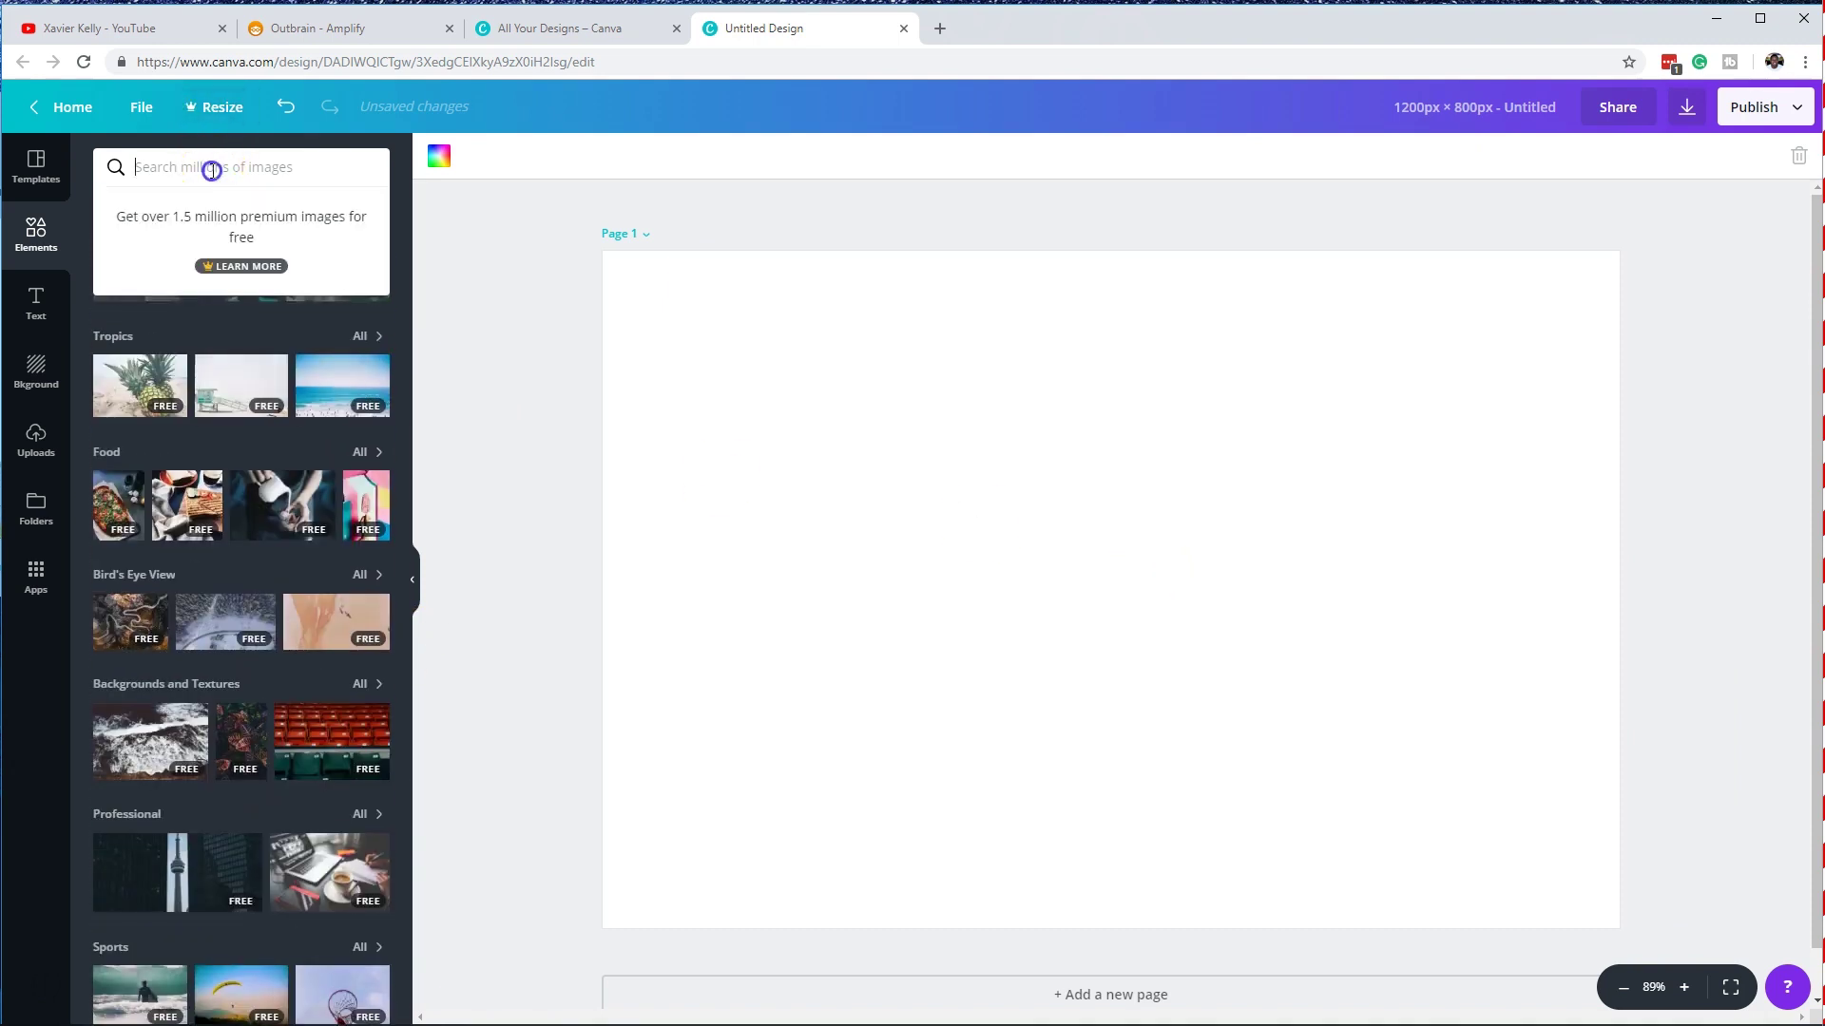
left_click(371, 874)
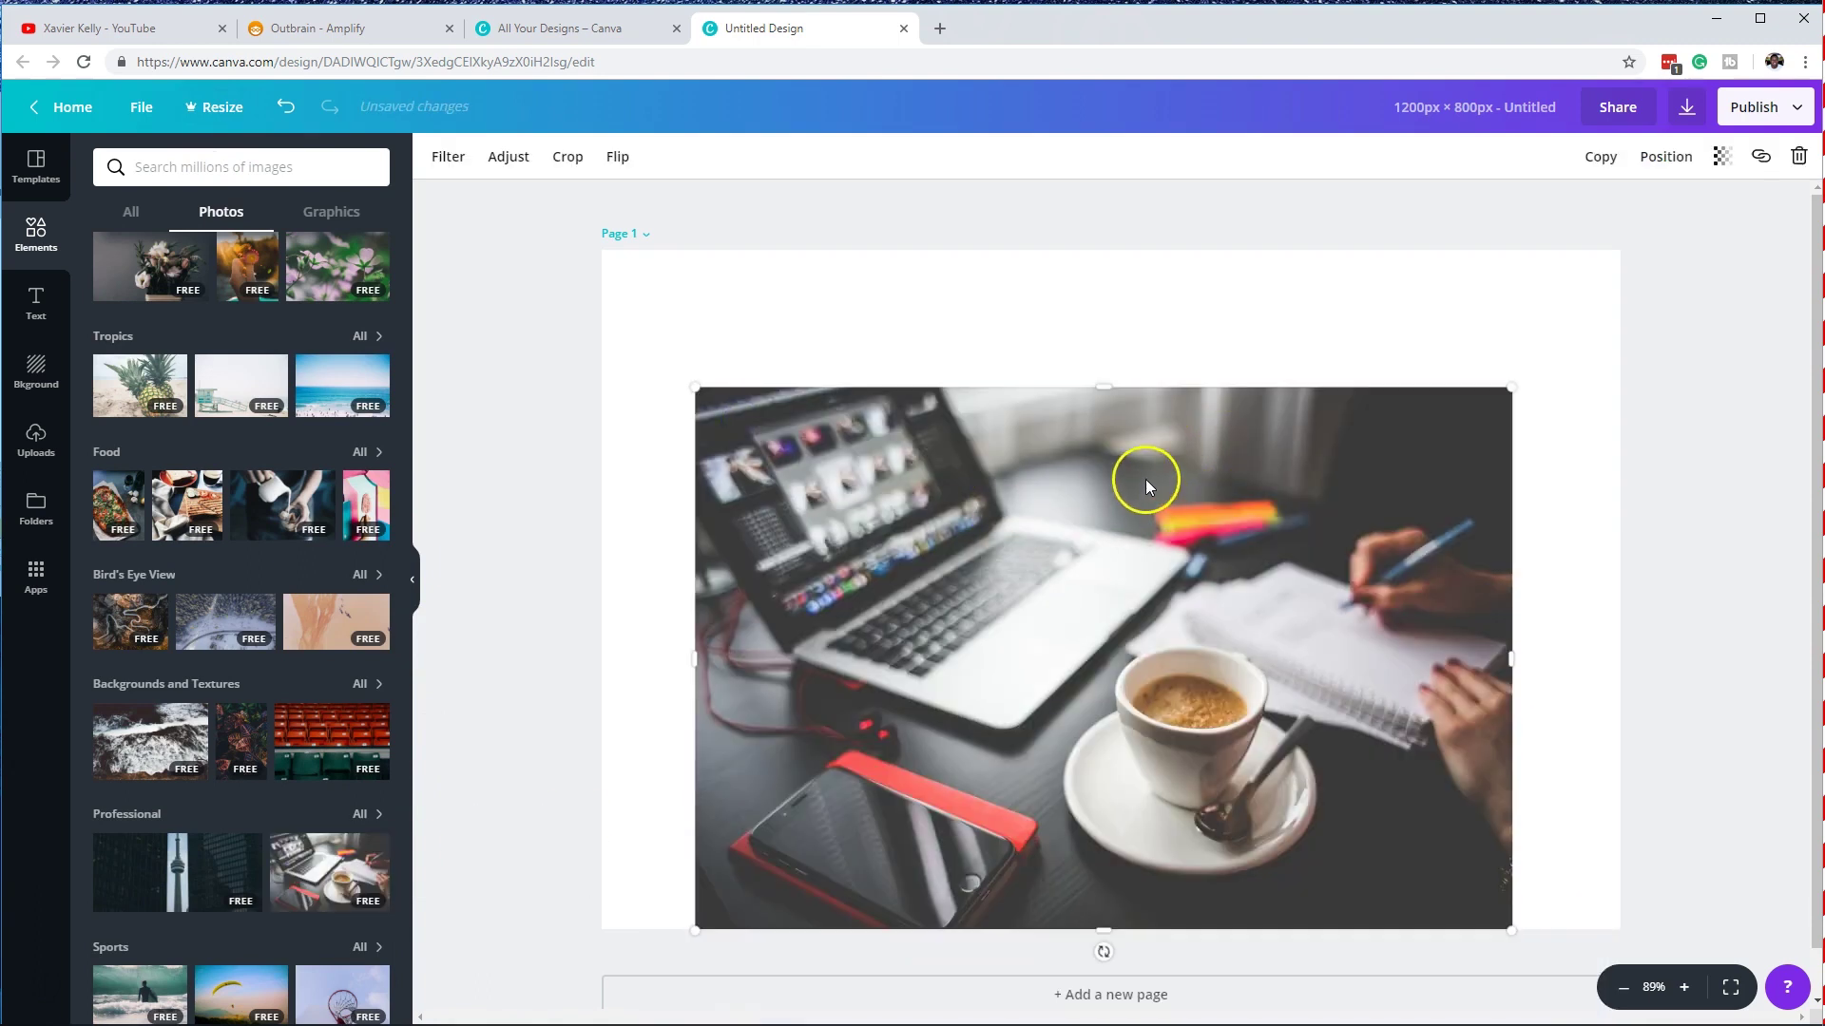
left_click_drag(1144, 481, 1035, 418)
left_click_drag(1418, 792, 1632, 962)
left_click(1690, 329)
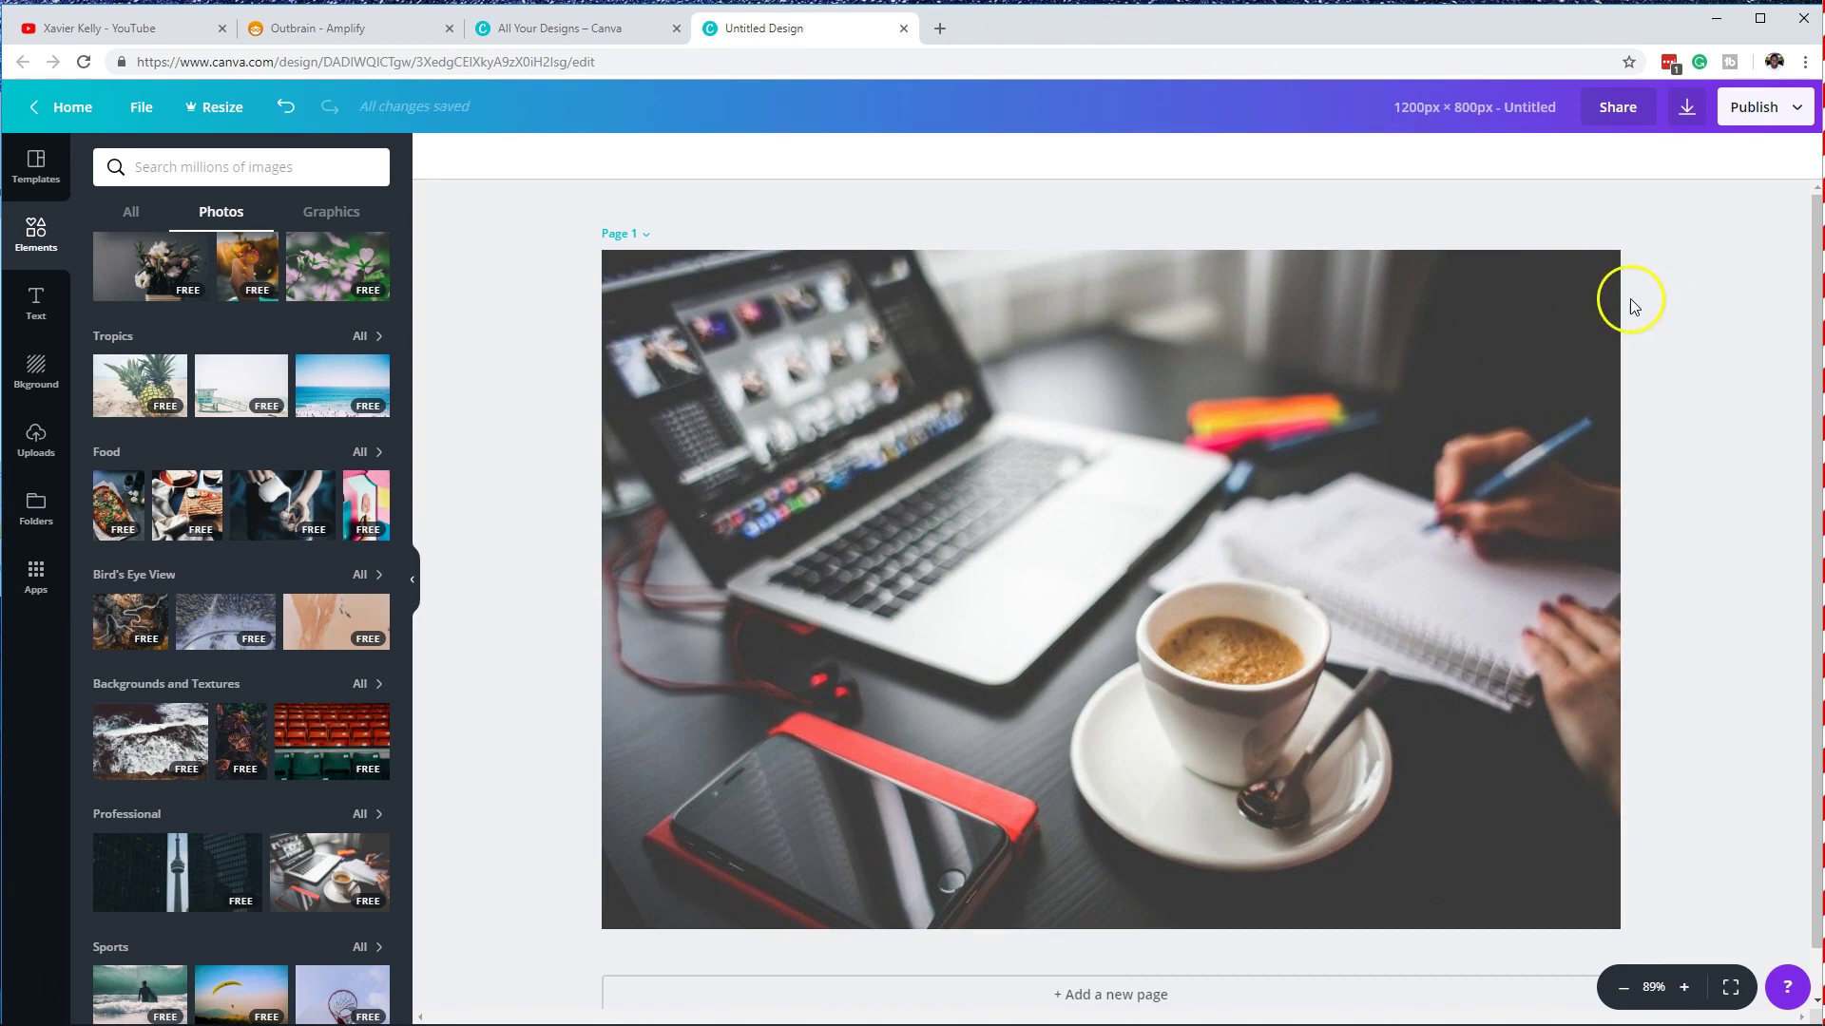
scroll(1403, 841, "down", 1)
scroll(1712, 262, "up", 1)
Step: Download the design as a JPG and dismiss the Try Canva for Work offer
left_click(1787, 109)
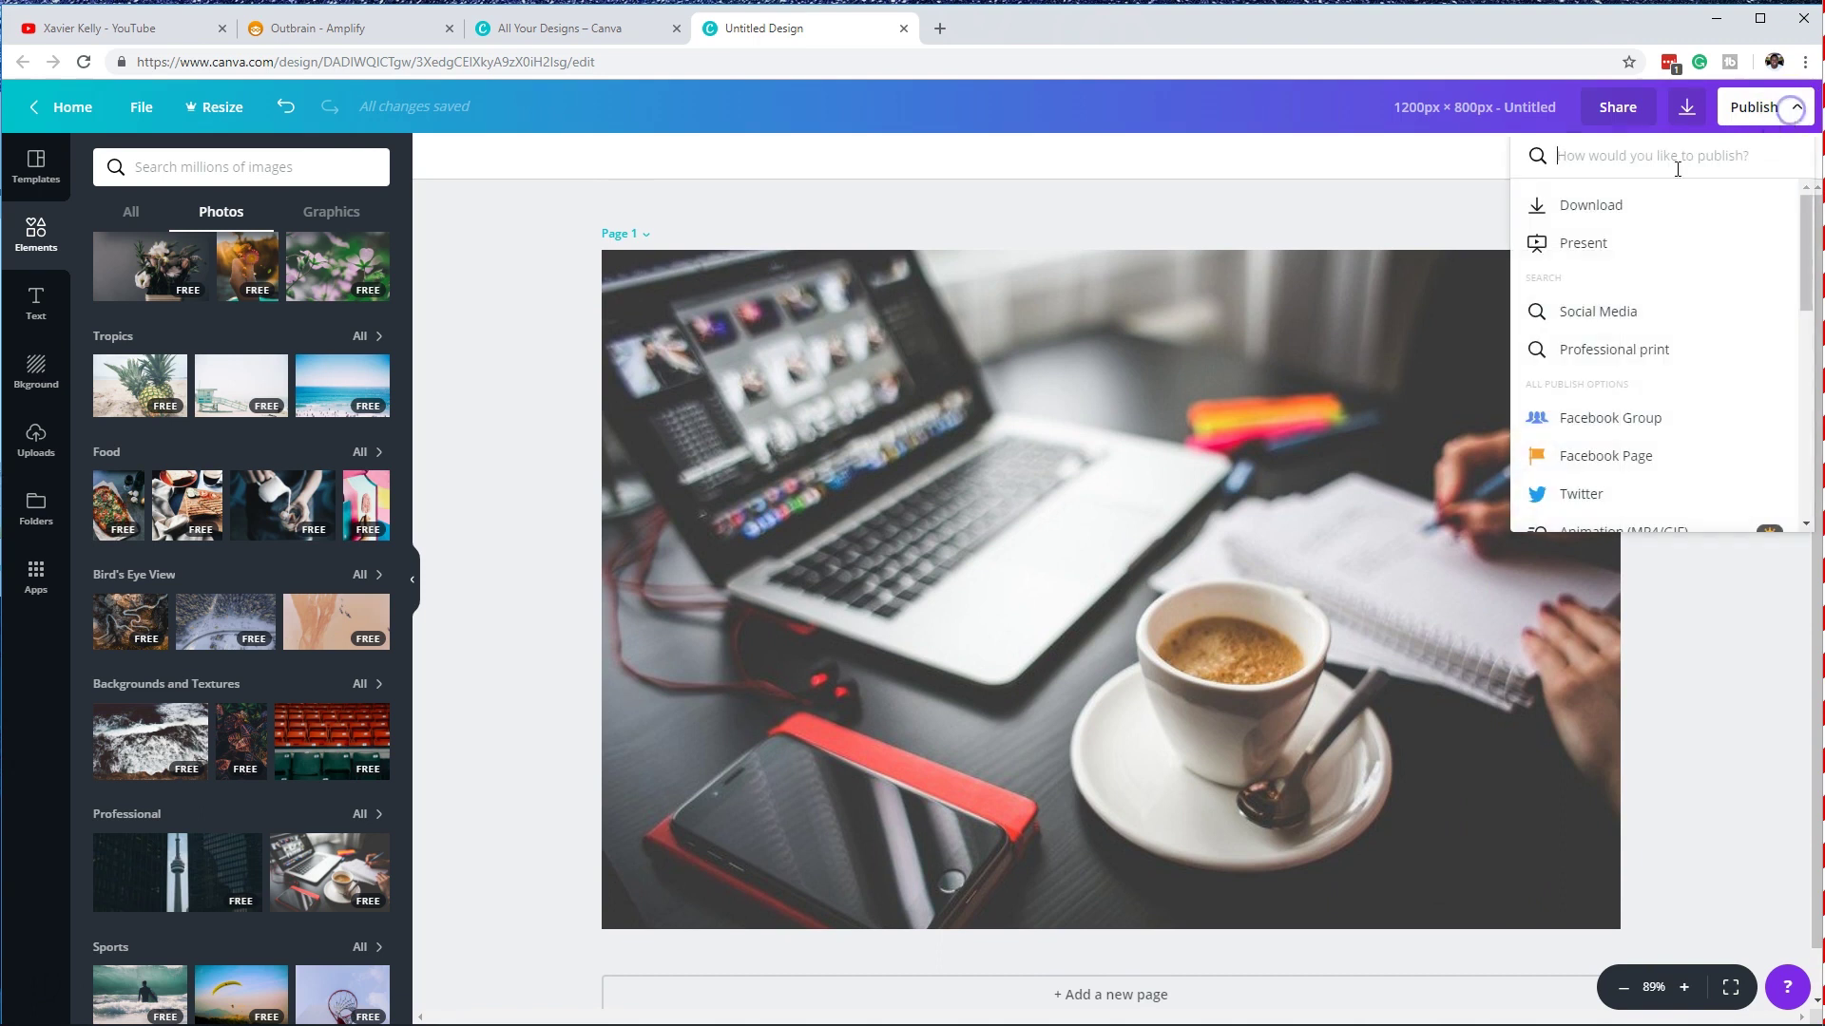
left_click(1555, 216)
left_click(1603, 239)
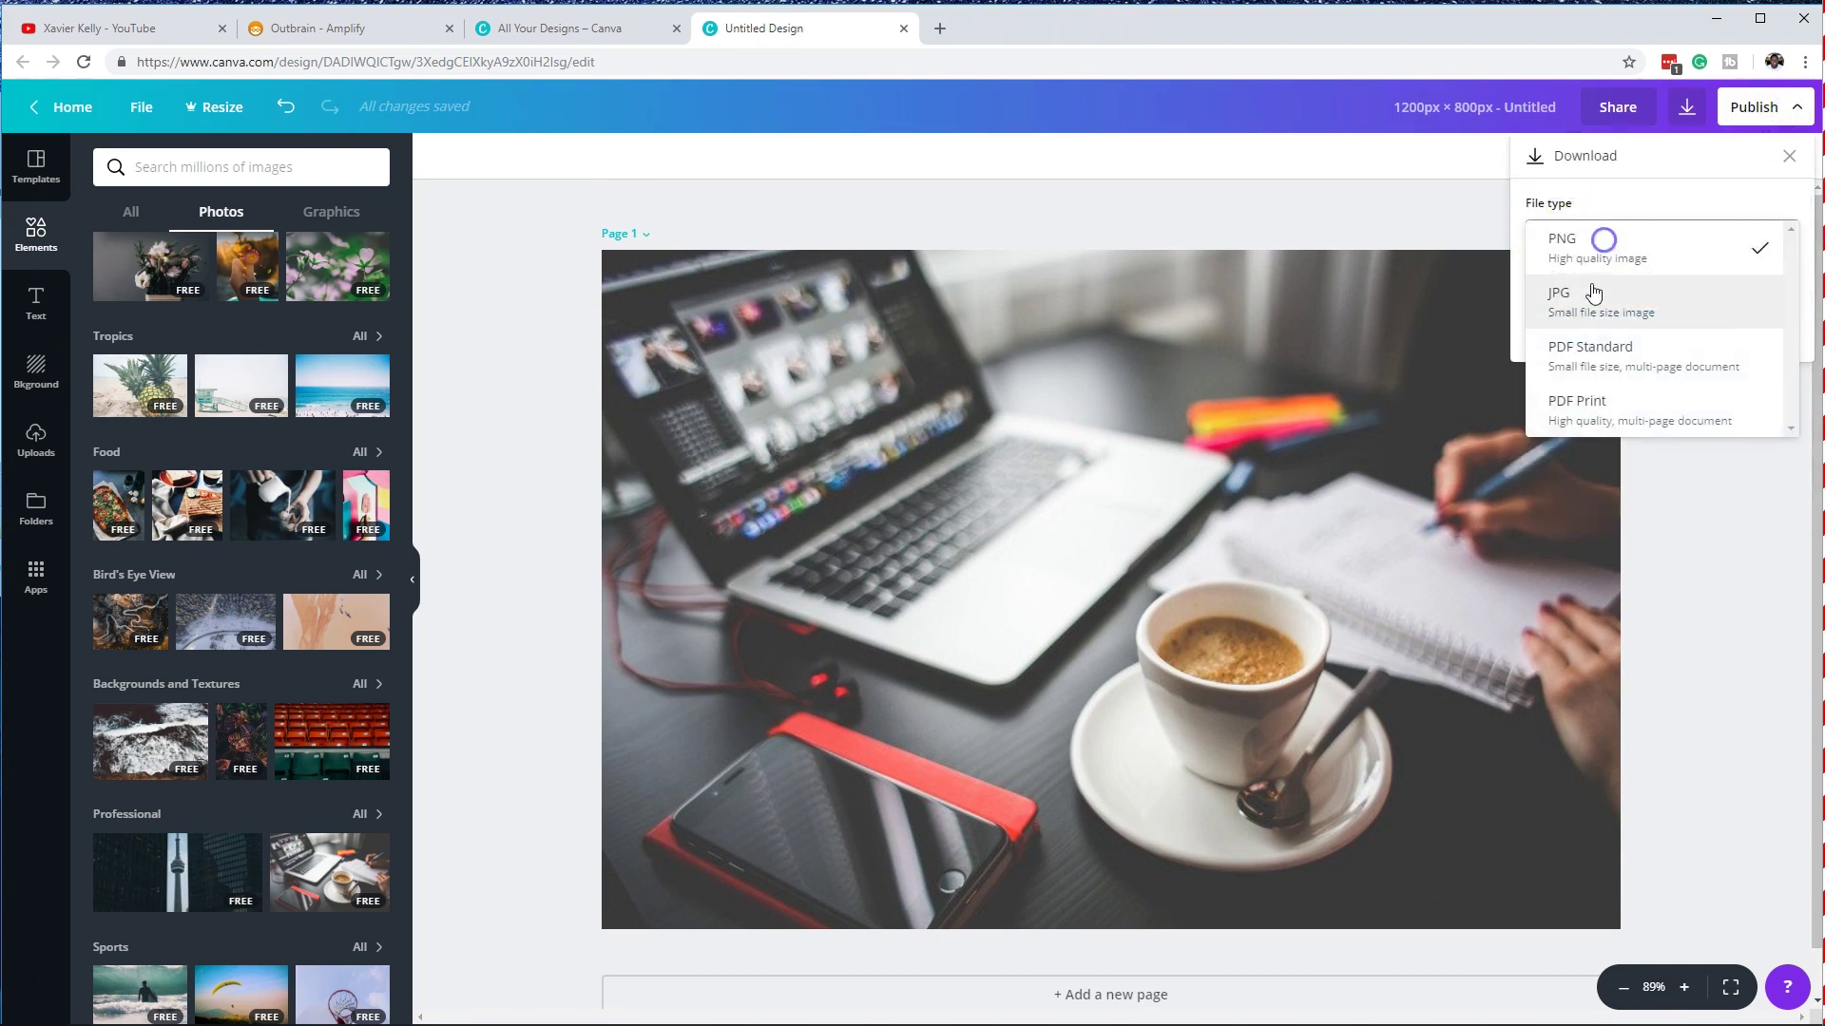
left_click(1582, 306)
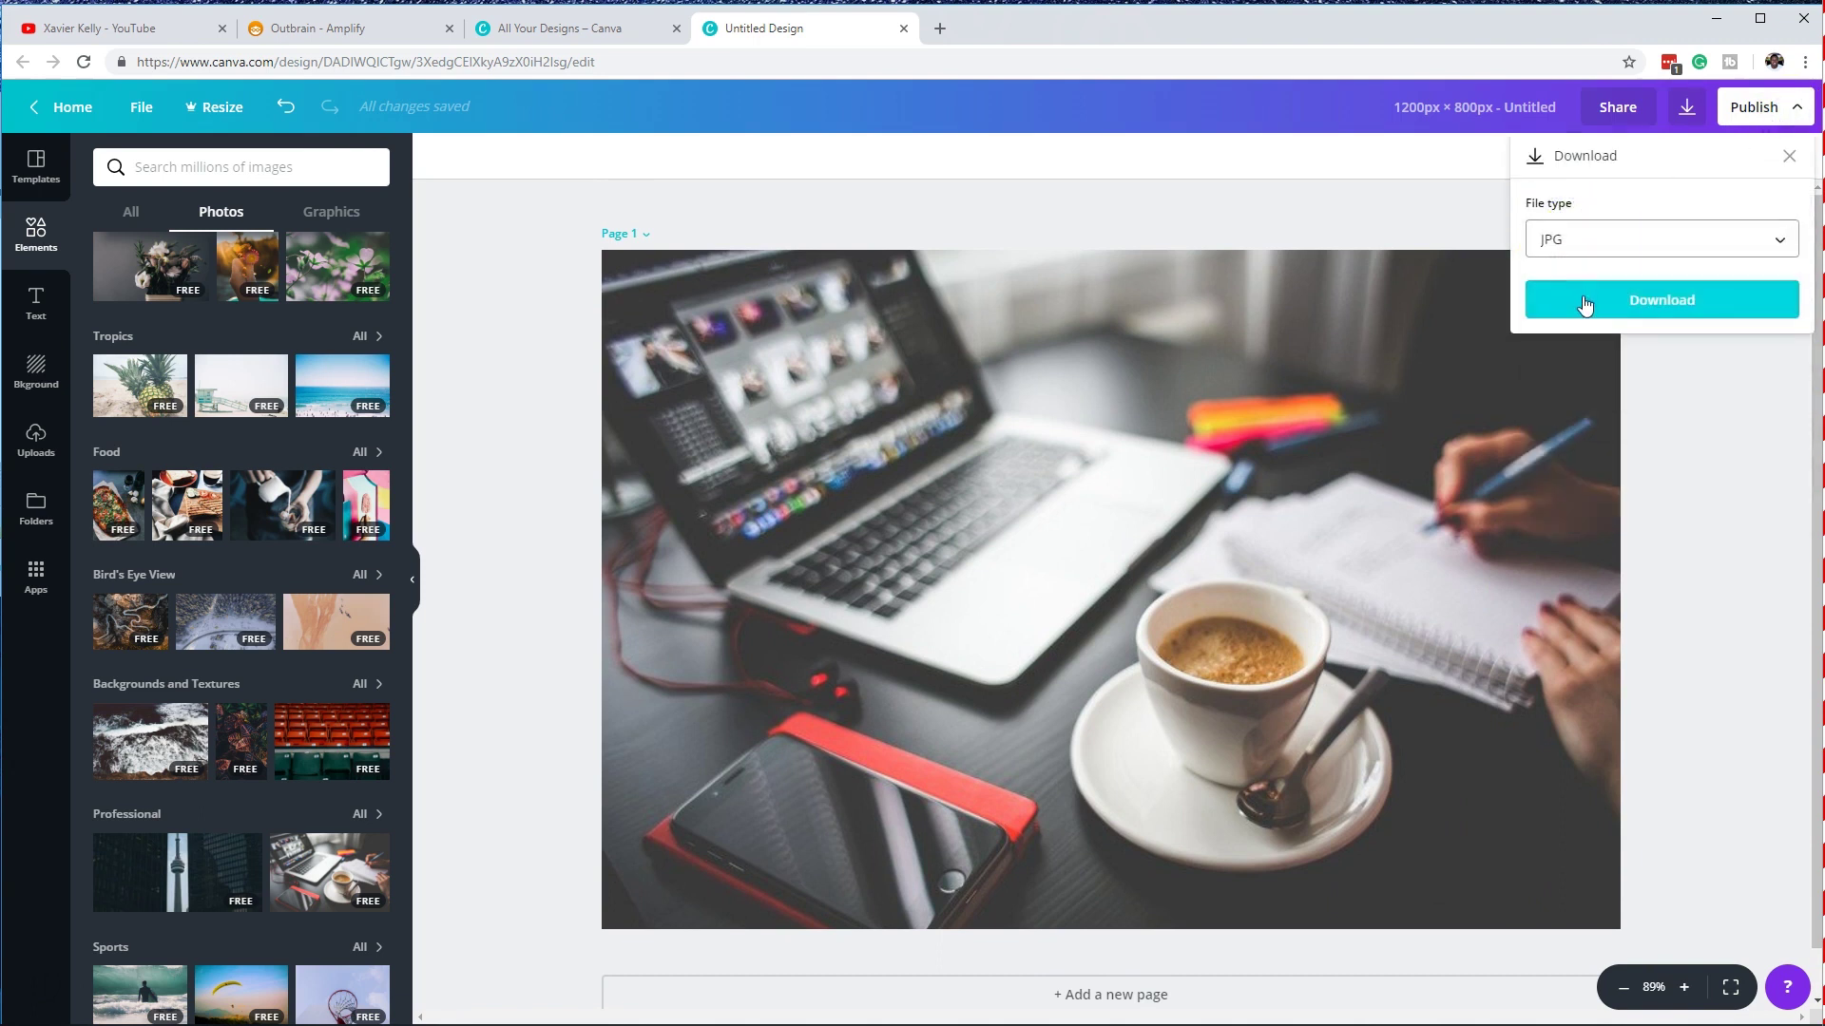
left_click(1583, 300)
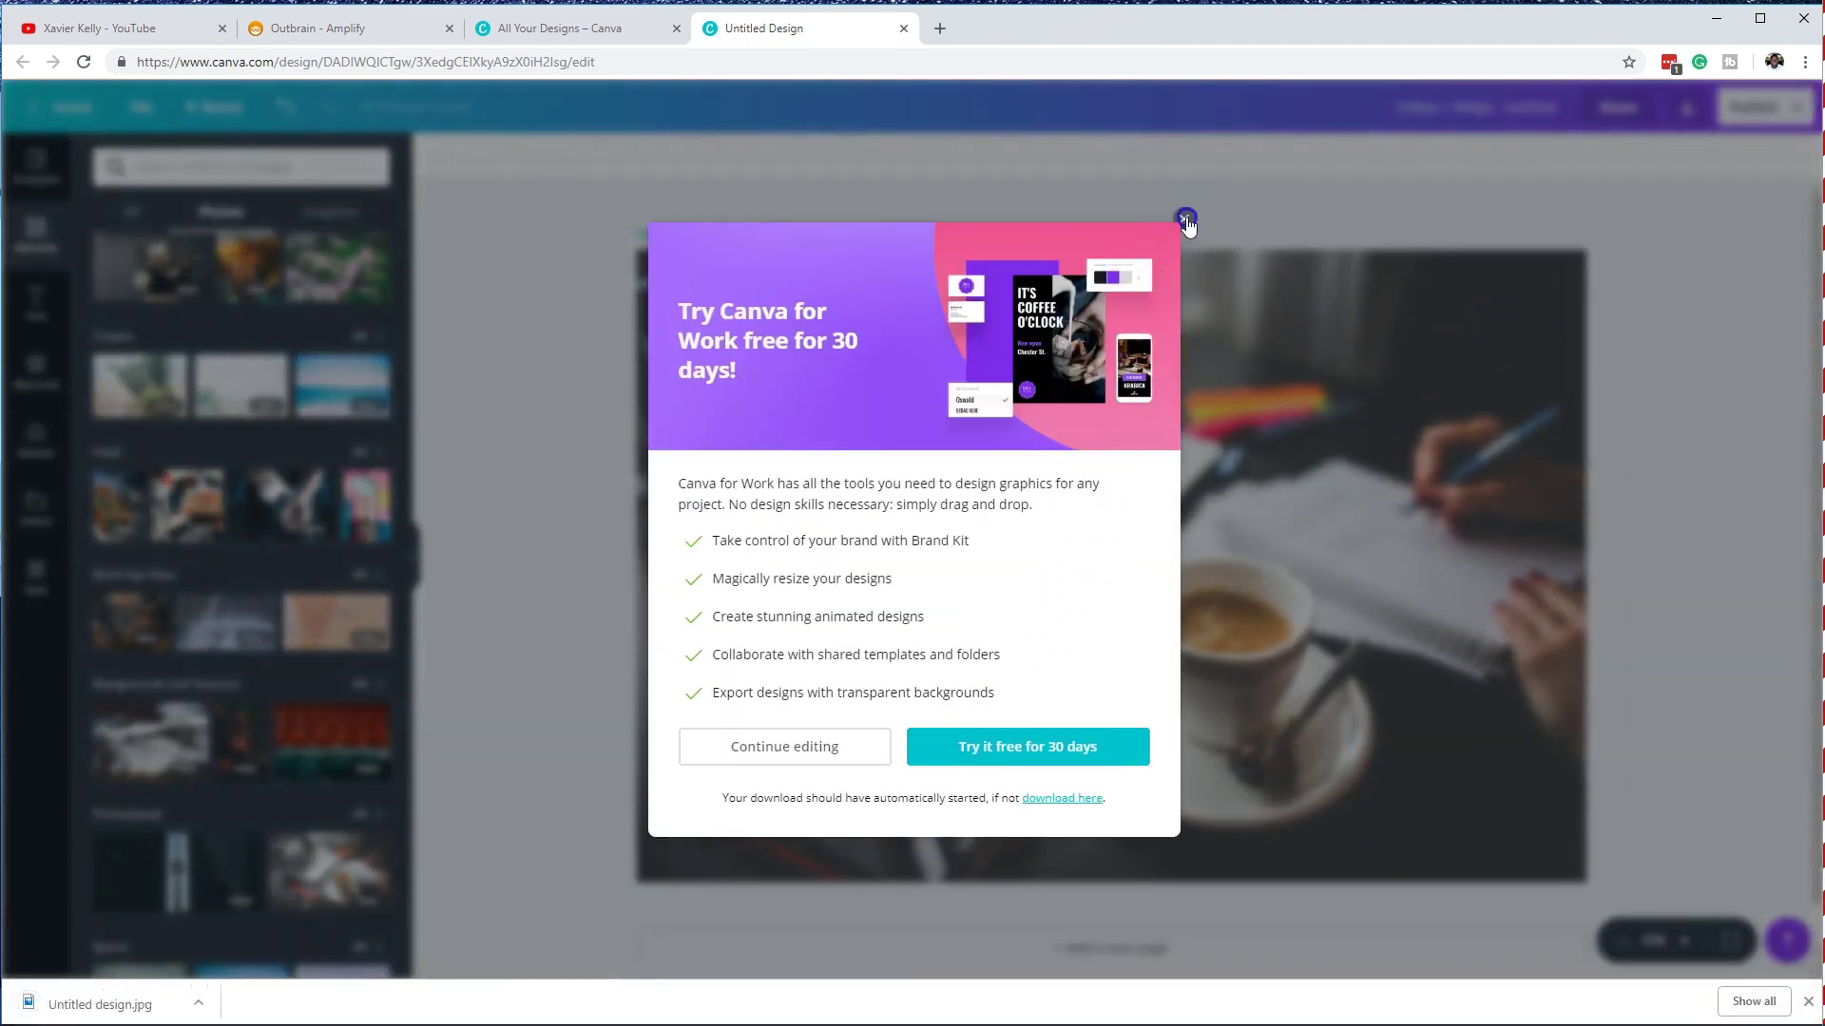
left_click(1184, 219)
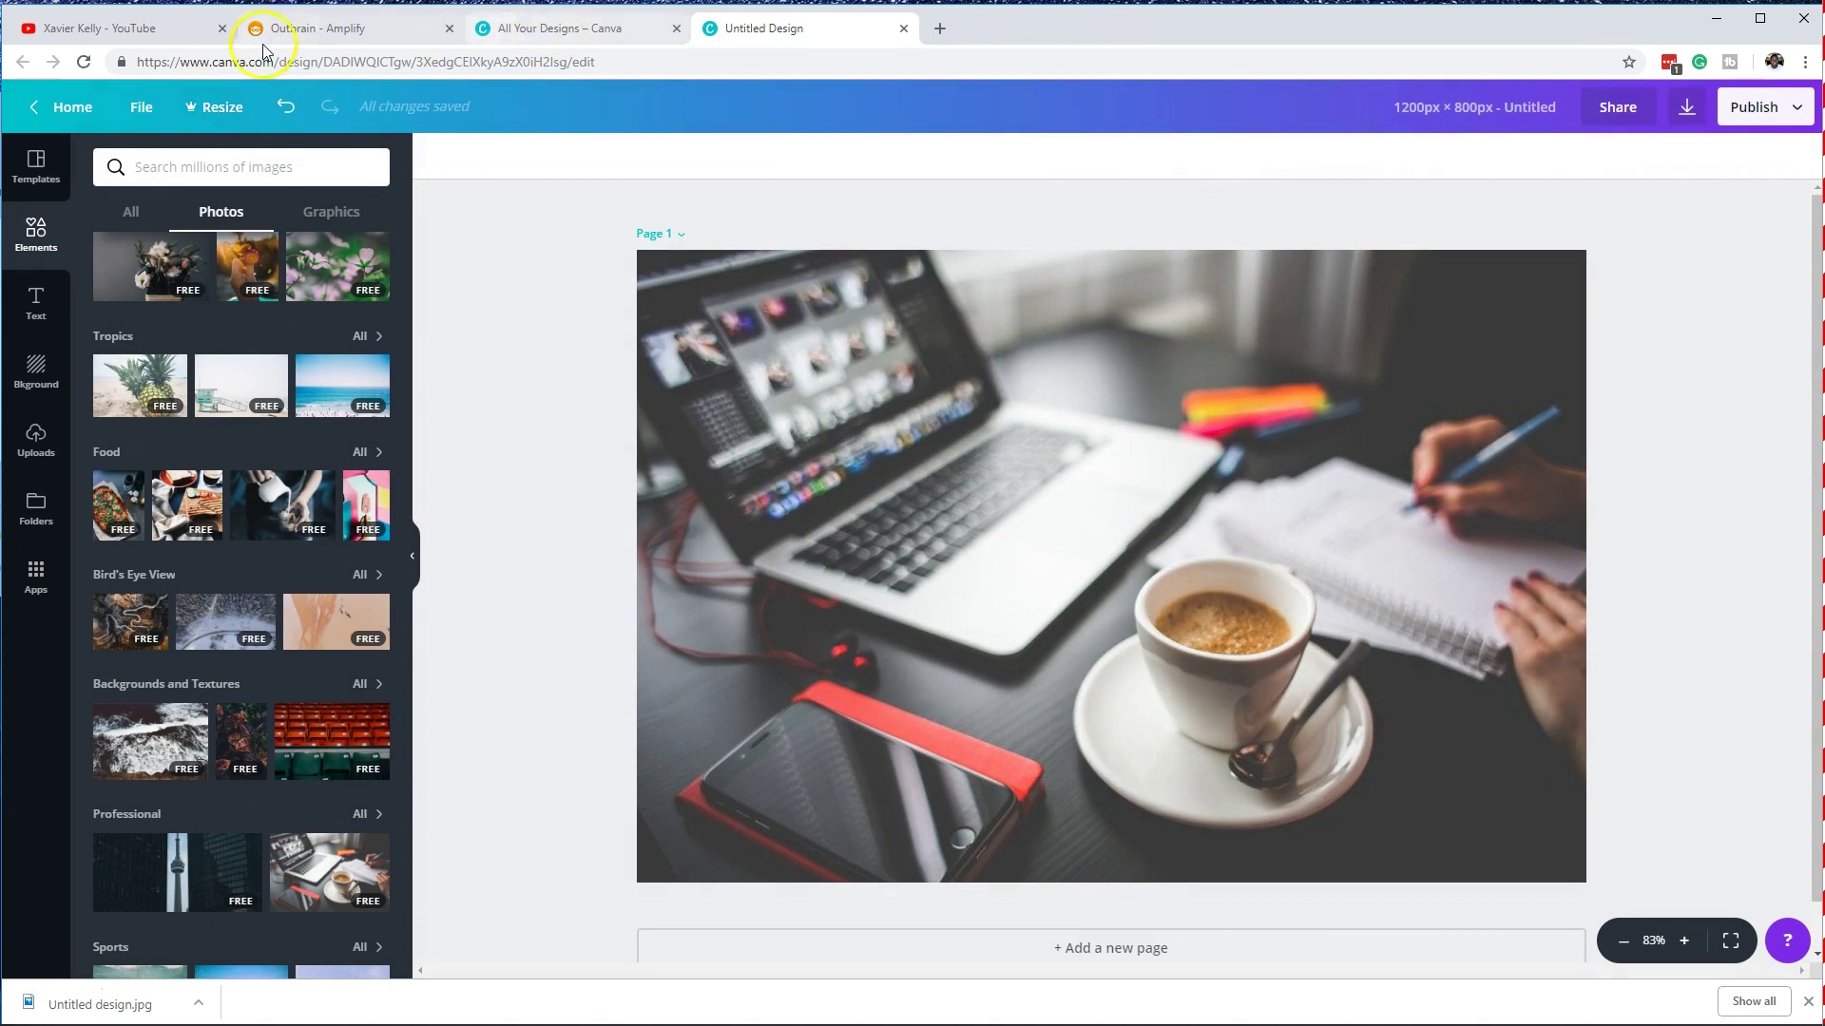
Step: Drop the downloaded Untitled design.jpg onto the YouTube content card's thumbnail
left_click(264, 38)
mouse_move(397, 539)
left_click_drag(100, 1005, 475, 556)
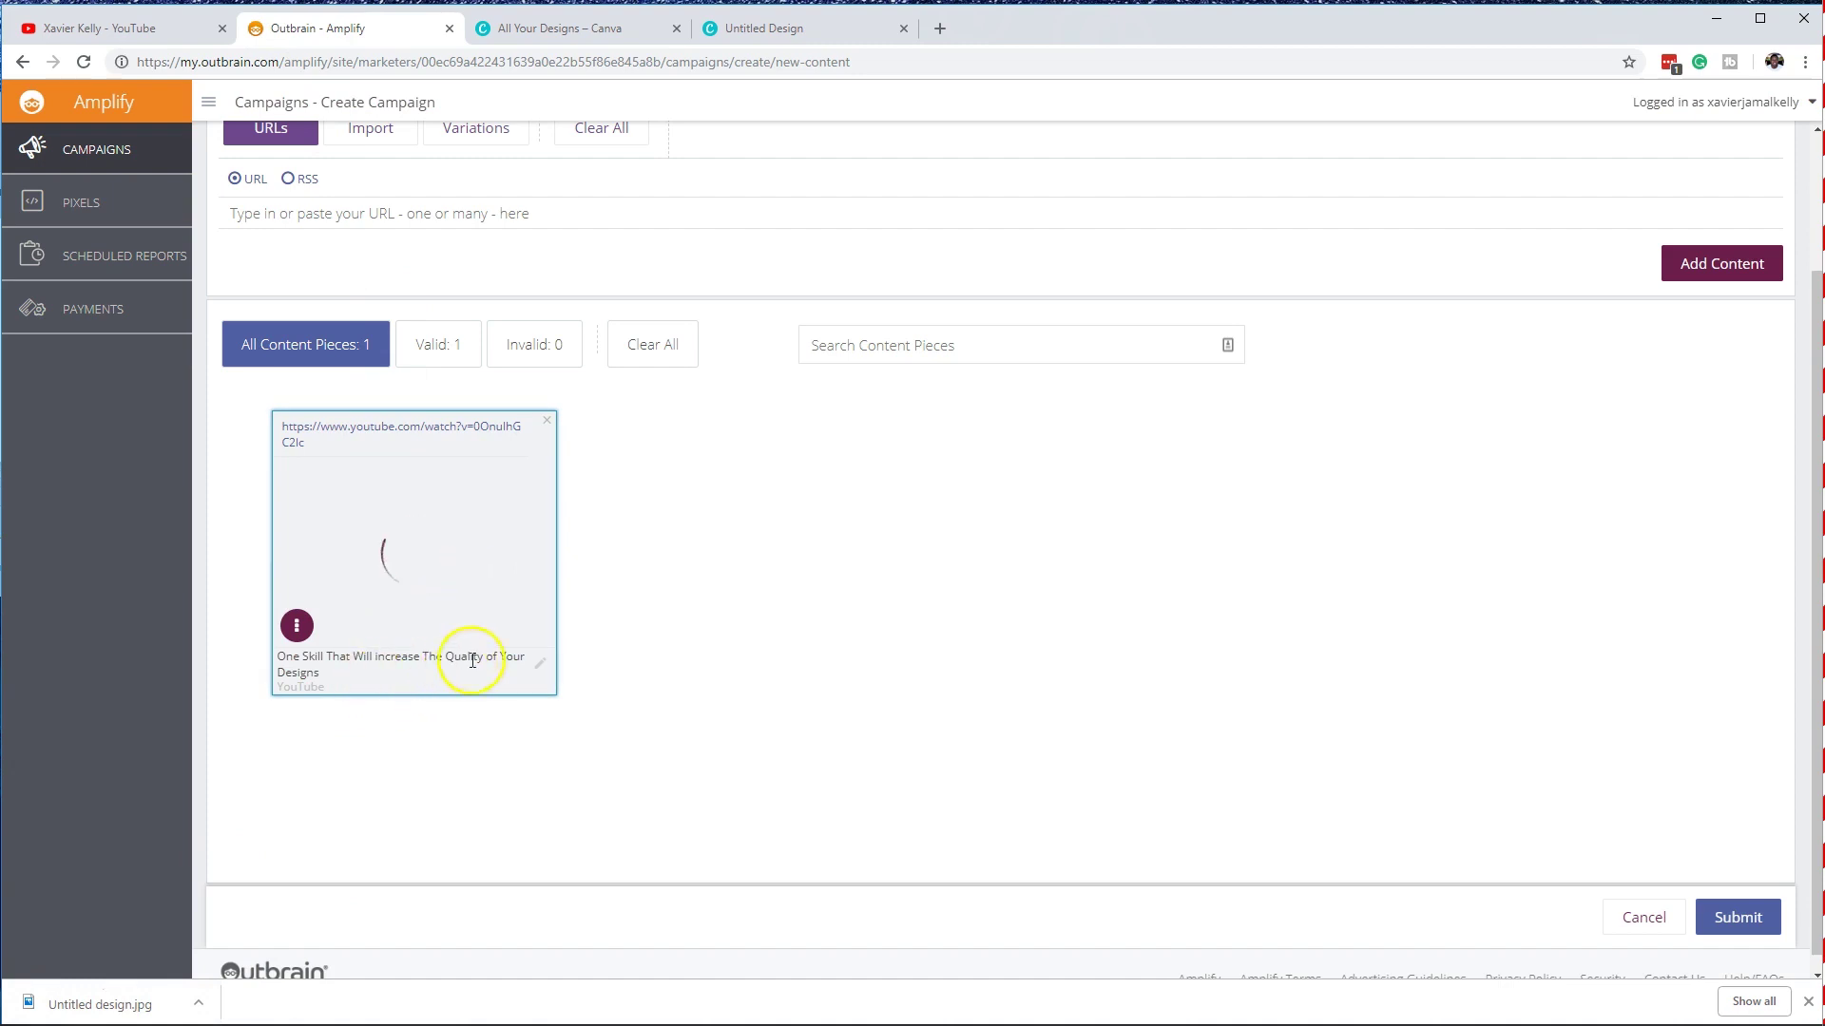
Step: Insert 'Photo' into the card headline and submit the campaign
left_click(540, 669)
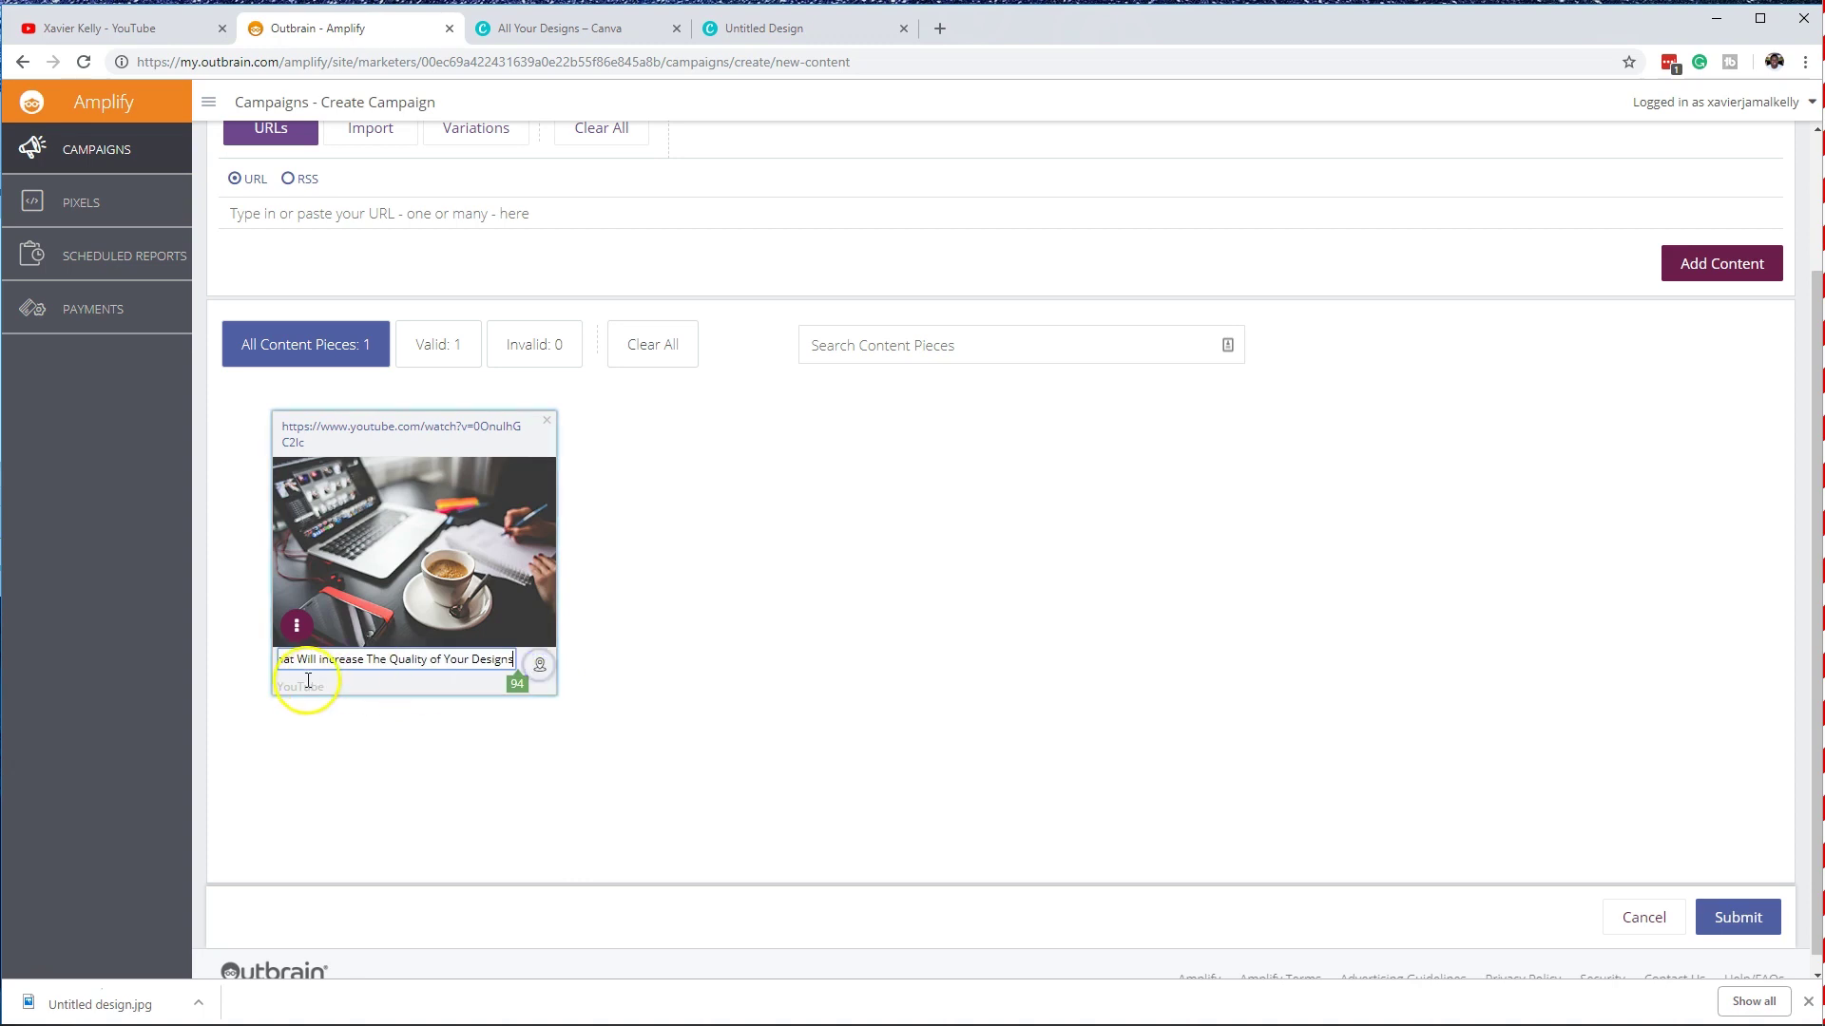
left_click(474, 660)
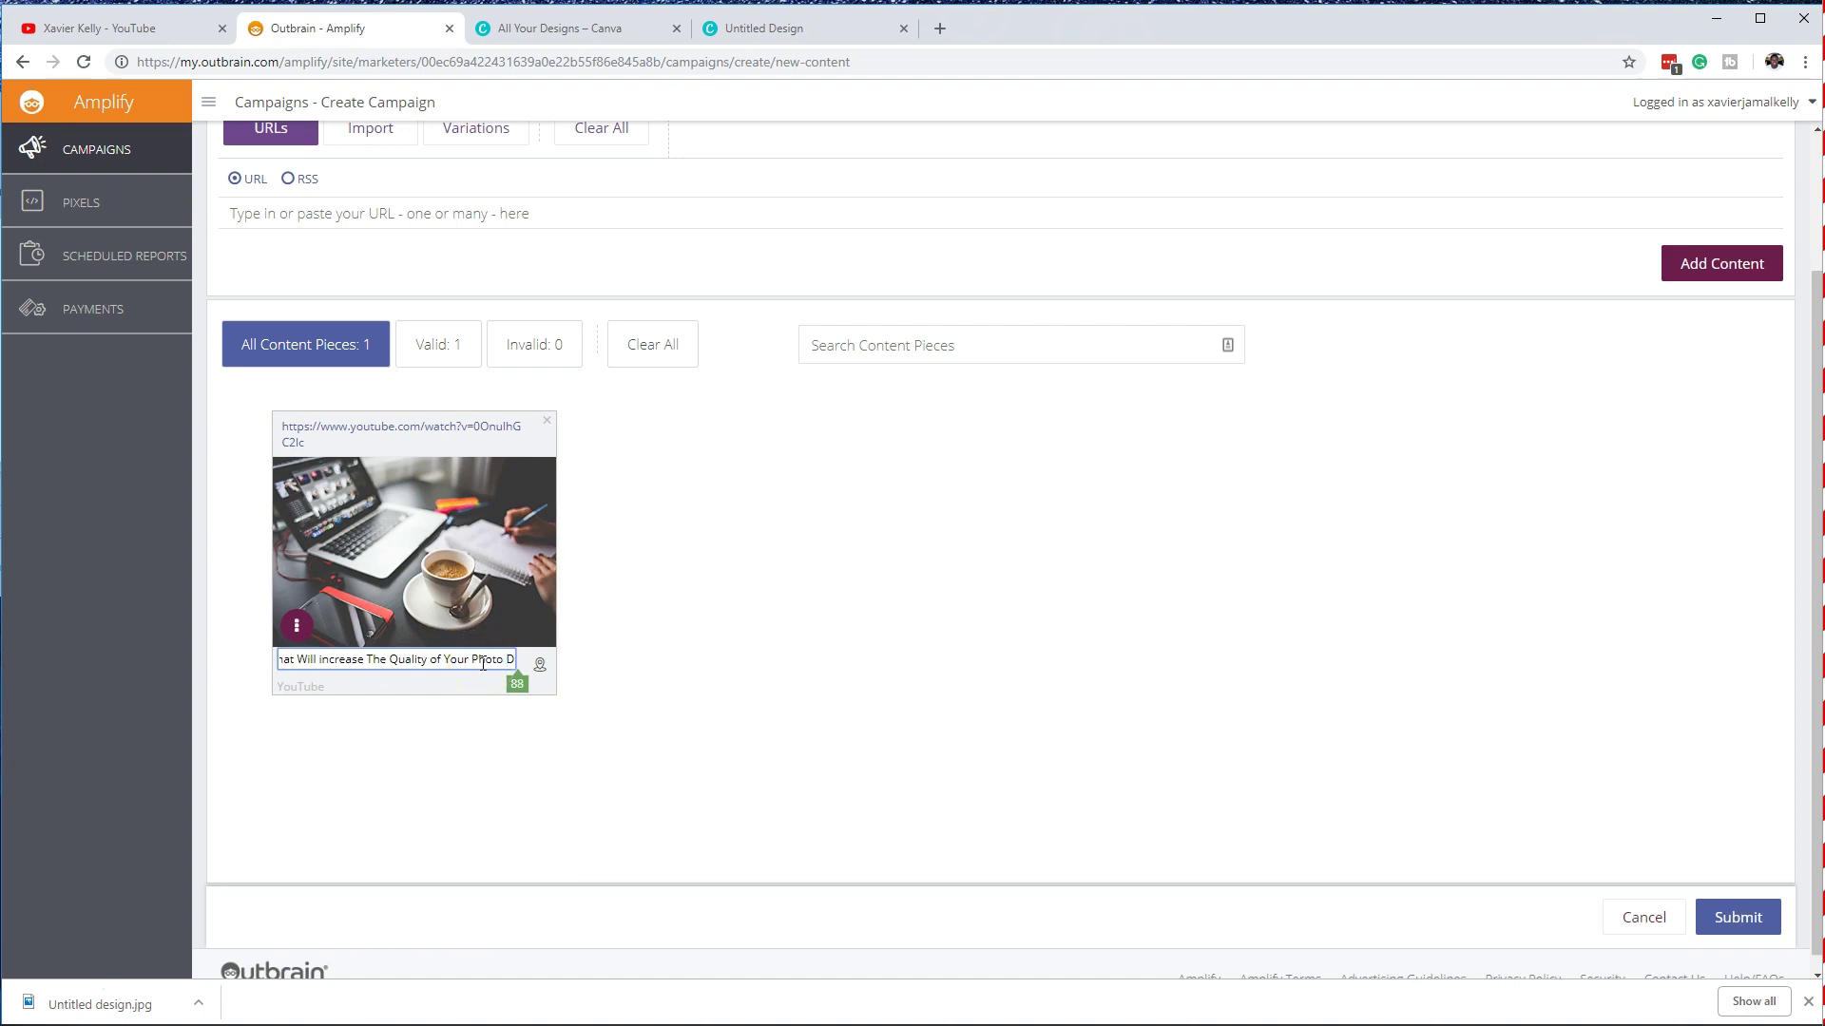
left_click_drag(483, 663, 590, 680)
left_click(685, 673)
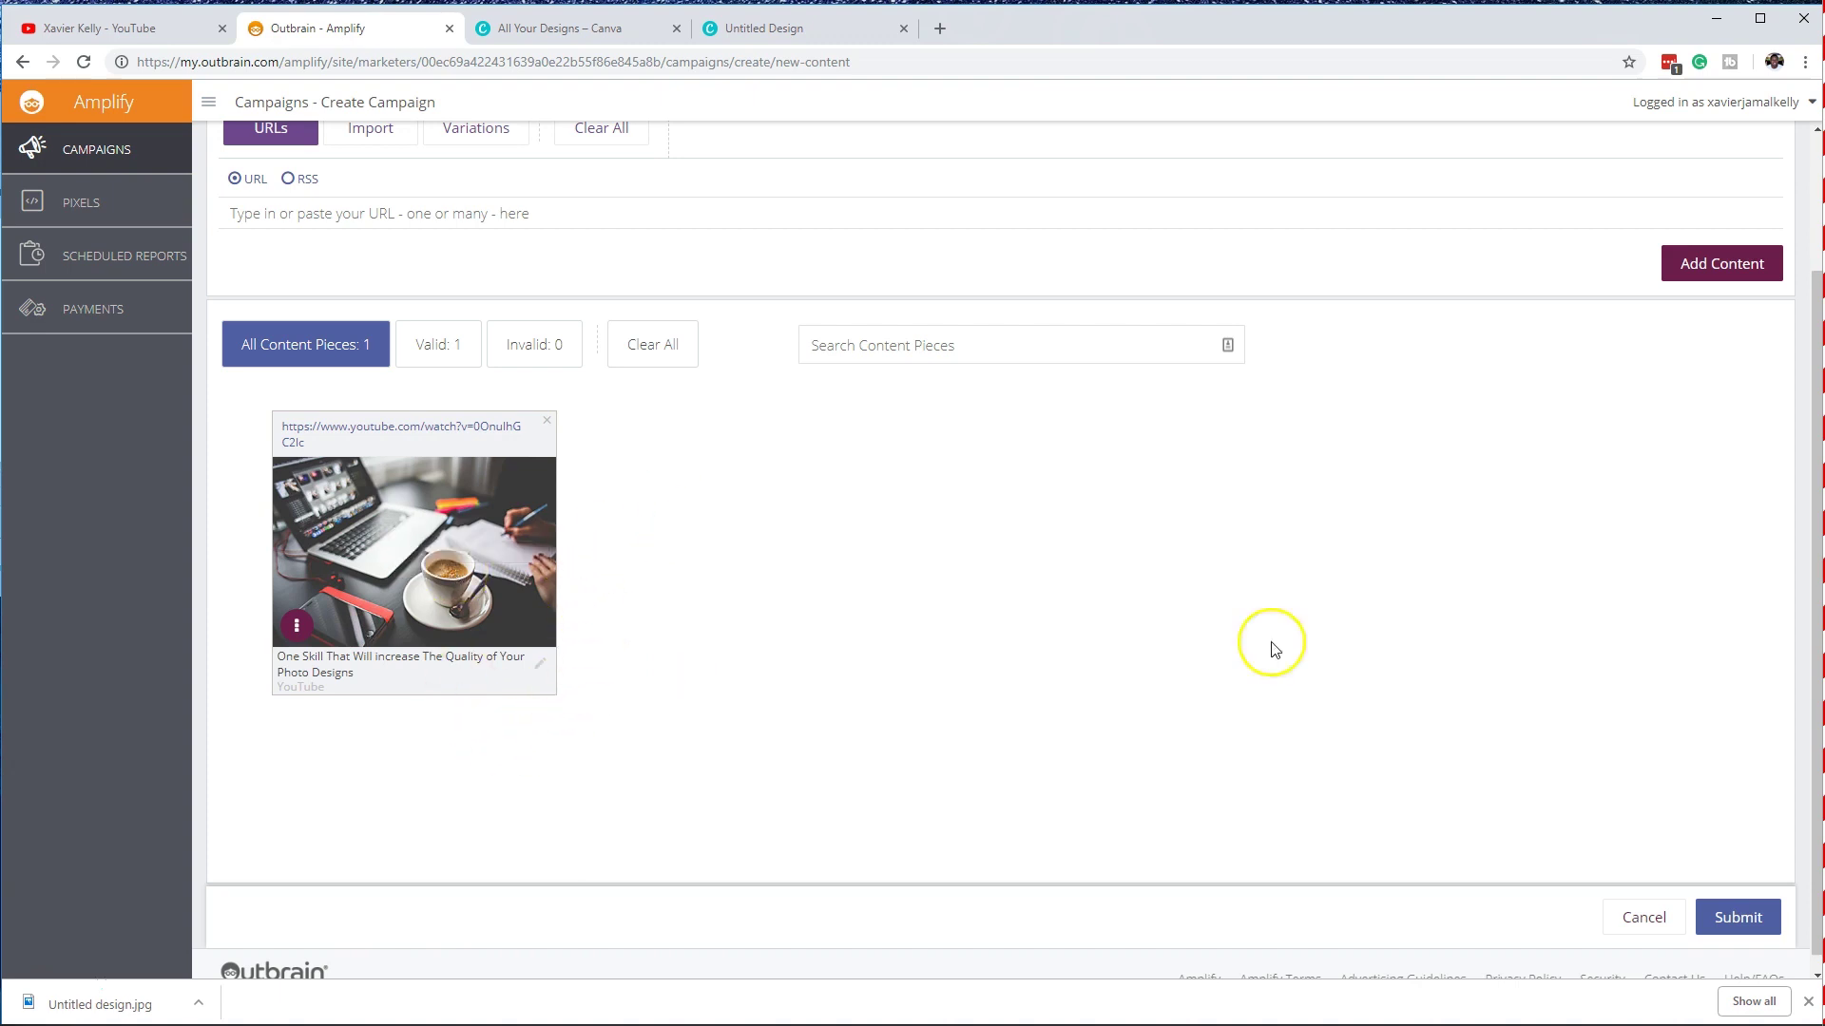
left_click(1753, 926)
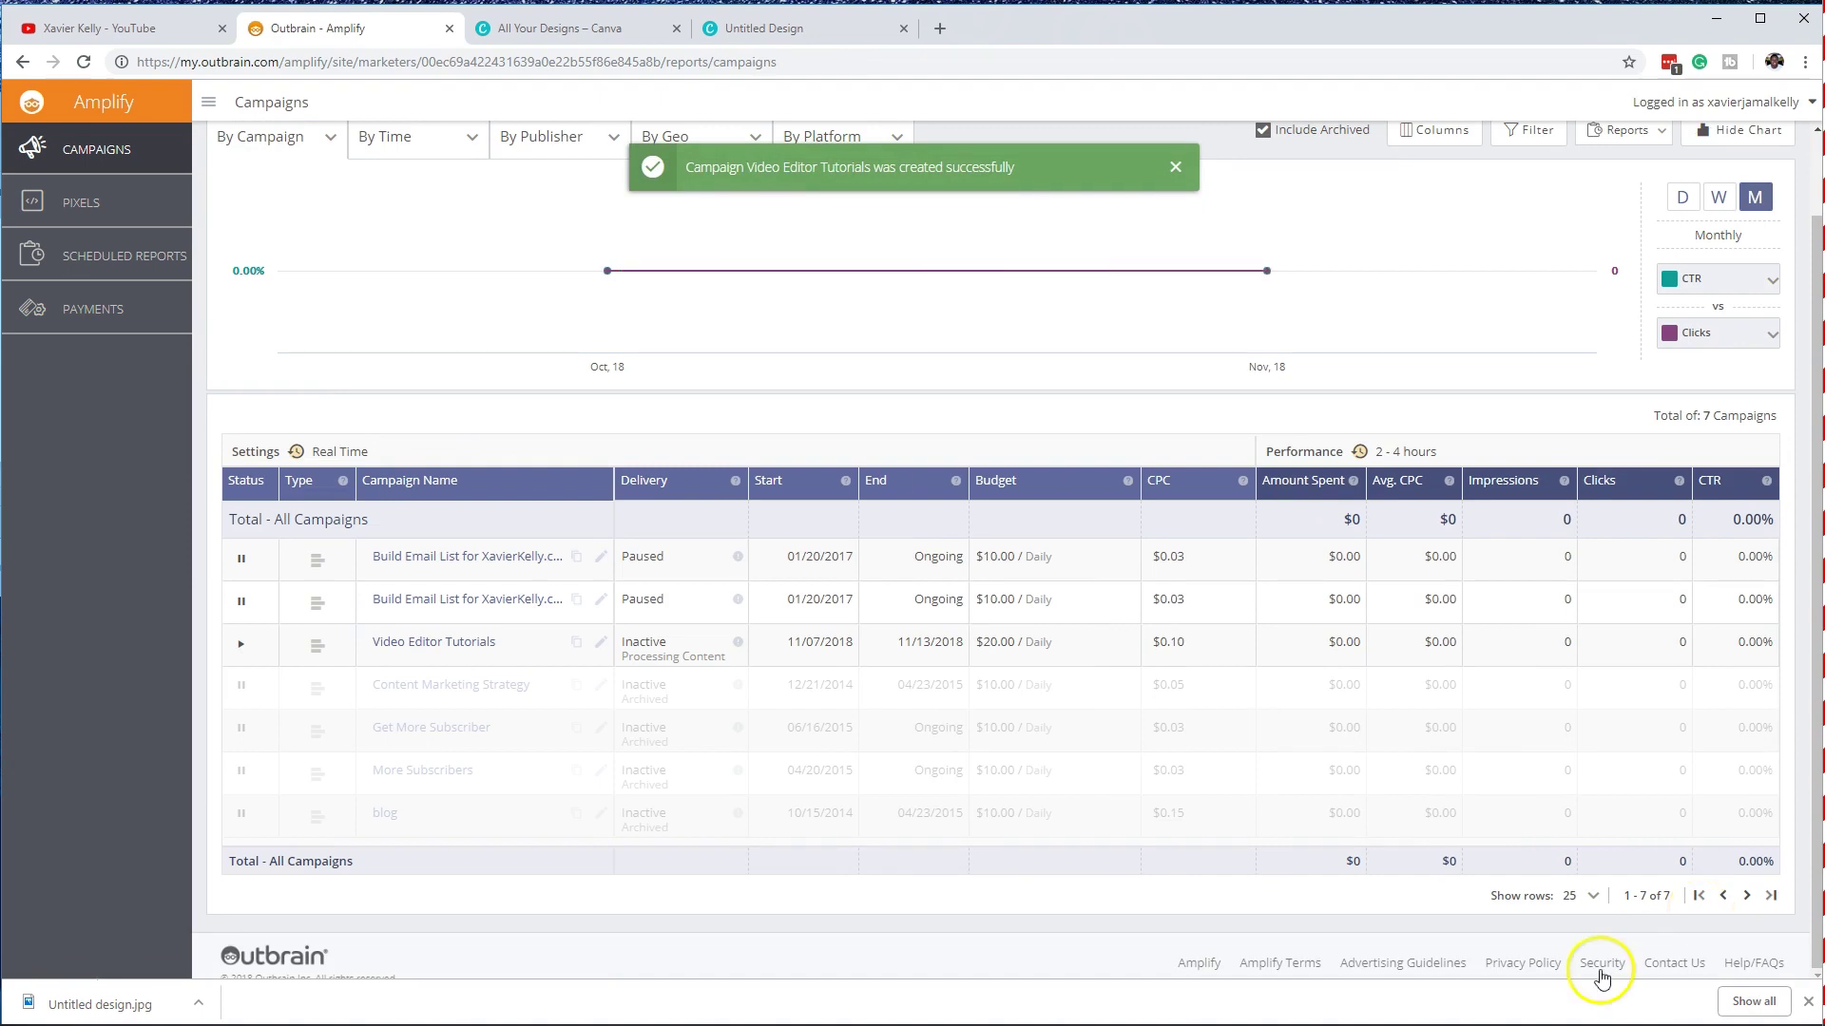
Step: Change the campaign name from 'Video Editor Tutorials' to 'Photo Editor Tutorials' and save
scroll(1274, 644, "up", 1)
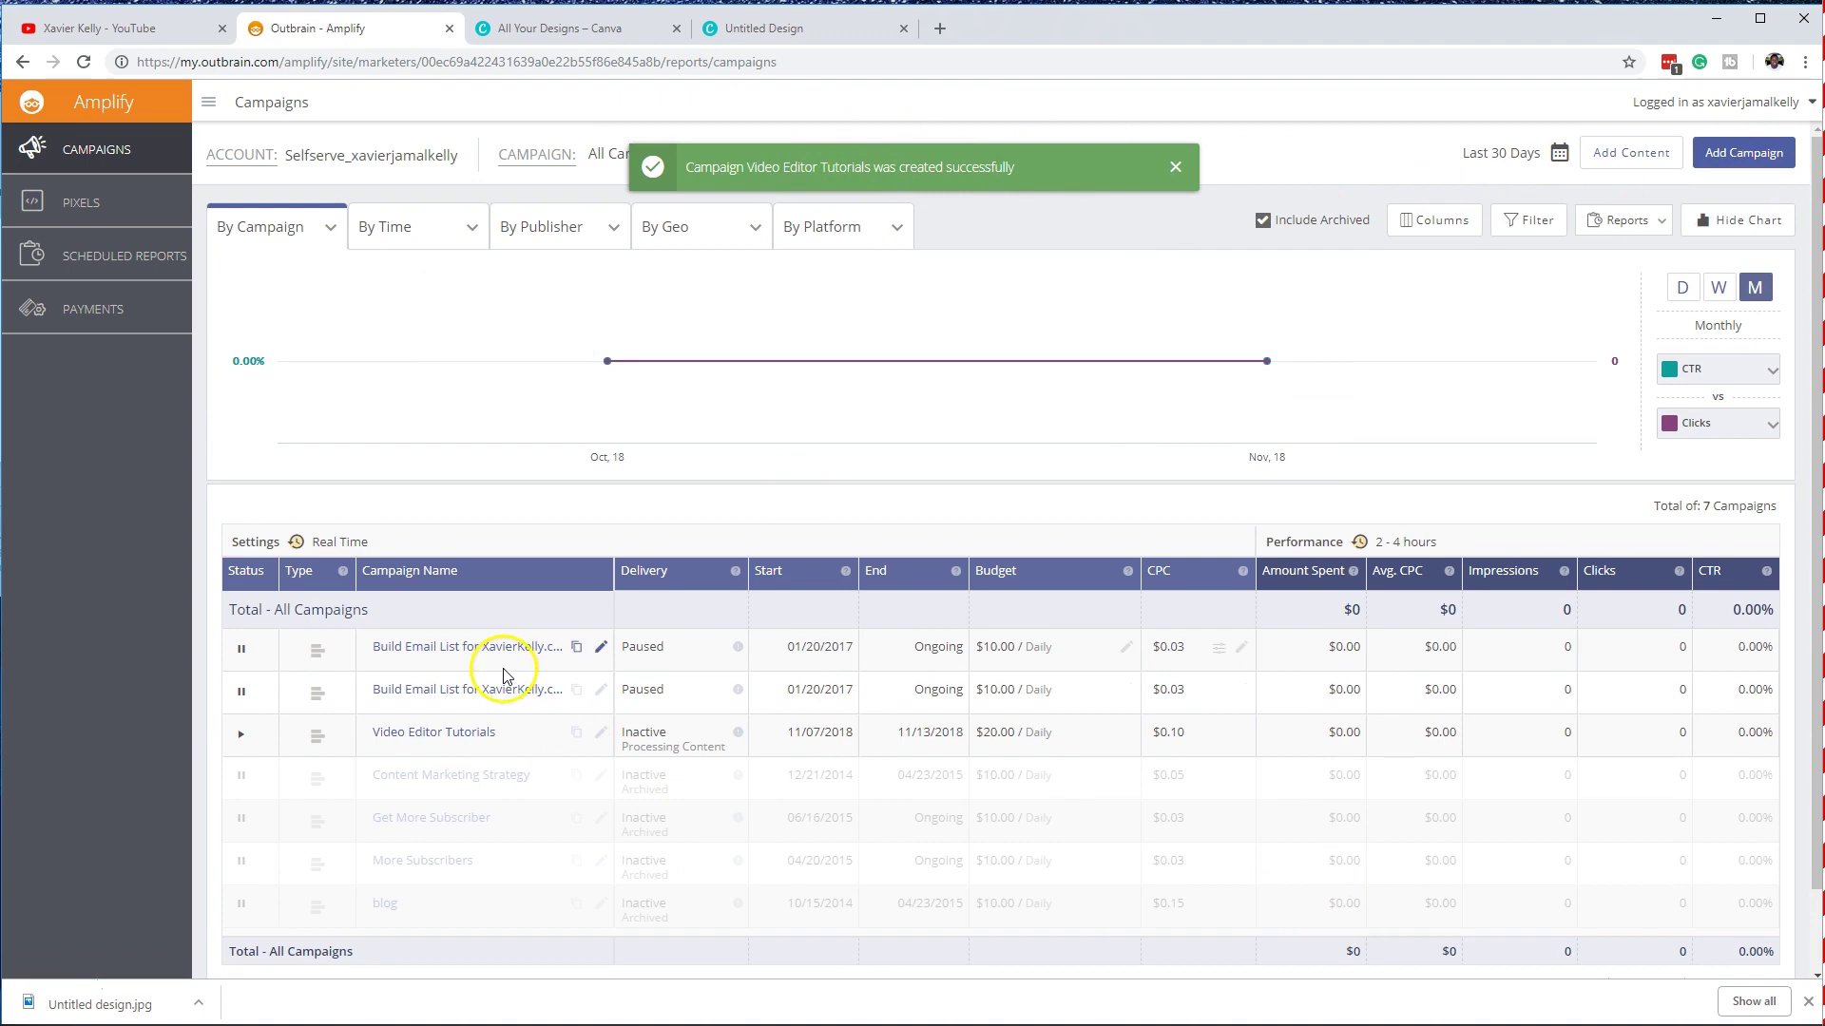
left_click(600, 733)
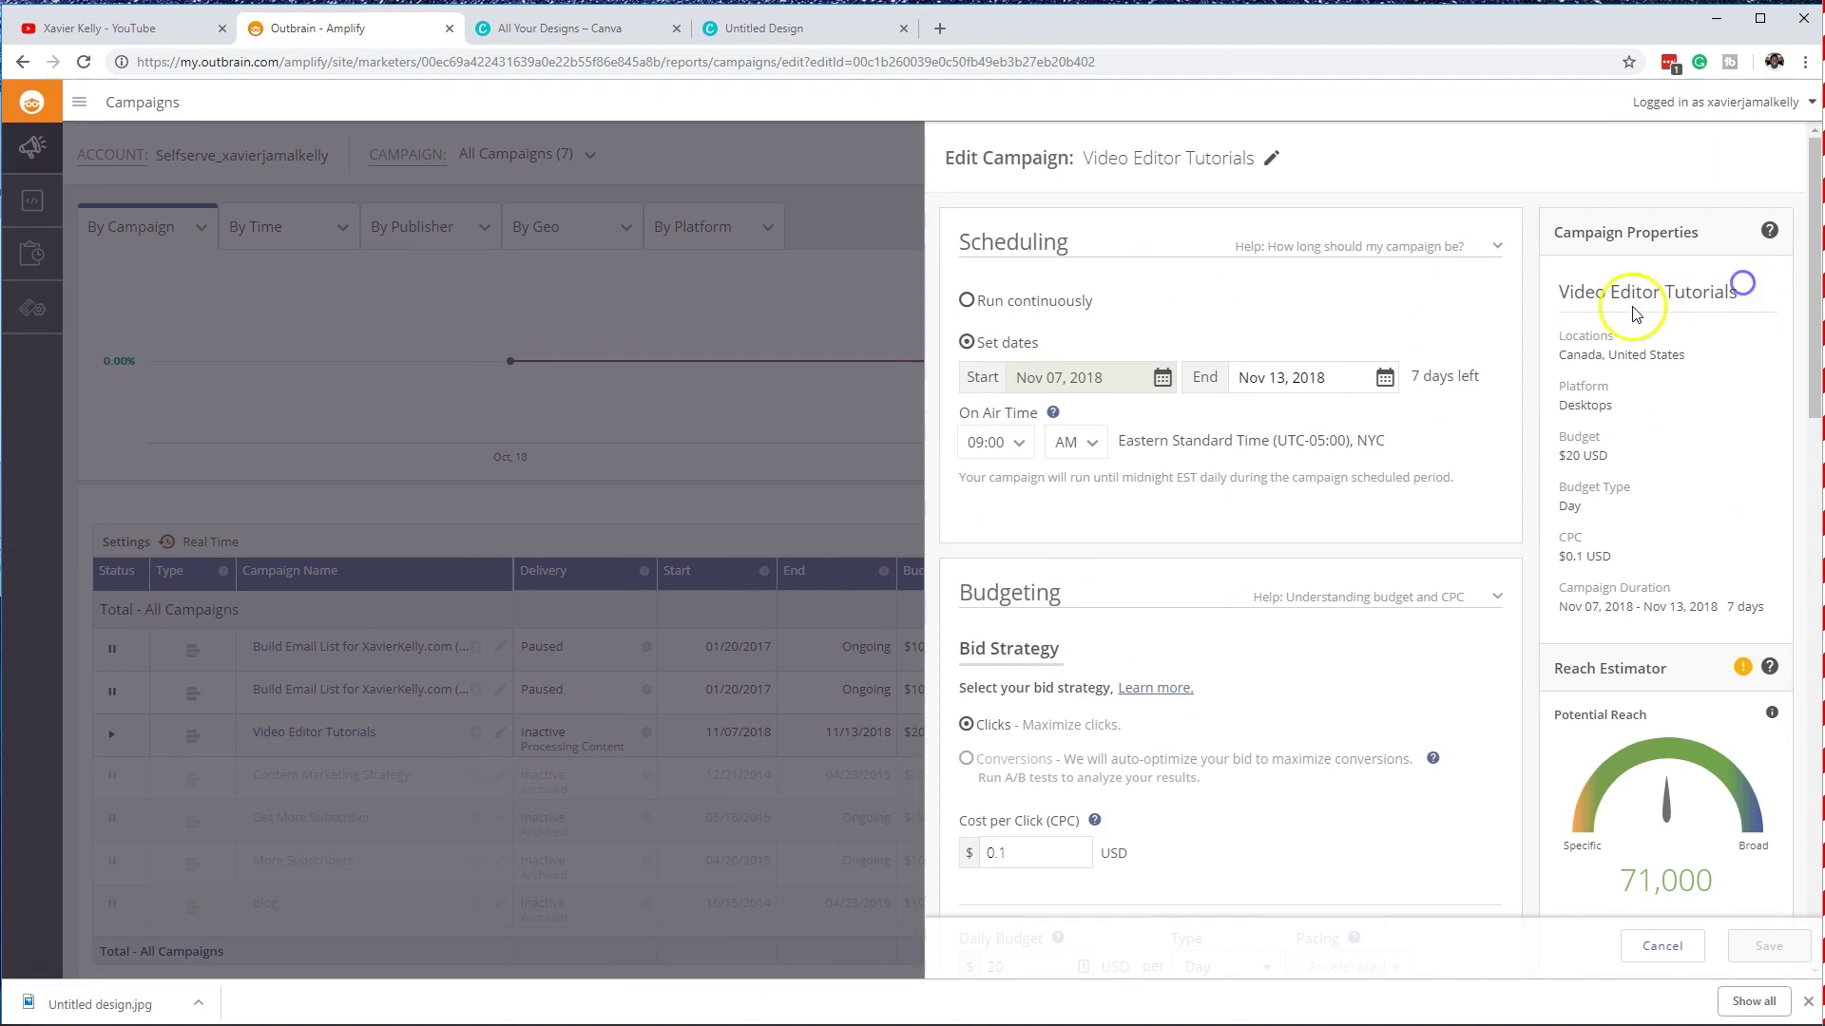
scroll(1300, 367, "down", 3)
scroll(1300, 367, "up", 3)
left_click(1267, 161)
left_click(1149, 157)
left_click_drag(1140, 158, 1092, 169)
type("Photyo")
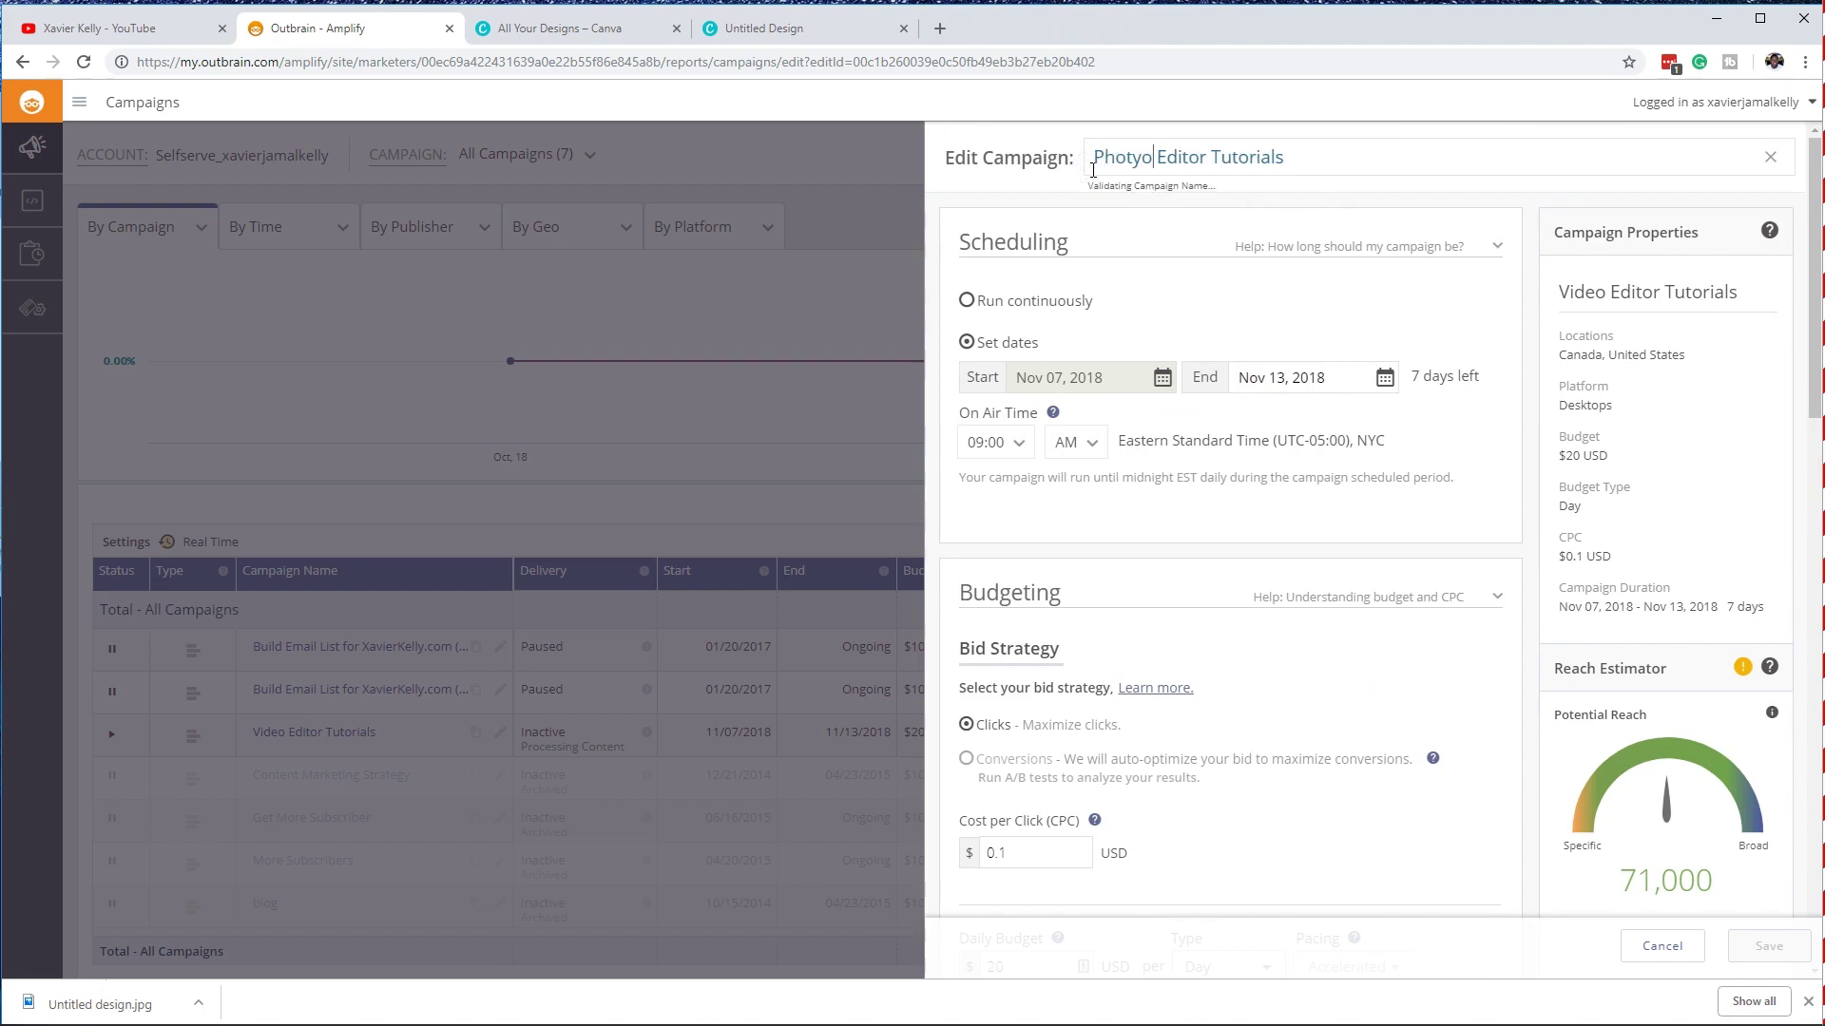
key("BackSpace")
key("BackSpace")
type("o")
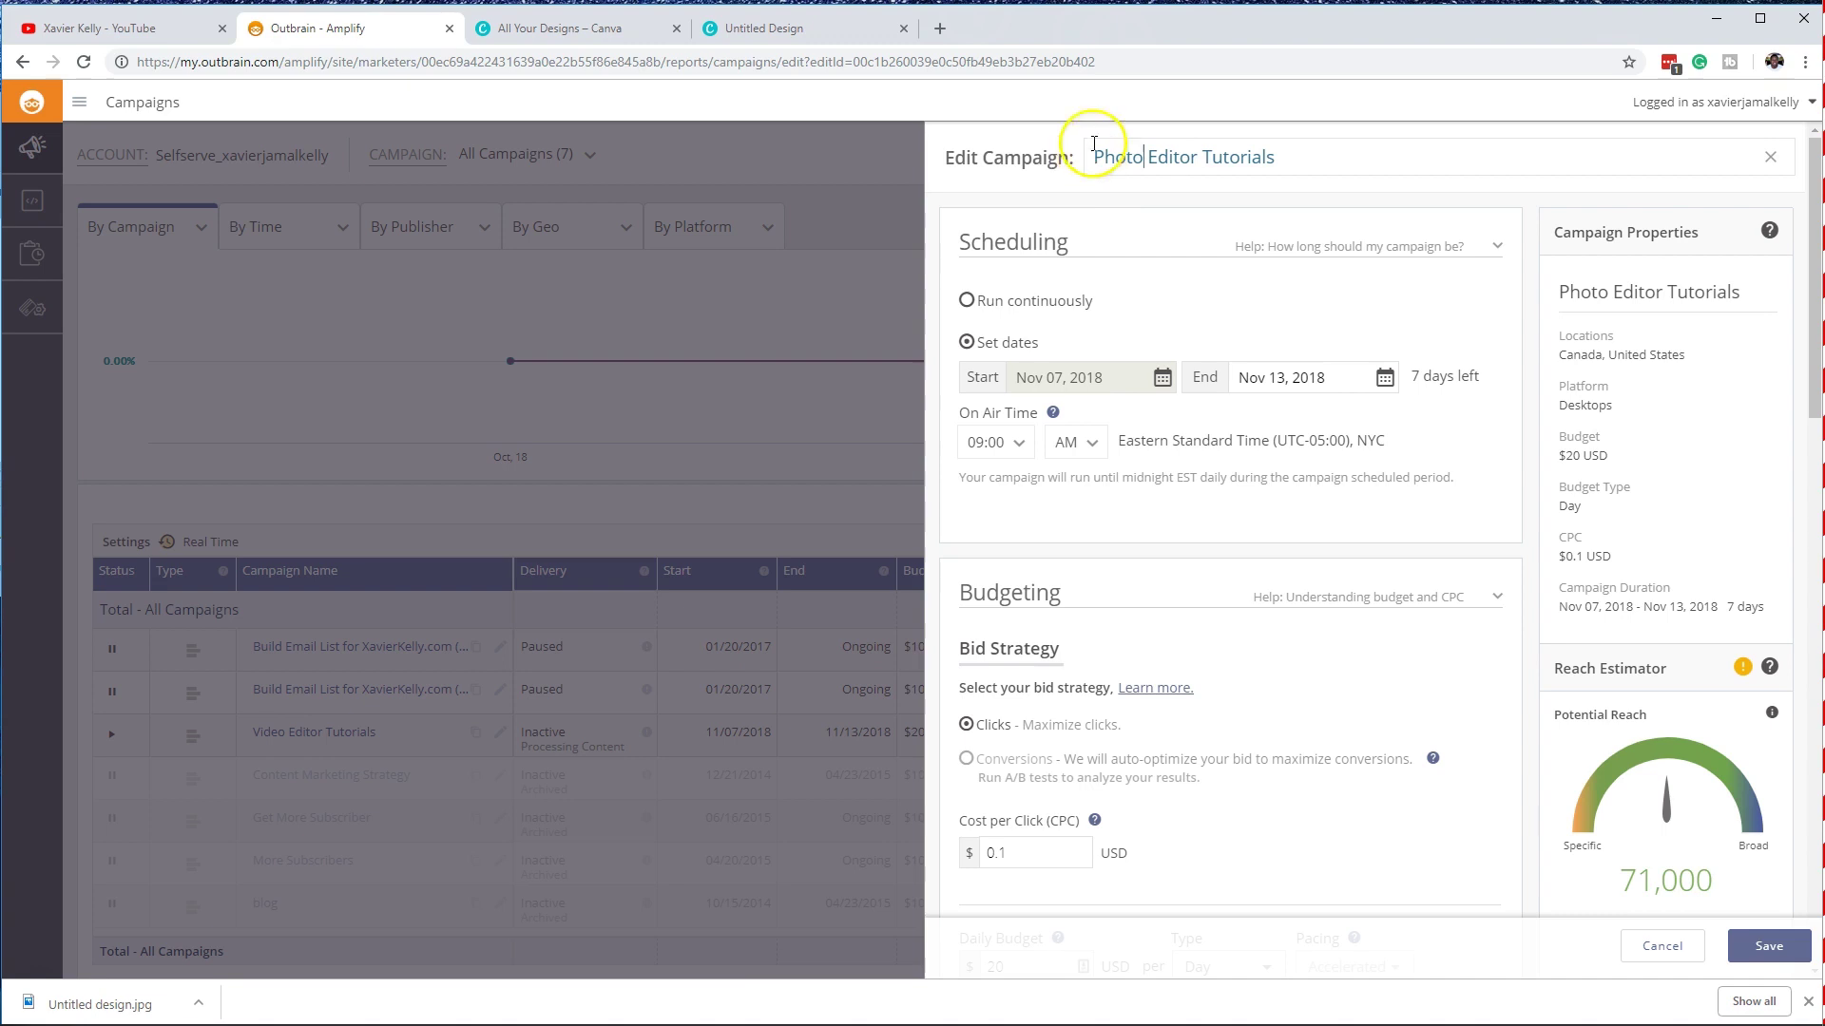
left_click(1768, 946)
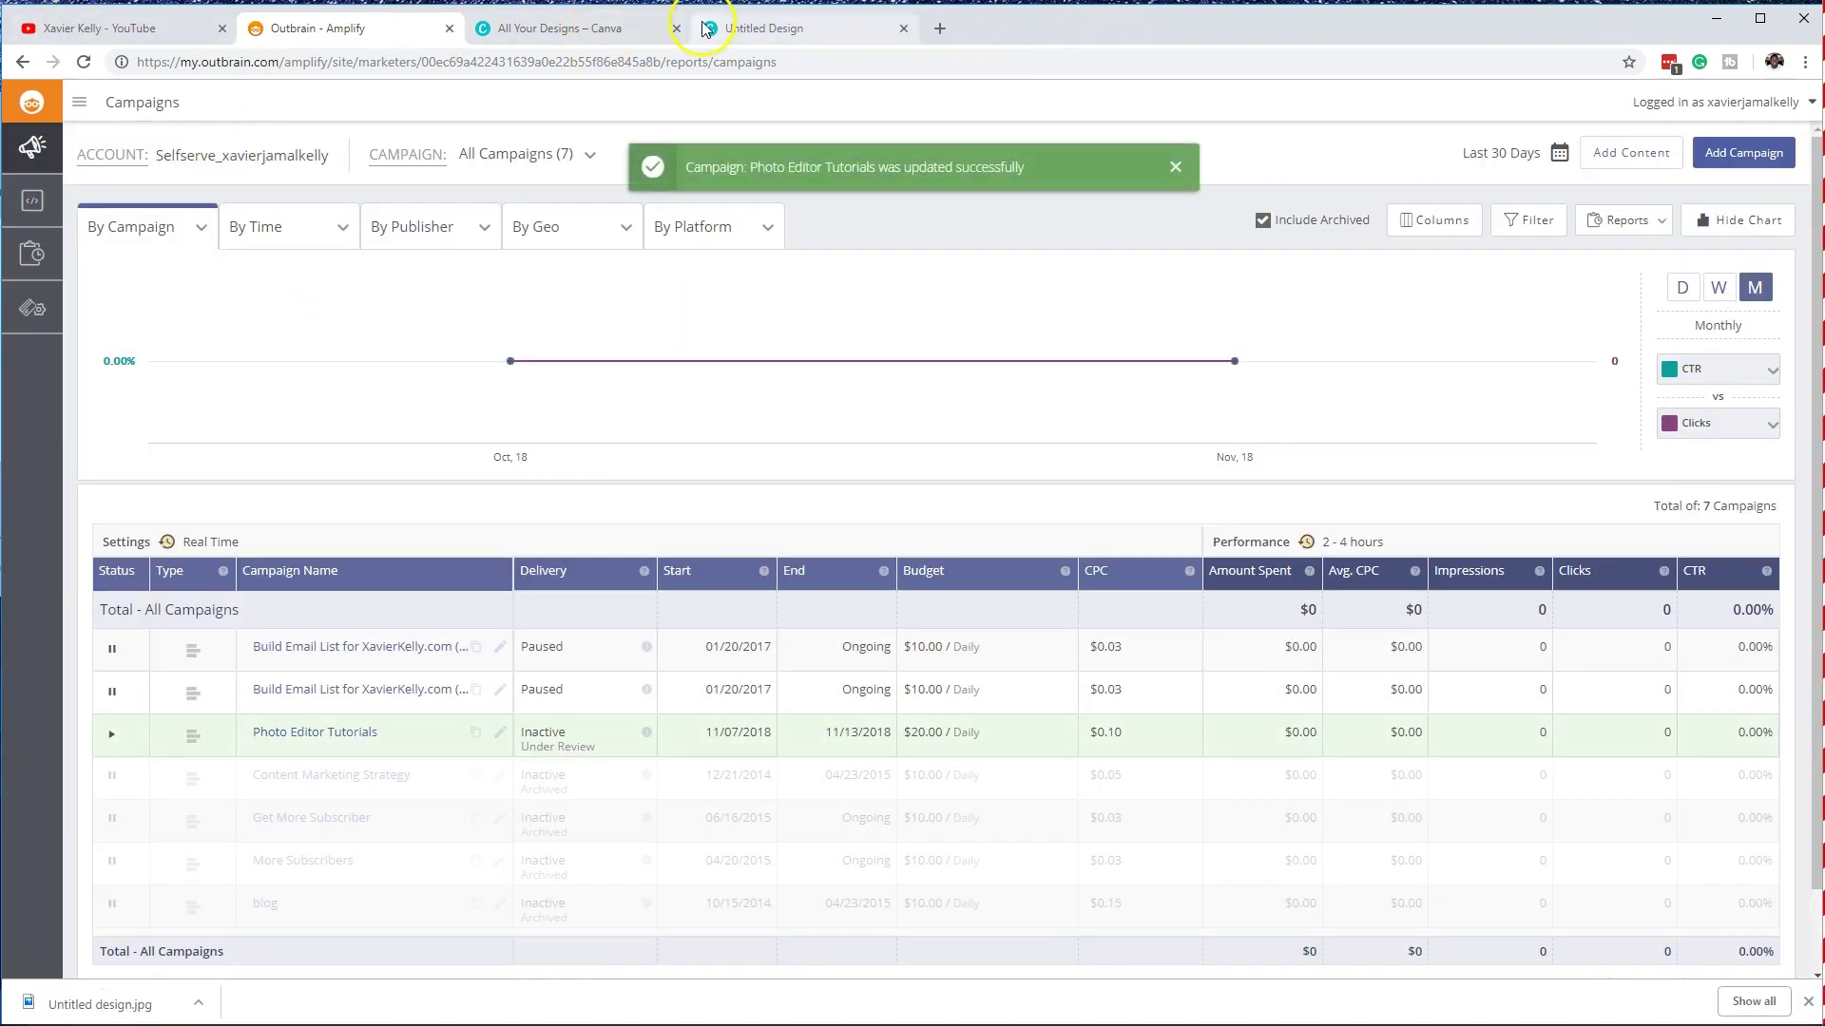
left_click(736, 27)
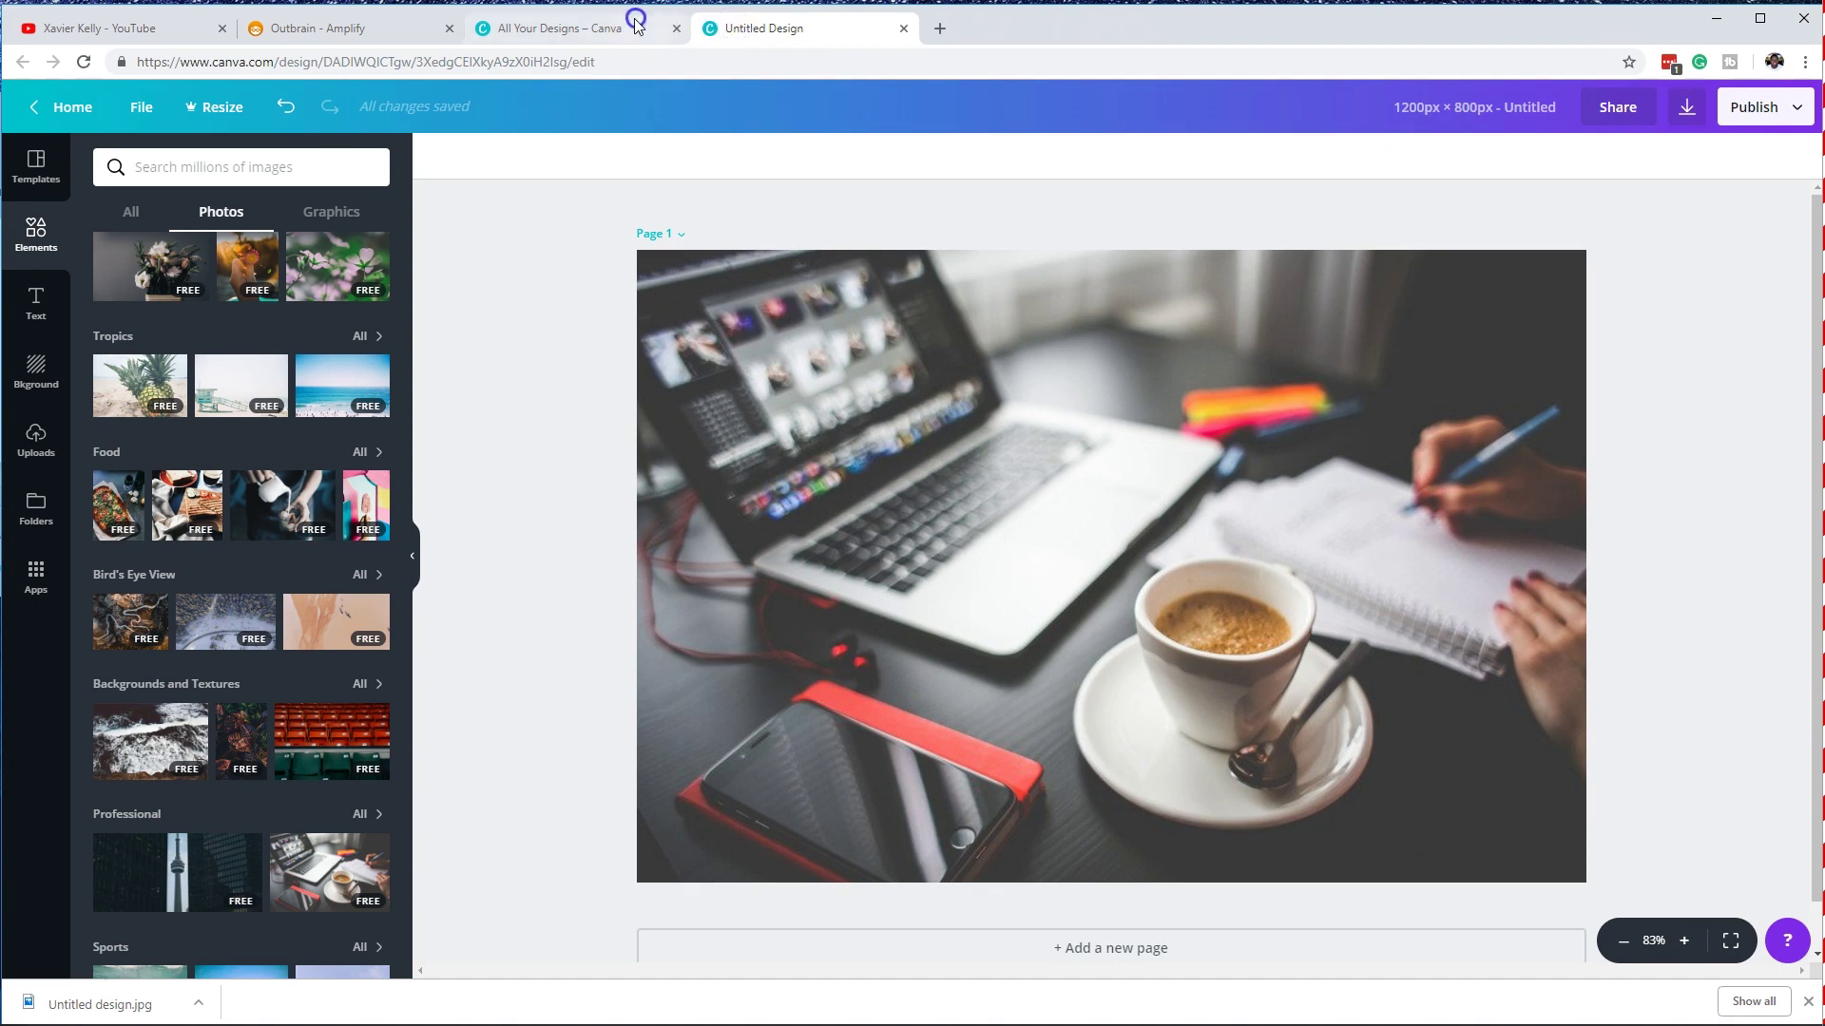
left_click(571, 38)
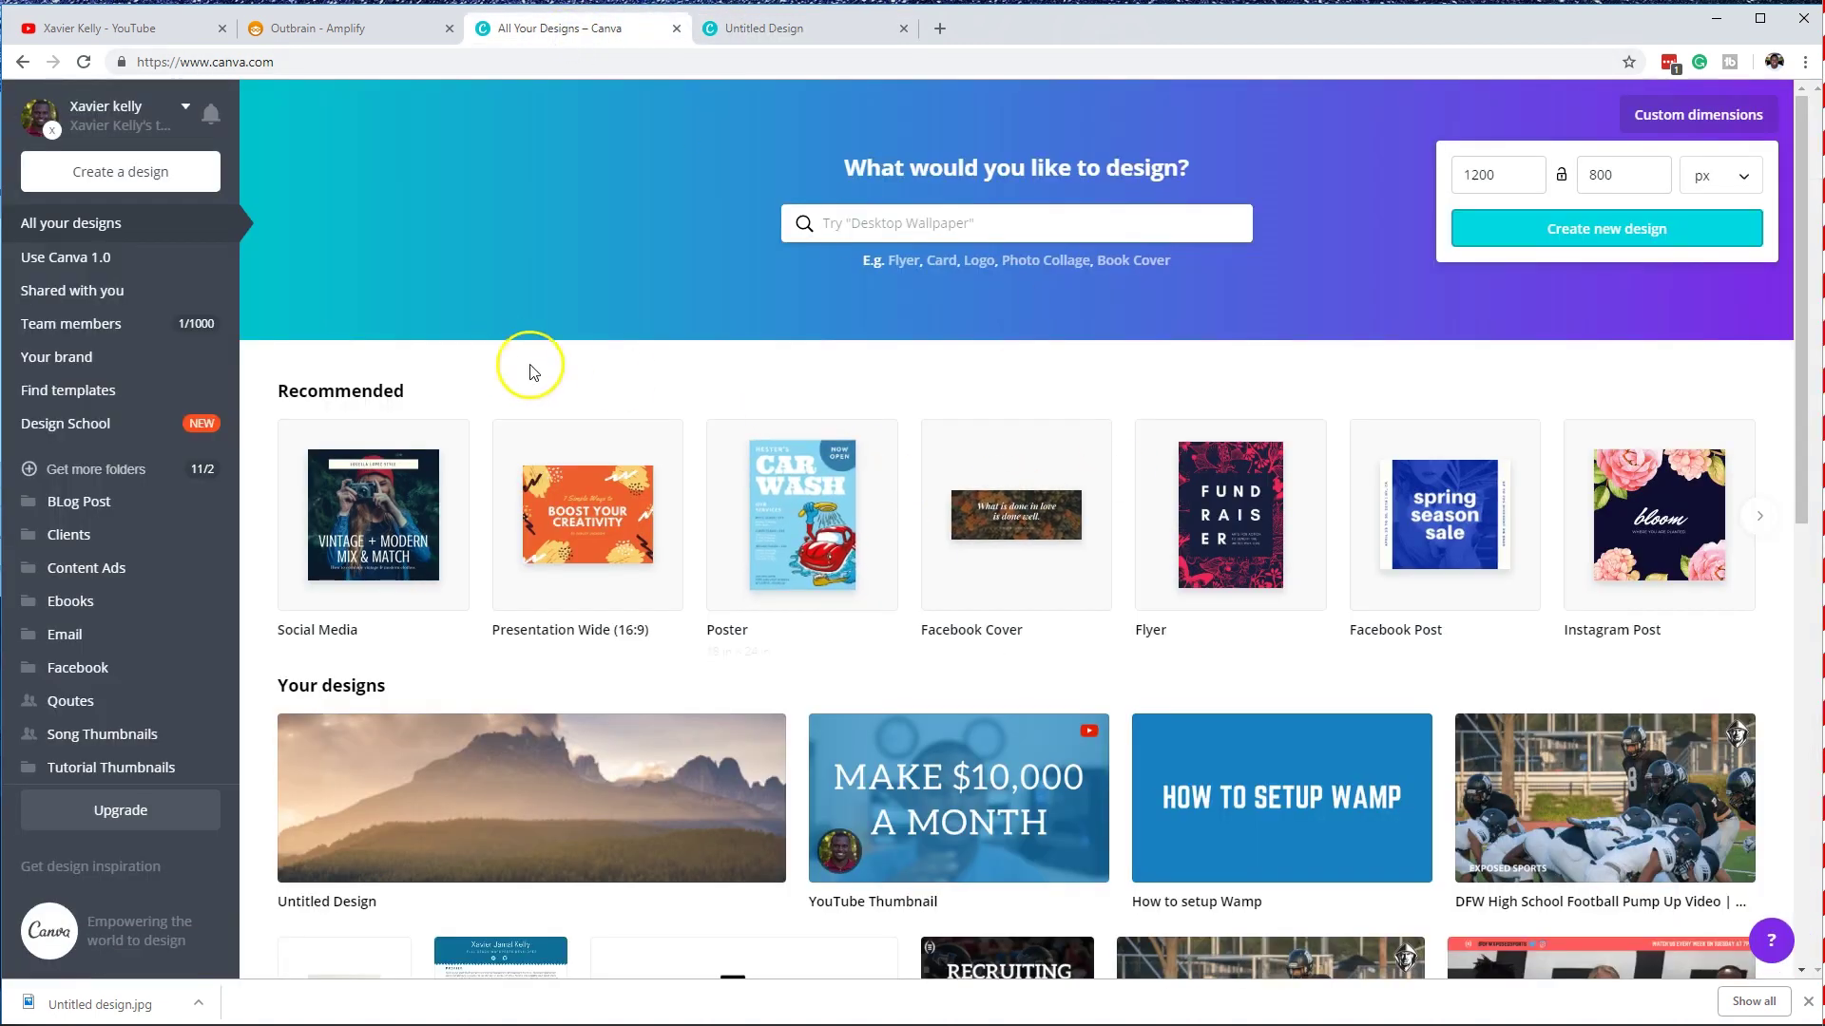
left_click(119, 28)
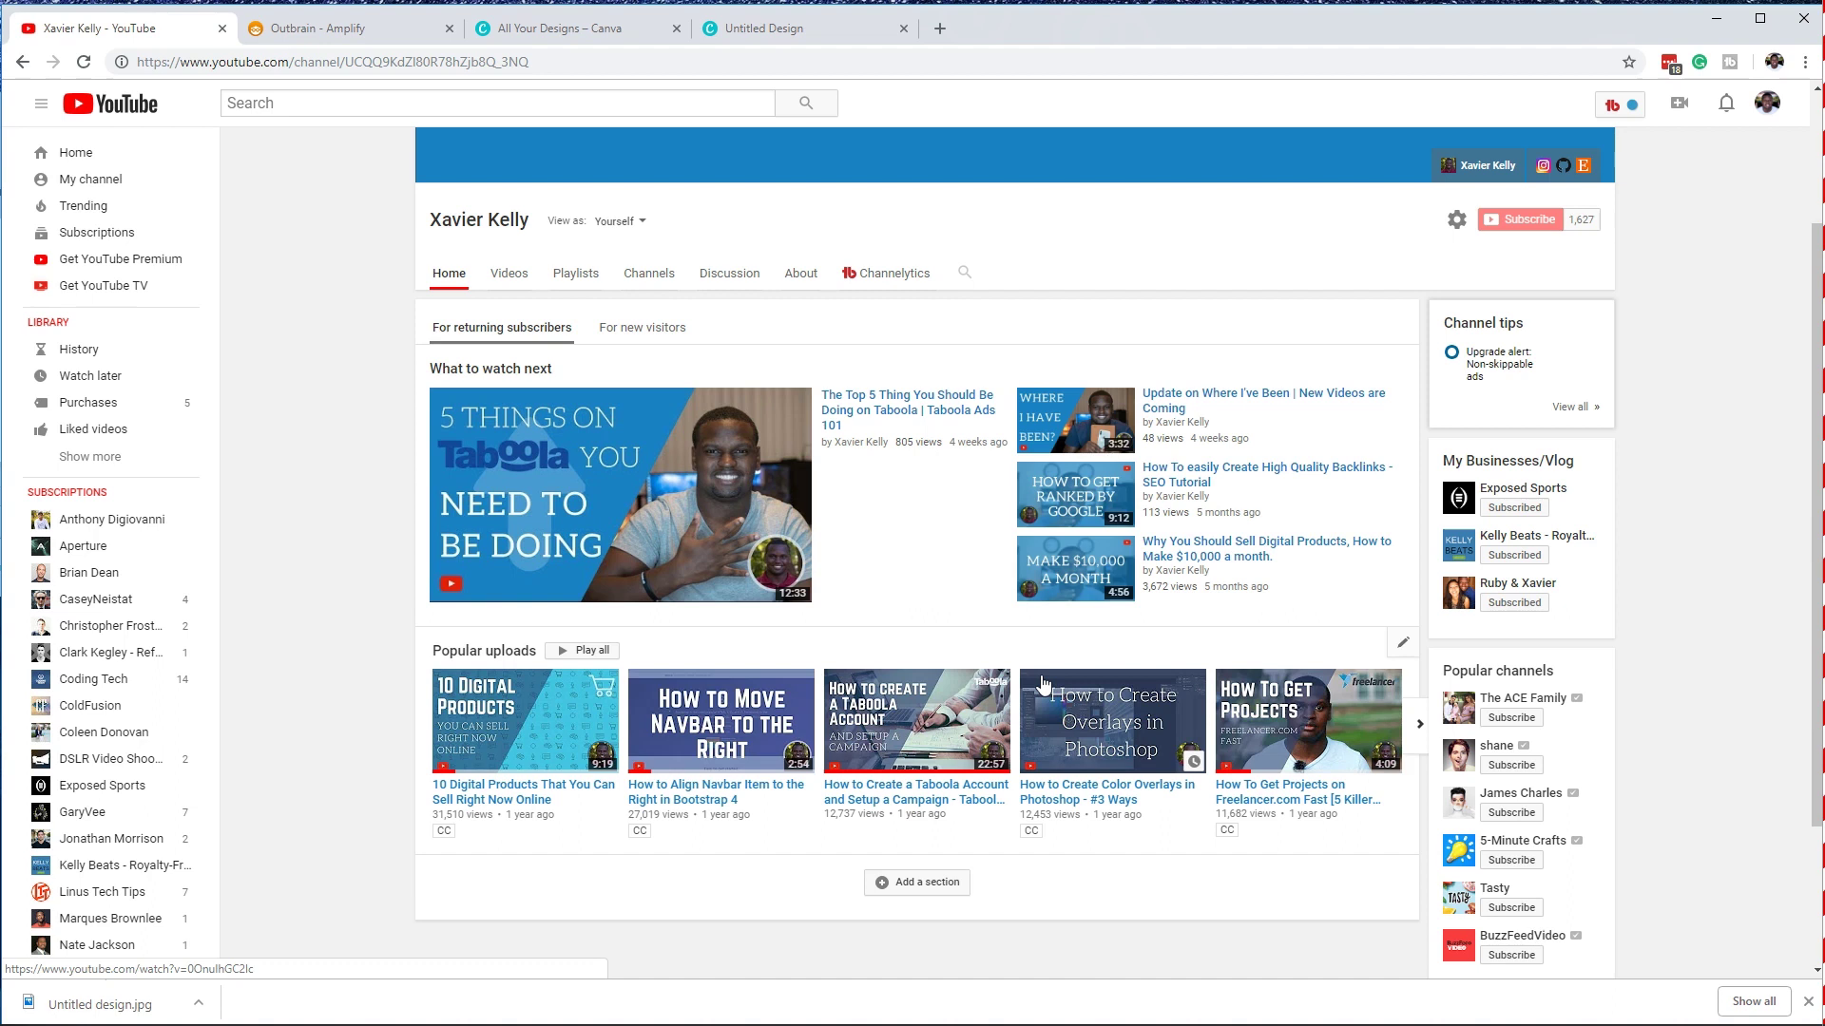
left_click(285, 24)
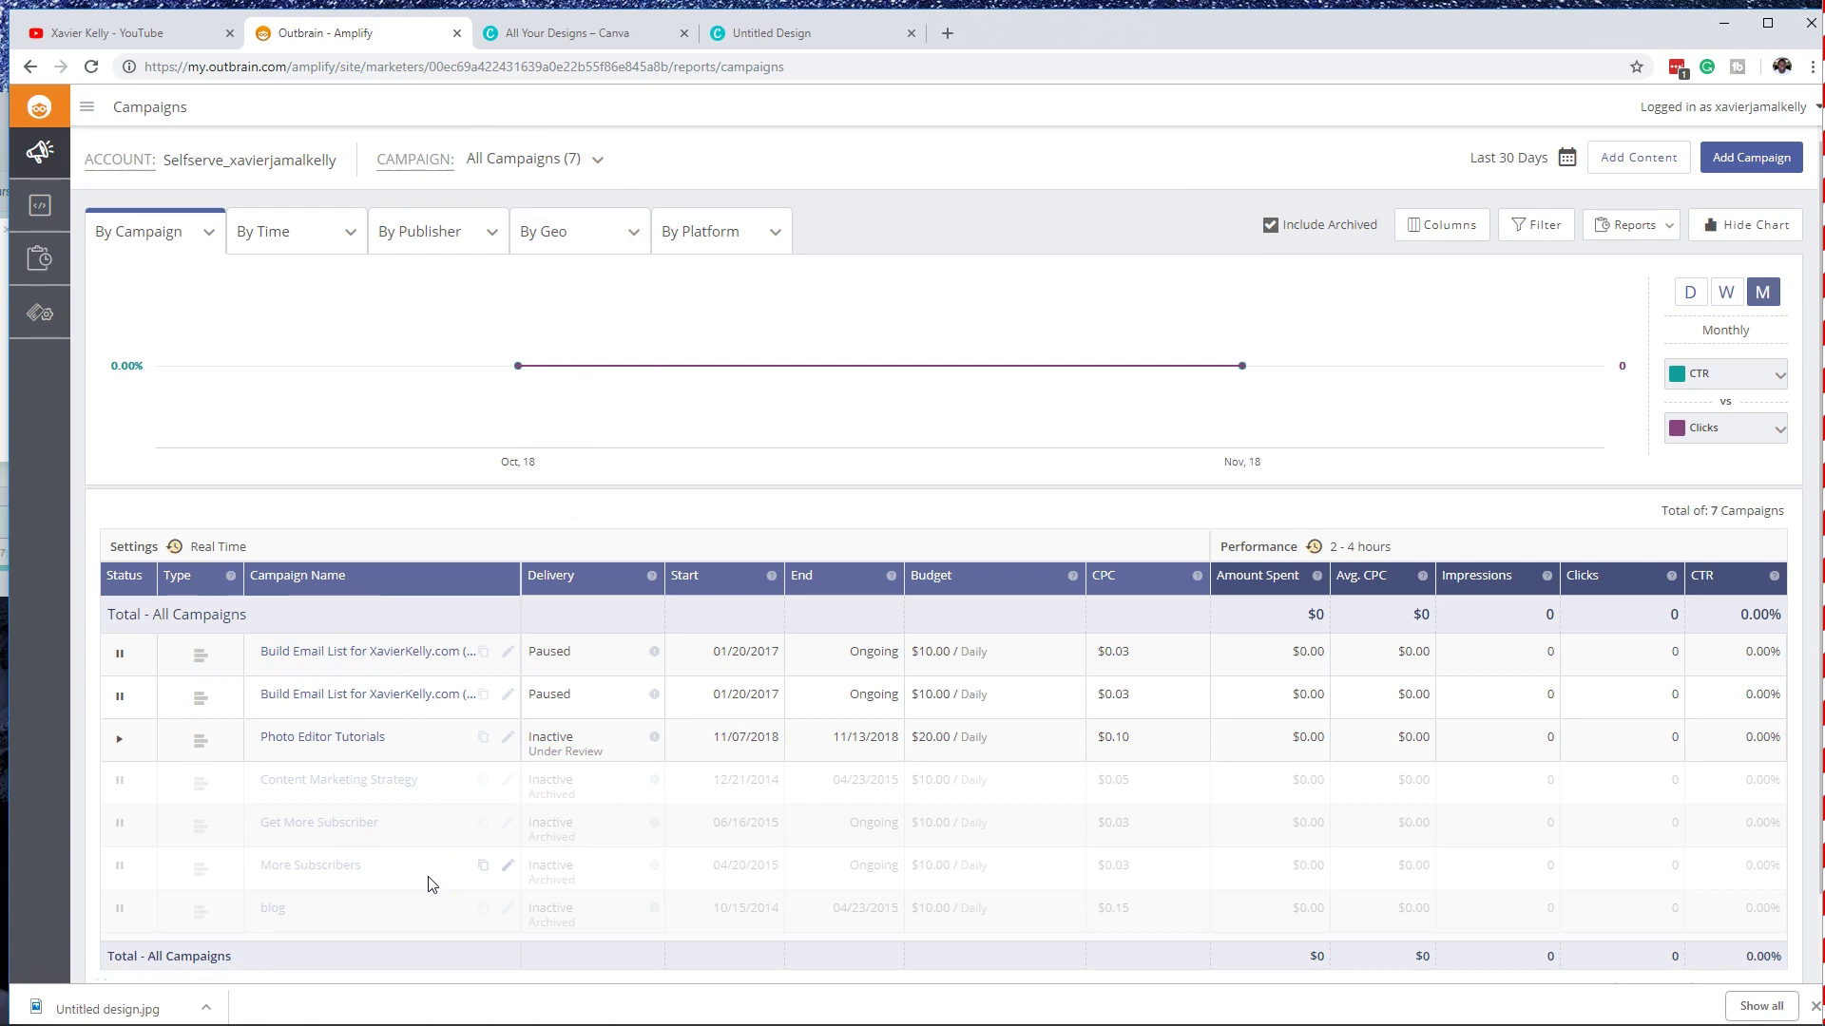
Step: Stretch the browser window's top and left edges to the screen edges
left_click(426, 843)
left_click(450, 738)
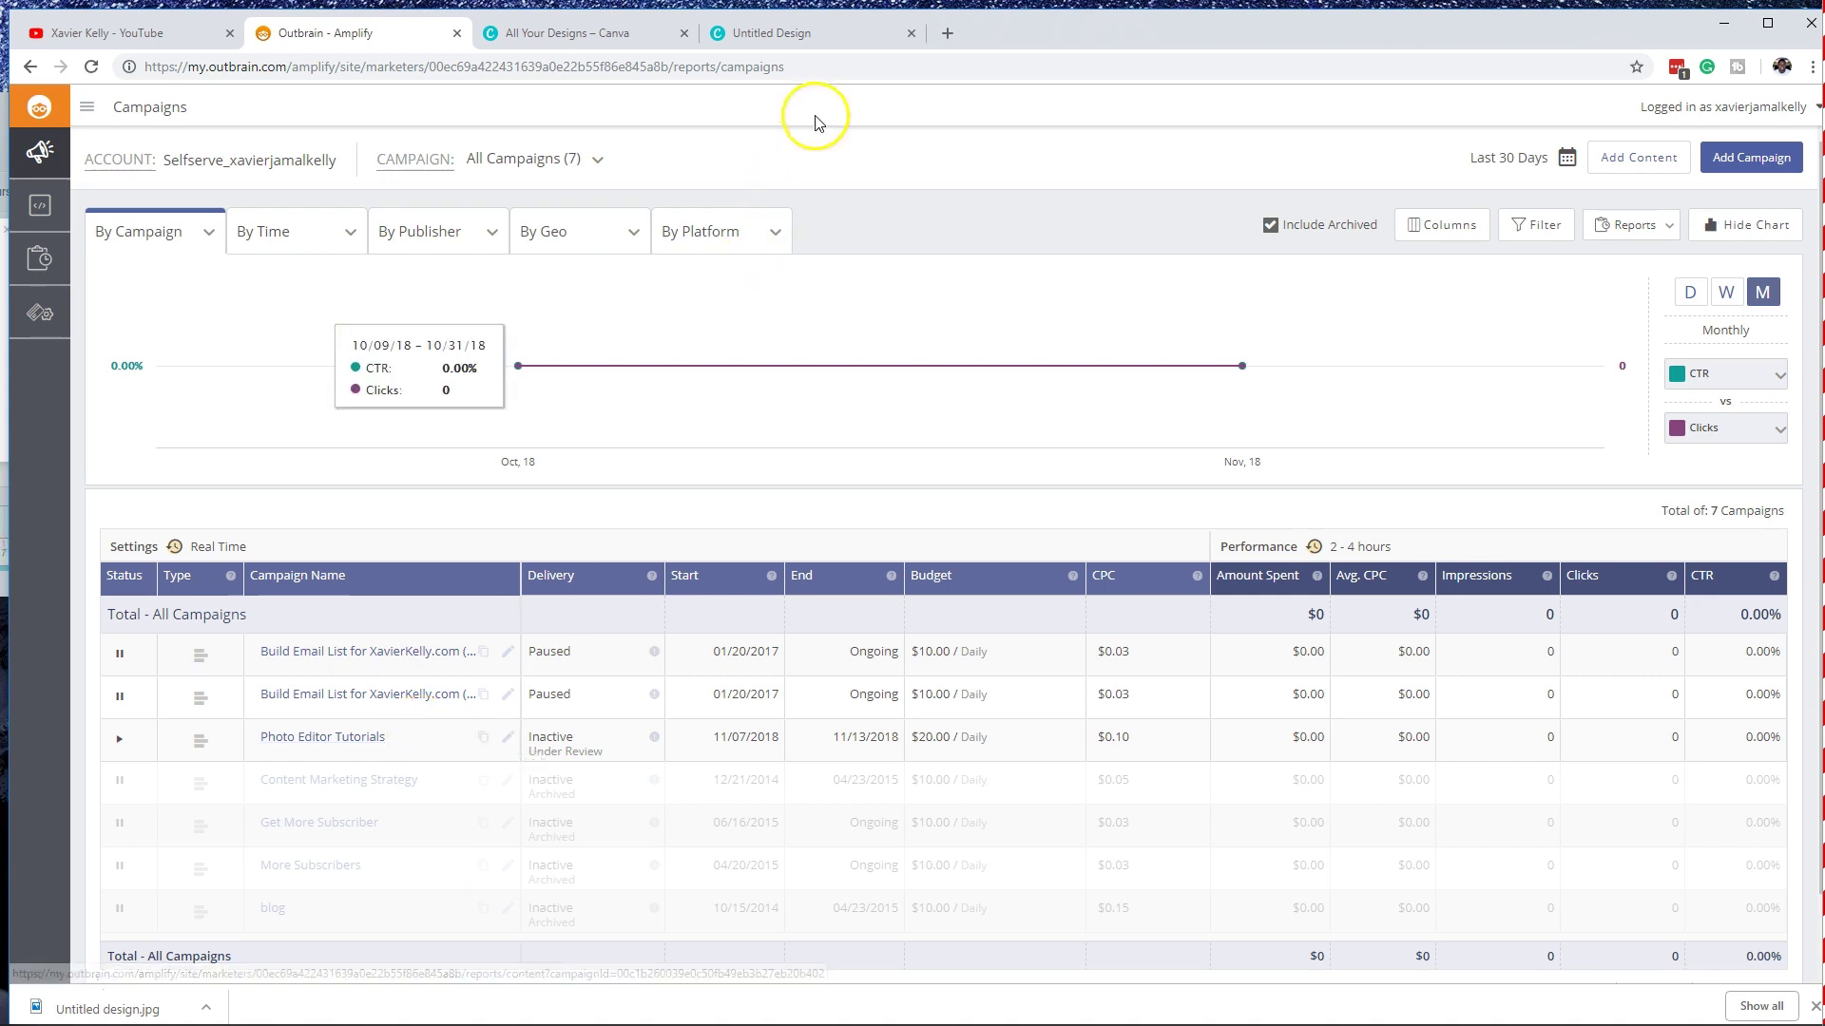
left_click(976, 20)
left_click_drag(973, 11, 974, 2)
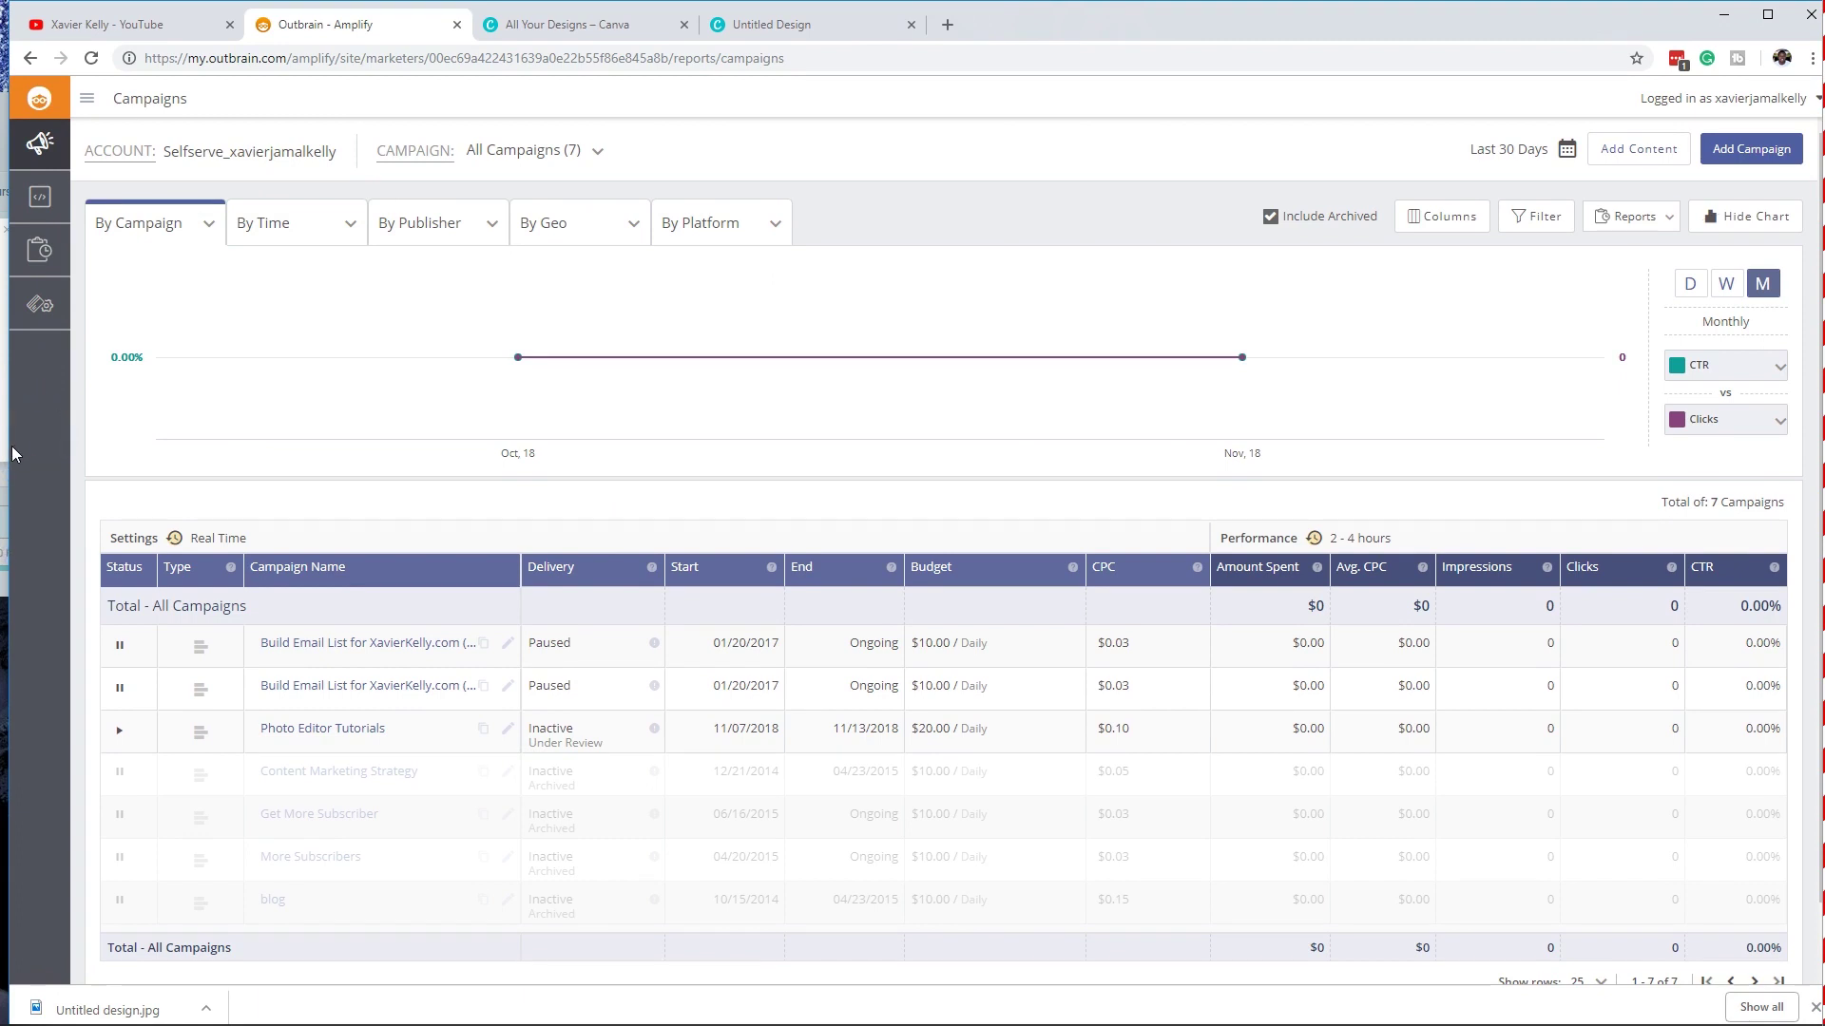
left_click_drag(9, 449, 0, 449)
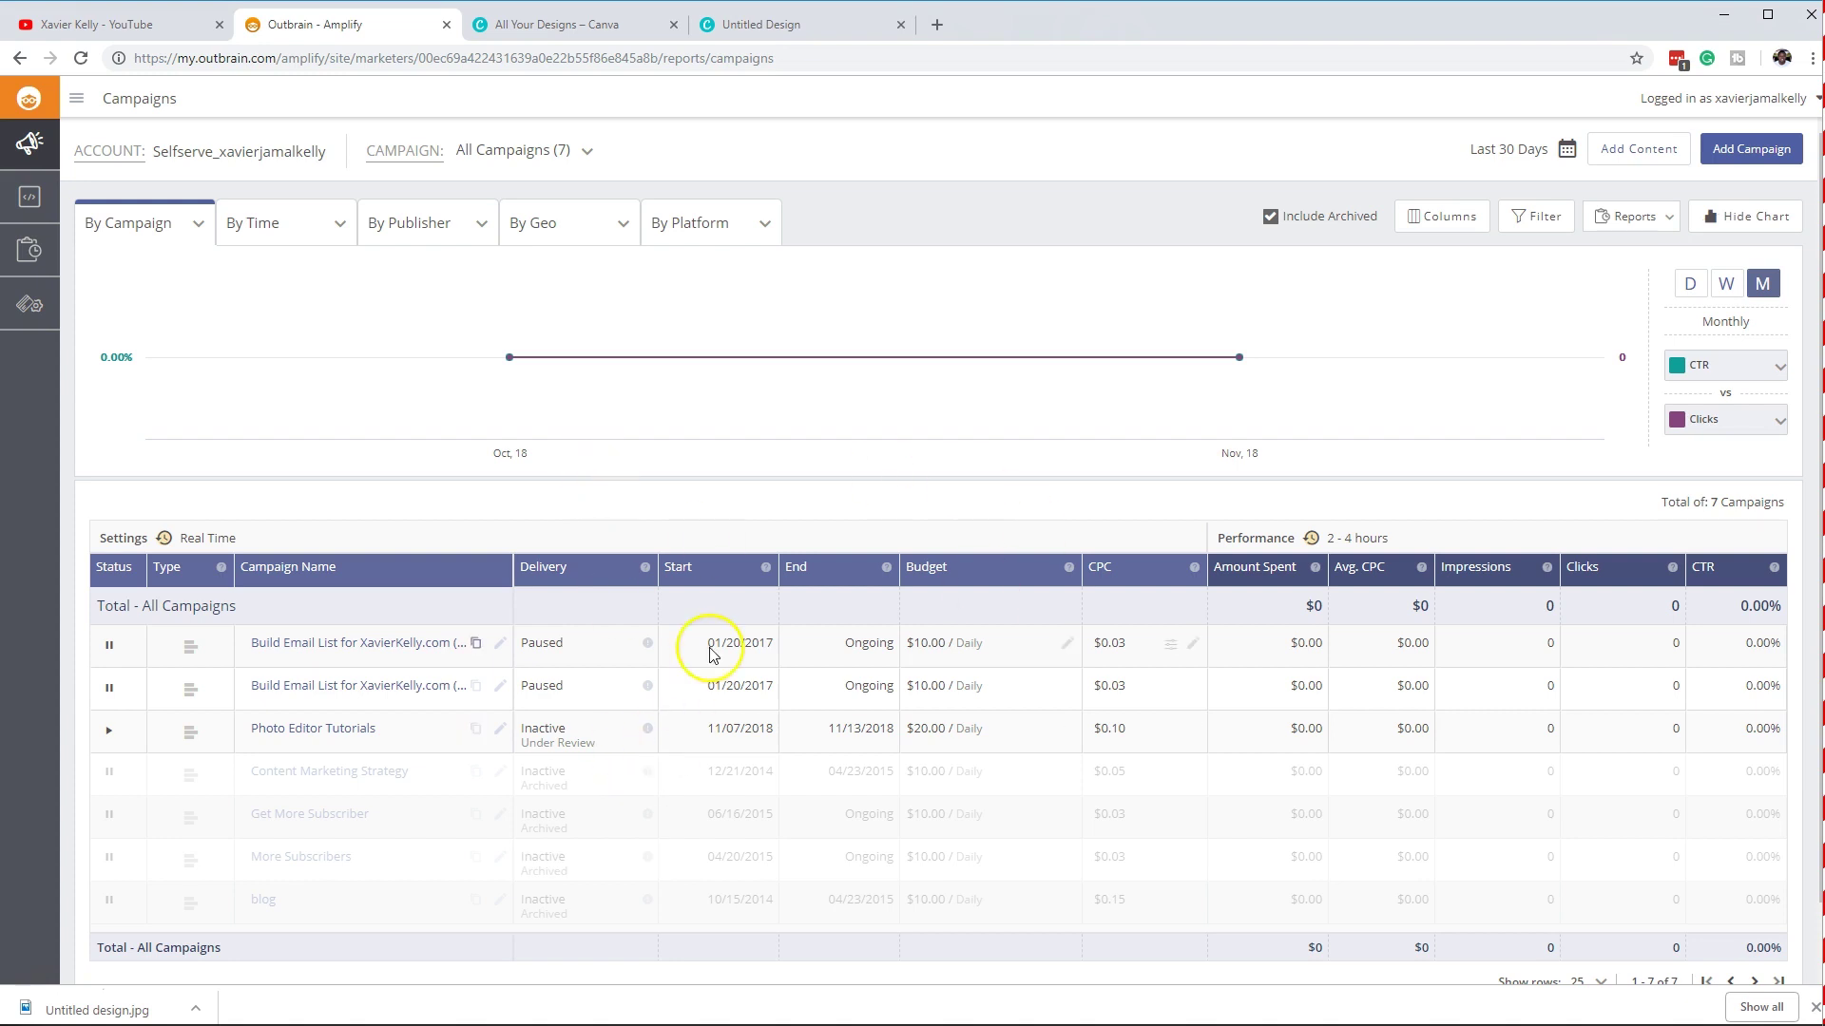
Step: Check the Delivery info confirming Photo Editor Tutorials is Under Review
scroll(836, 654, "down", 2)
scroll(736, 758, "up", 1)
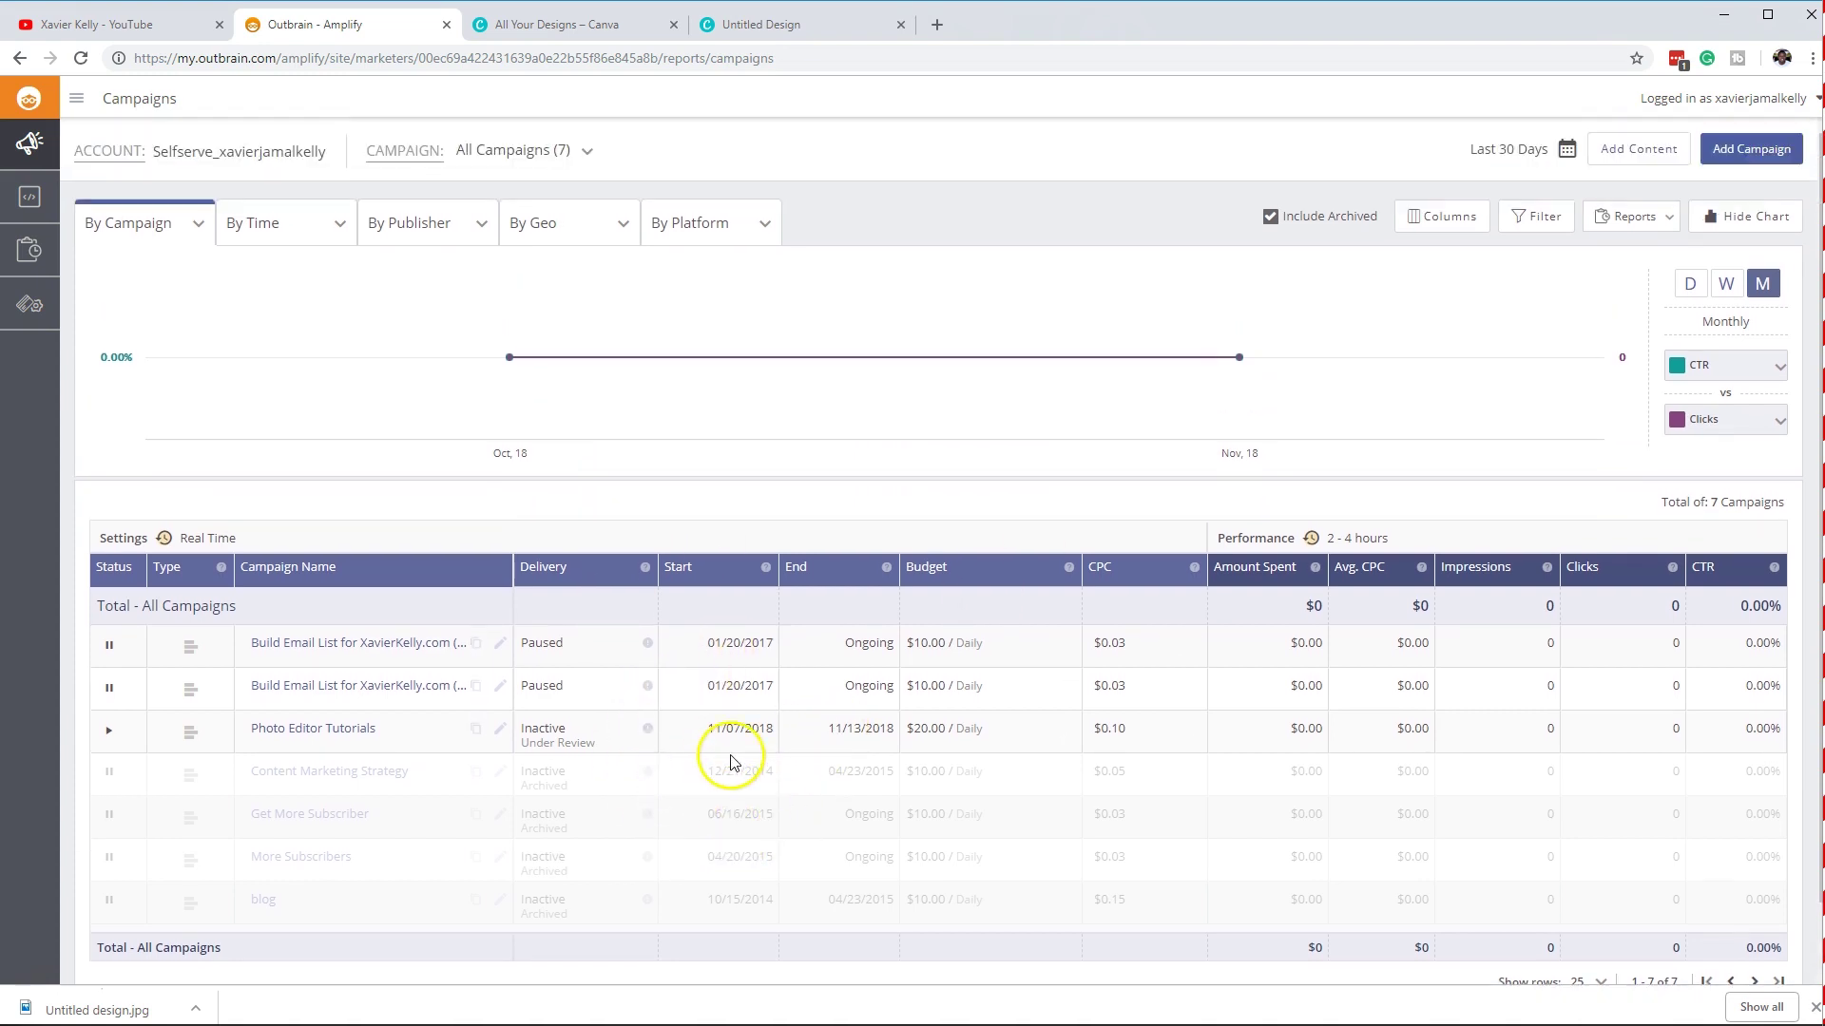
scroll(745, 745, "down", 1)
scroll(855, 902, "up", 1)
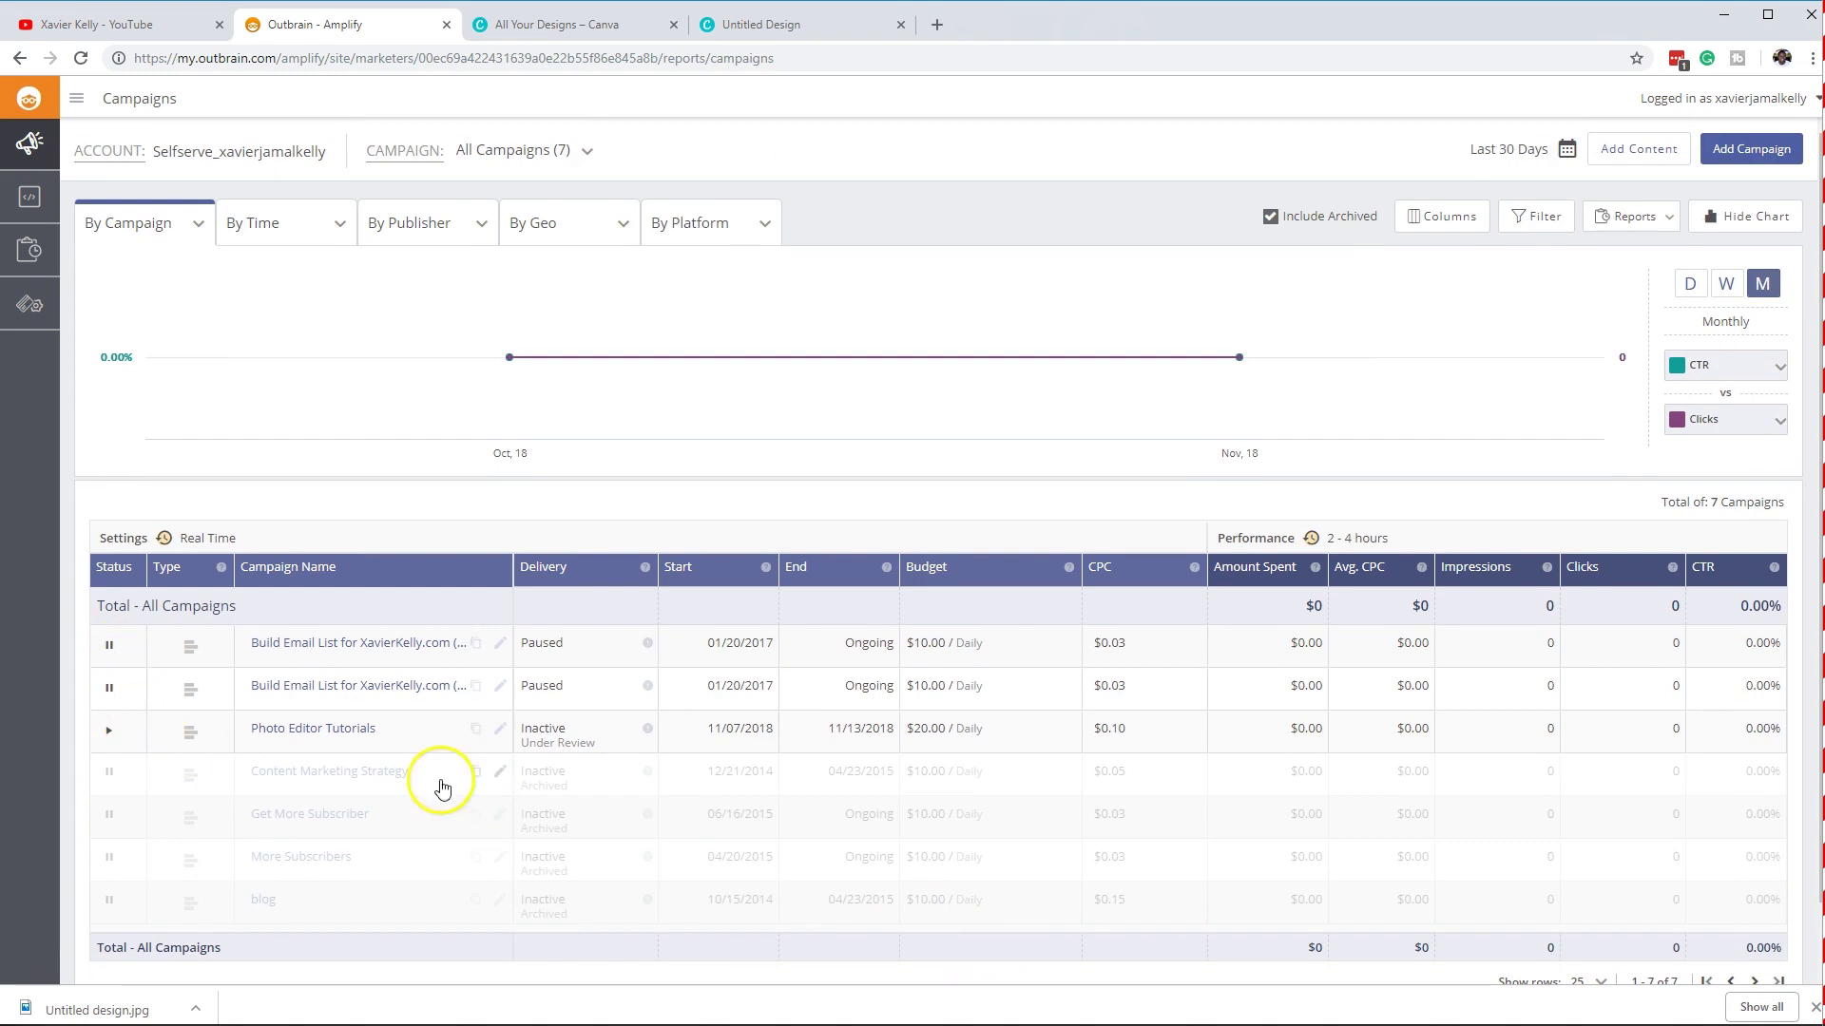
mouse_move(645, 734)
left_click_drag(525, 742, 607, 743)
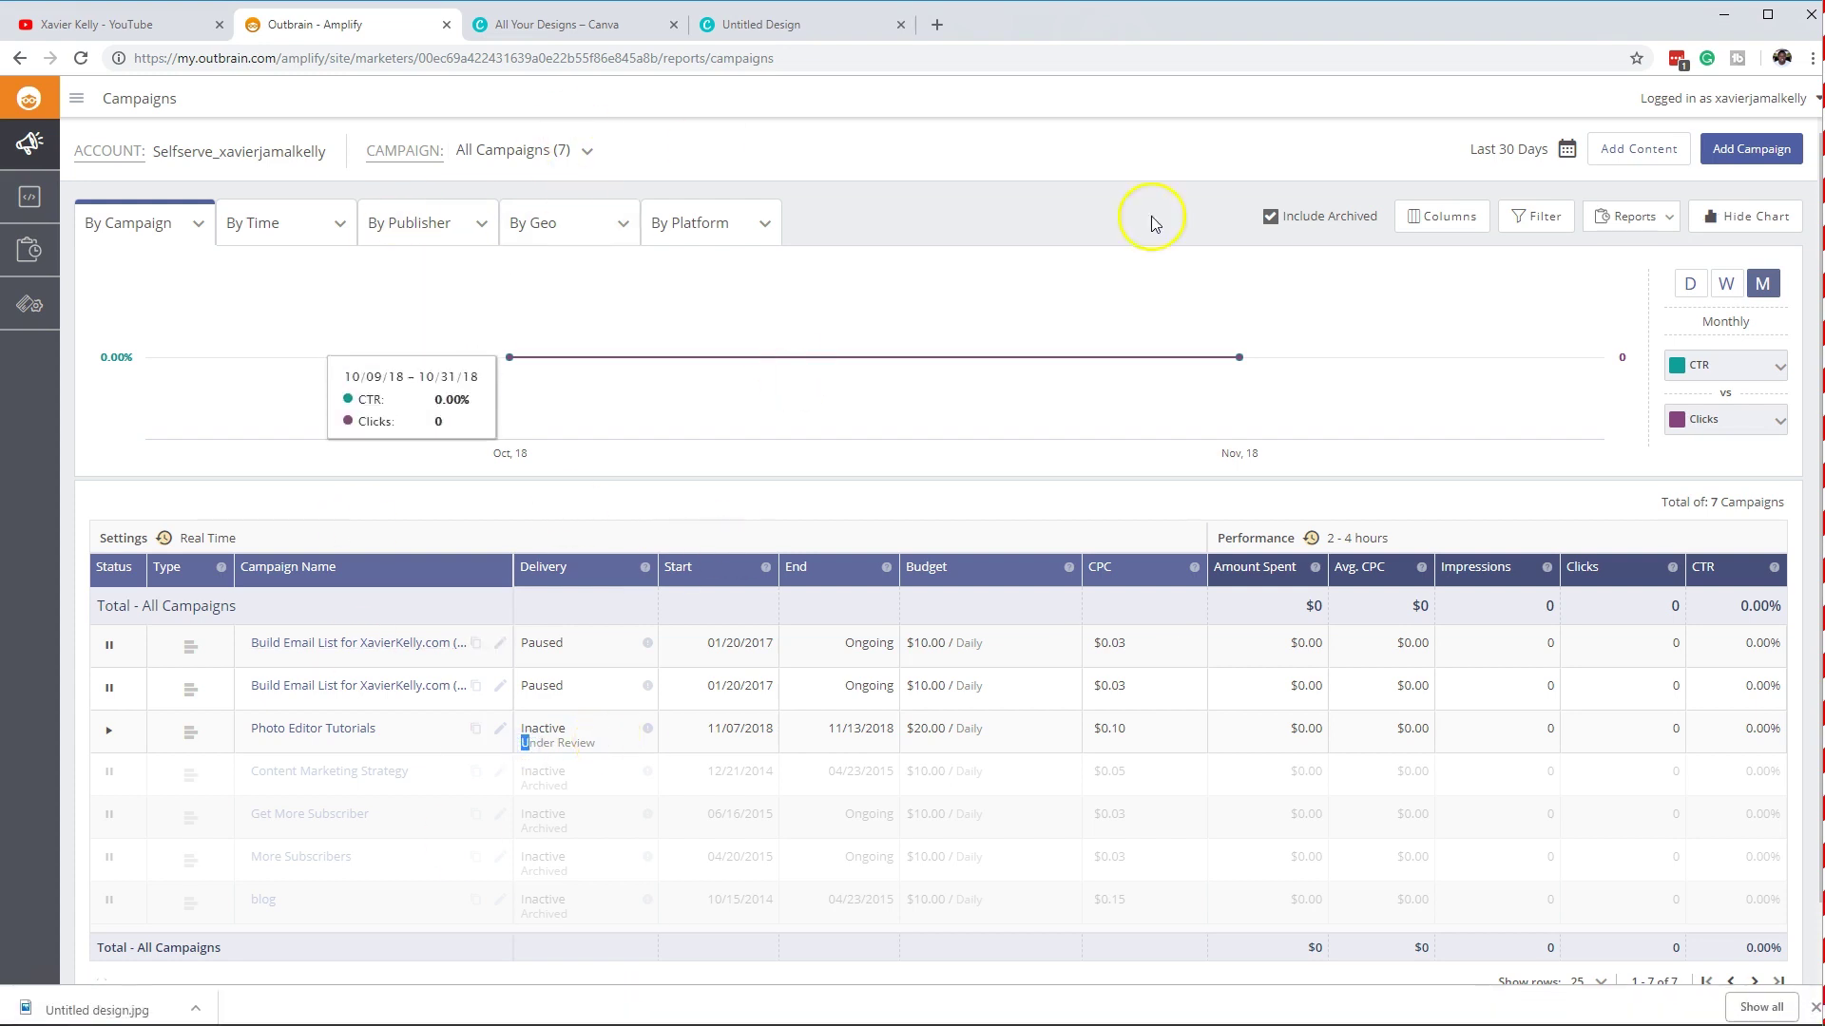
Step: Go to the YouTube channel tab and check the non-skippable ads upgrade alert near the banner
left_click(134, 25)
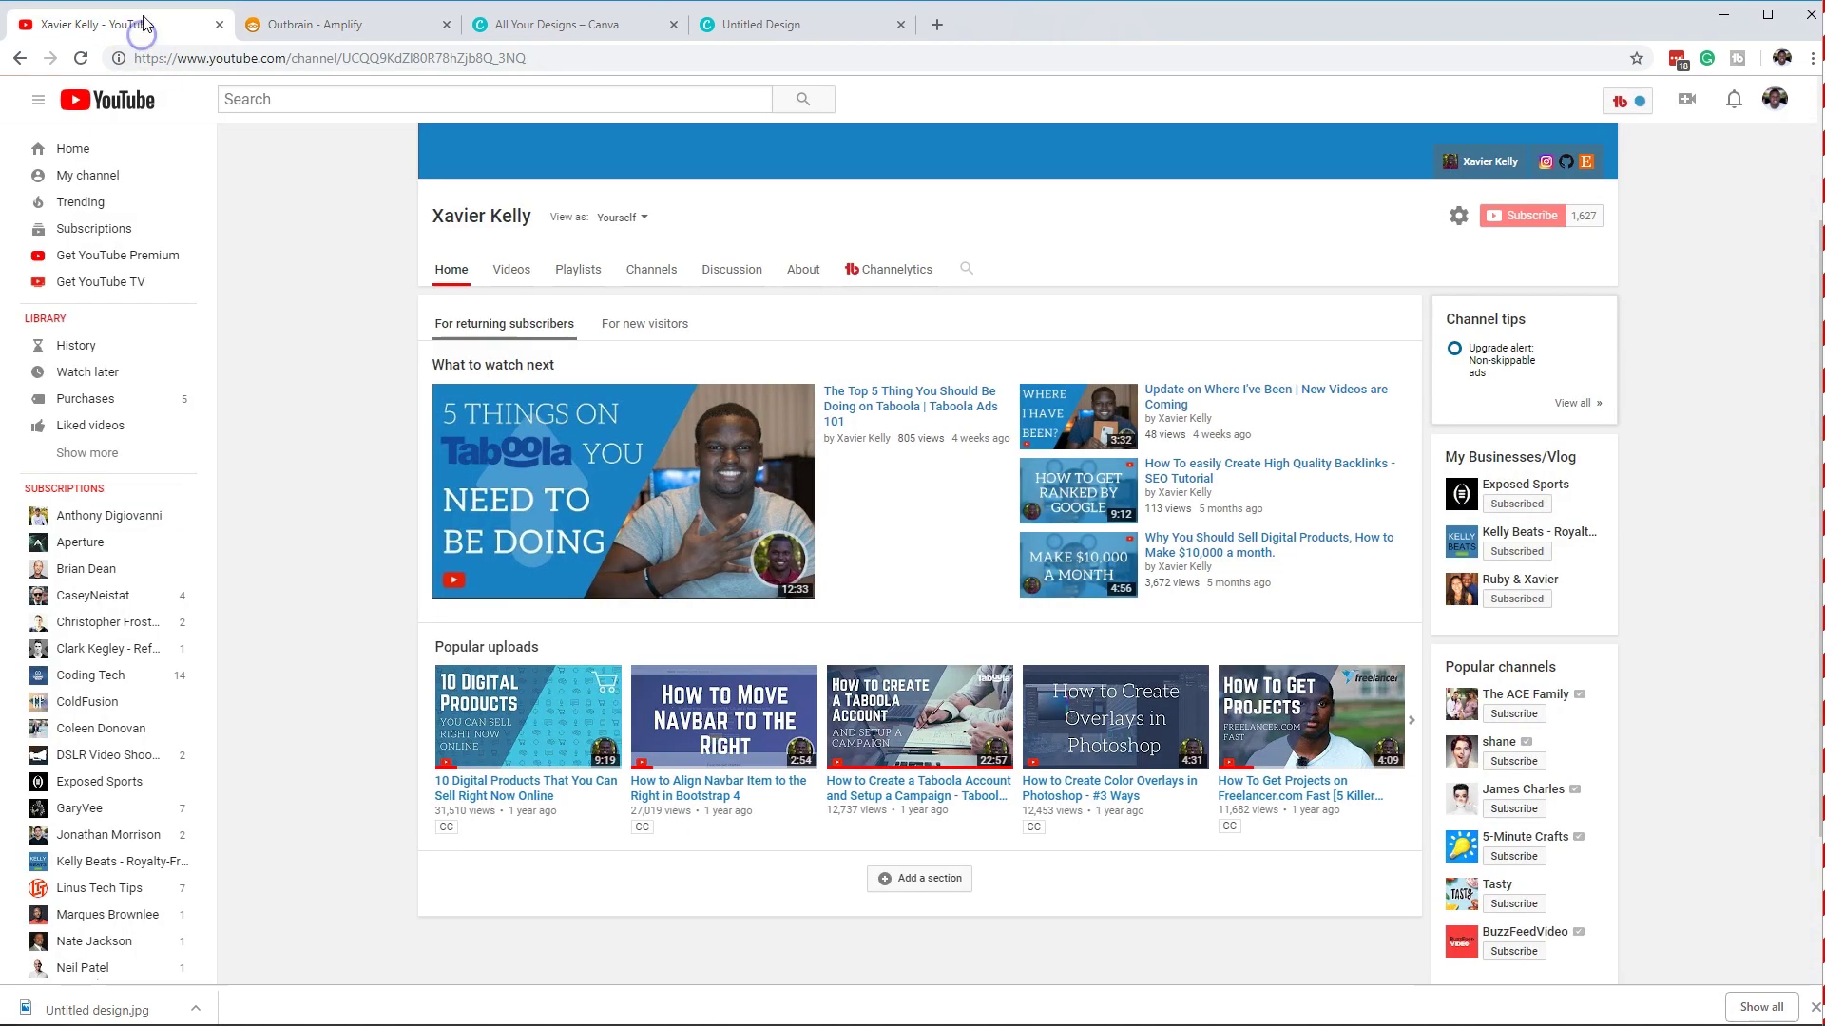
scroll(830, 499, "up", 2)
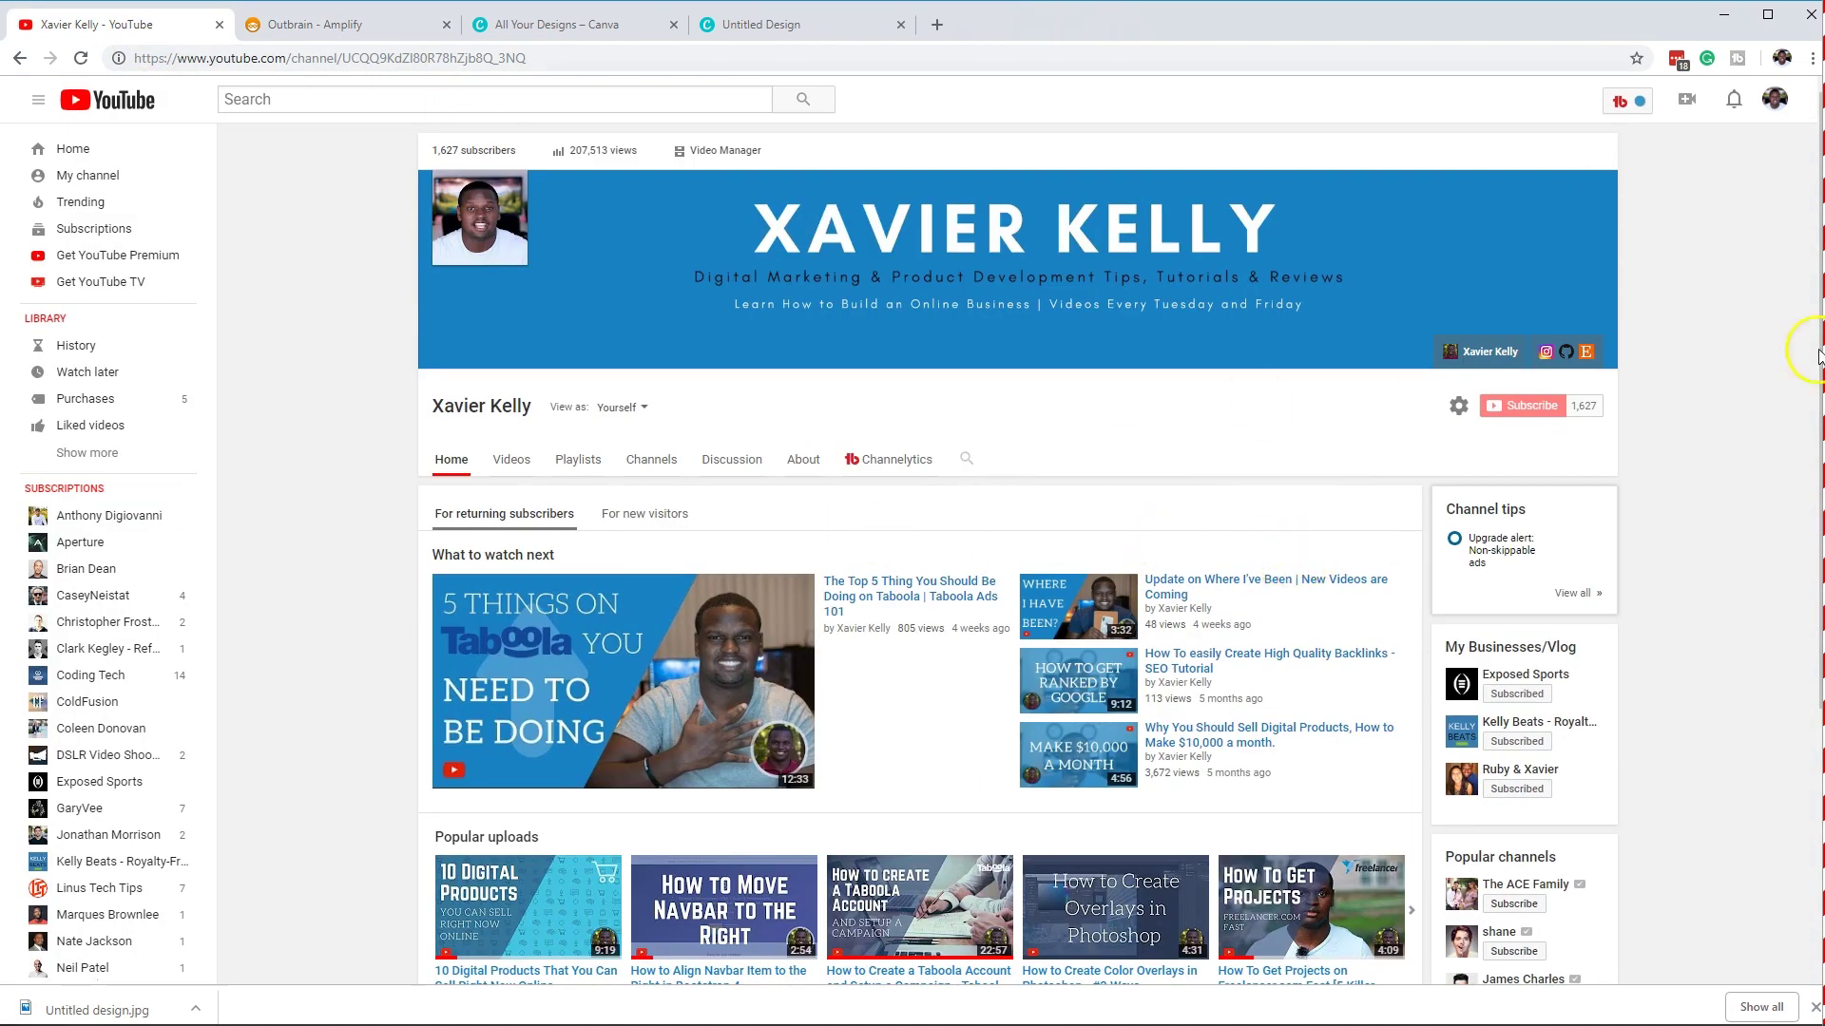
left_click(1499, 409)
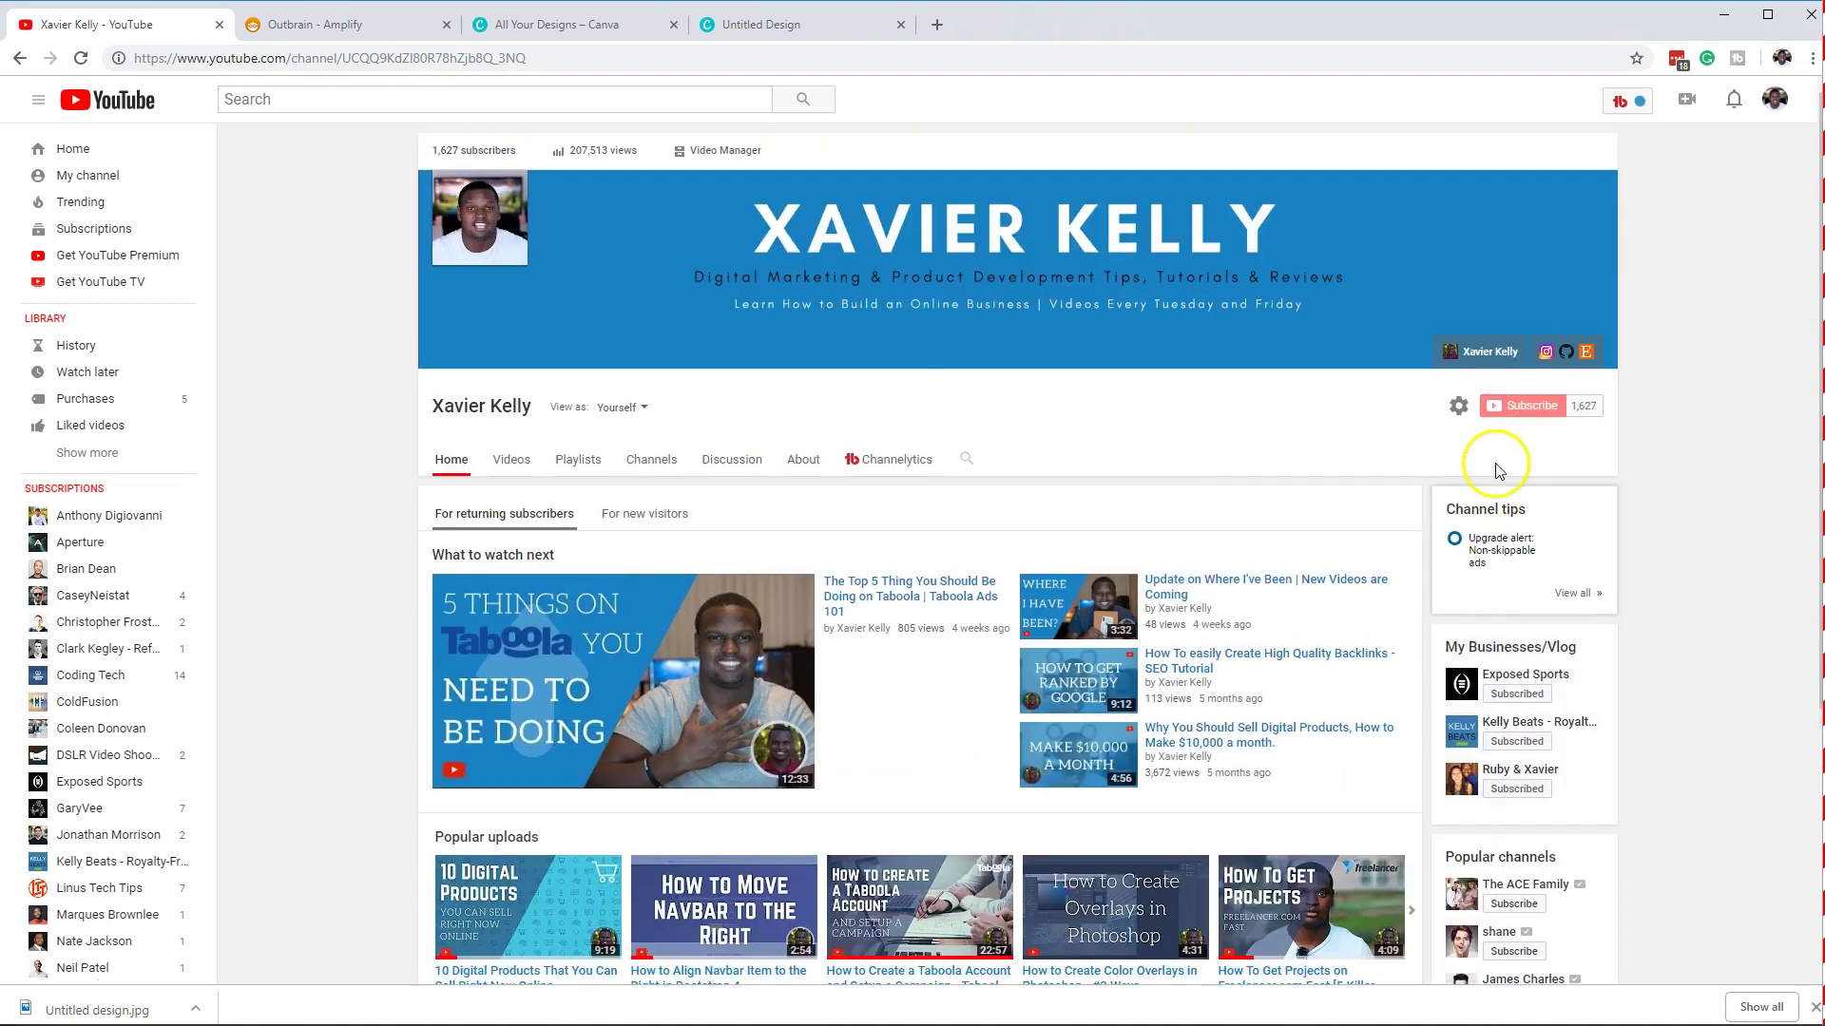
scroll(1496, 465, "down", 1)
left_click(1496, 465)
scroll(1496, 465, "up", 1)
Step: Open the channel owner's website link in a new tab and view the site
right_click(1470, 351)
left_click(1547, 362)
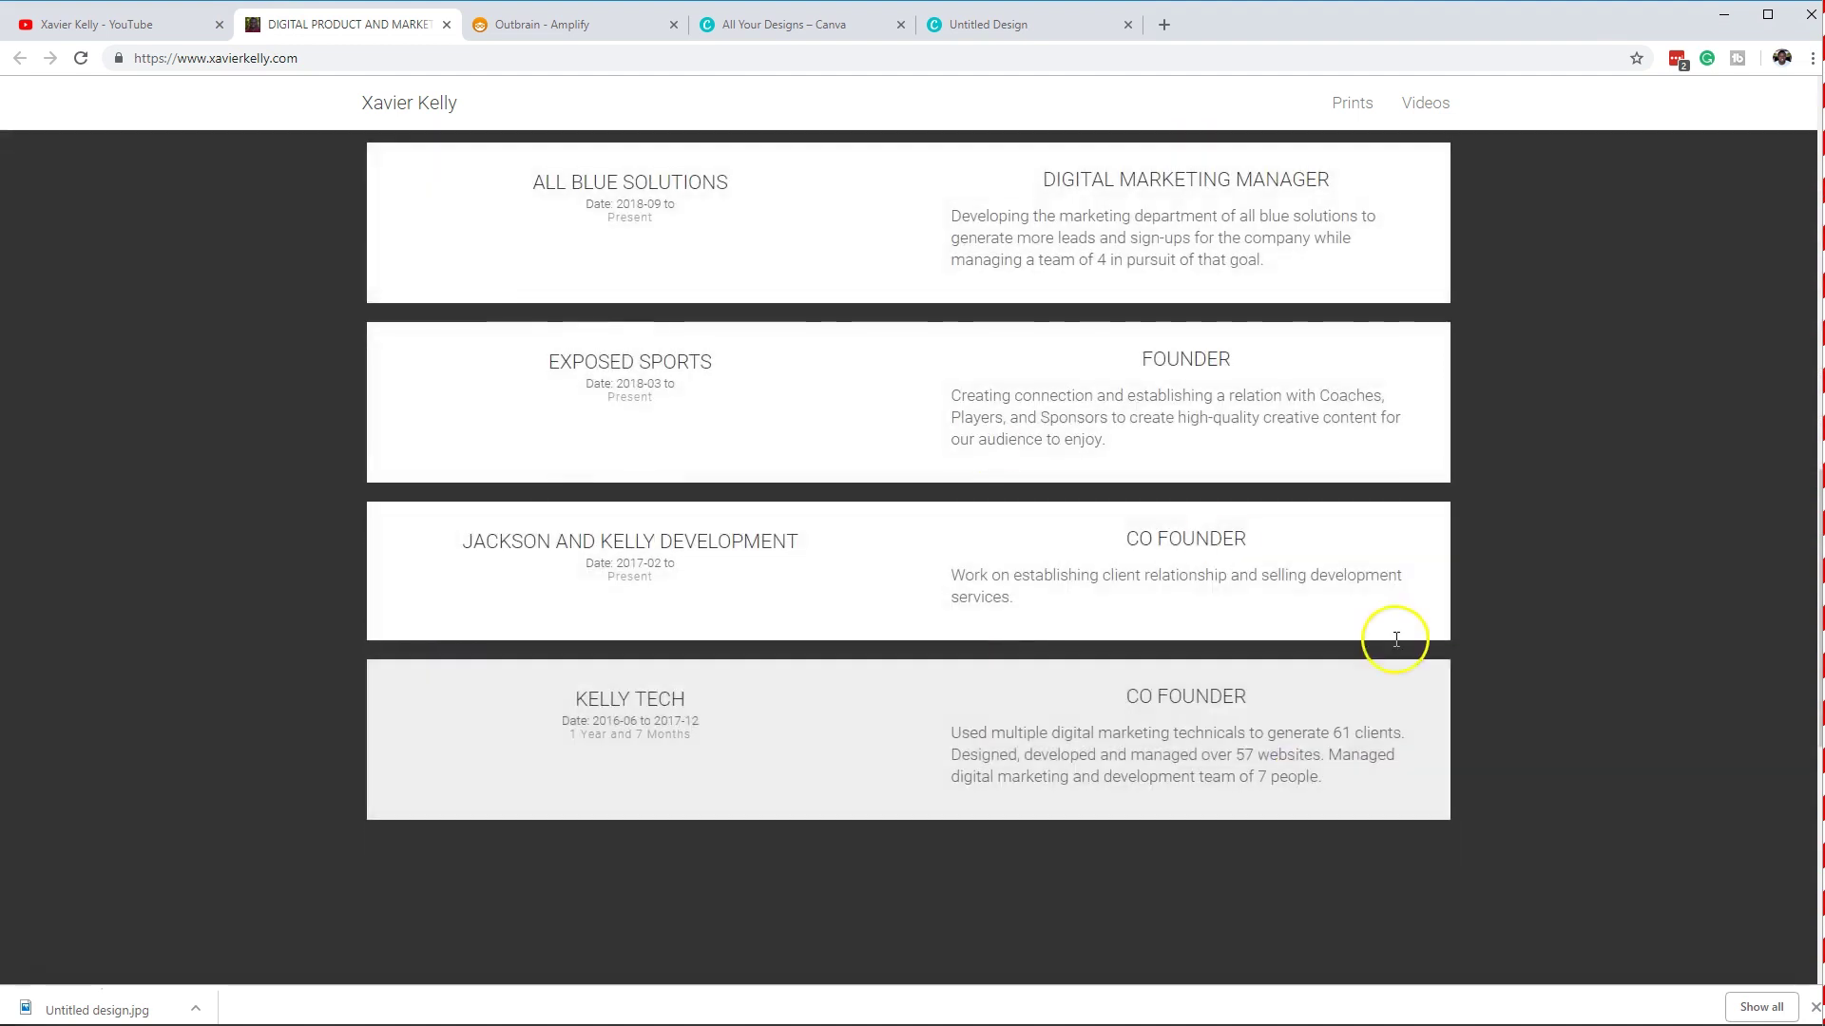
scroll(1286, 395, "up", 15)
Step: Return to the YouTube channel home page and browse its popular uploads
left_click(76, 23)
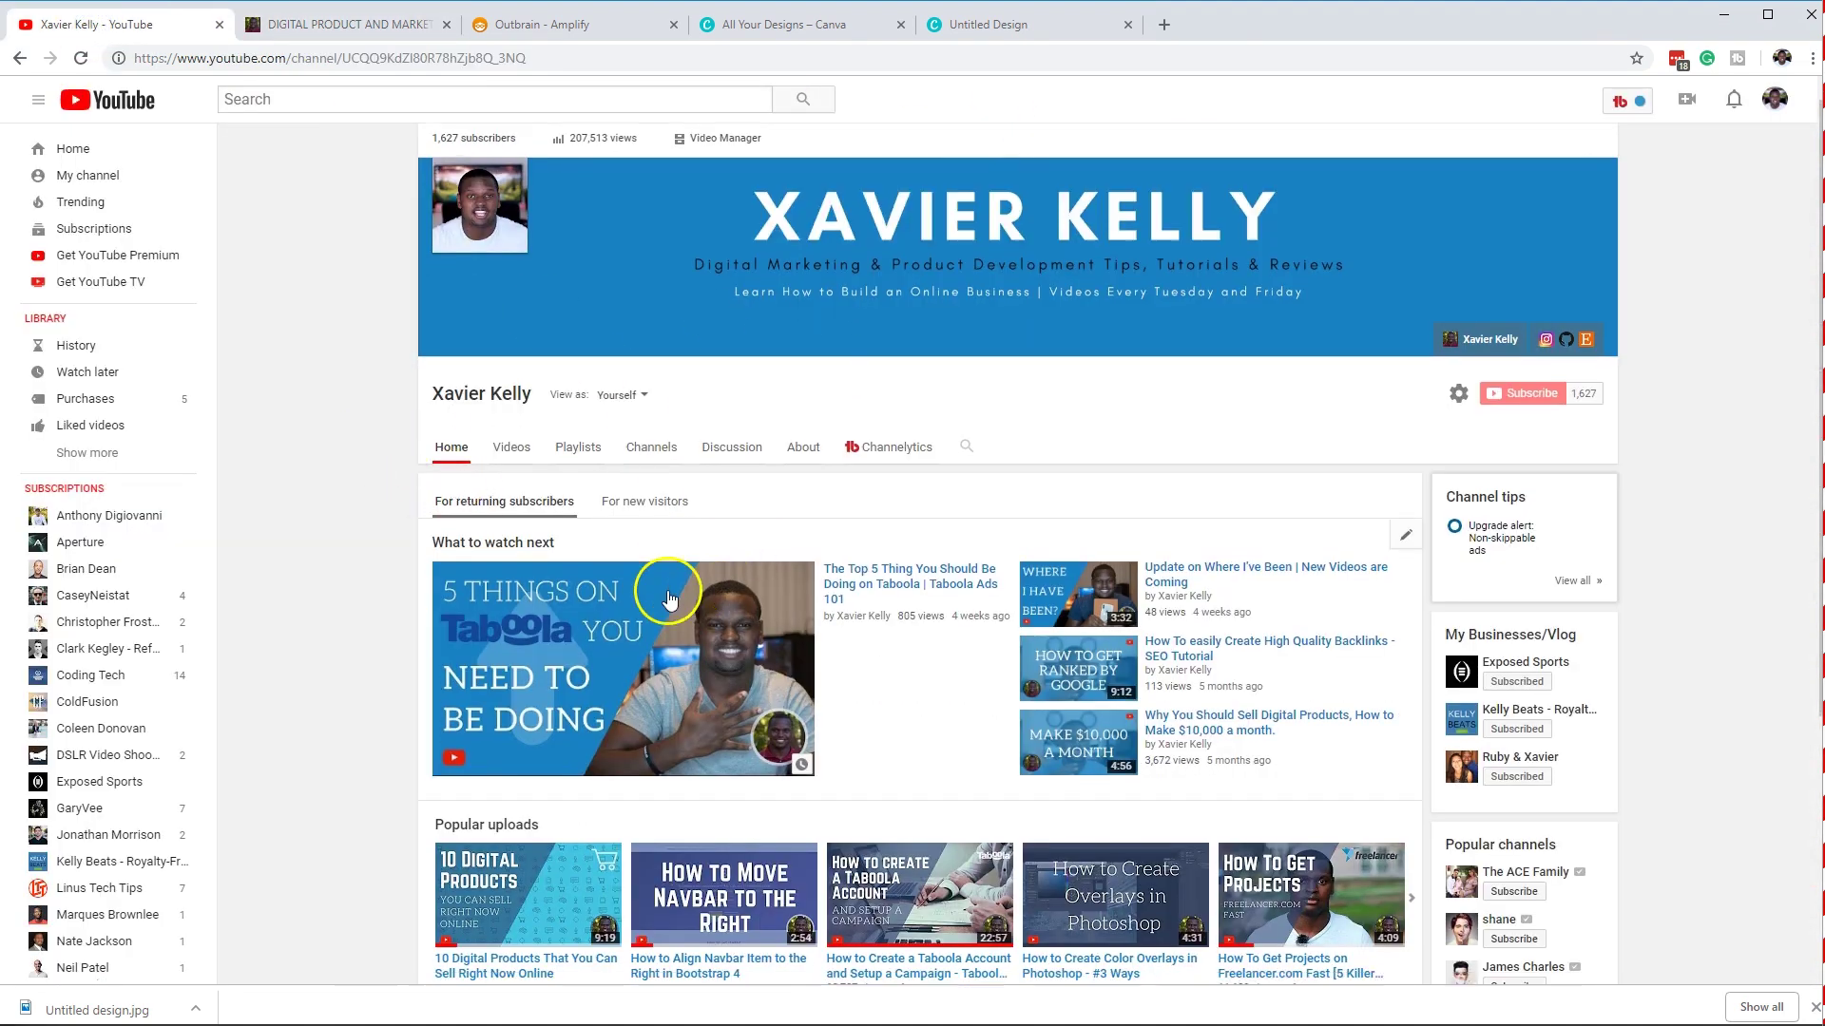
scroll(653, 594, "down", 4)
scroll(654, 594, "up", 3)
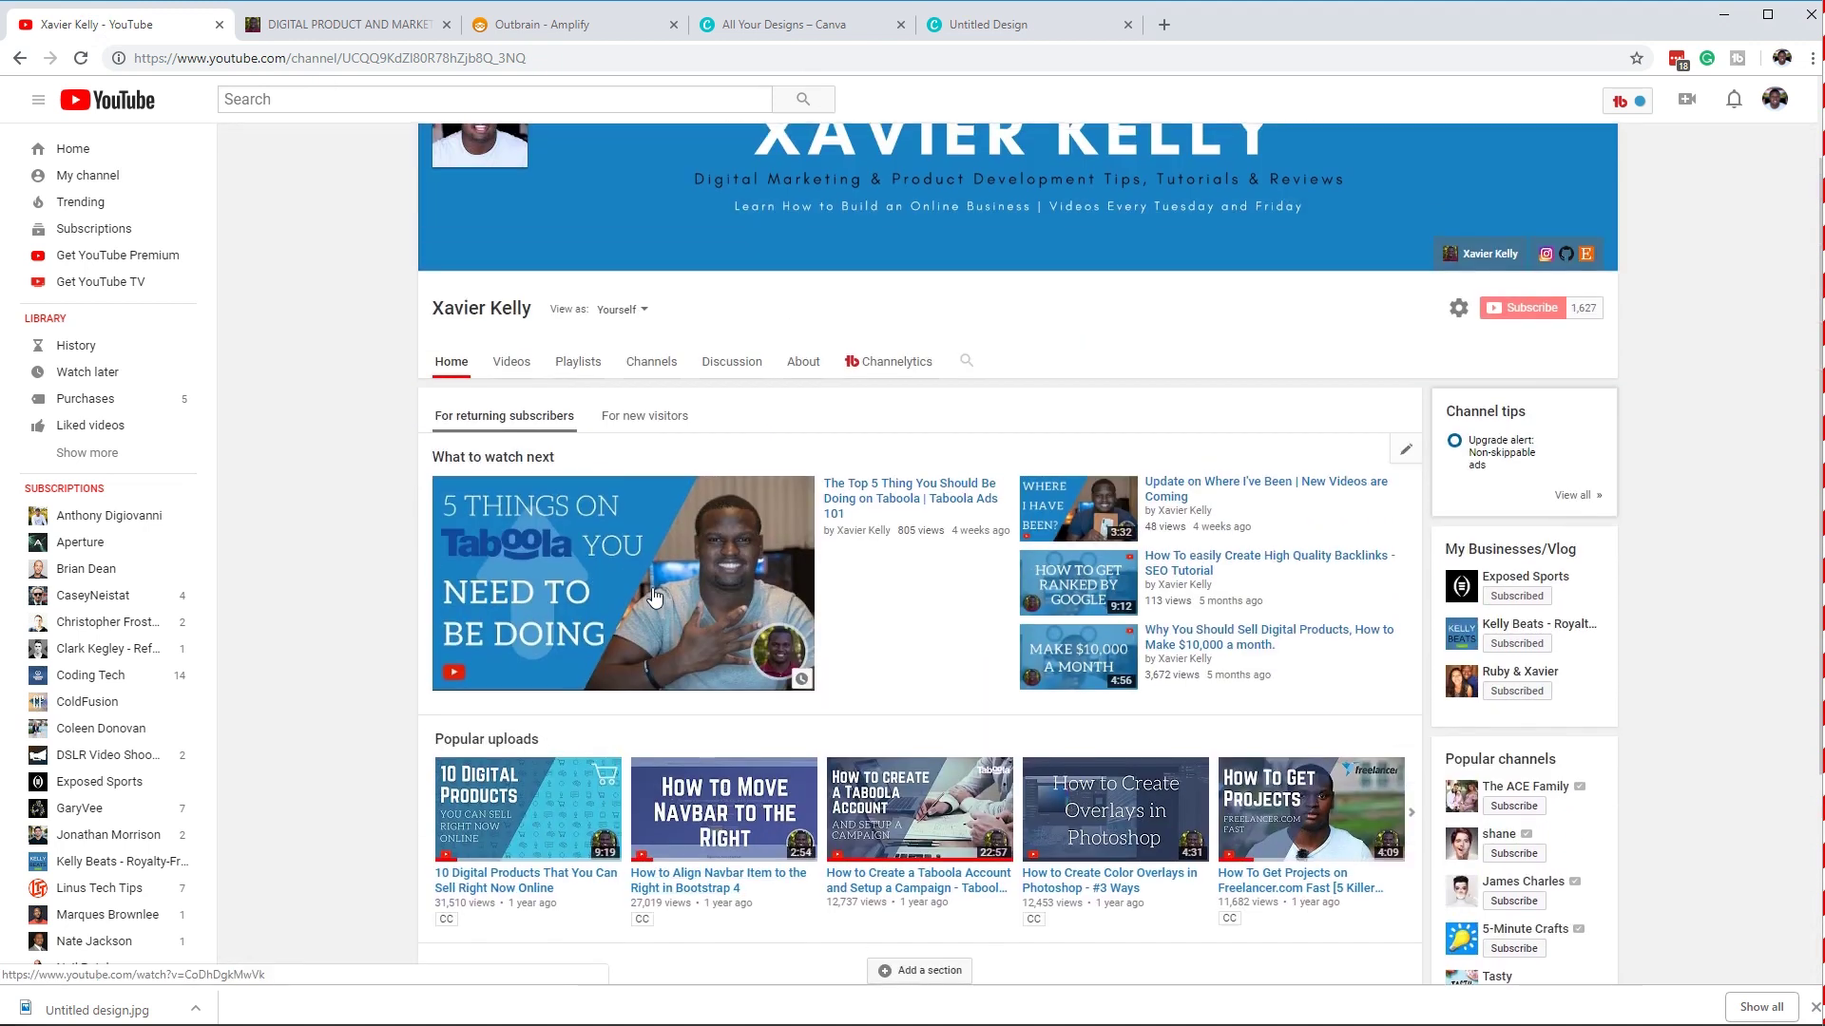
left_click(613, 561)
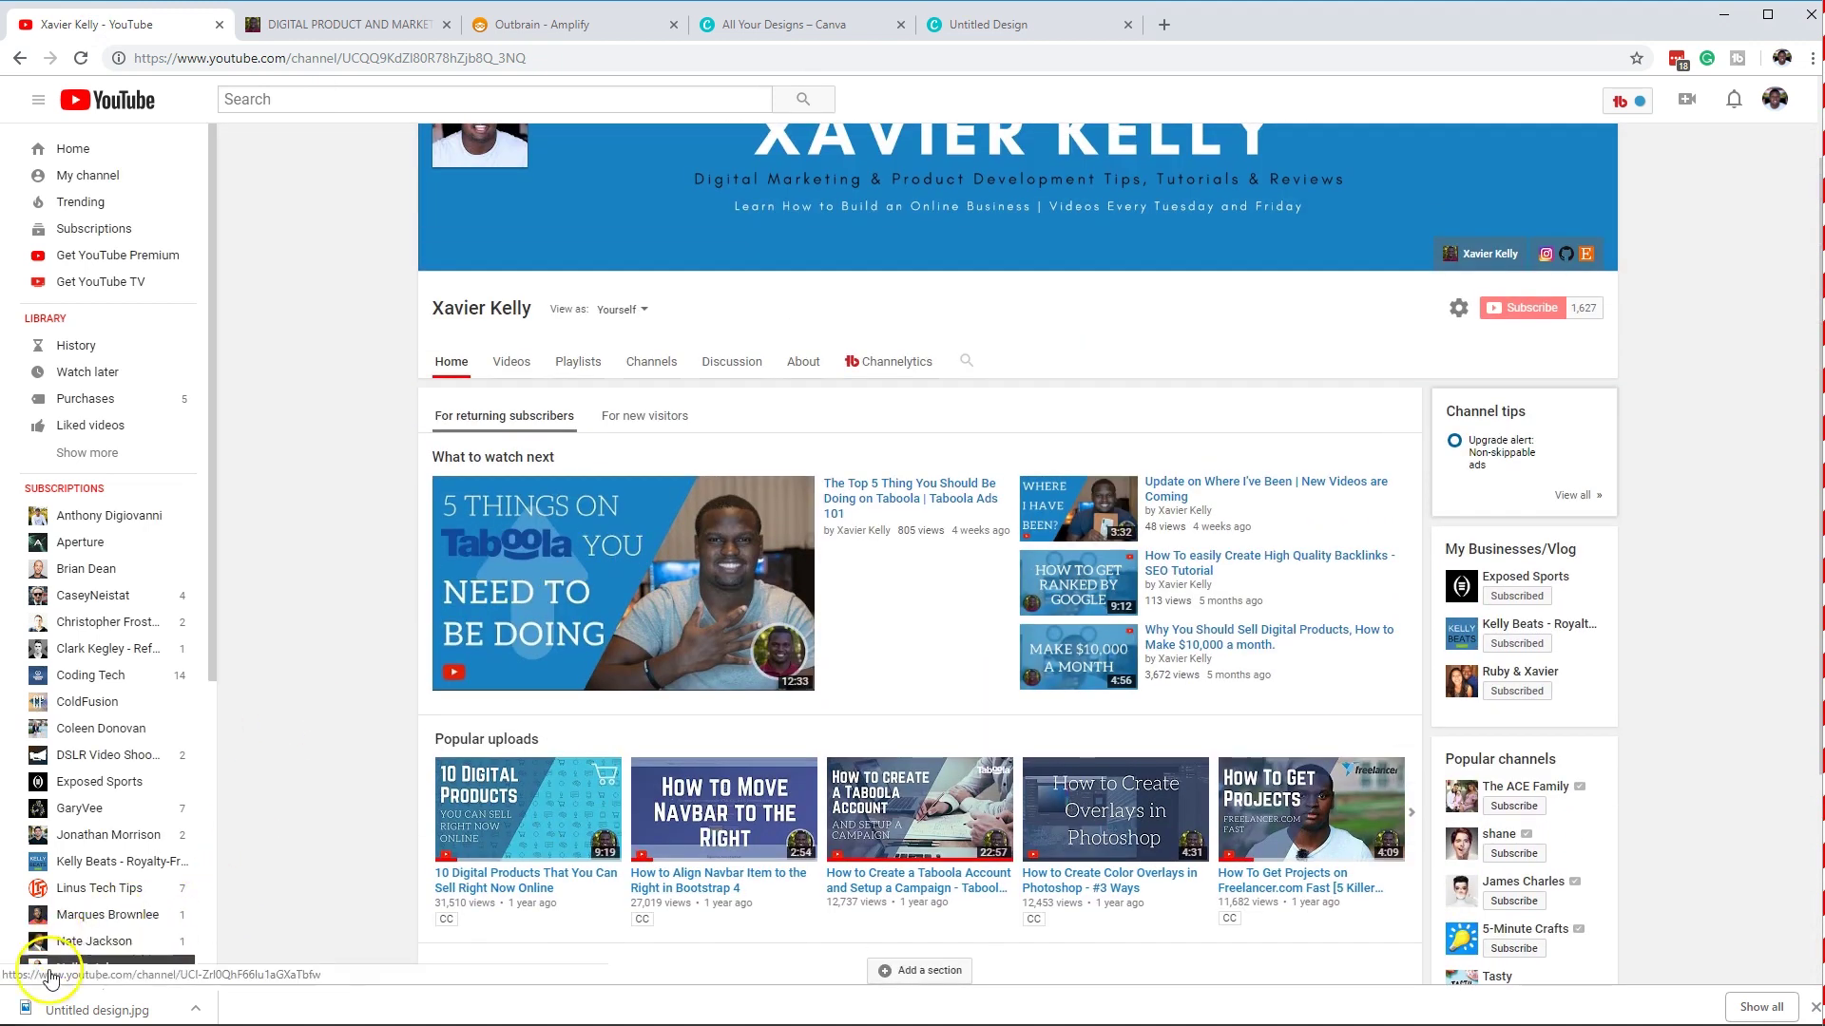